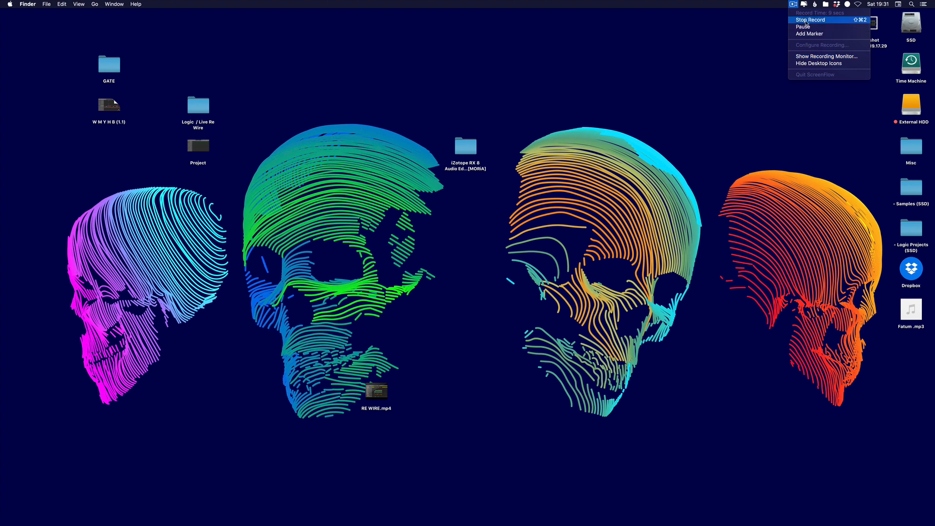
Switch to the Logic Pro X project, set the cycle range from bar 140 to bar 146, and play the reference track
left_click(717, 41)
key("ctrl+Left")
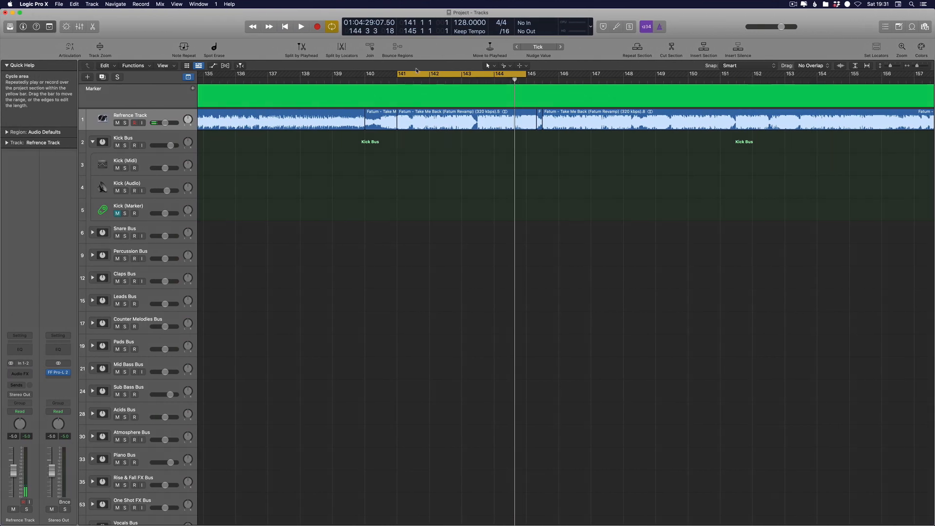
left_click_drag(364, 73, 542, 73)
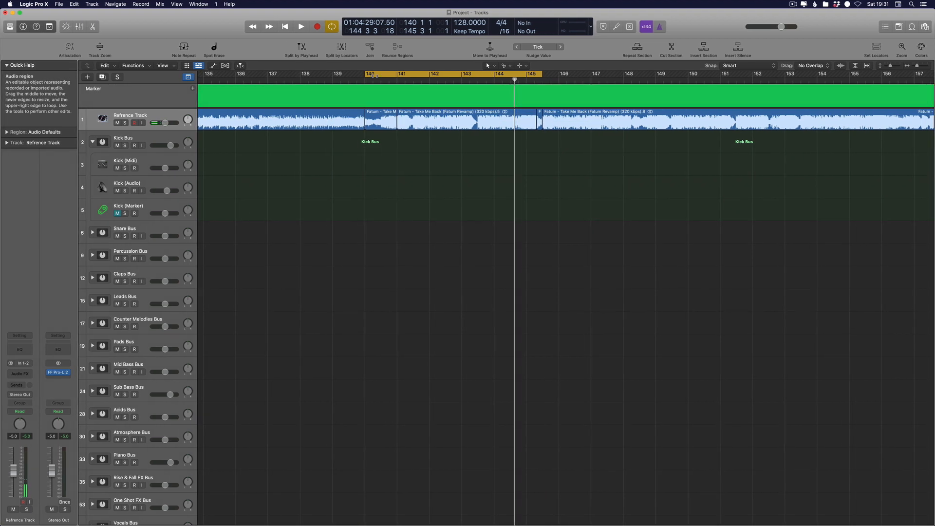
left_click_drag(542, 73, 564, 82)
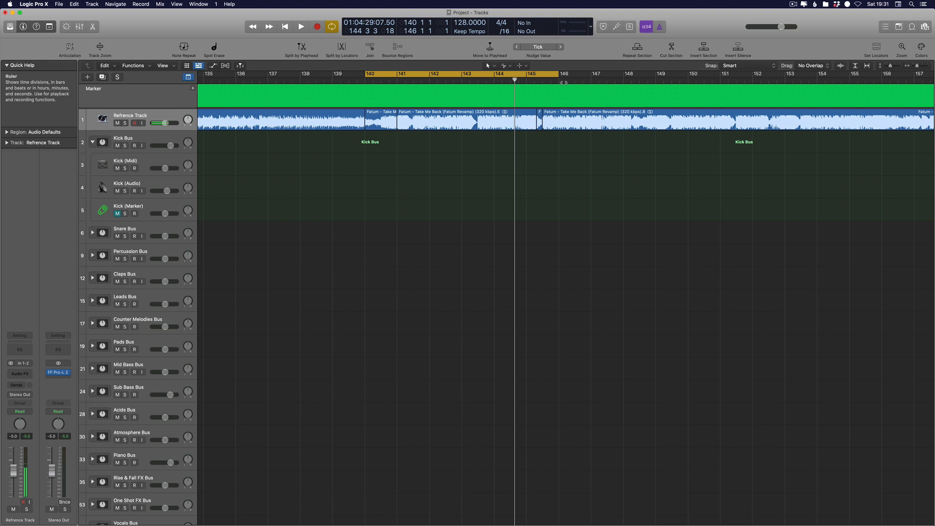
key("space")
key("space")
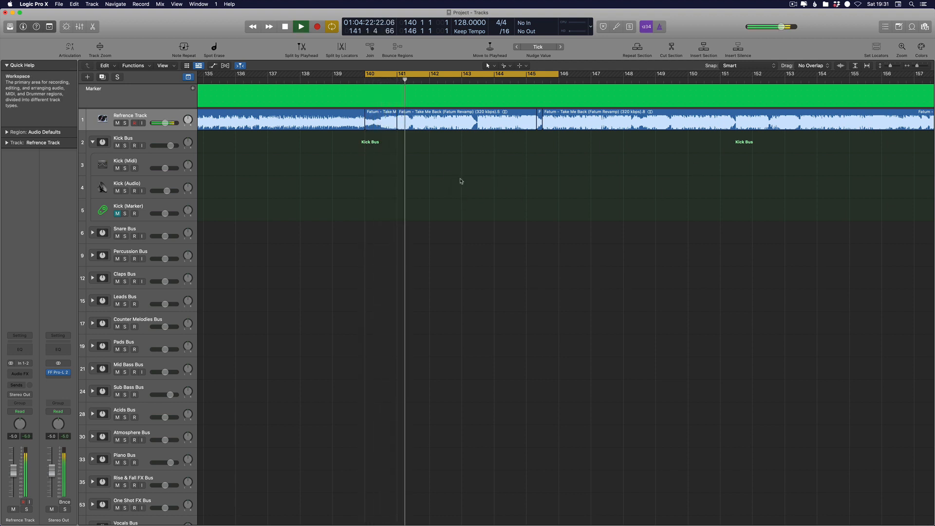
Change the cycle range to bars 141 to 146 and audition the reference track there
left_click(400, 74)
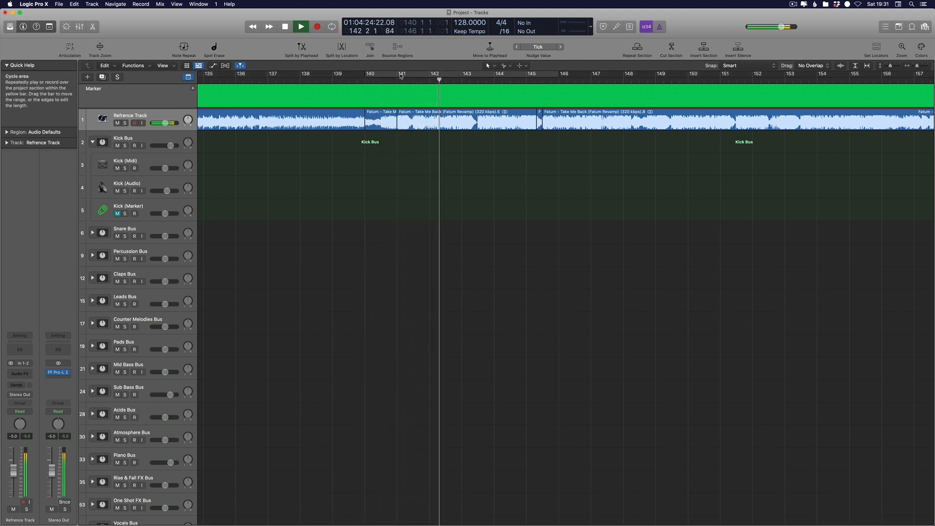
left_click_drag(400, 74, 555, 75)
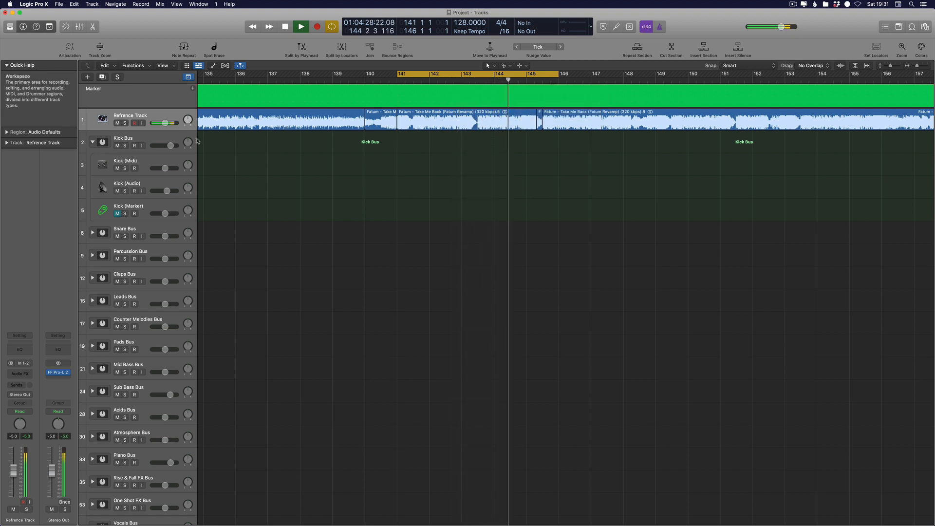
key("space")
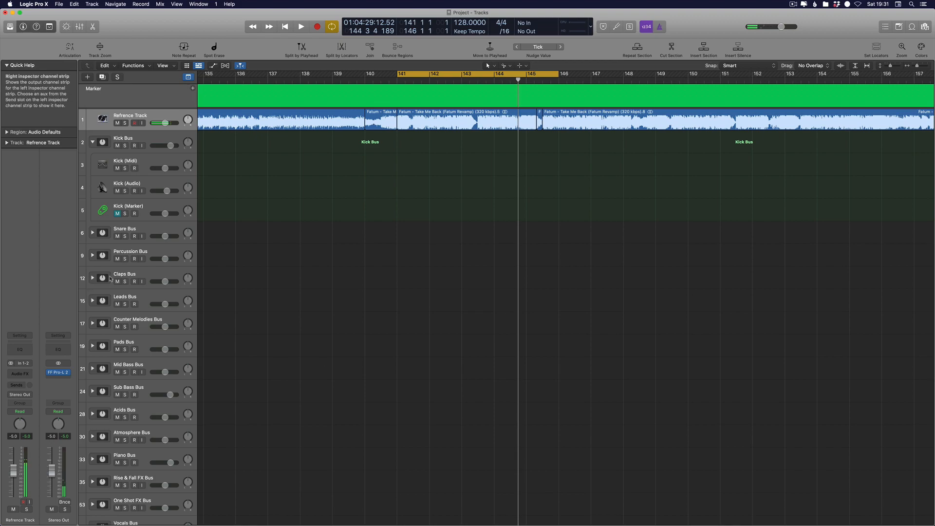
Switch to iZotope RX 8, open Fatum .mp3 from the Desktop folder in it, and close the Finder window
key("ctrl+Right")
key("ctrl+Left")
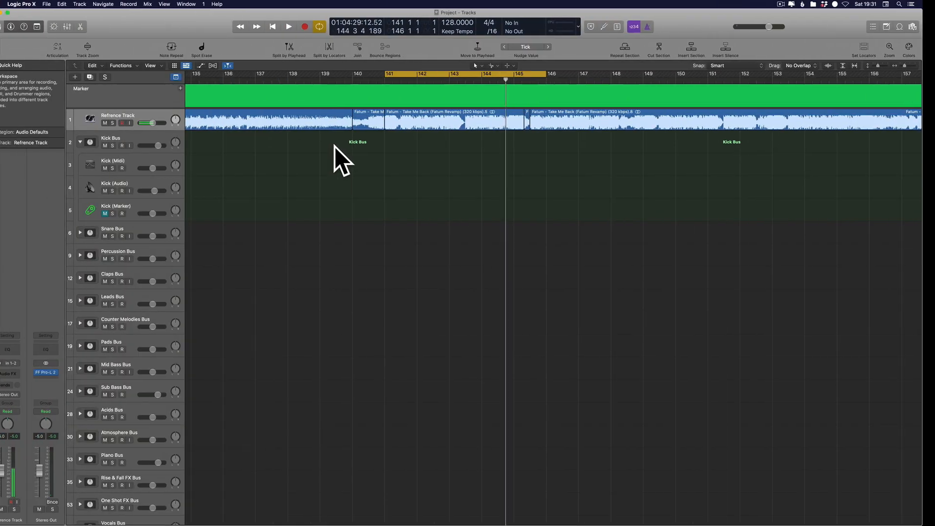
key("ctrl+Up")
left_click_drag(432, 36, 347, 30)
left_click(348, 30)
key("ctrl+Left")
key("ctrl+Right")
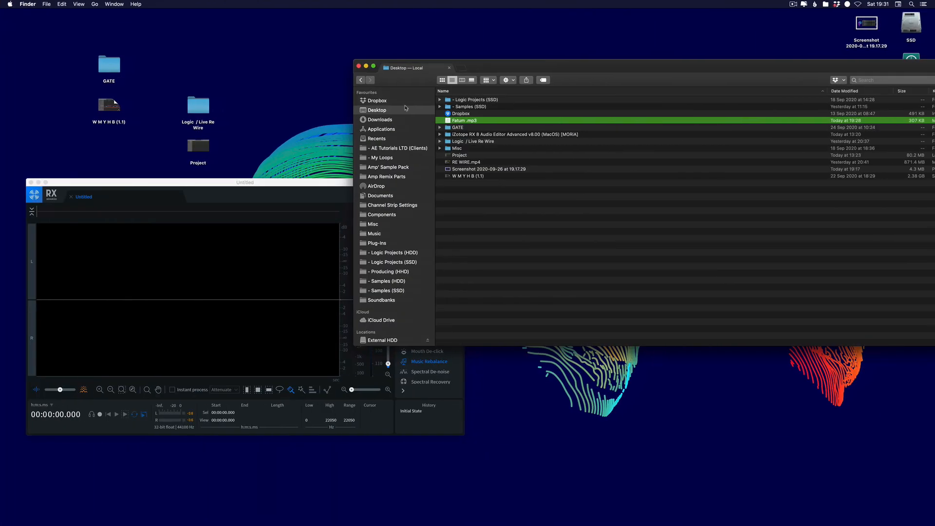
left_click_drag(470, 121, 154, 295)
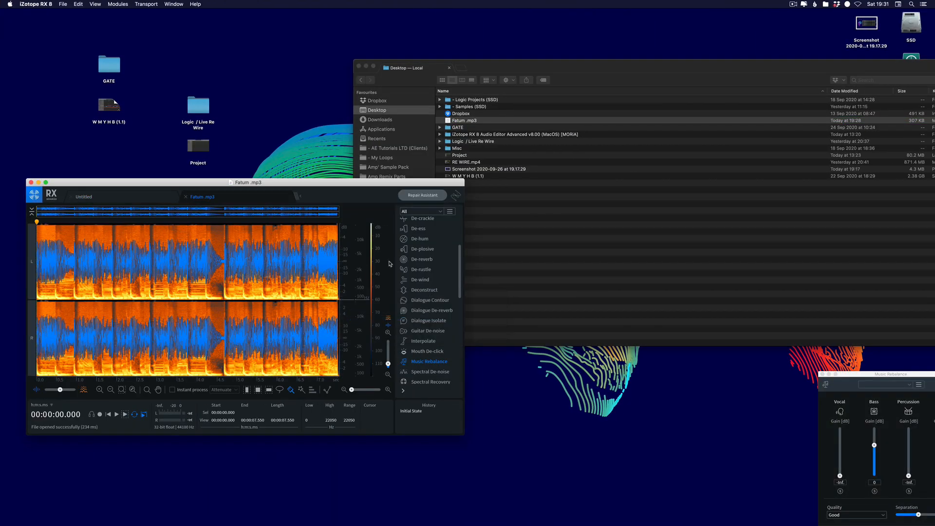
left_click(359, 66)
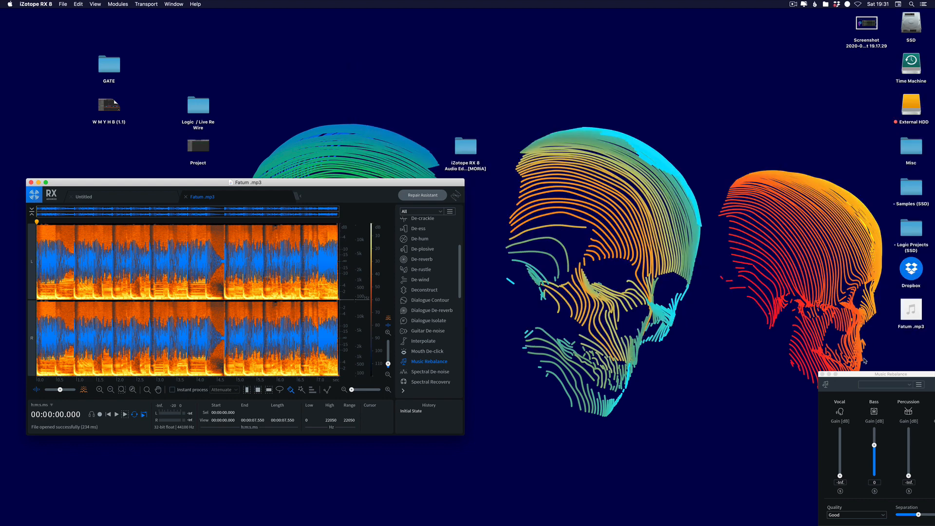
Place the Music Rebalance window beside the RX editor so that all of its controls are on screen
left_click_drag(856, 376, 564, 195)
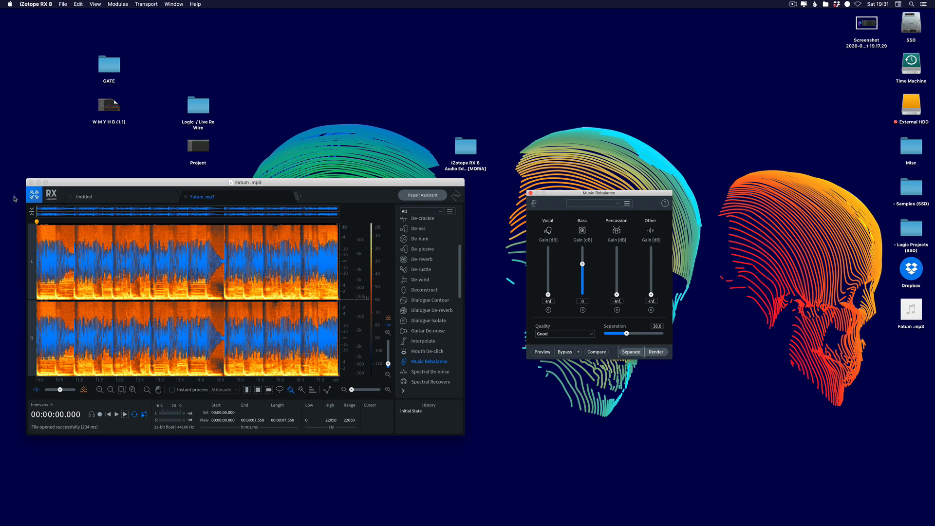
left_click(98, 186)
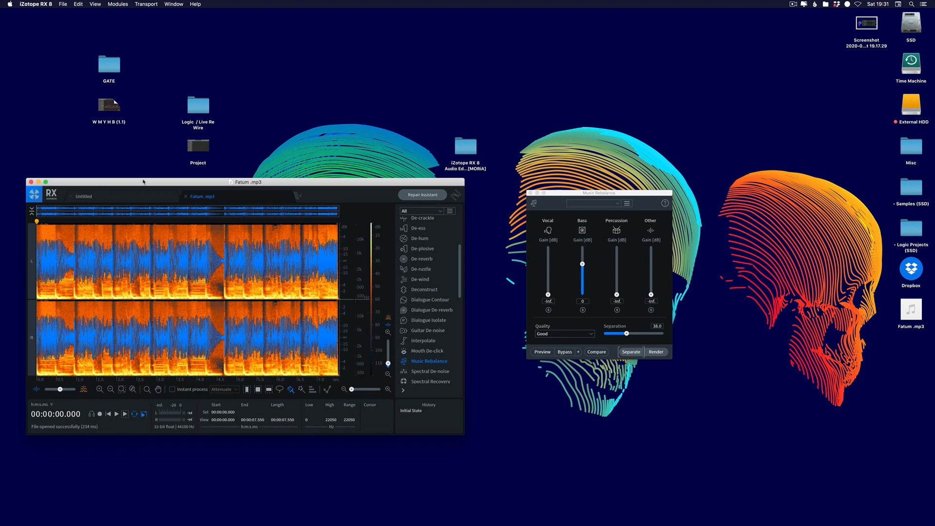
left_click_drag(606, 198, 552, 187)
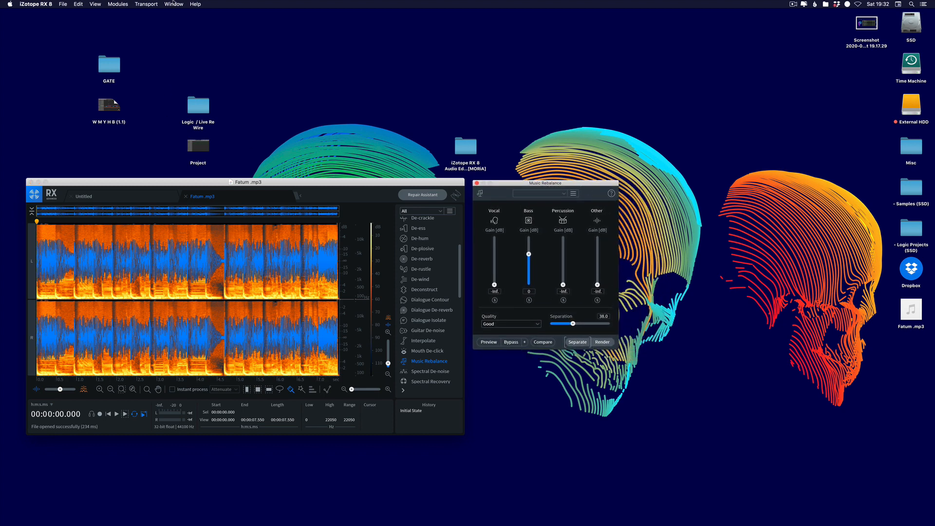
Find the Loop Playback command, switch it off, and play Fatum .mp3 from the start
left_click(197, 4)
type("loo")
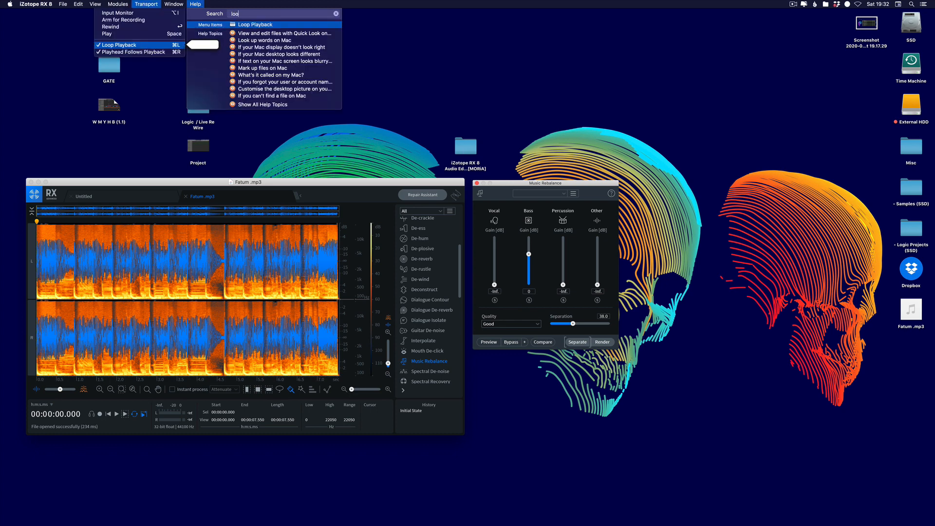
key("Return")
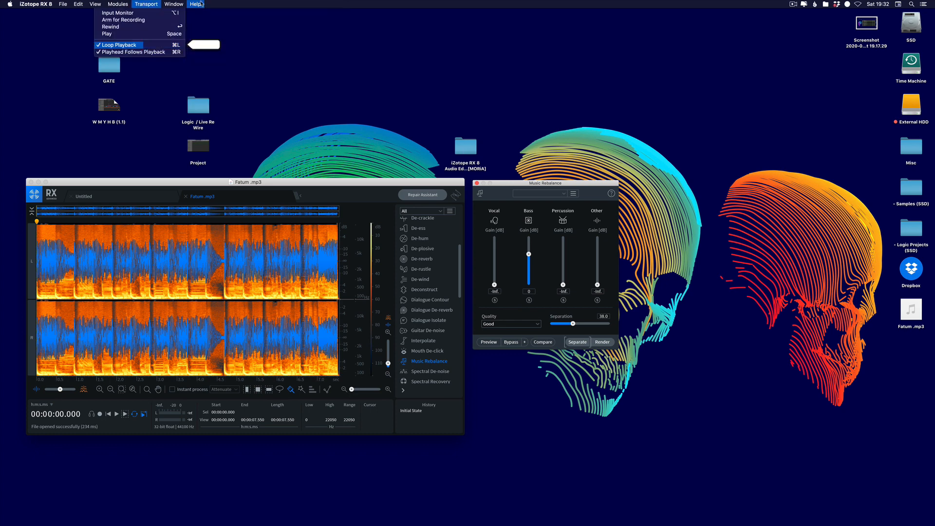
left_click(102, 186)
key("space")
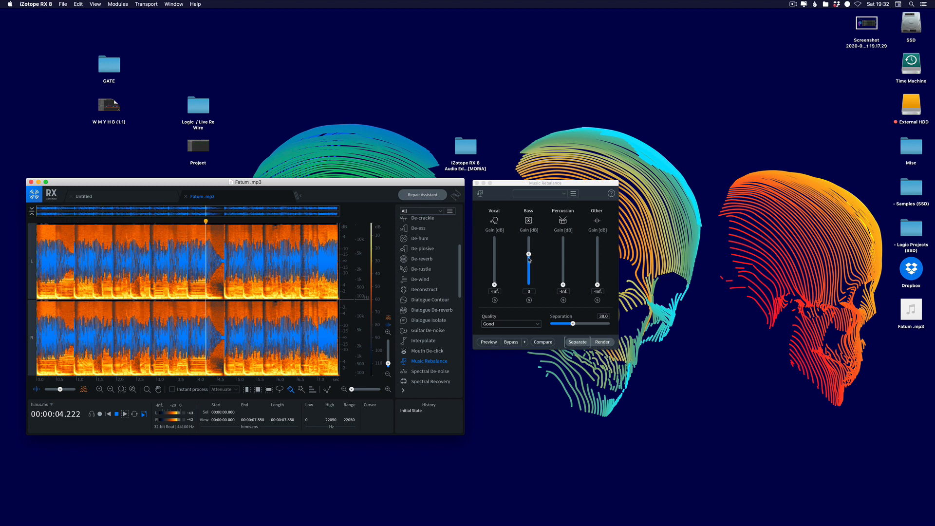
Set the Other gain to -10 dB and audition the entire selected file with Loop Playback switched on
left_click_drag(598, 287, 598, 267)
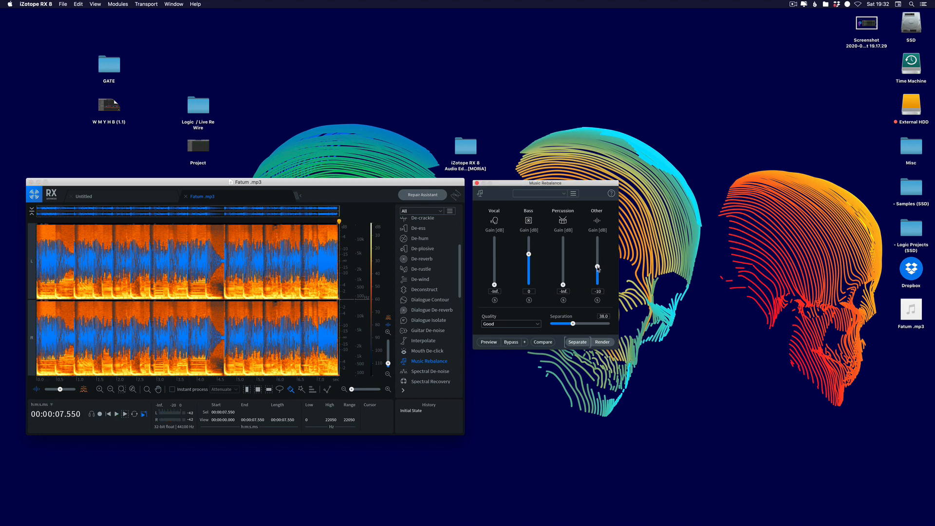
left_click(331, 227)
key("super+a")
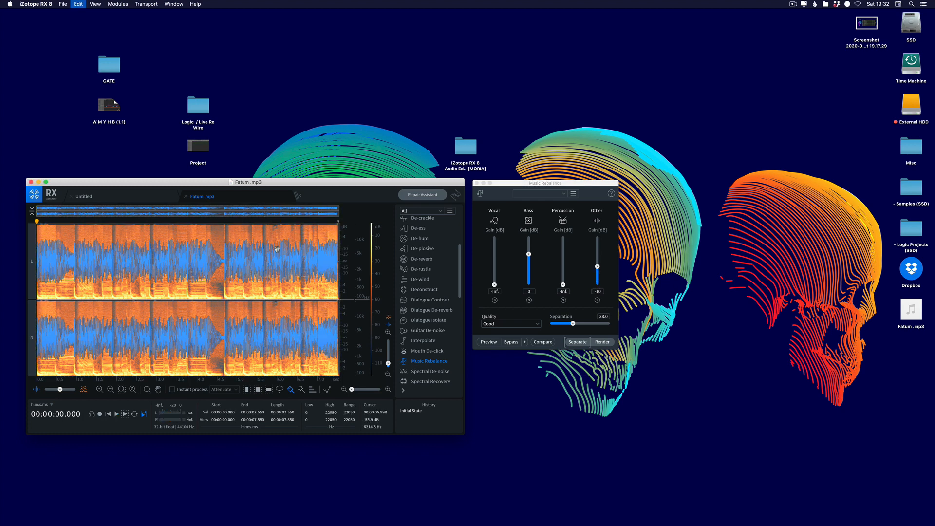
left_click(195, 4)
left_click(255, 26)
key("space")
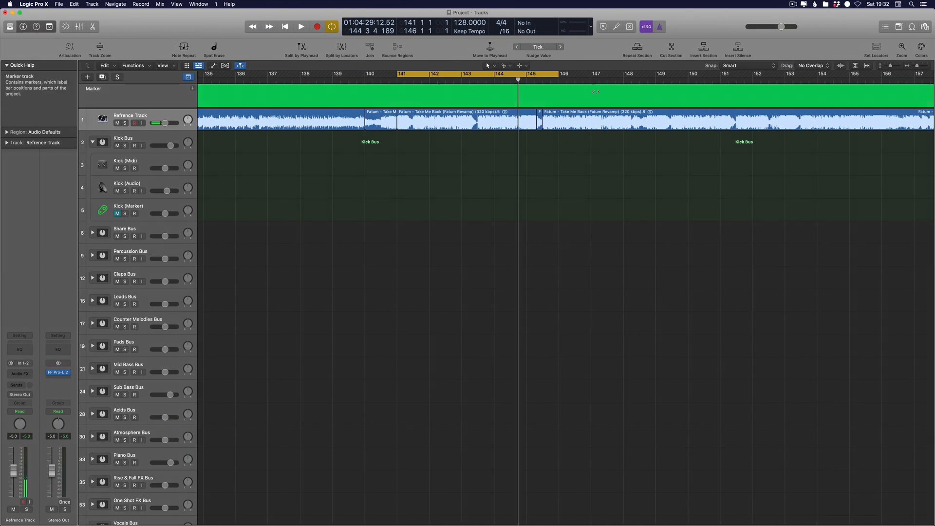
Replay the cycled section of the reference track in Logic Pro X and return to iZotope RX 8
key("Return")
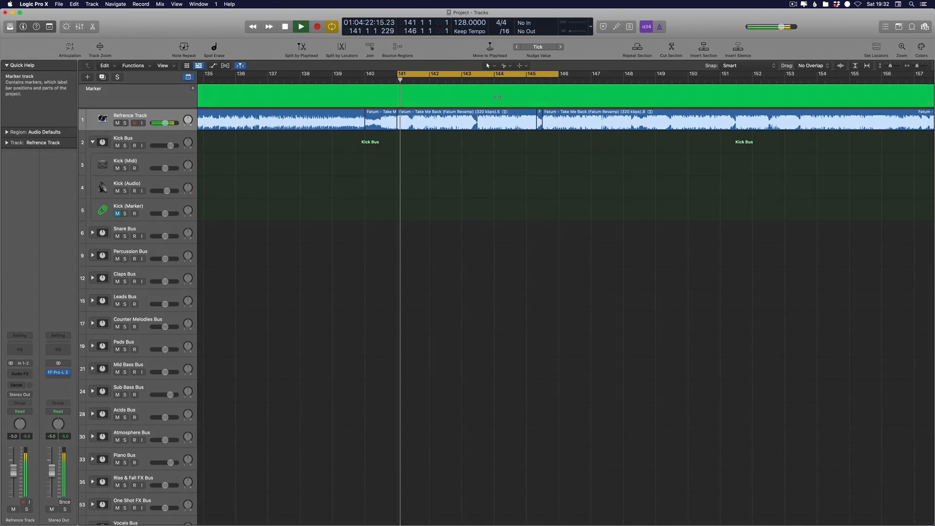
key("ctrl+Right")
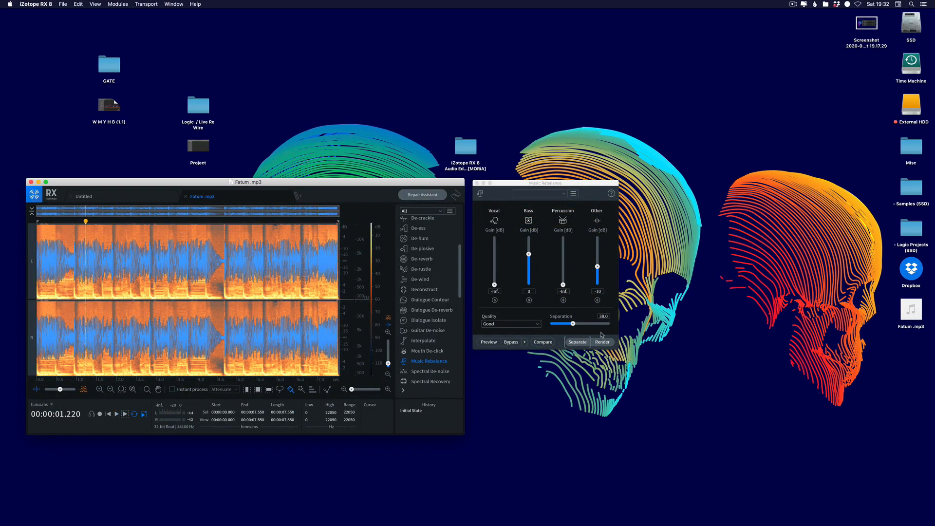
Reset the Vocal, Percussion and Other gains to 0 dB in Music Rebalance
left_click_drag(495, 284, 505, 251)
double_click(563, 285)
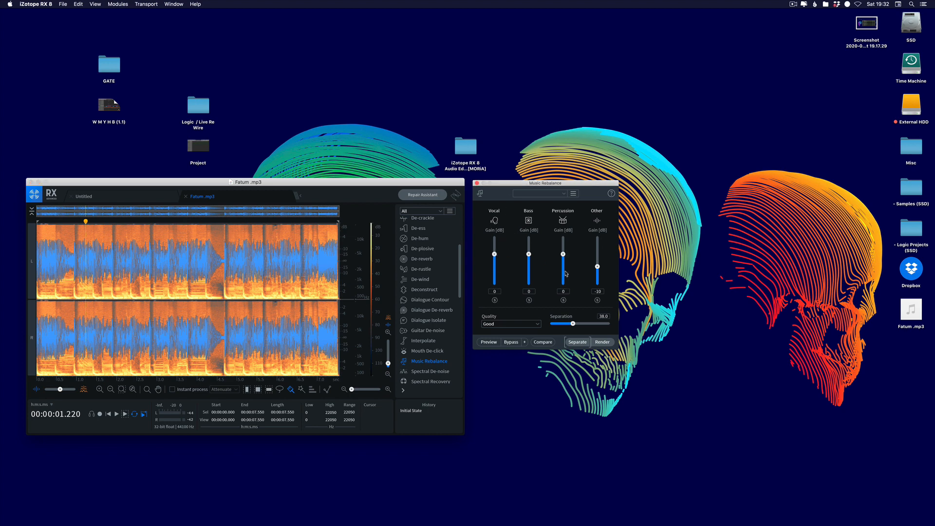
double_click(595, 267)
Set Vocal and Percussion gain to -Inf. and Other gain to -20 dB, and render Music Rebalance on the selection
left_click_drag(495, 254, 495, 380)
left_click_drag(563, 258, 564, 311)
left_click_drag(598, 255, 596, 274)
left_click(601, 342)
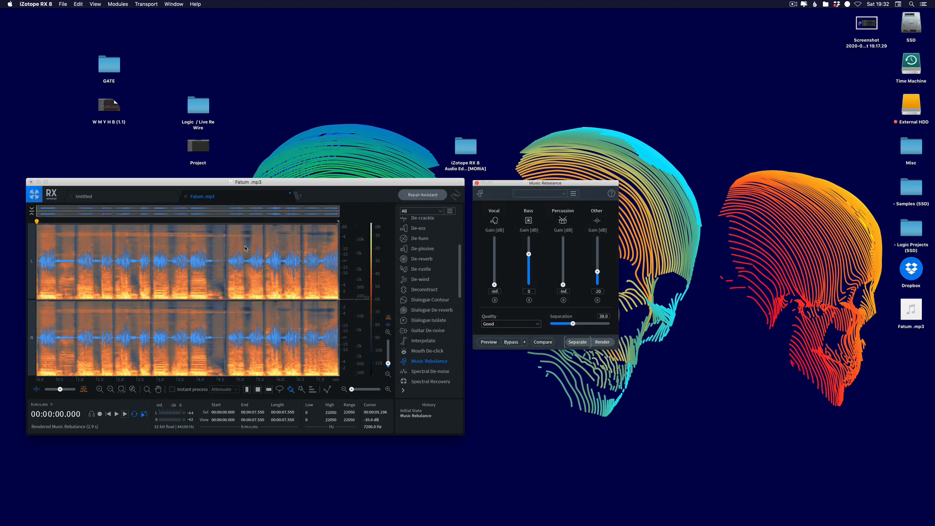
Audition the rendered audio, lower the Other gain to -Inf., and render Music Rebalance again to isolate the bass
key("space")
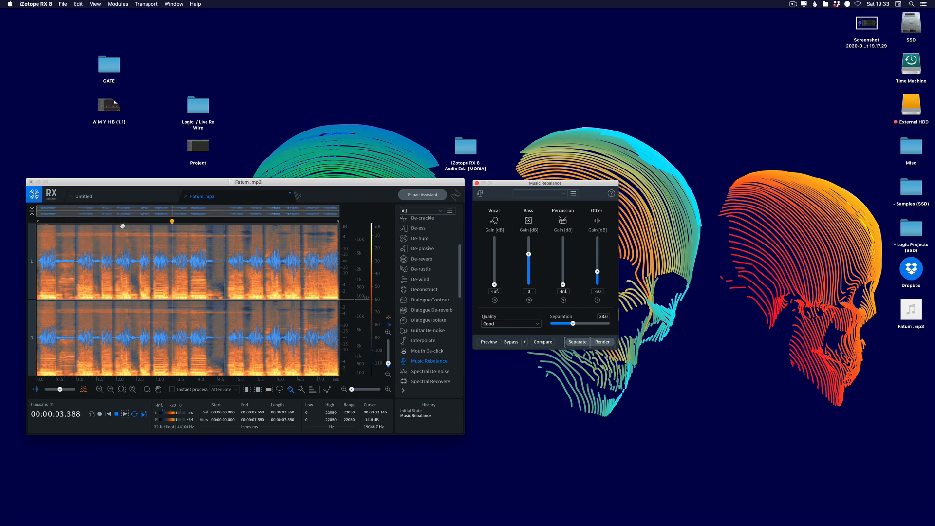
left_click_drag(597, 271, 606, 305)
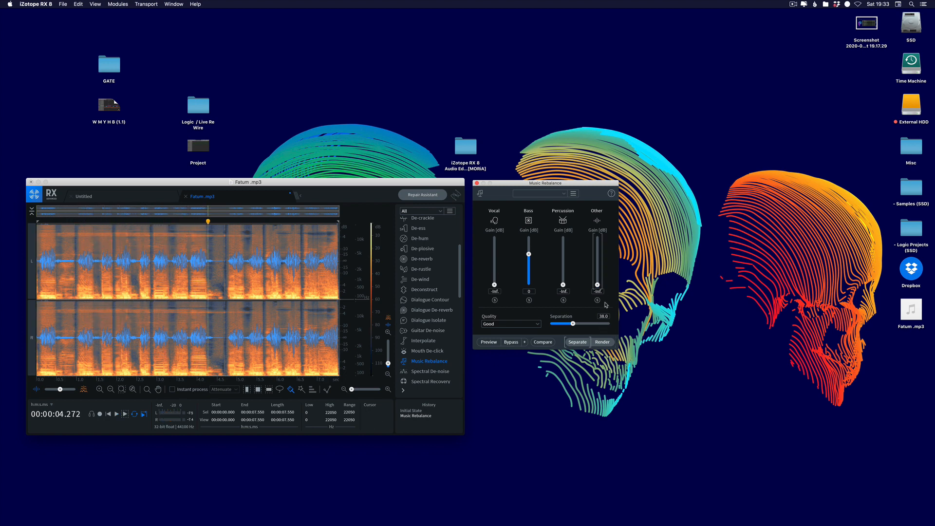
left_click(601, 342)
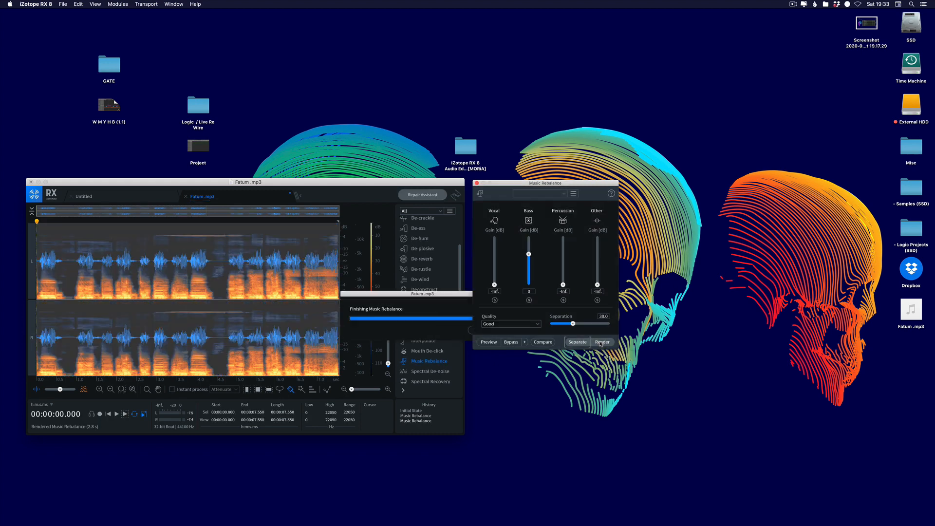
key("space")
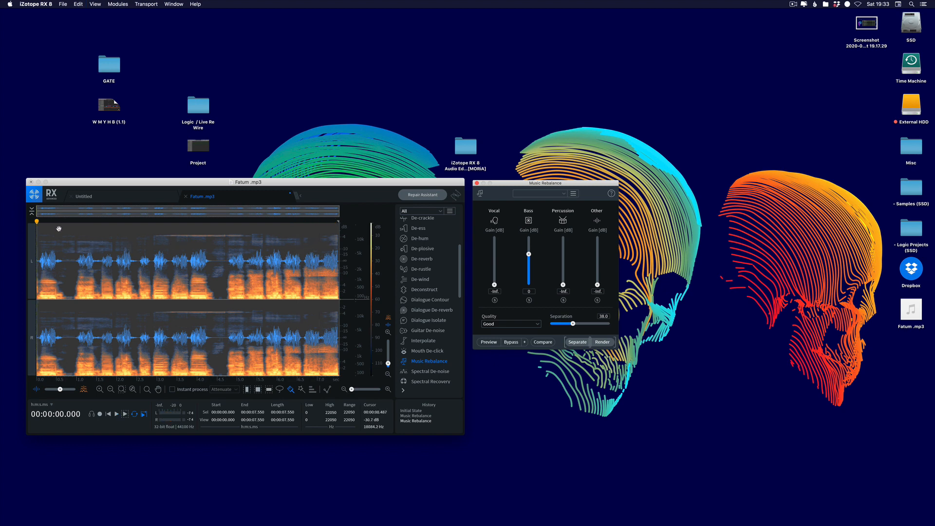
Export the isolated bass to the Desktop as a 256 kbps constant bit rate MP3 named "Fatum BASS"
left_click(197, 4)
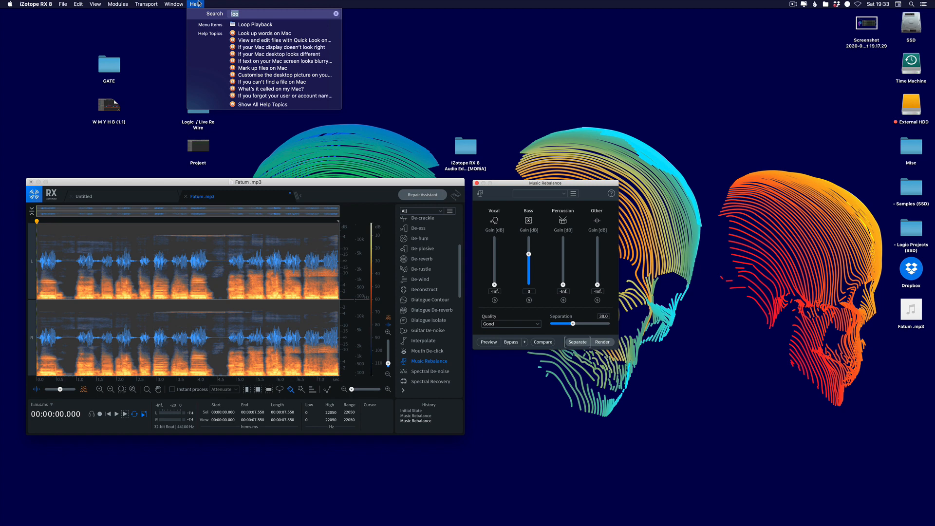
type("exp")
key("Down")
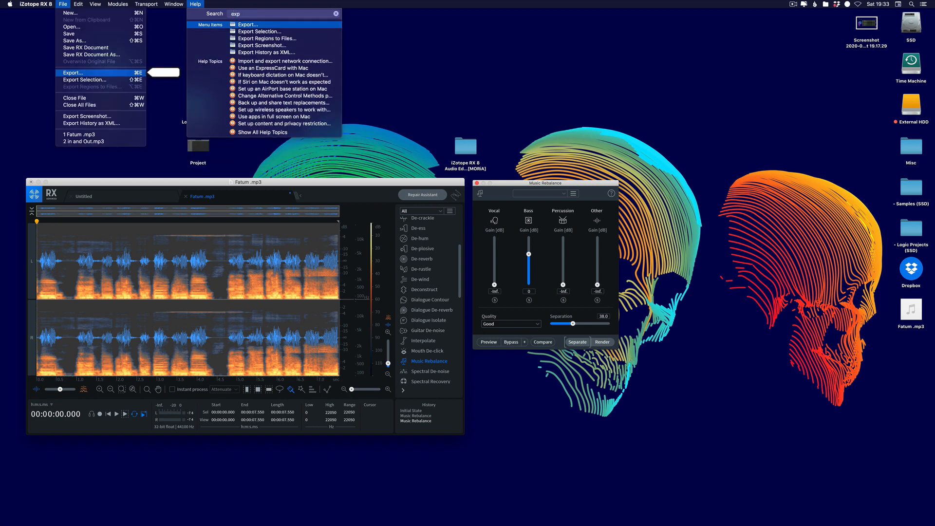
key("Return")
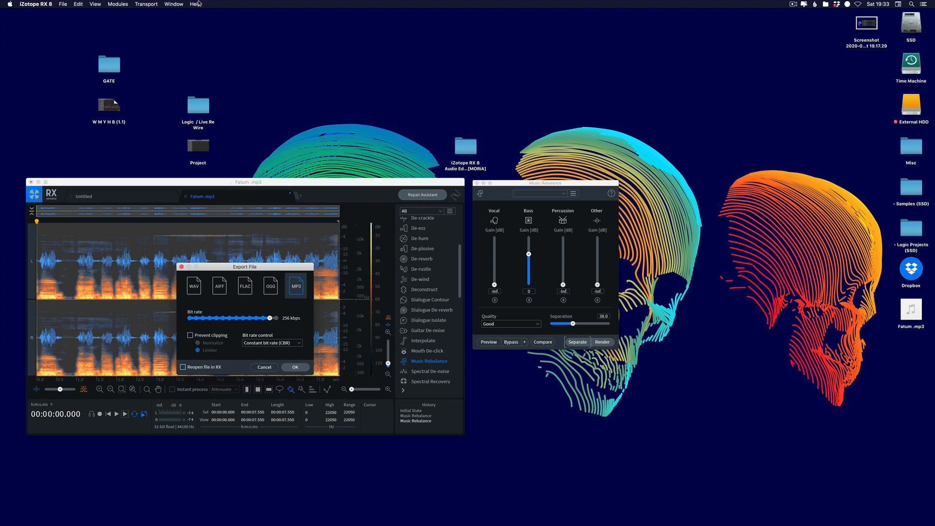
key("Return")
type("Fatum BASS")
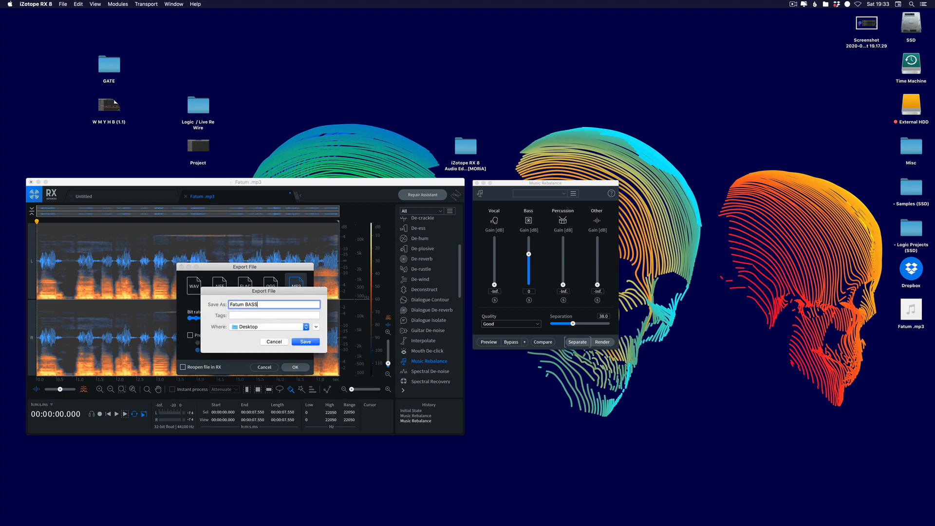
key("Return")
Switch to the Logic Pro X project and duplicate the Refrence Track with an empty track below it
key("ctrl+Left")
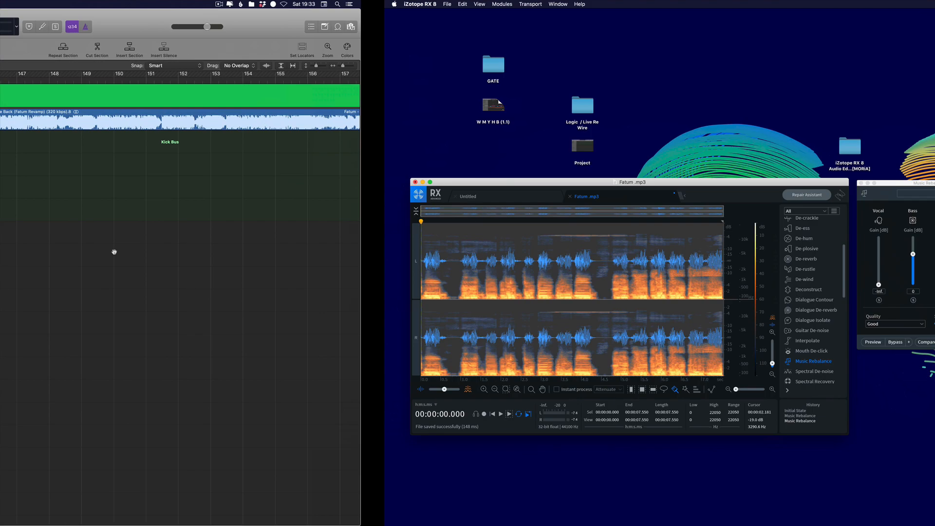
scroll(487, 119, "down", 5)
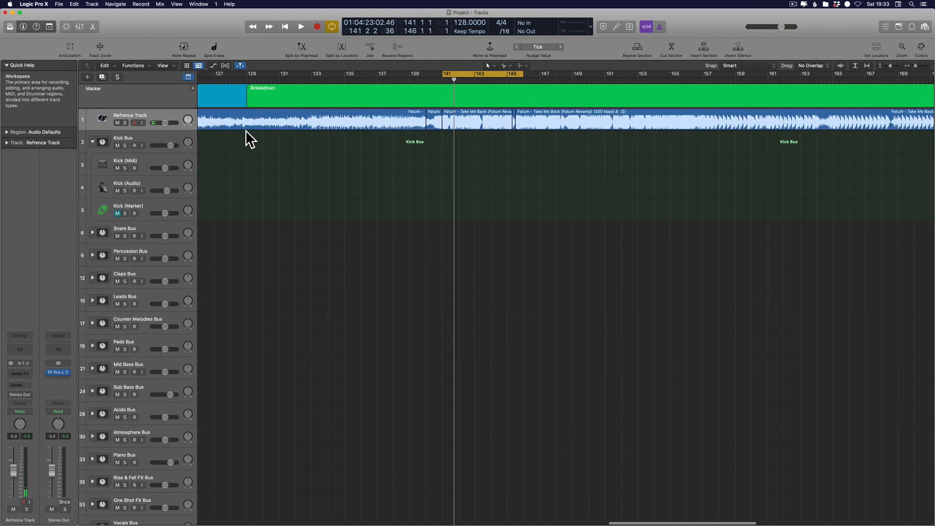
scroll(253, 137, "left", 1)
scroll(494, 133, "right", 5)
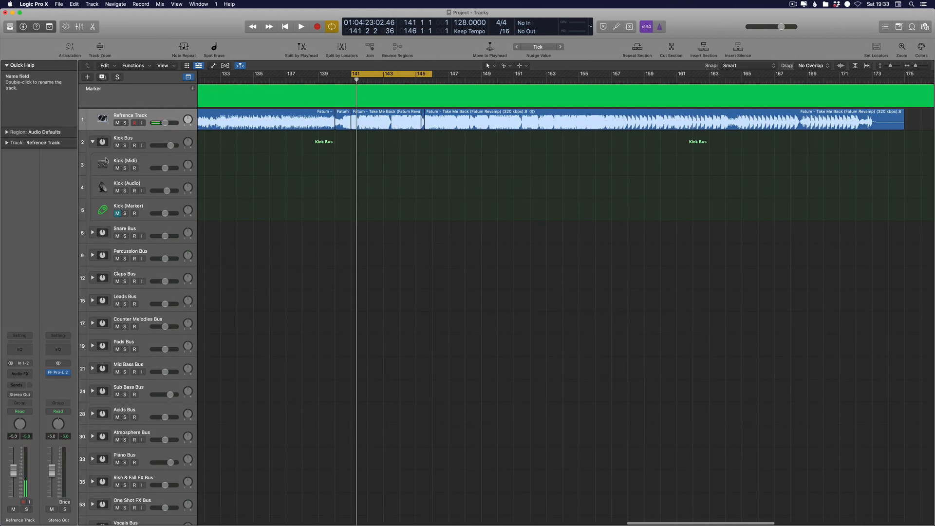
key("super+d")
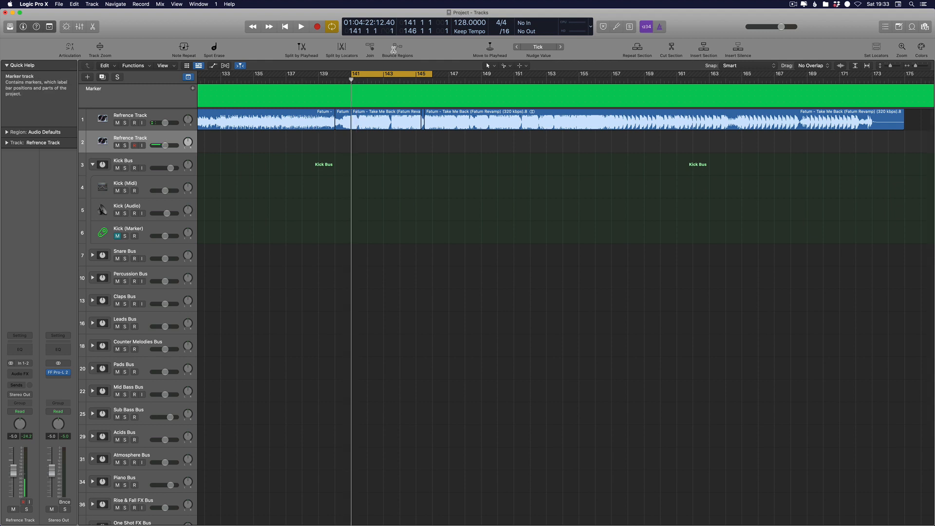
Import the Fatum BASS file from the Desktop onto the duplicated reference track at bar 141
key("super+shift+i")
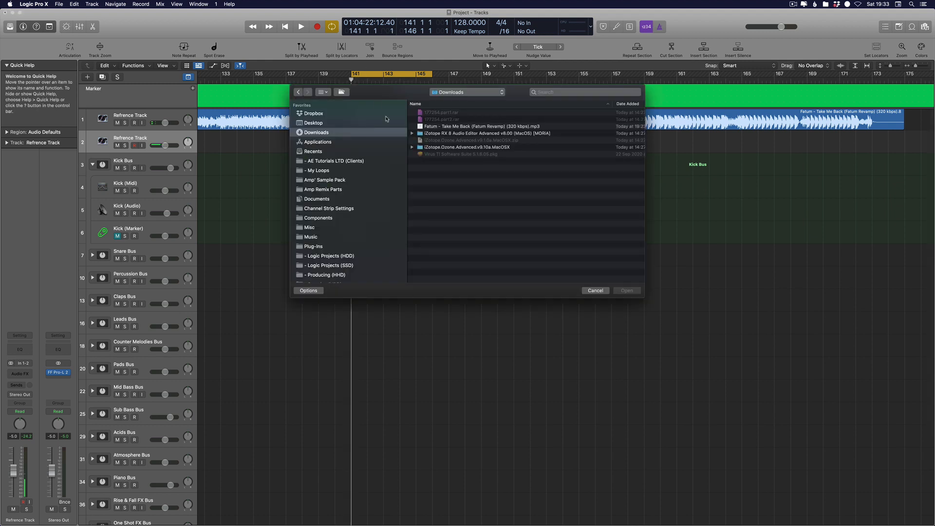
left_click(314, 123)
double_click(448, 139)
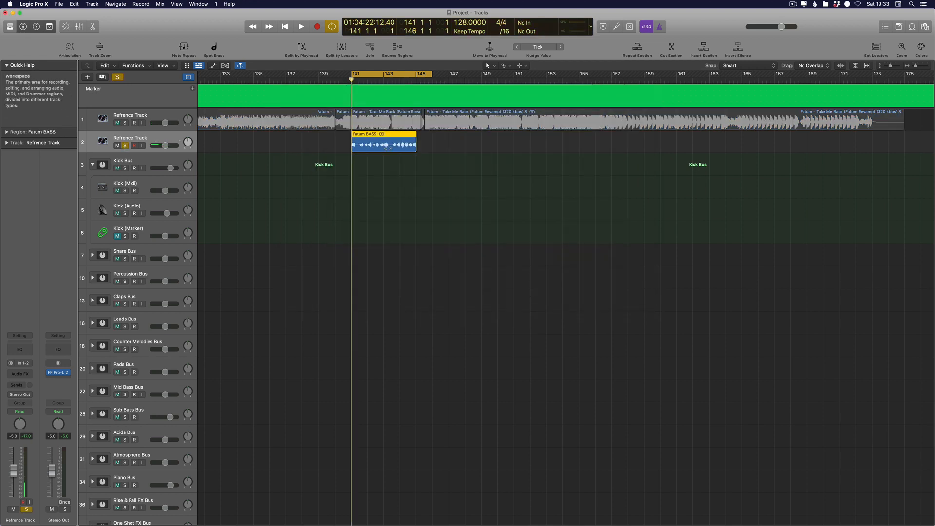
Open the Fatum BASS region in the audio editor and colour the region light blue
double_click(398, 142)
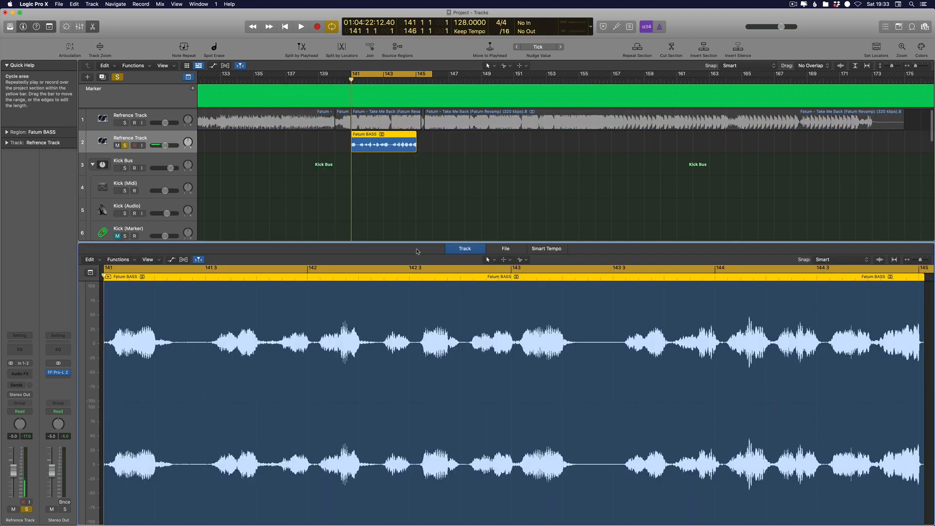
left_click(323, 146)
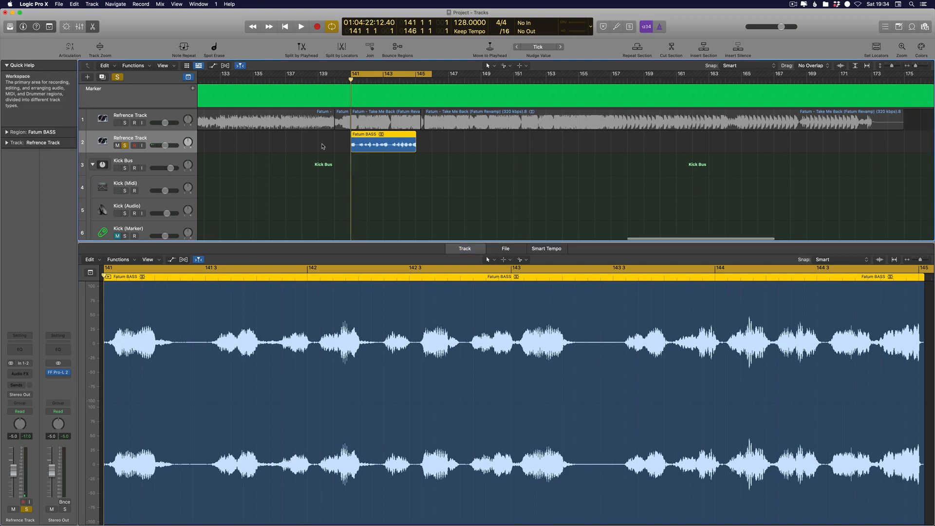
key("alt+c")
left_click(724, 459)
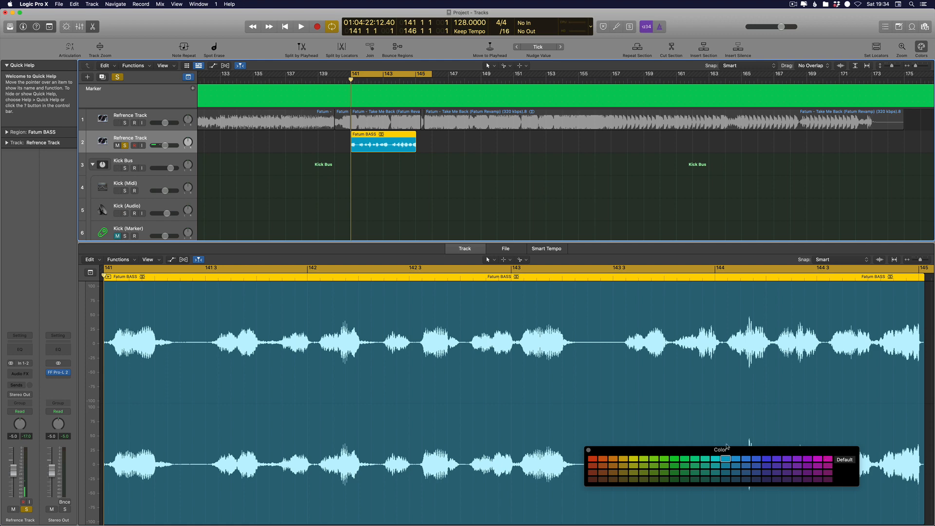
Look through the audio file and audio track editor functions and the inspector's region and track settings for the Fatum BASS region
left_click(506, 248)
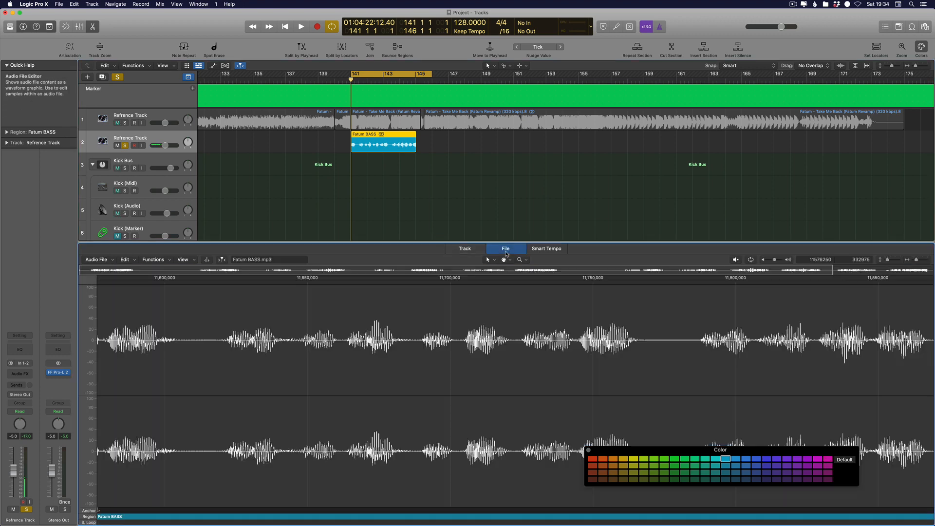
left_click(153, 259)
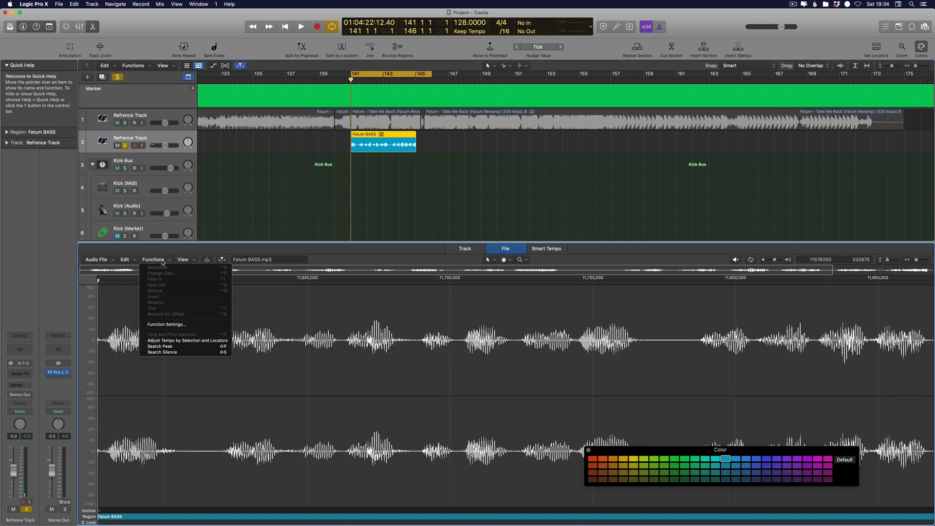
left_click(450, 249)
left_click(451, 249)
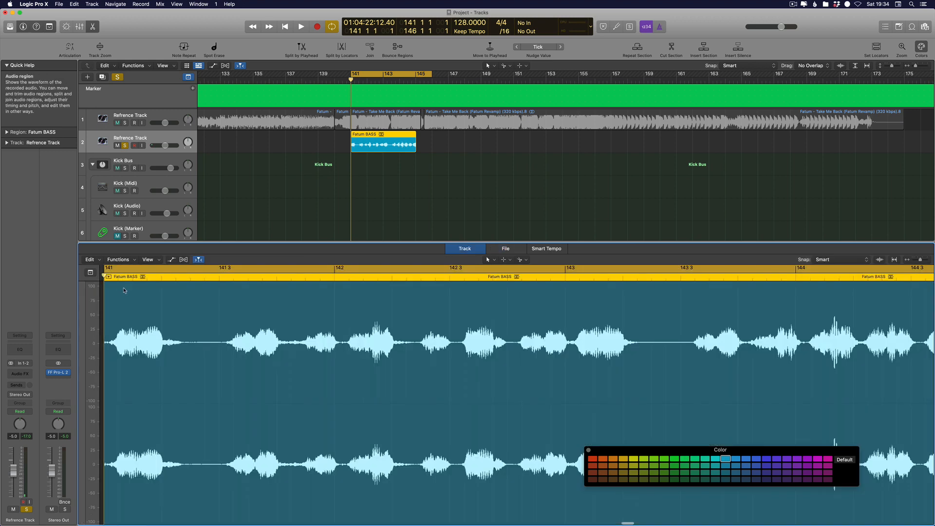
left_click(130, 262)
left_click(367, 166)
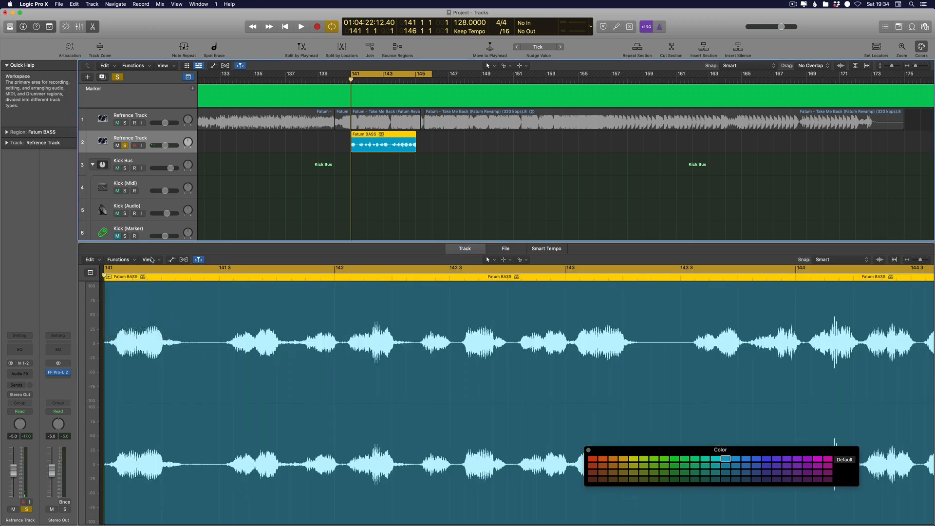
left_click(125, 261)
left_click(530, 247)
left_click(515, 249)
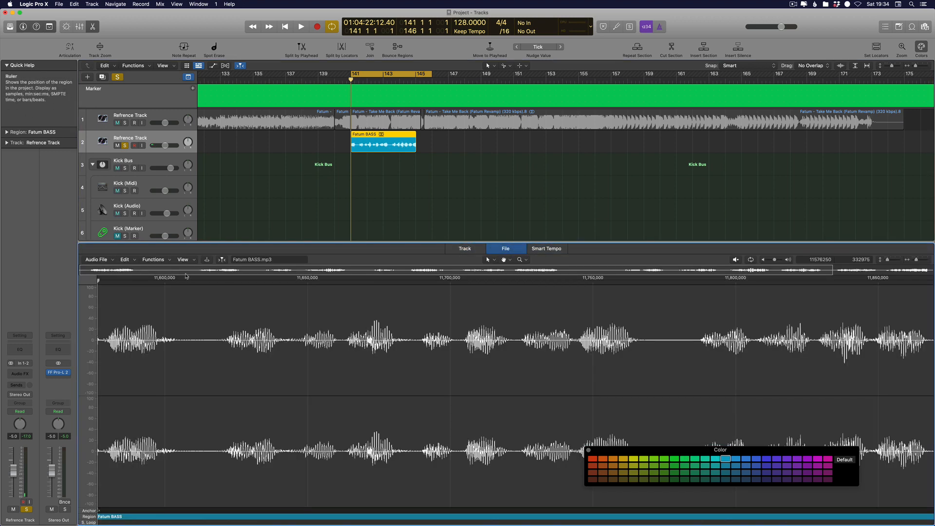
left_click(153, 260)
left_click(346, 227)
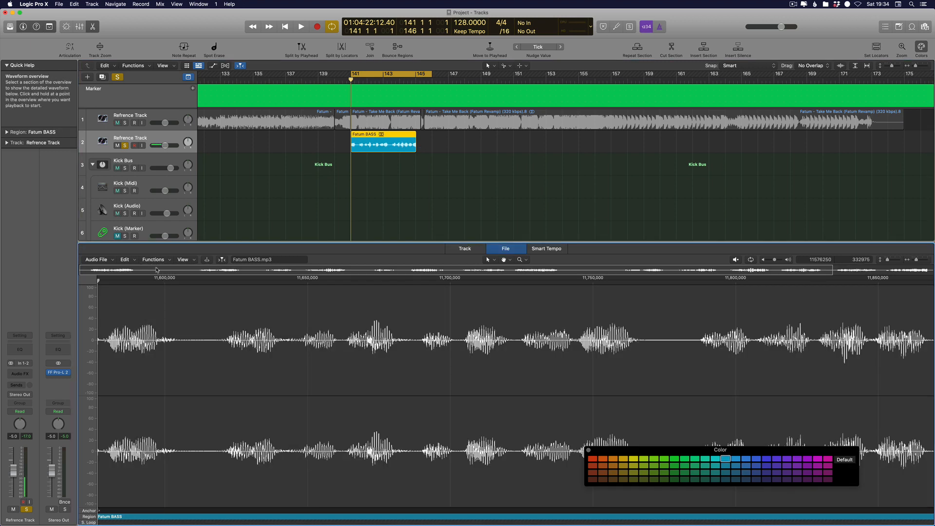
left_click(155, 259)
left_click(444, 166)
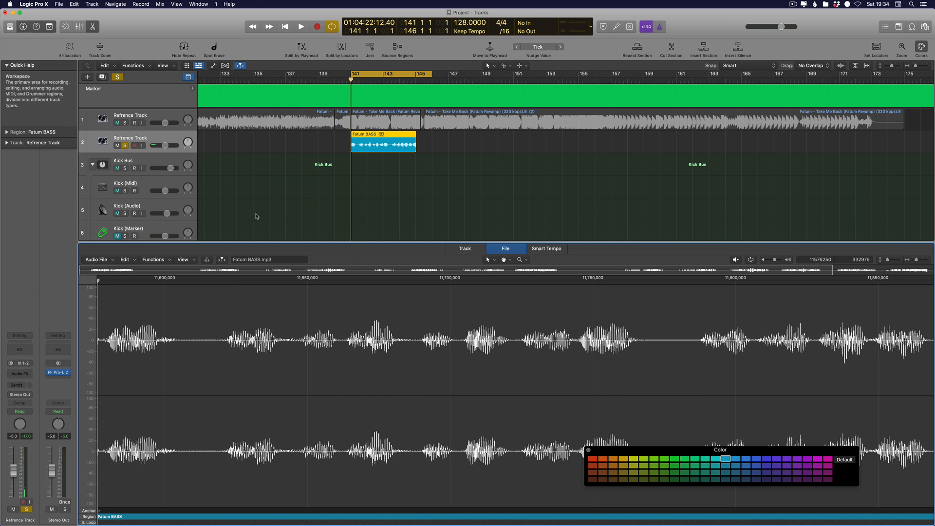
key("p")
key("p")
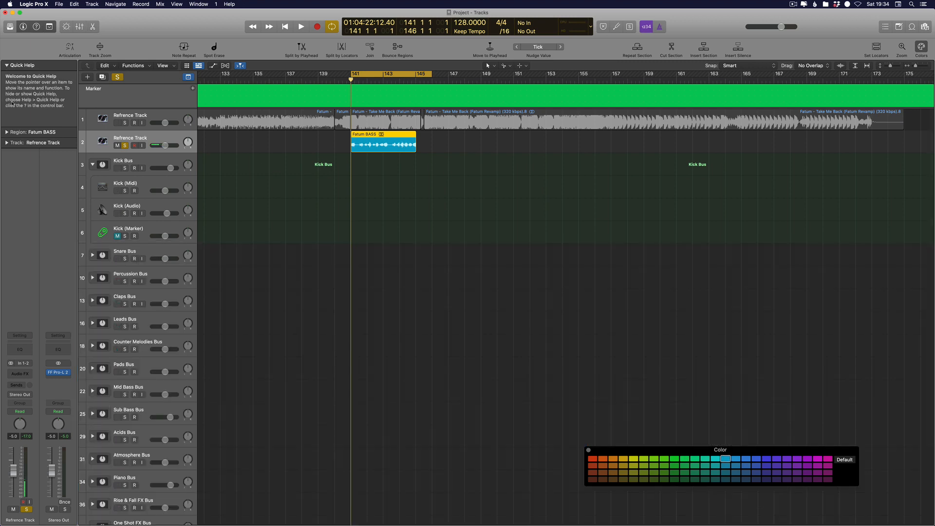
left_click(6, 132)
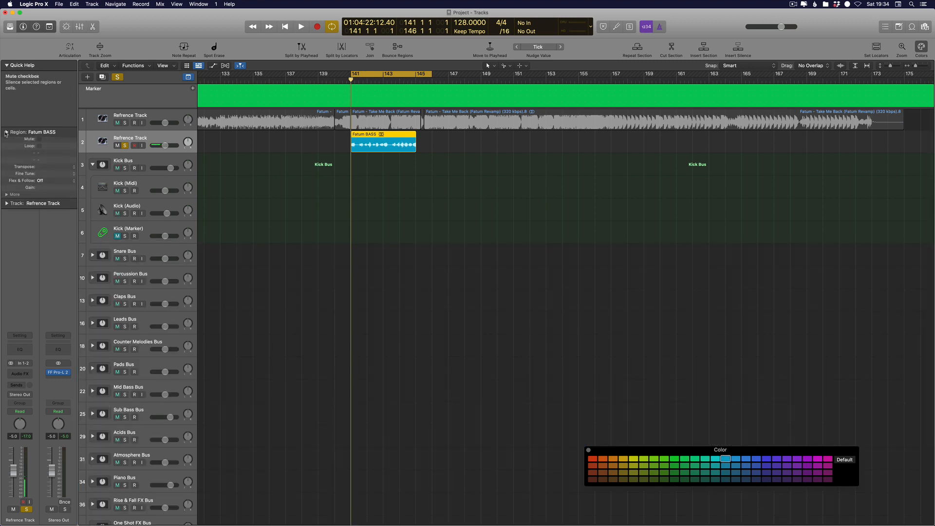
left_click(6, 132)
left_click(6, 144)
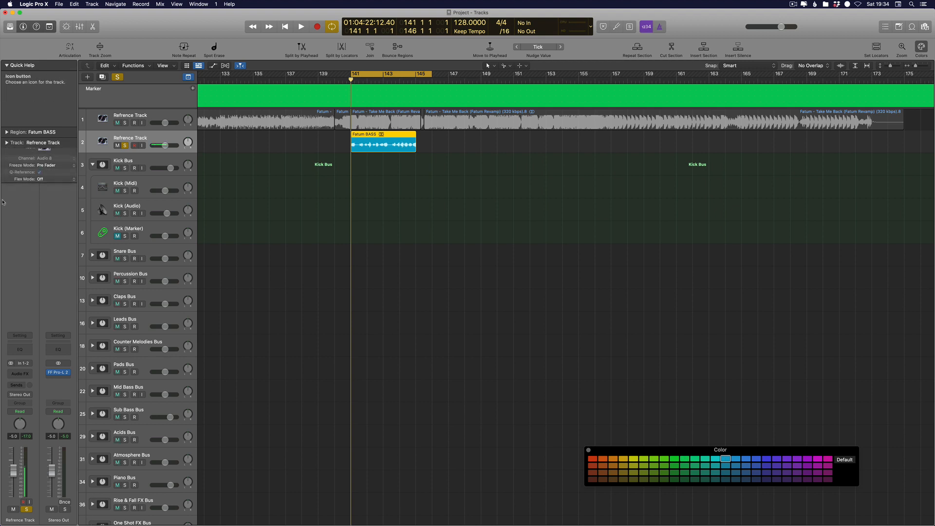
left_click(6, 143)
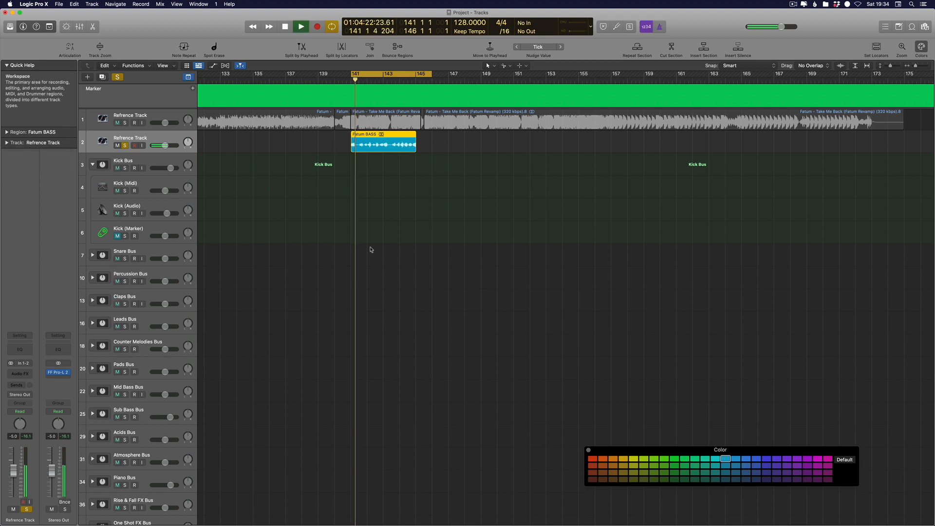
Raise the bass track's volume to -1.7 dB and add a stereo Gain plug-in set to +10.0 dB
left_click_drag(14, 470, 14, 464)
key("space")
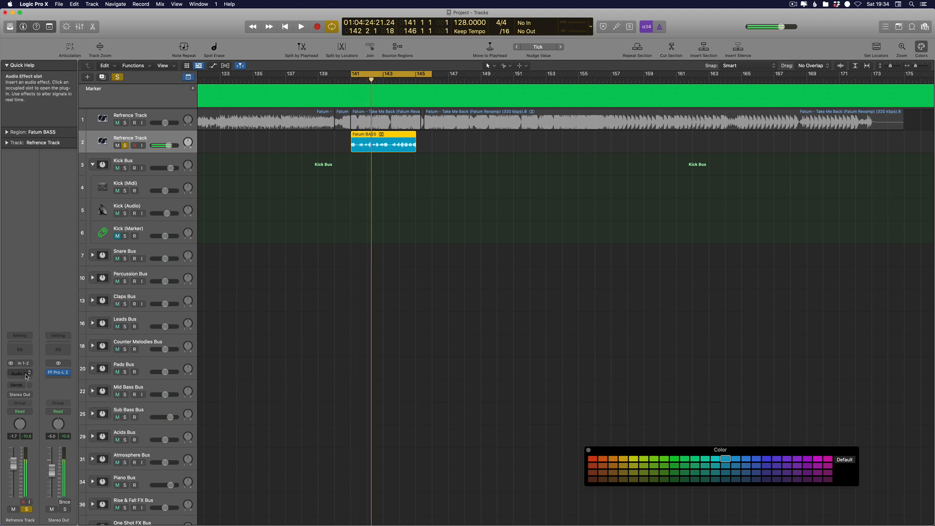
left_click(24, 373)
mouse_move(37, 489)
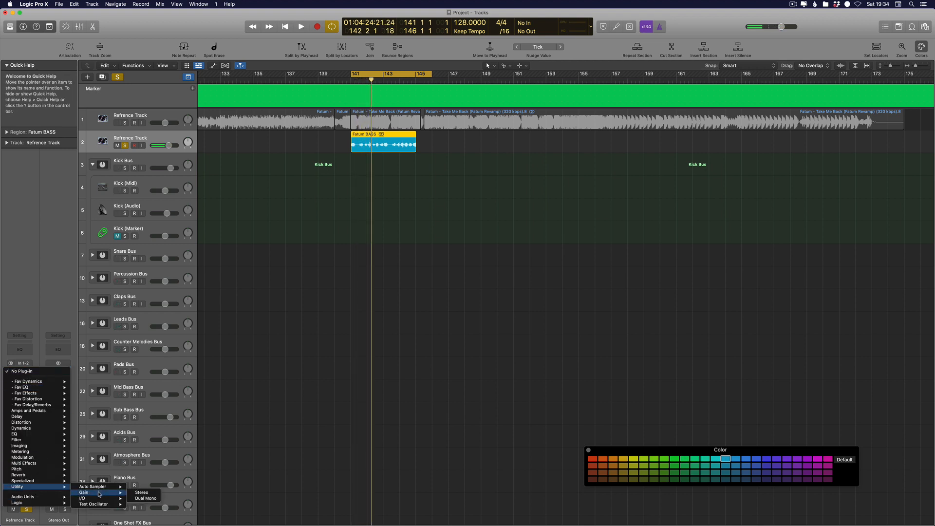
left_click(154, 493)
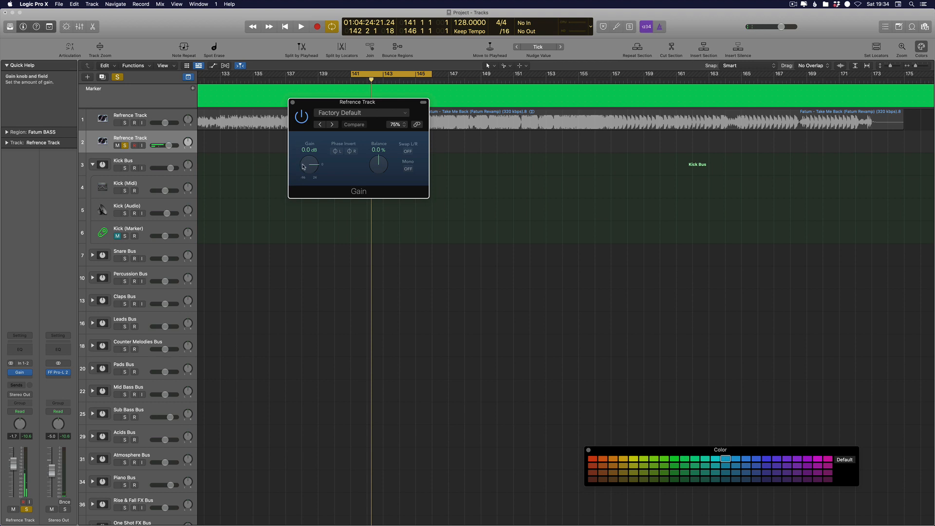
key("space")
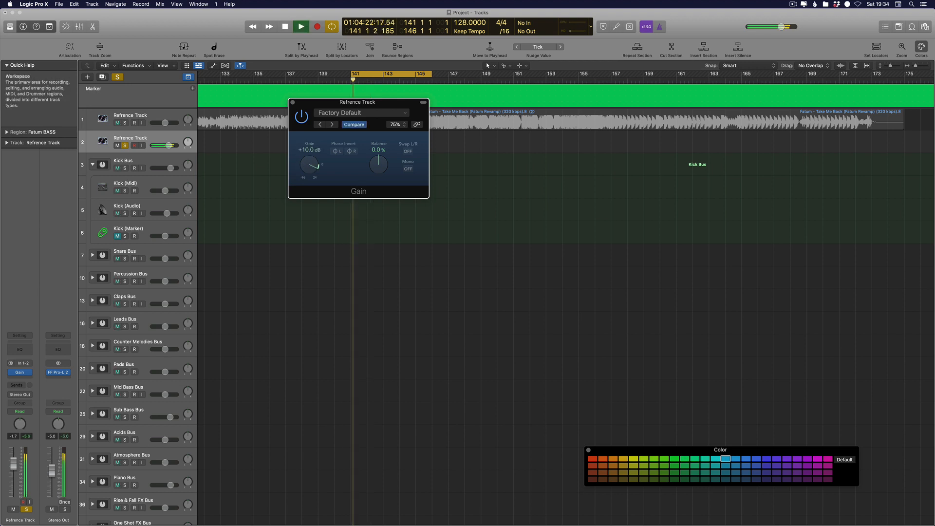
Set the bass track's volume to -0.9 dB, add the FF Pro-L 2 limiter after the Gain plug-in, and hide the plug-in windows
left_click_drag(14, 462, 14, 461)
key("space")
left_click(23, 380)
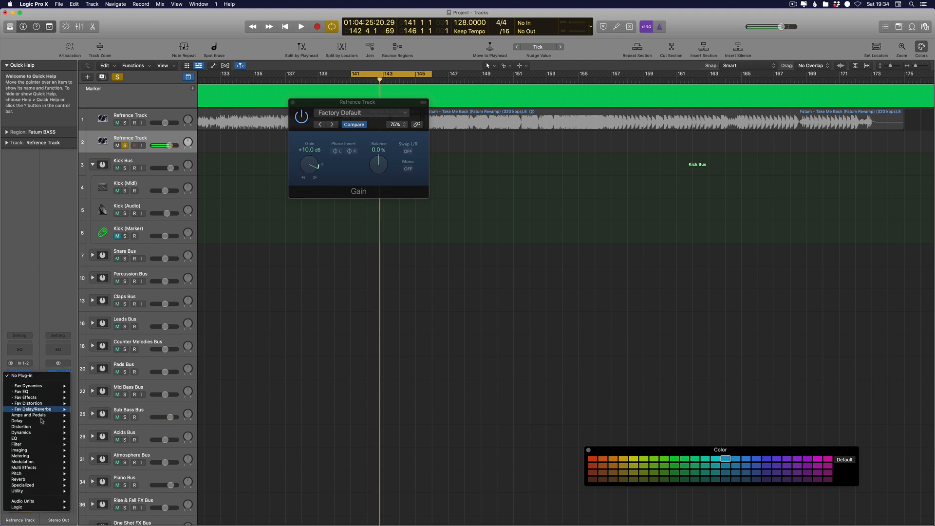
mouse_move(58, 386)
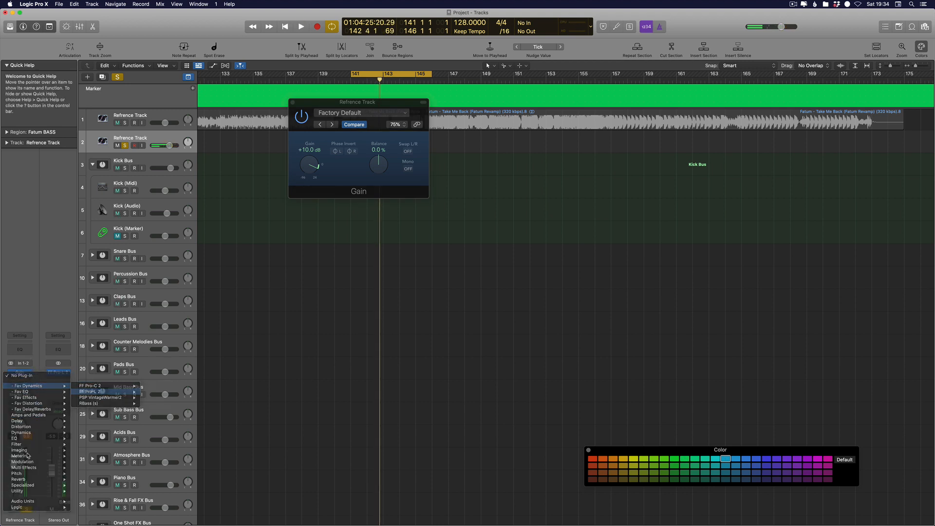
left_click(155, 385)
key("space")
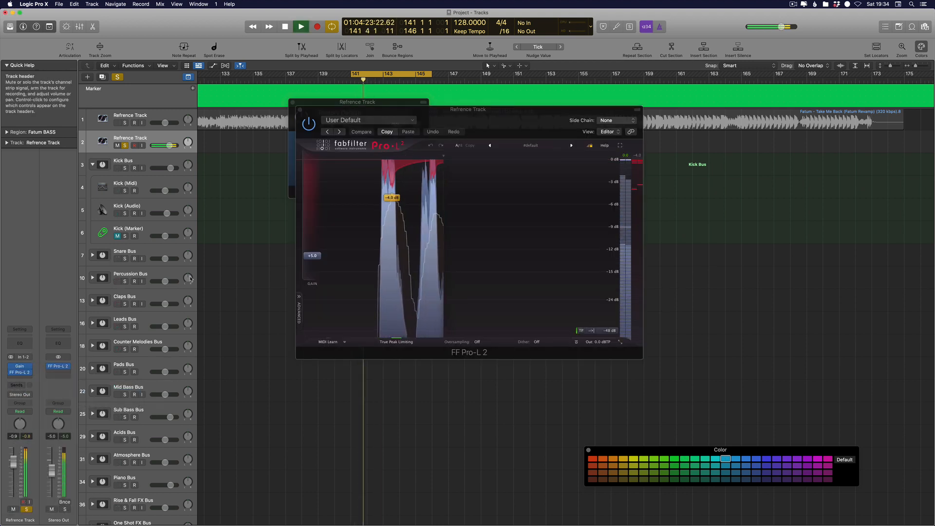
key("v")
key("space")
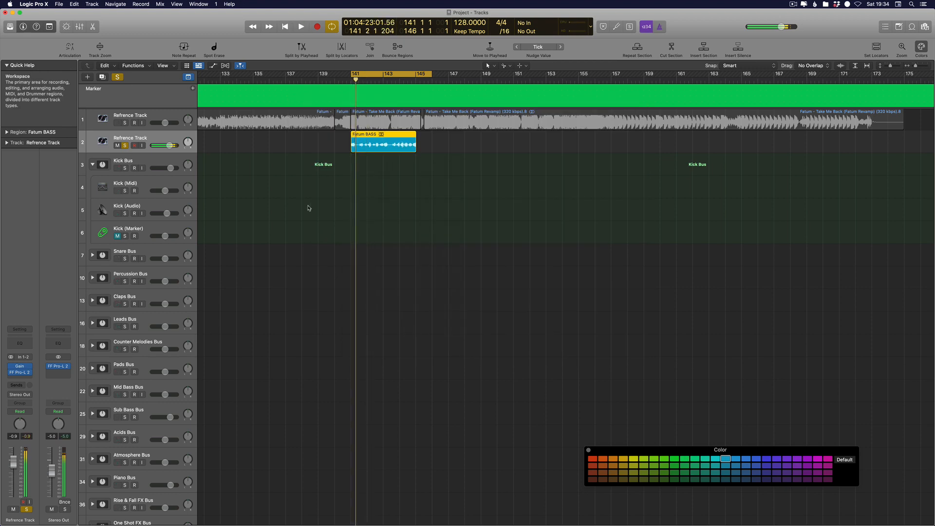
Audition the boosted Fatum BASS region against the bar grid from bar 141
key("space")
key("super+Right")
key("super+Right")
key("super+Right")
key("super+Right")
key("super+Right")
key("super+Right")
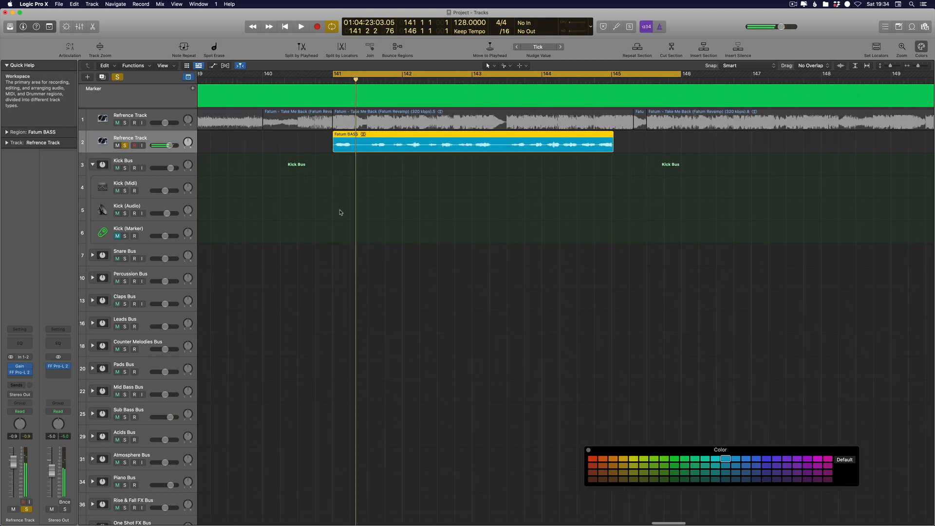
key("space")
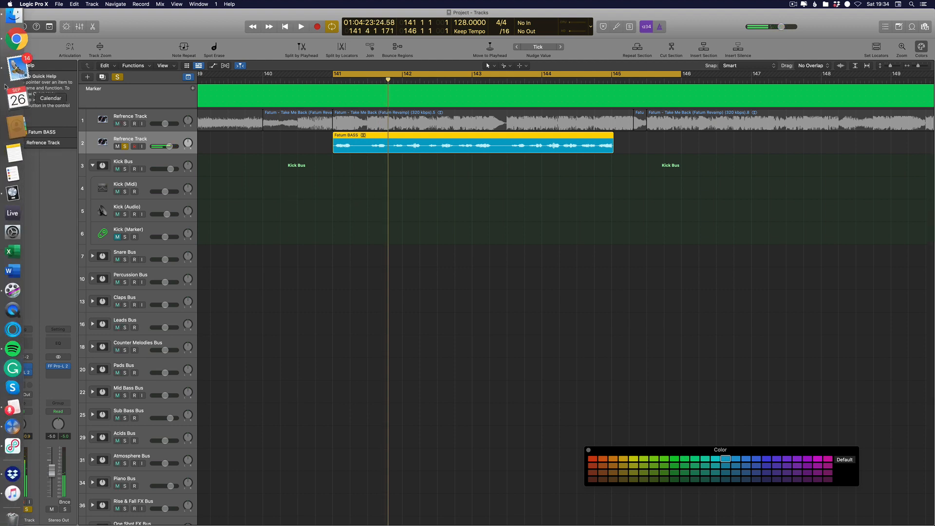
left_click(405, 226)
scroll(340, 239, "down", 4)
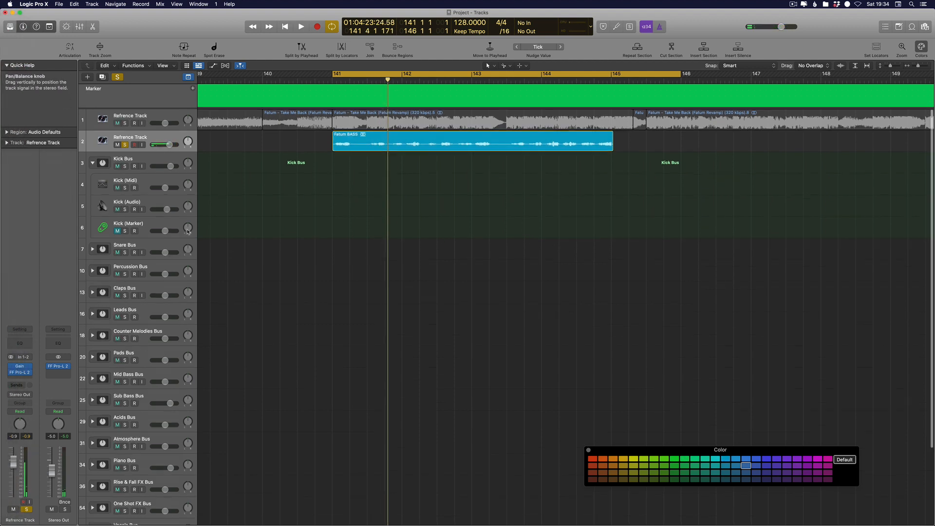
scroll(340, 239, "down", 2)
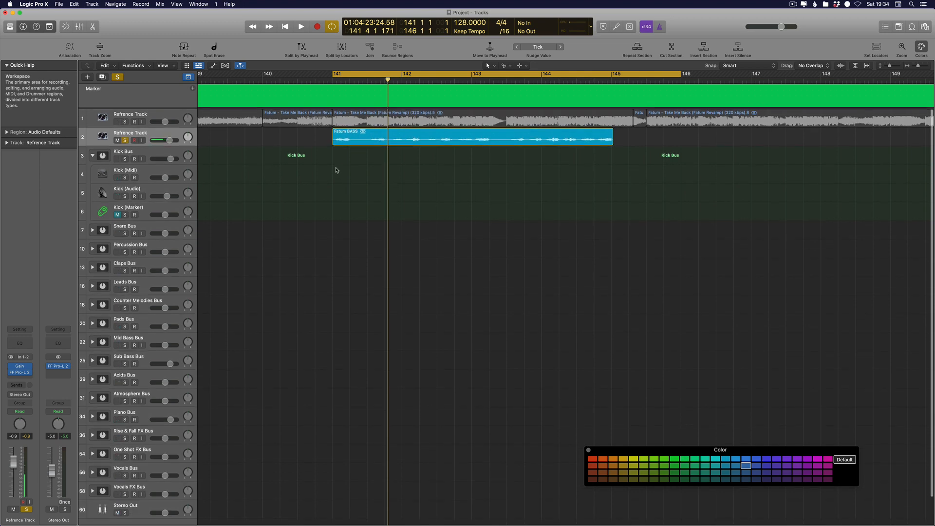
Switch to Chrome and search Google for "fatum - take me back (fatum revamp) beatport"
left_click(17, 52)
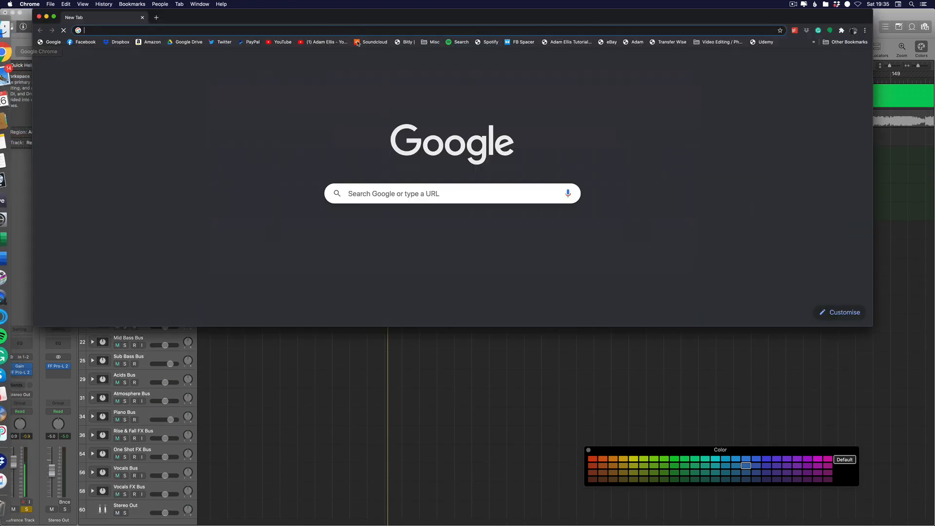
left_click_drag(233, 24, 297, 195)
type("ta")
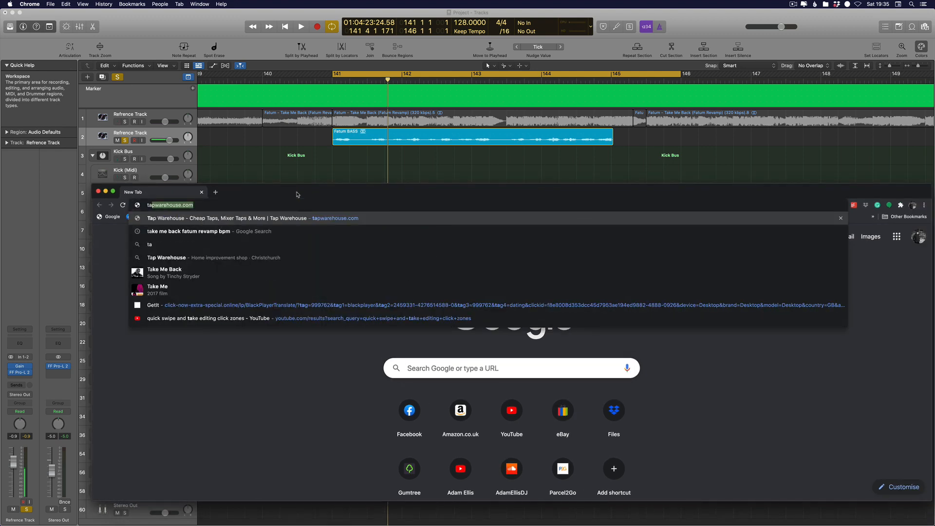
type("ke me back (fatum")
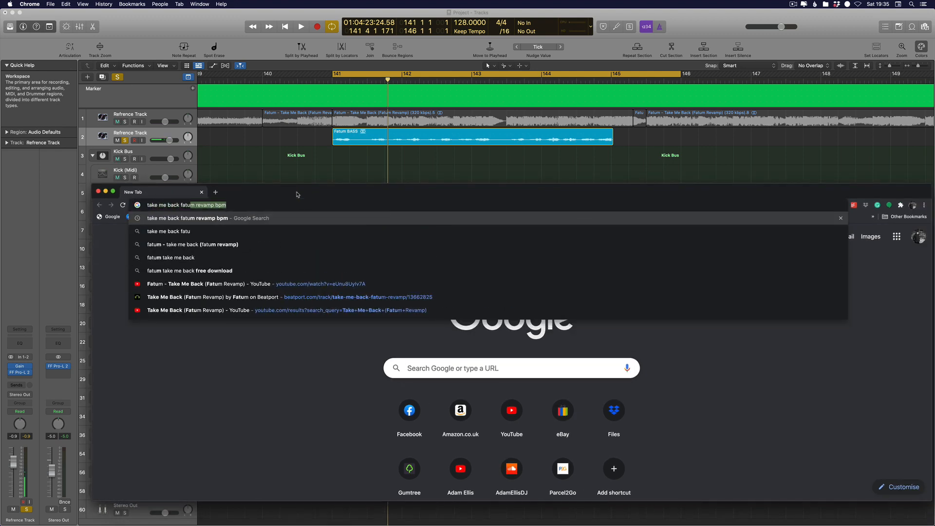
key("Down")
key("Down")
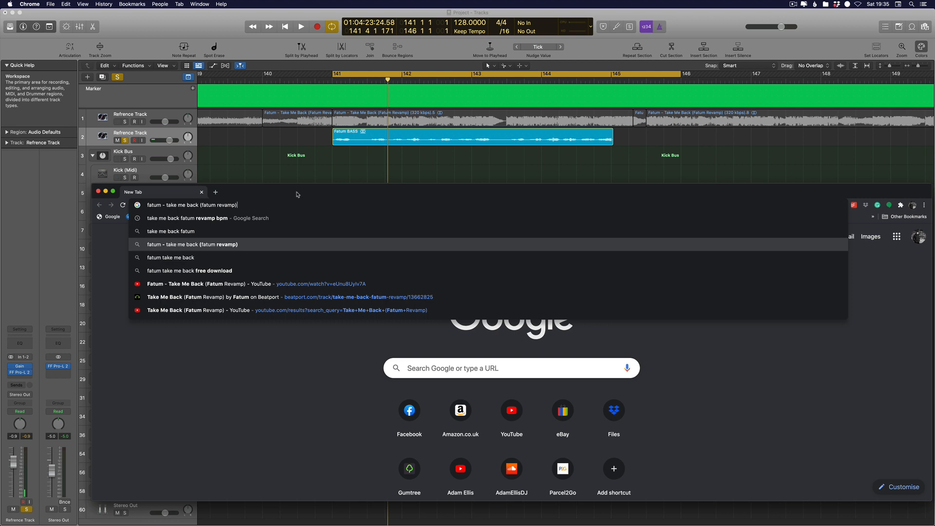
type("beatpor")
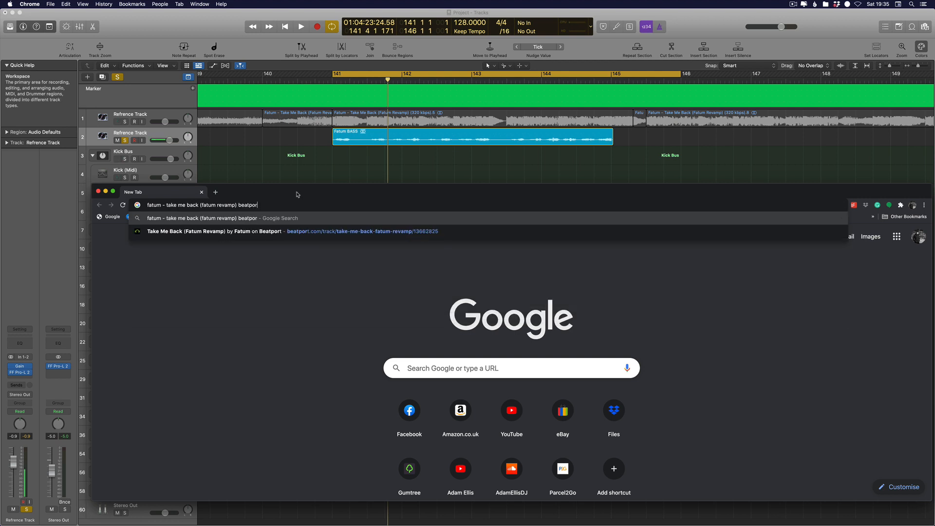
type("t")
key("Return")
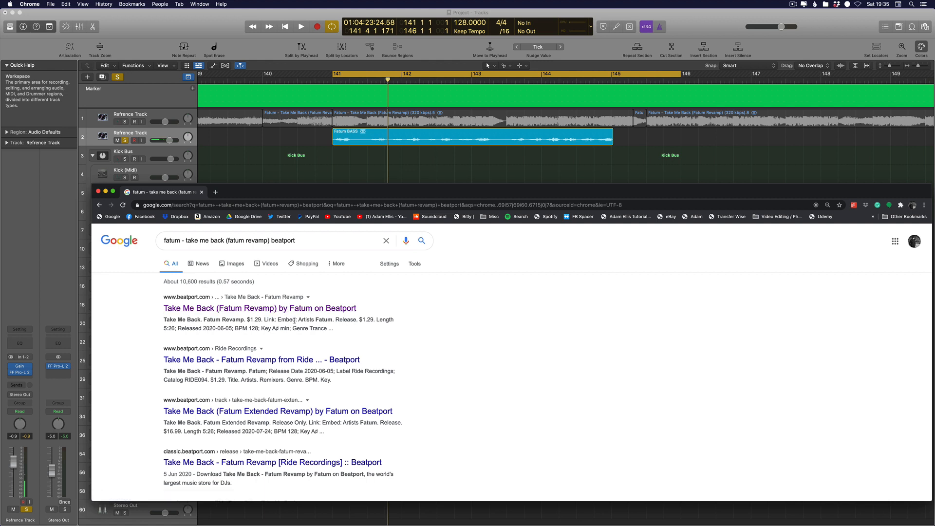
Return to Logic Pro X, expand the Sub Bass Bus, and load a Bass Drone channel strip setting on the Sub Bass (Drone) track
left_click(348, 170)
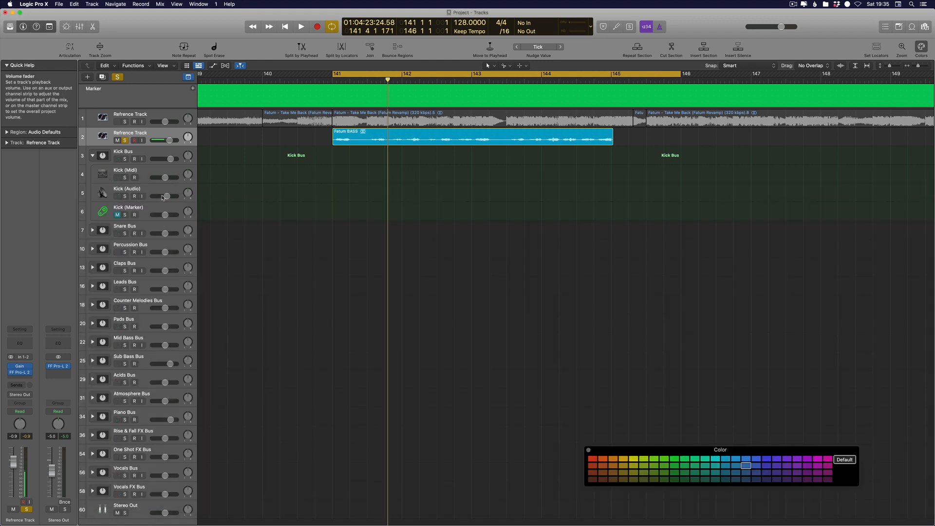
scroll(127, 273, "down", 1)
left_click(93, 360)
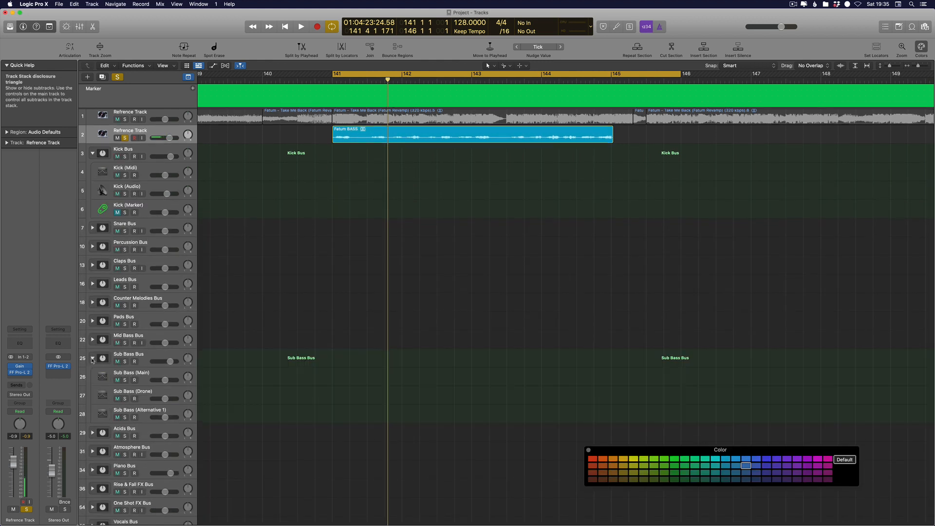
left_click(180, 400)
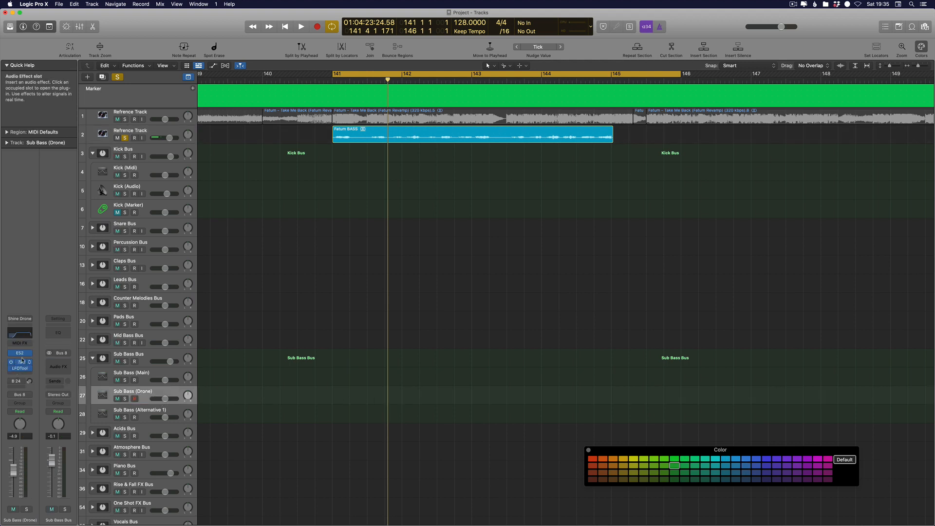
left_click(20, 319)
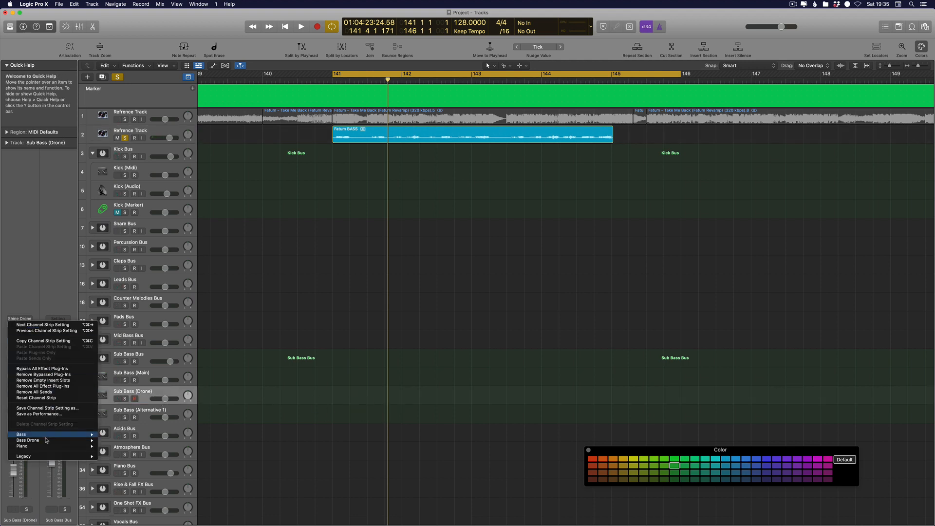
mouse_move(72, 440)
left_click(111, 441)
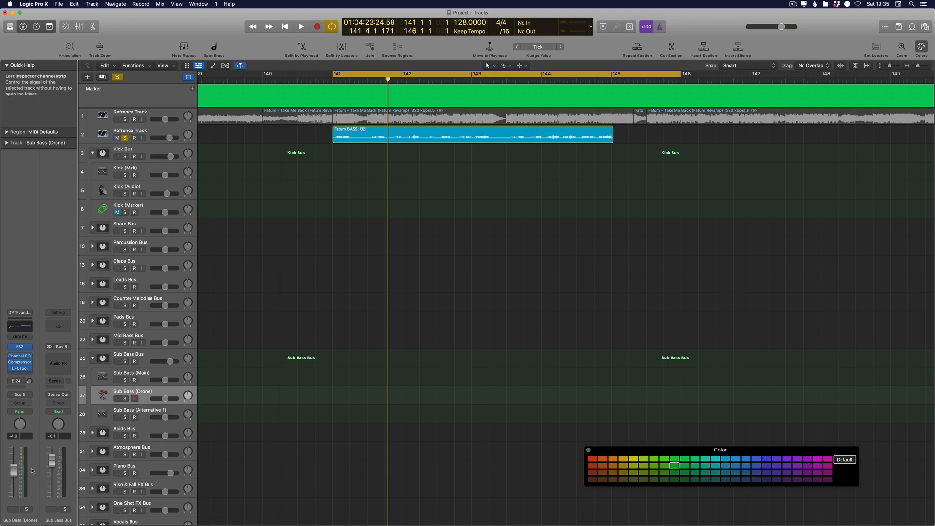
Create a one-bar MIDI region at bar 141 on the soloed Sub Bass (Drone) track and show it in the Piano Roll without the colour palette
left_click(344, 397)
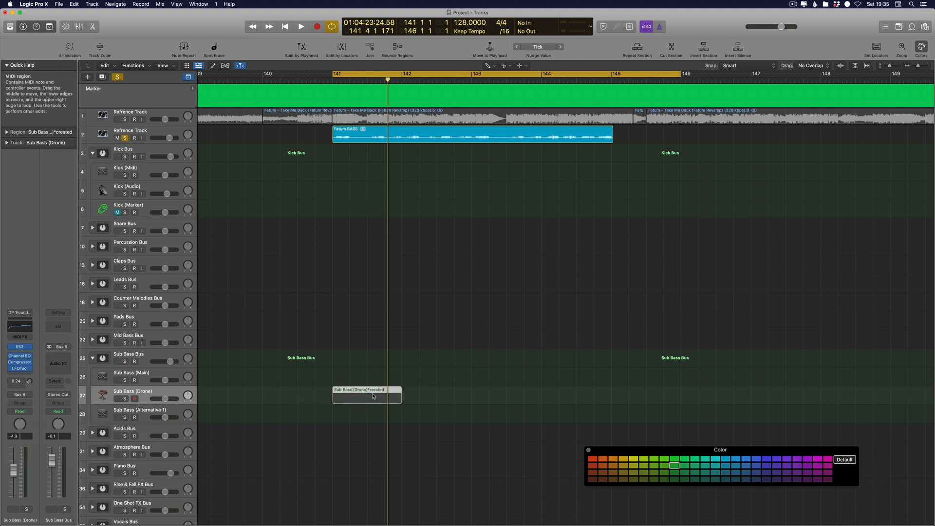
left_click(124, 398)
key("p")
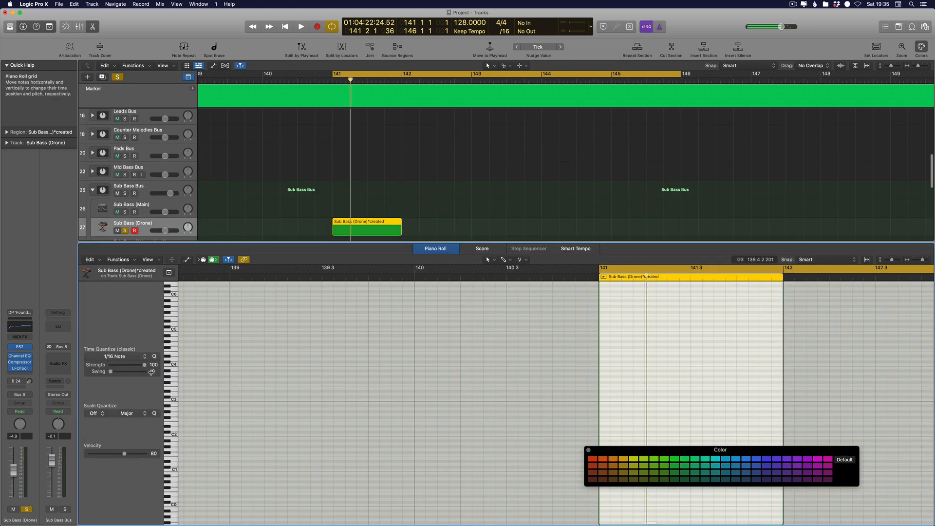
scroll(168, 378, "down", 1)
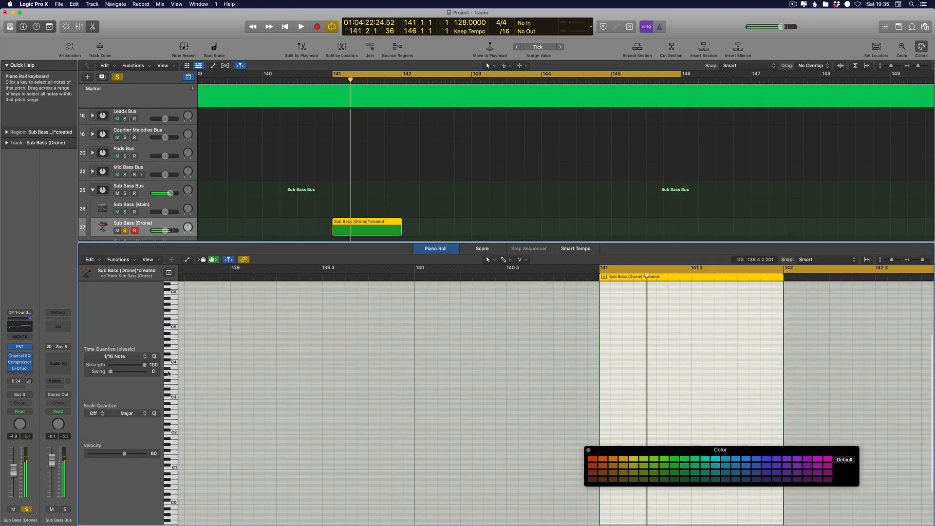
left_click(588, 451)
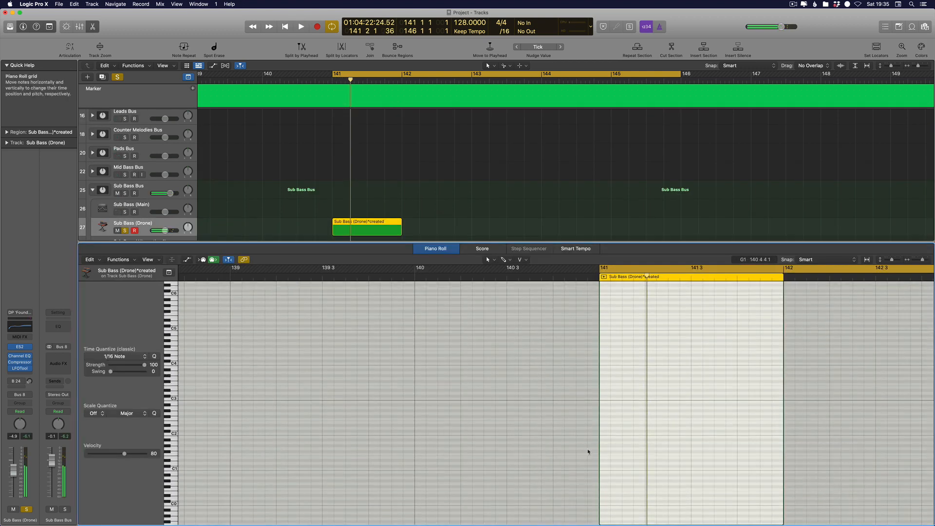
Add an A#2 note at the start of bar 141 in the Sub Bass (Drone) region and audition it
key("Return")
scroll(680, 397, "right", 5)
key("super+Right")
key("super+Right")
left_click(346, 221)
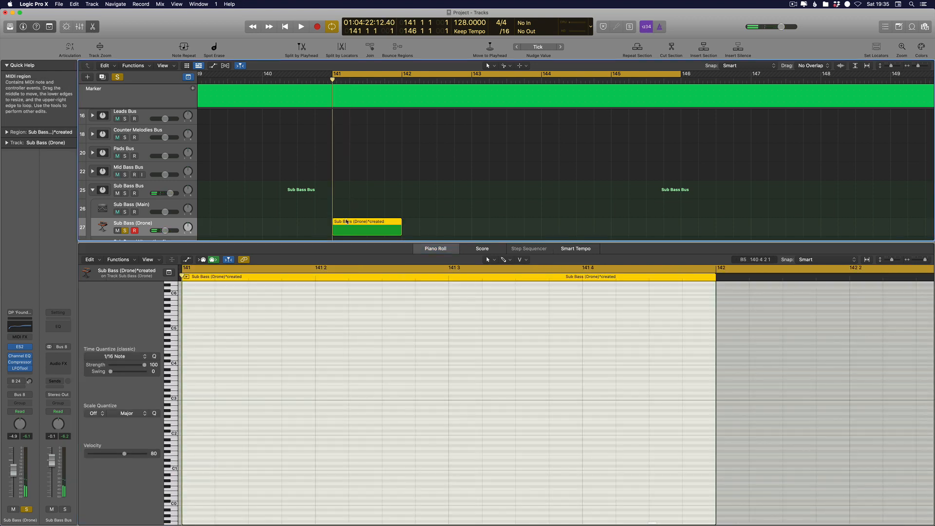
scroll(232, 369, "up", 5)
scroll(224, 408, "up", 3)
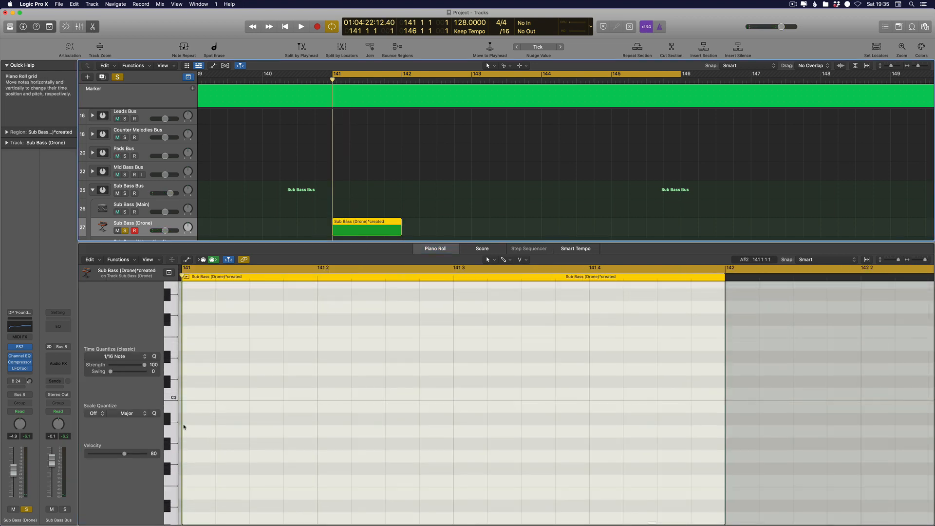
left_click(164, 417)
scroll(238, 422, "left", 3)
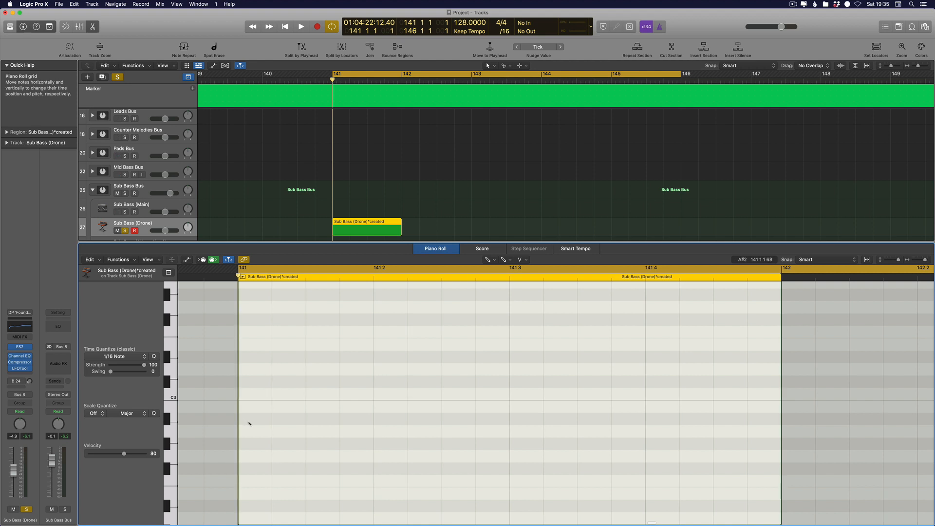
left_click(250, 421, "super")
scroll(356, 424, "down", 3)
scroll(355, 424, "up", 3)
key("space")
key("space")
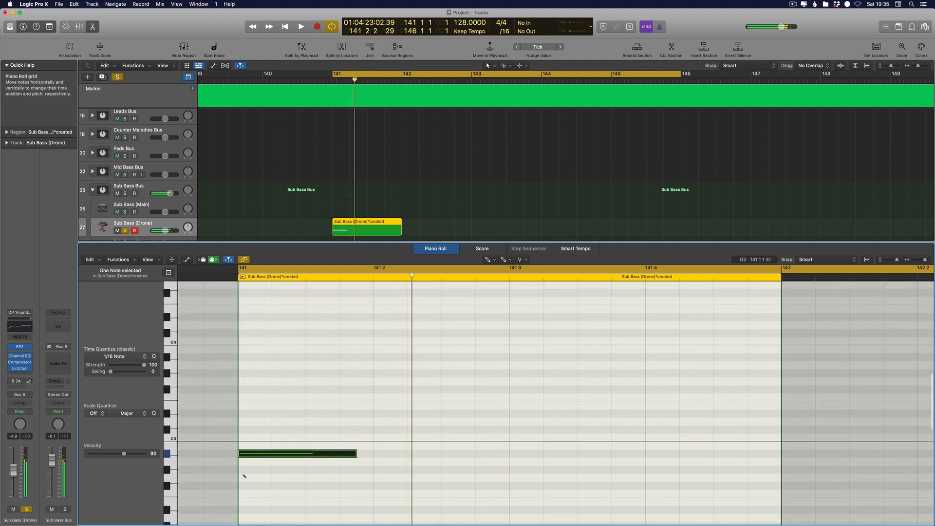
key("super+Left")
key("space")
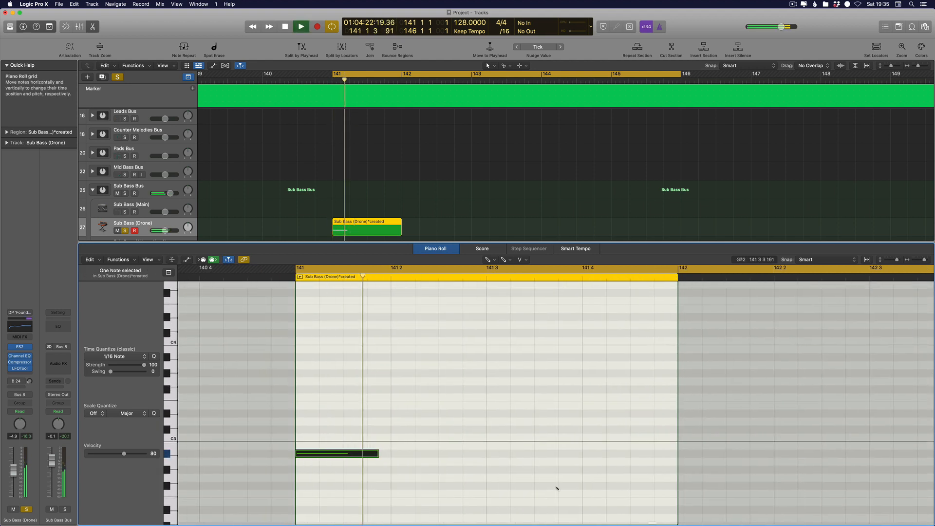
Add a C#3 note on beat 3 of bar 141 and audition both notes
key("space")
left_click(494, 445, "super")
left_click_drag(496, 445, 512, 431)
key("space")
key("space")
key("space")
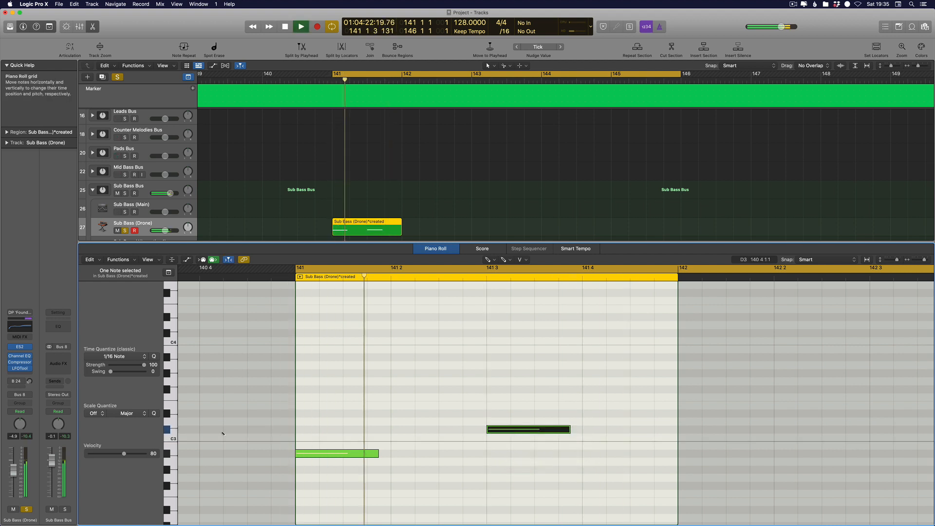
key("space")
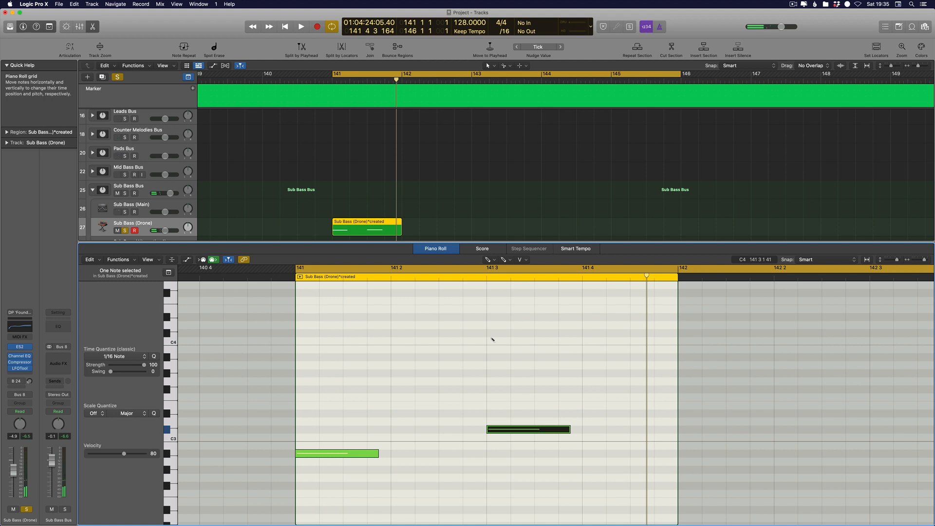
Switch back to the Pointer tool, unsolo Sub Bass (Drone), and listen to the reference bass against the written notes
key("t")
left_click(516, 377)
left_click(467, 356)
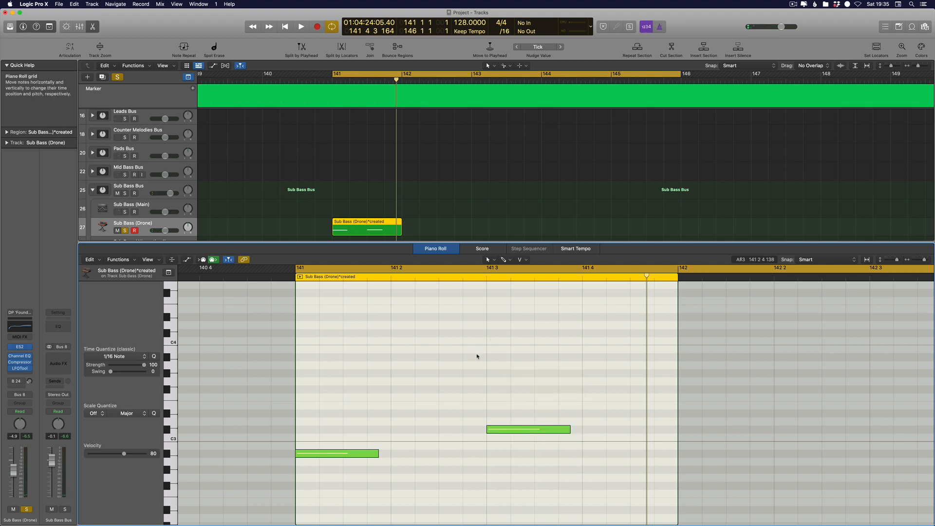
key("super+Down")
scroll(476, 358, "down", 4)
left_click(353, 234)
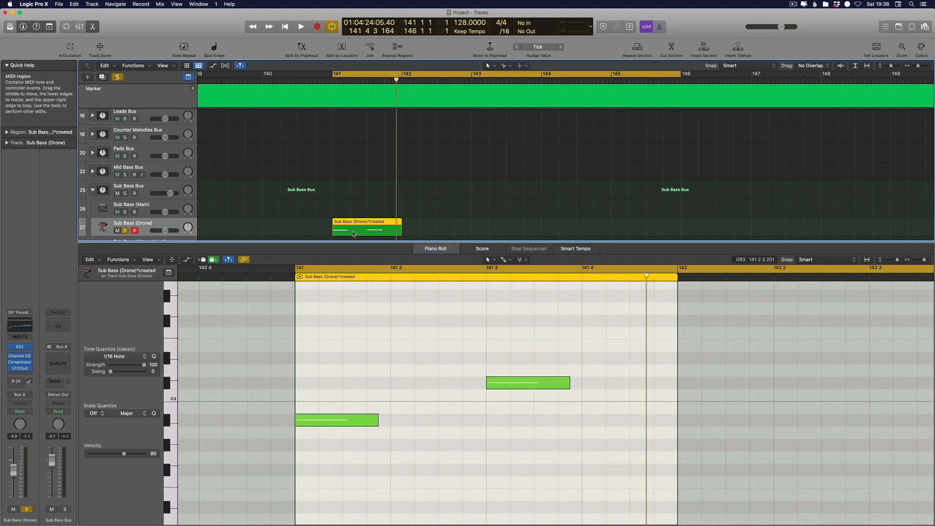
left_click(125, 231)
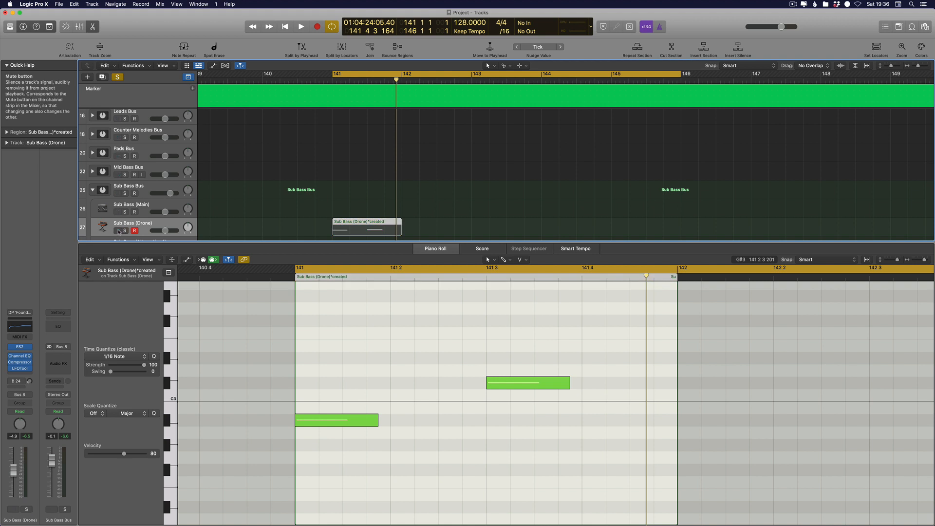
key("space")
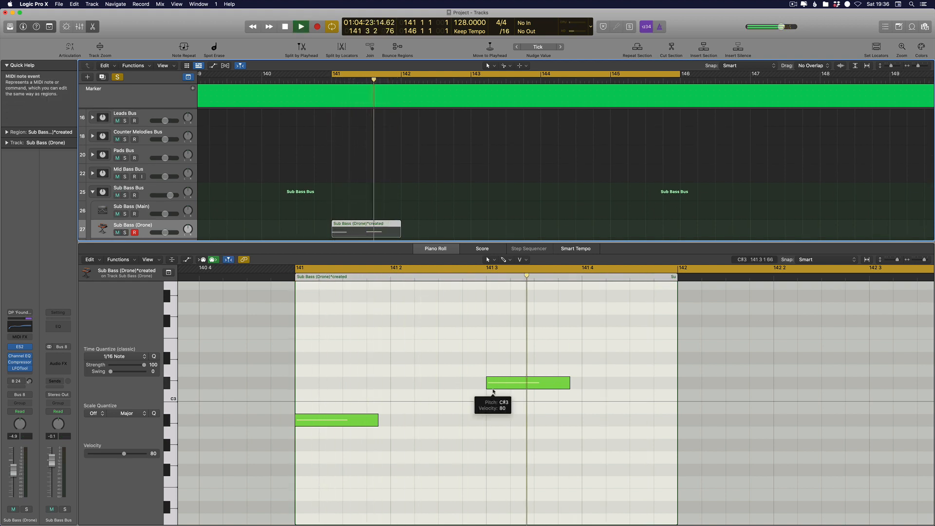
key("space")
Copy the A#2 note to beat 3 of bar 141, mute the C#3 note, and play back the reference bass
left_click_drag(338, 420, 530, 422)
left_click(510, 383)
key("space")
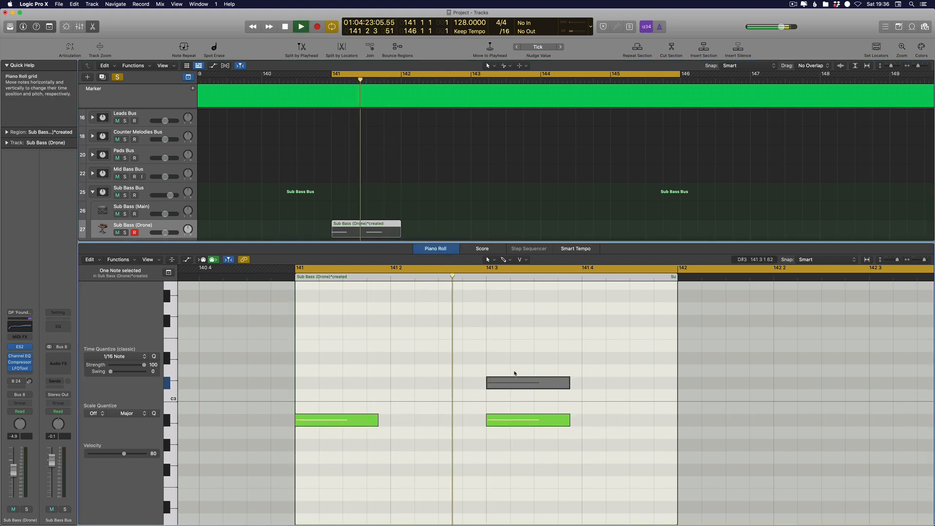
Solo Sub Bass (Drone) with its volume at -2.5 dB and adjust the cutoff frequency in its ES2 synth
left_click(124, 233)
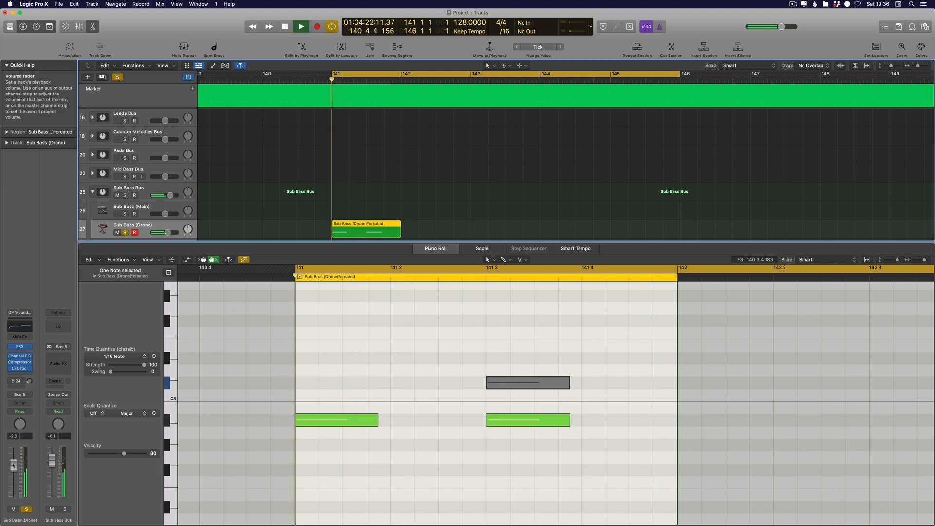
left_click(19, 346)
left_click_drag(438, 159, 438, 154)
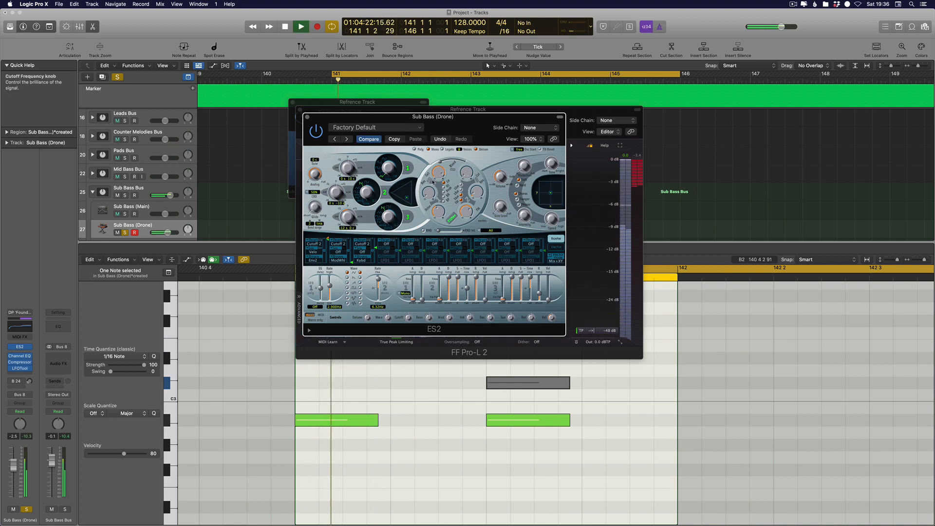
key("v")
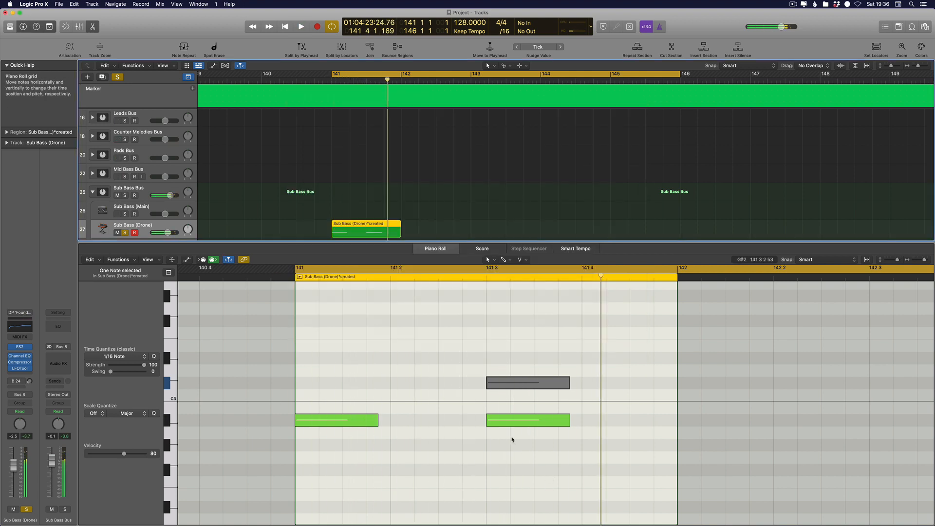
Try the unmuted beat 3 note at G#2 and audition the change
left_click_drag(506, 423, 505, 448)
key("space")
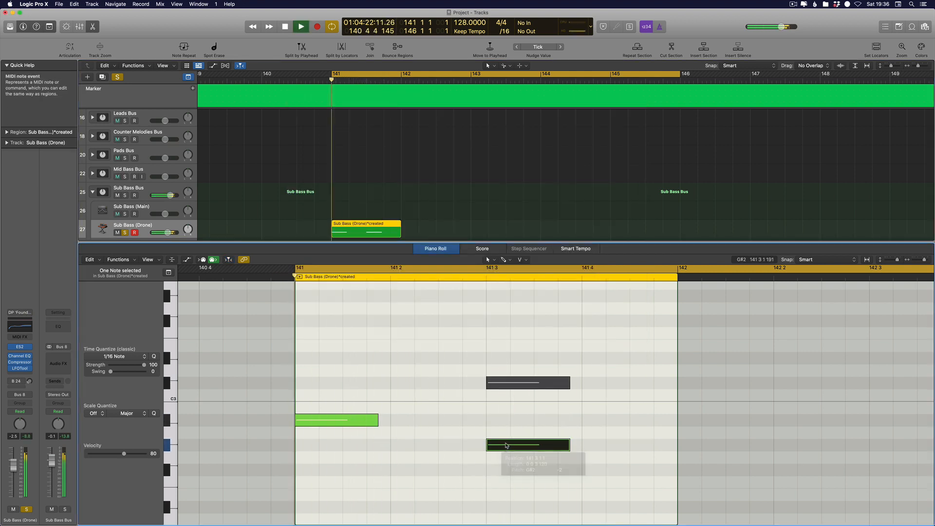
key("space")
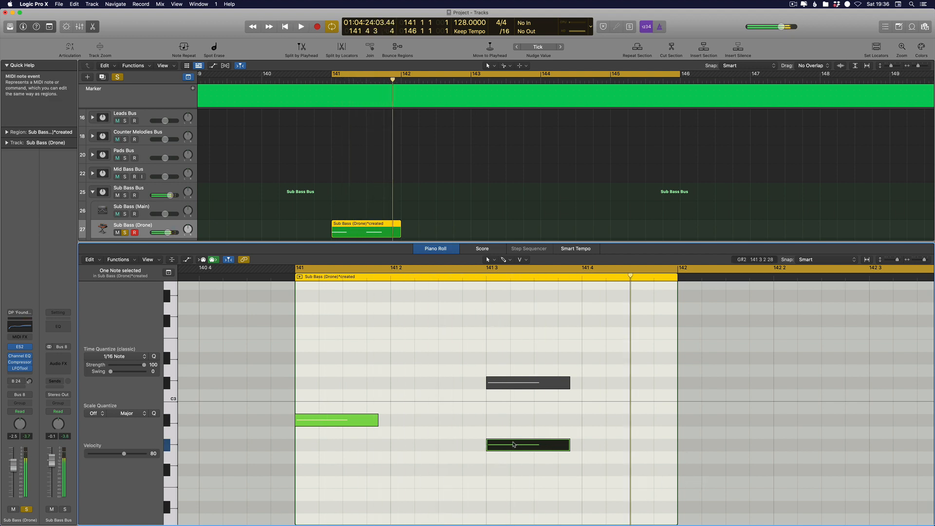
Move the unmuted beat 3 note back up to A#2 and play the pattern
left_click_drag(514, 446, 489, 428)
key("space")
scroll(497, 415, "up", 3)
key("space")
key("space")
Mute the Sub Bass (Drone) track, play the Fatum BASS reference for comparison, and return to the reference tracks
left_click(448, 204)
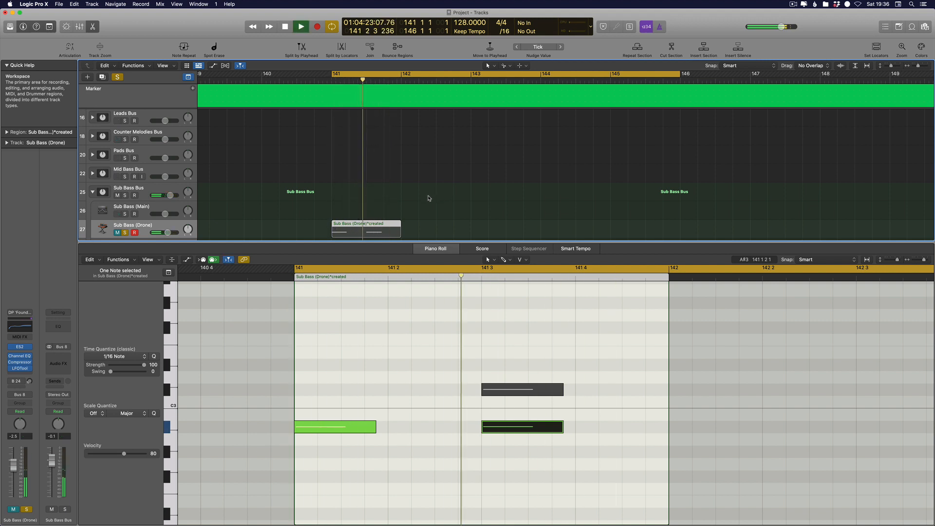
key("space")
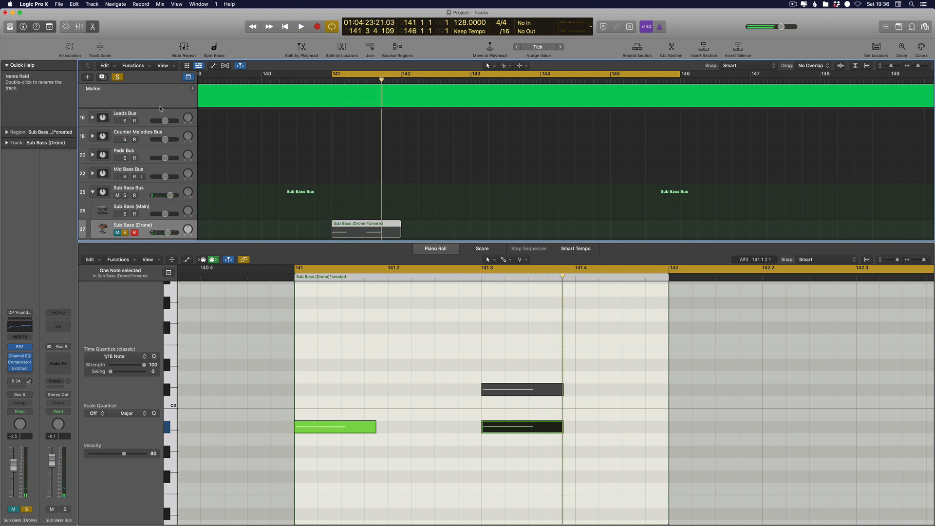
scroll(161, 121, "up", 10)
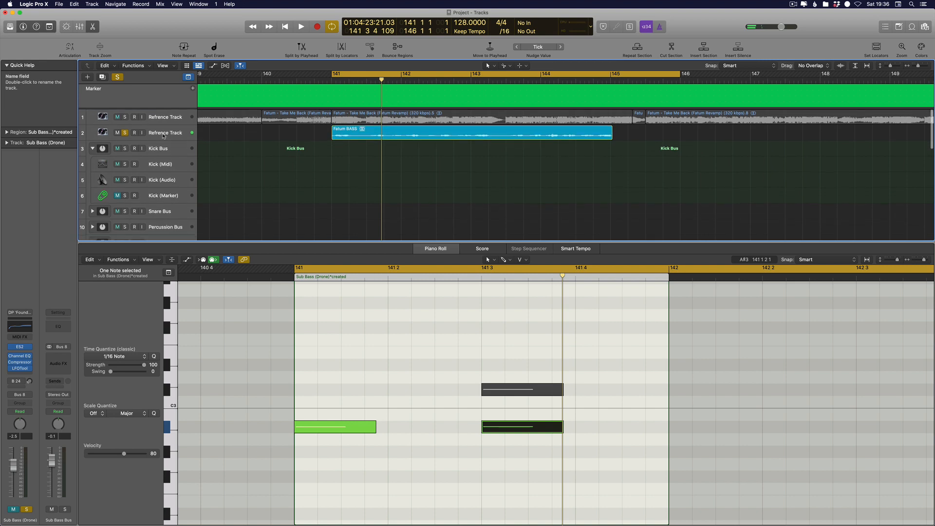
Add a Channel EQ to the Fatum BASS reference track and lower its high-cut frequency to 206 Hz during playback
left_click(163, 136)
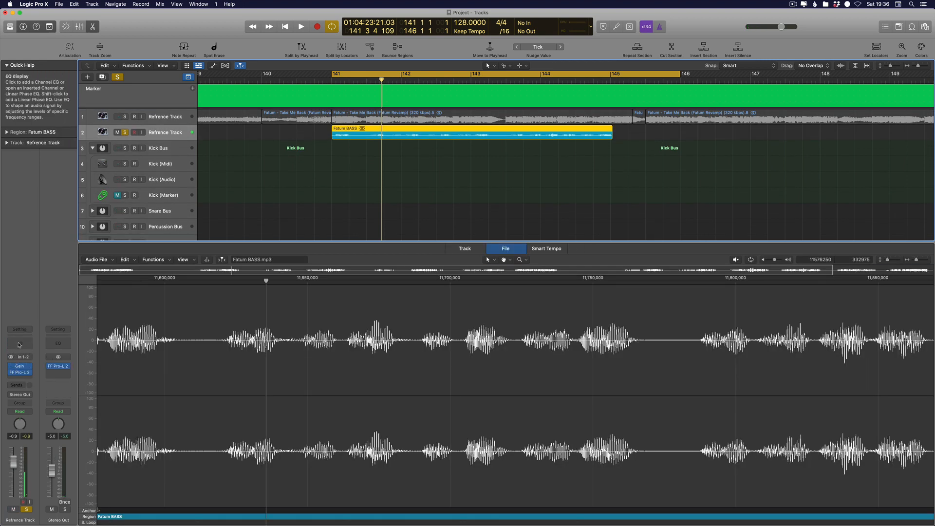
left_click(19, 344)
key("space")
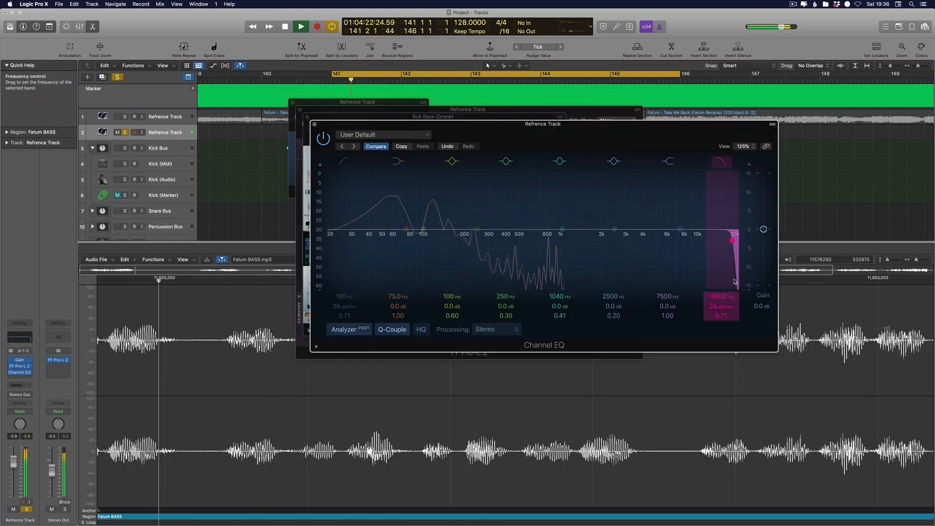
left_click_drag(734, 281, 552, 282)
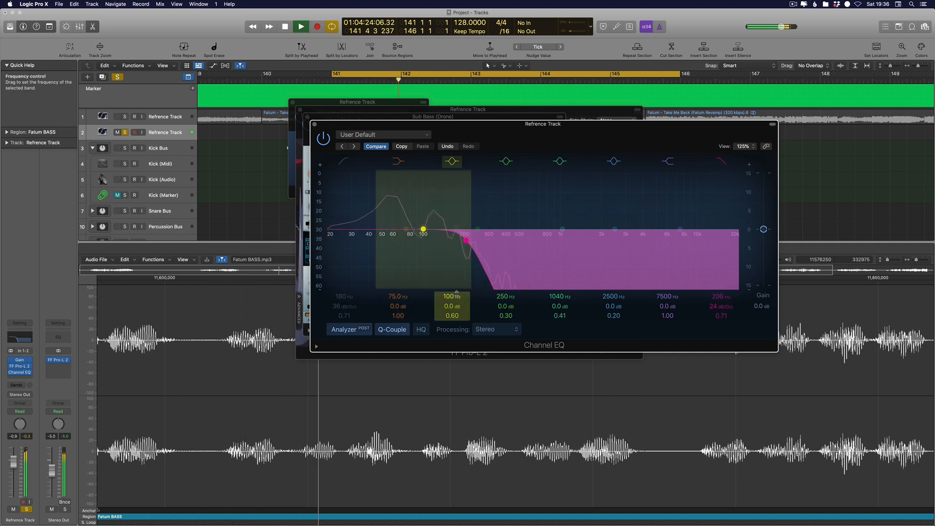
Raise the Channel EQ's high-cut frequency to 3560 Hz and audition the Fatum BASS reference
key("space")
left_click_drag(465, 271, 646, 273)
key("space")
key("space")
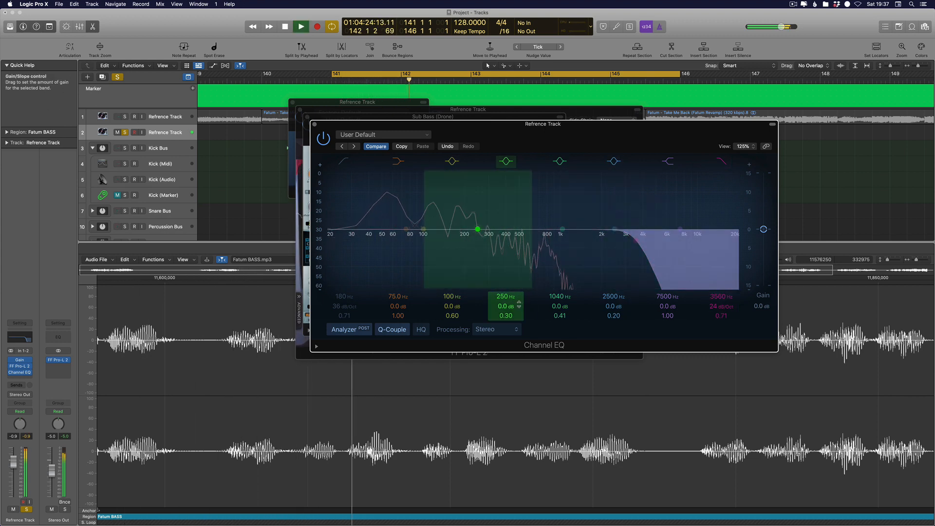
key("space")
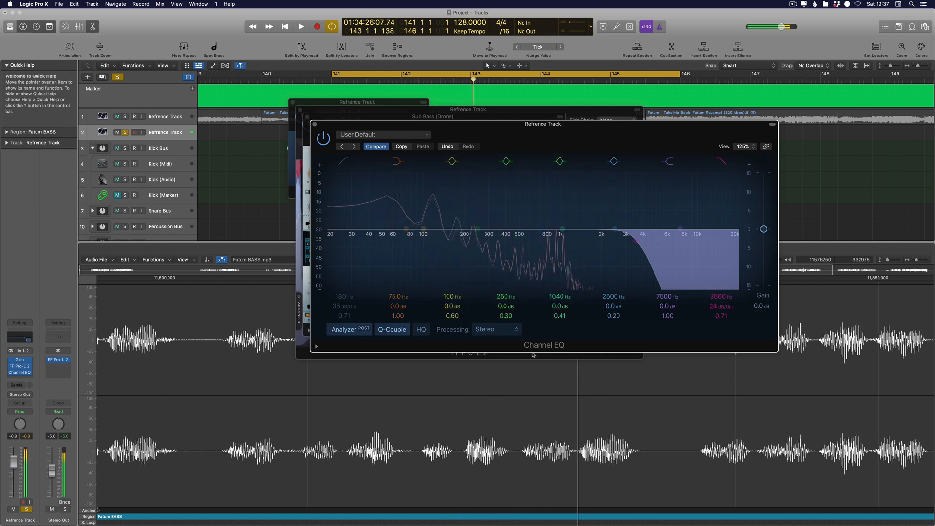
Hide the plug-in windows and play the Fatum BASS reference with the Piano Roll open
key("v")
left_click(334, 193)
key("p")
key("space")
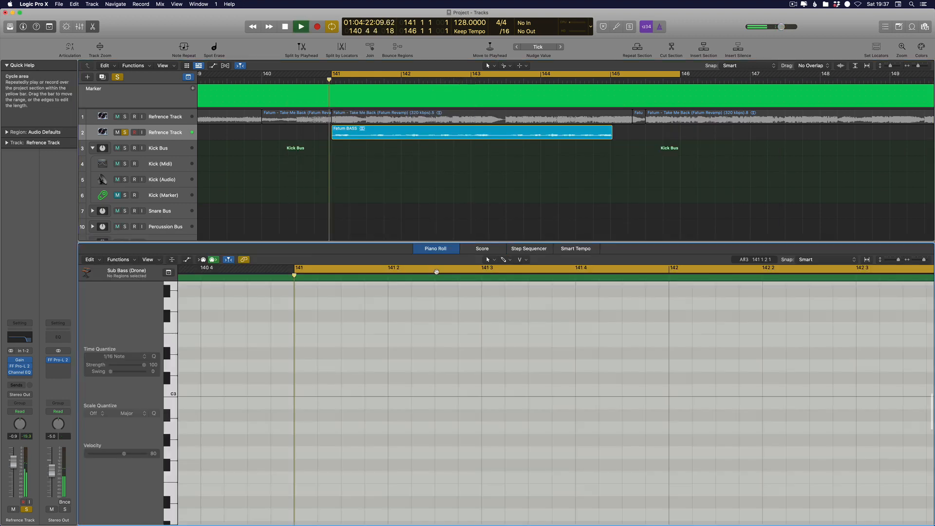
scroll(422, 192, "down", 5)
key("space")
Select and unmute the Sub Bass (Drone) track, then play its pattern briefly
scroll(388, 183, "down", 6)
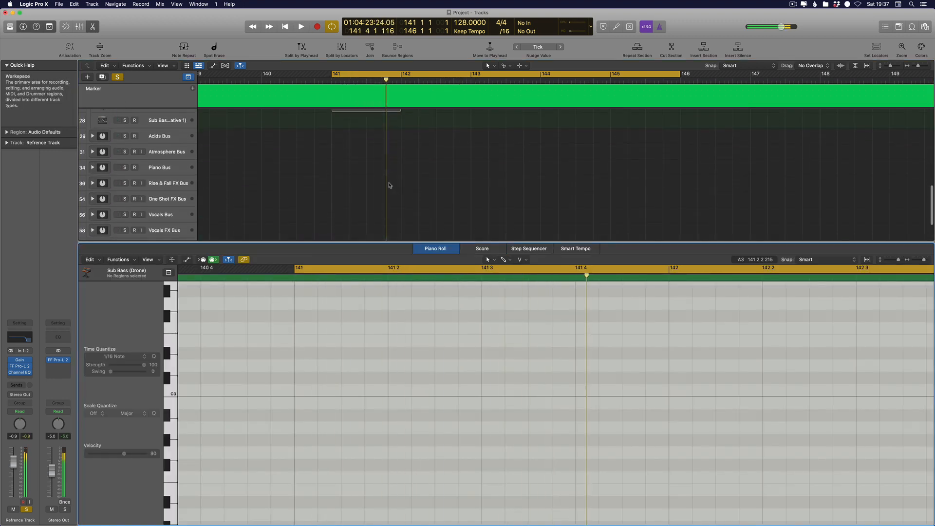
scroll(388, 184, "up", 3)
left_click(104, 173)
key("m")
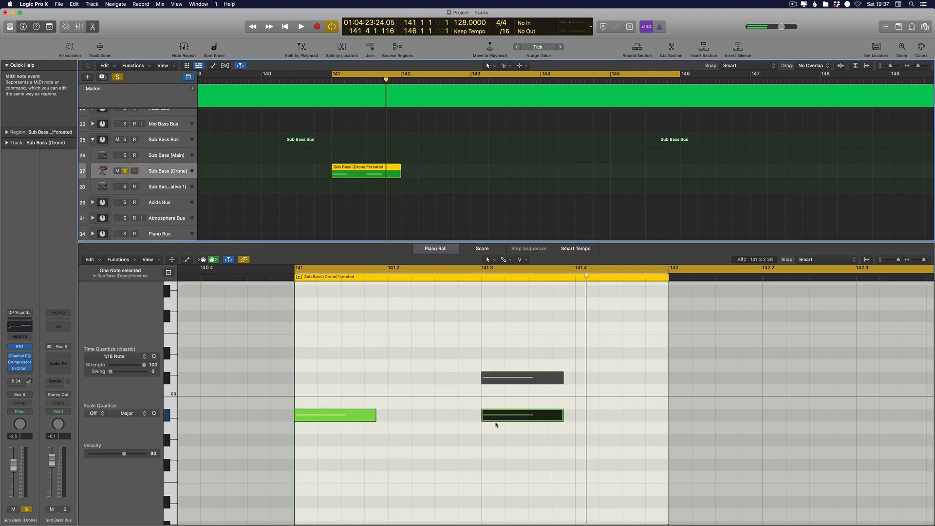
key("space")
key("space")
Try the unmuted beat 3 note at A2 and G#2 while the pattern plays
left_click_drag(497, 417, 498, 433)
key("space")
scroll(498, 439, "up", 1)
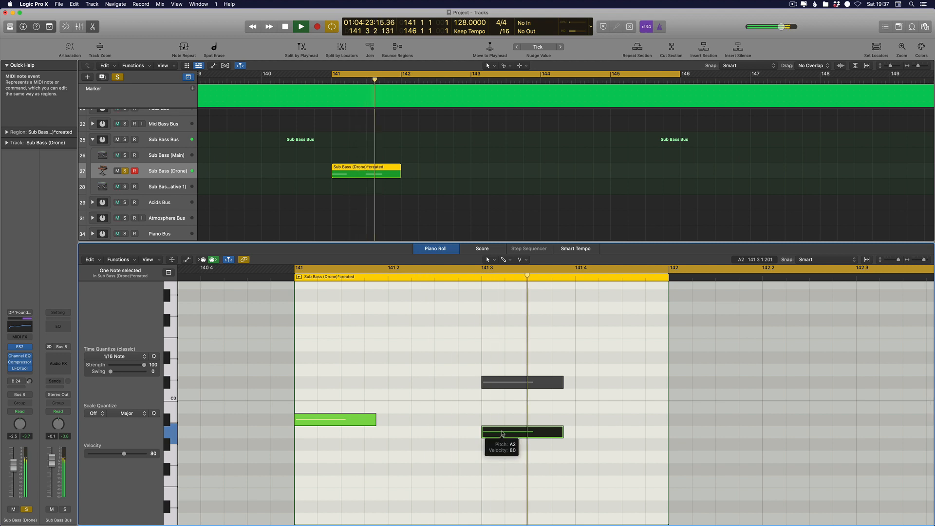
key("alt+Down")
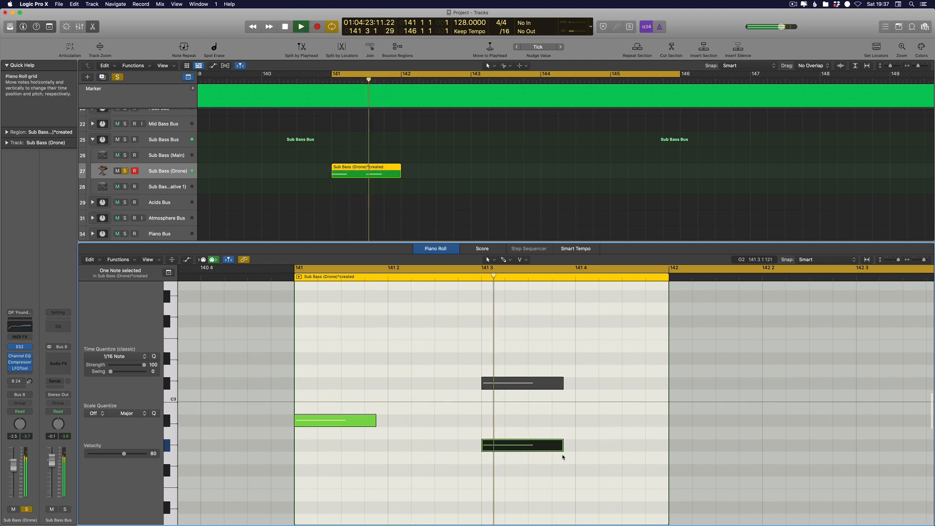
key("space")
Try the unmuted beat 3 note lower at F#2 and F2, playing the pattern for each pitch
left_click_drag(503, 444, 503, 473)
key("space")
key("super+Up")
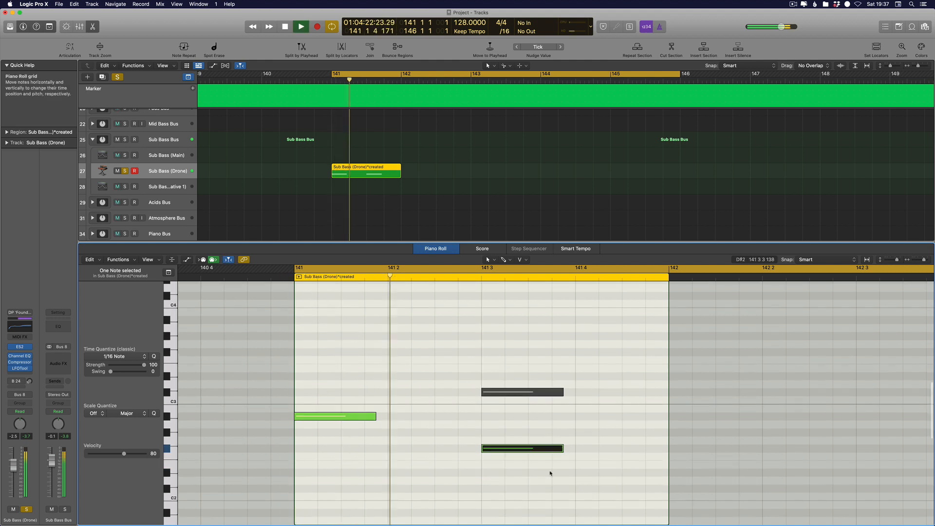
key("space")
left_click(525, 455)
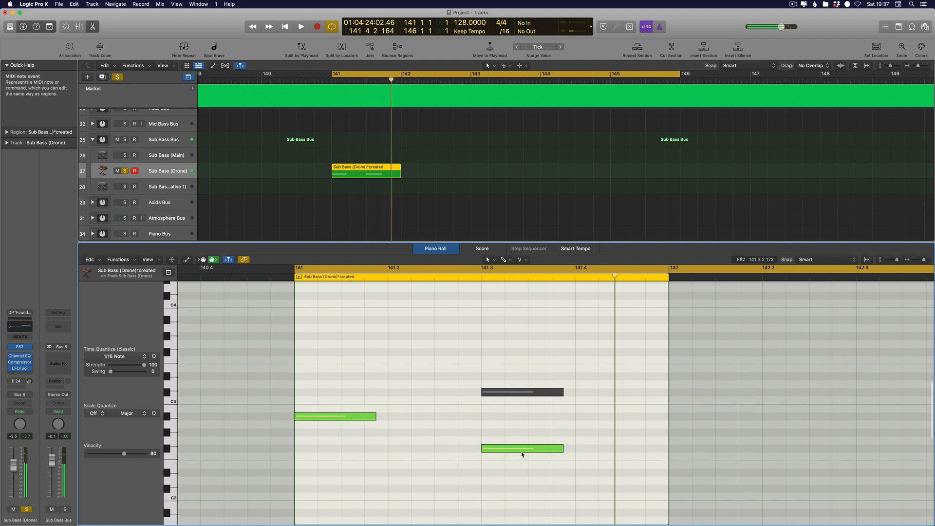
left_click_drag(522, 454, 522, 462)
key("space")
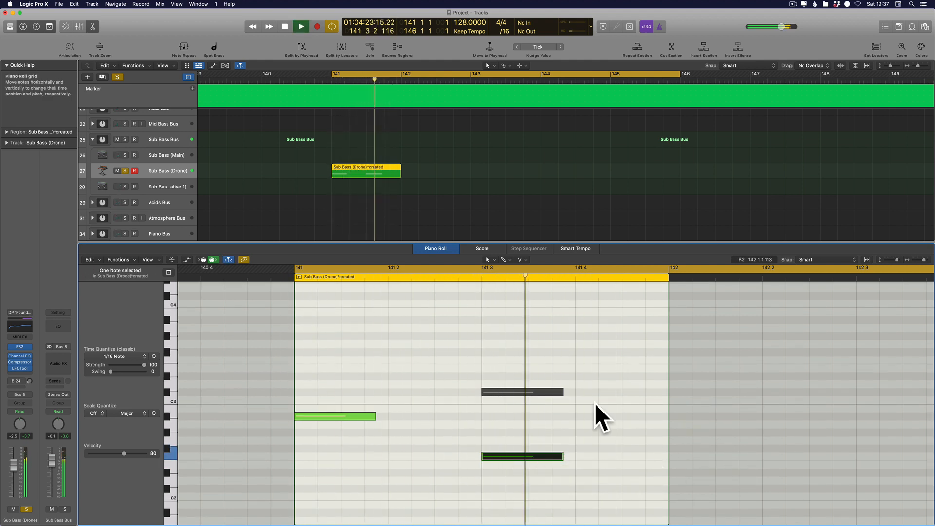
key("space")
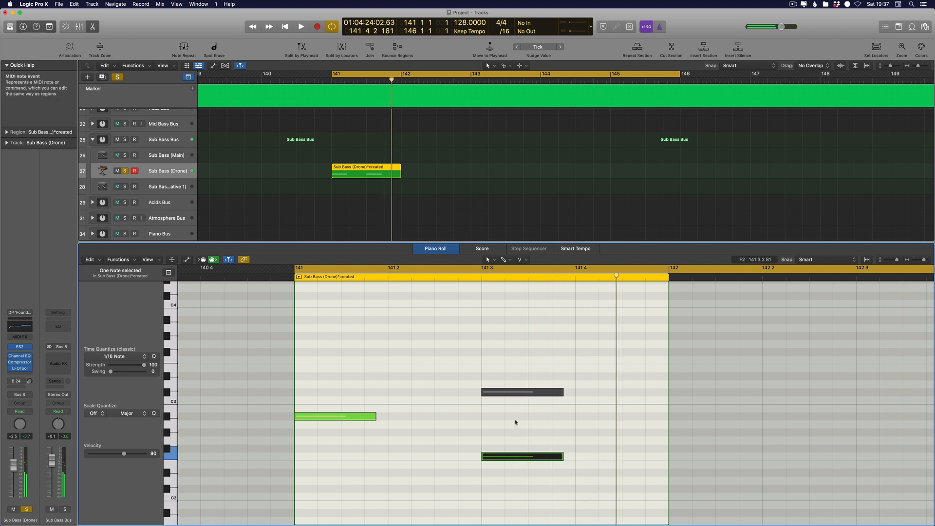
Return the unmuted beat 3 note to A#2 and audition the pattern
left_click_drag(516, 422, 515, 418)
left_click(509, 417)
key("space")
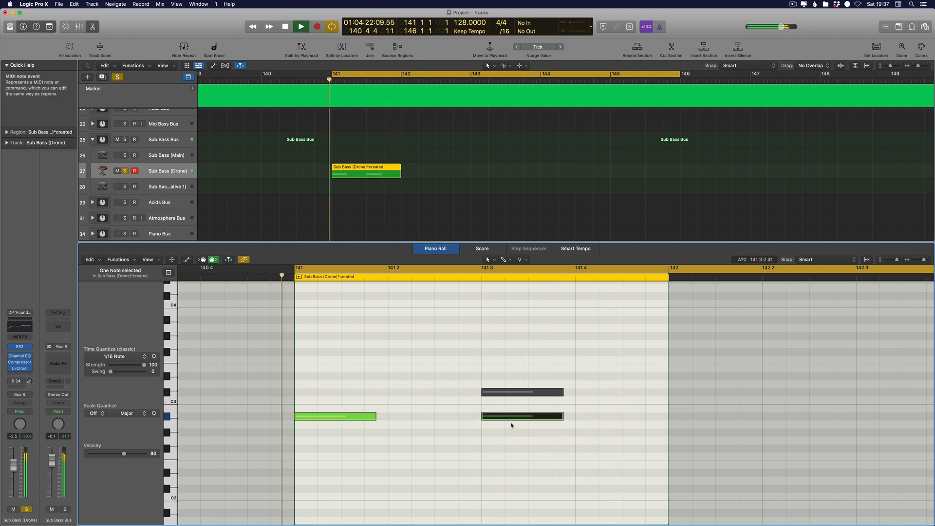
key("space")
Clear the active solos, solo the full-mix reference track and play it for comparison
scroll(170, 127, "up", 5)
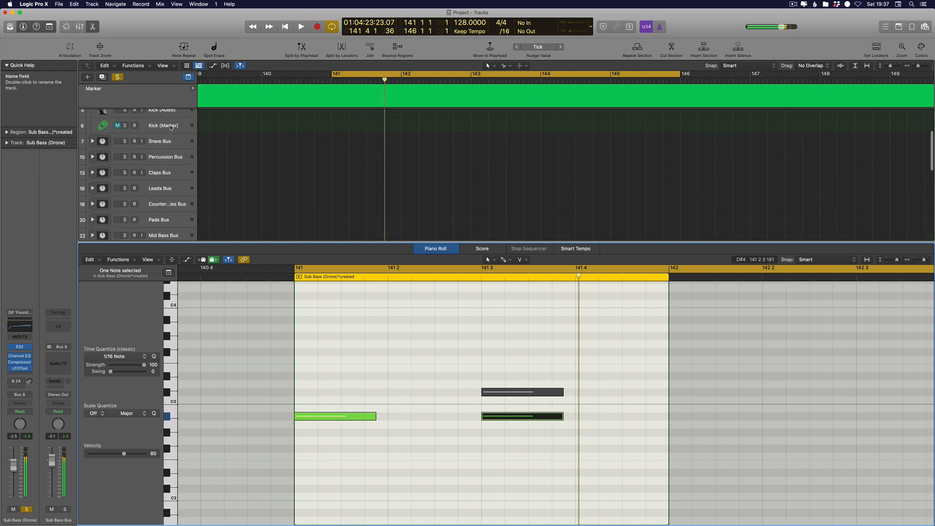
scroll(170, 128, "up", 3)
left_click(117, 78)
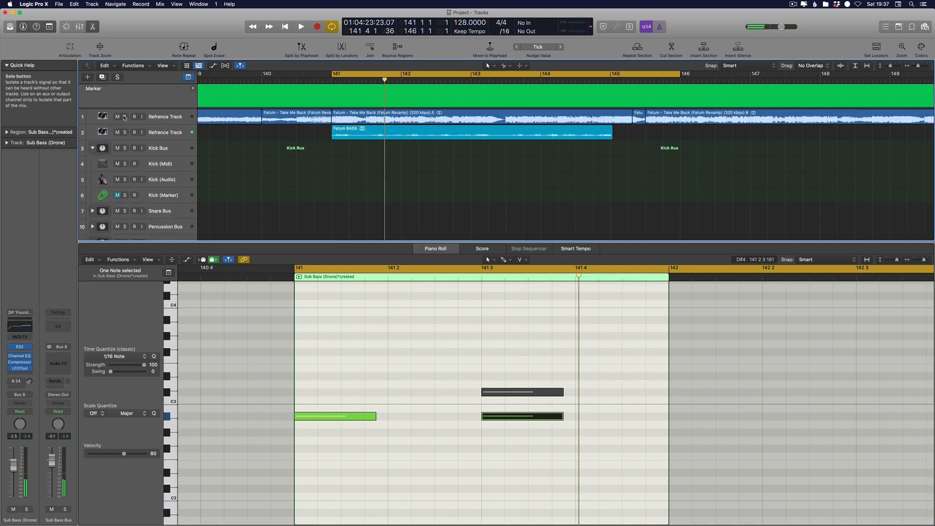
left_click(125, 117)
key("space")
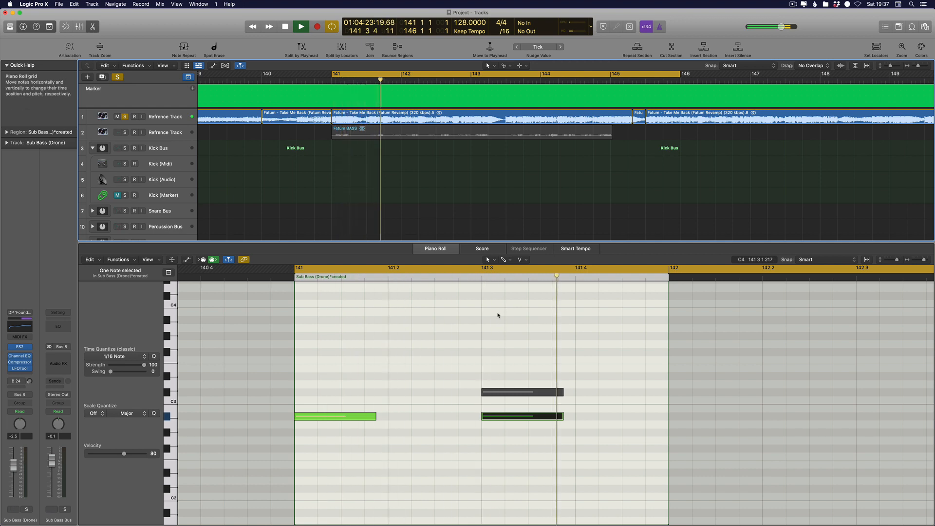
key("space")
Move the unmuted beat 3 note up to C#3 and solo Sub Bass (Drone) during playback
left_click(491, 417)
left_click_drag(490, 417, 490, 392)
scroll(146, 195, "down", 4)
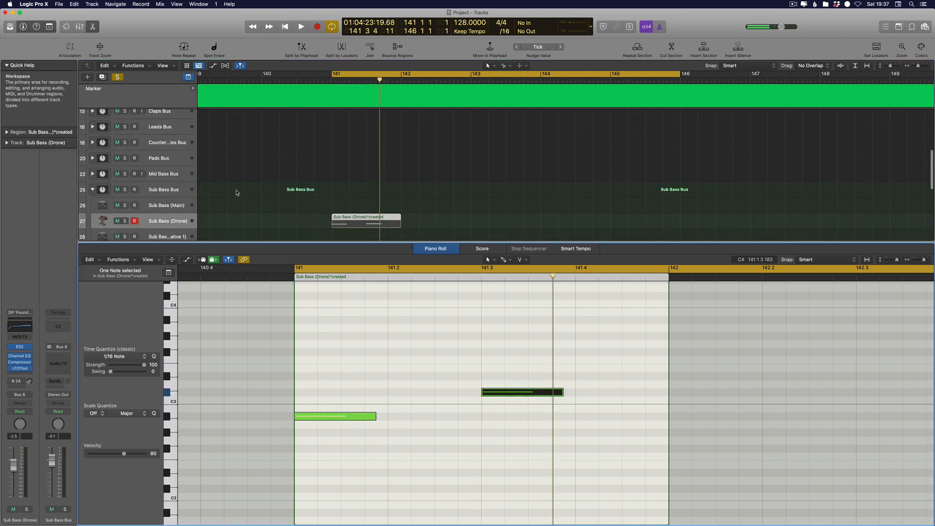
key("space")
left_click(124, 220)
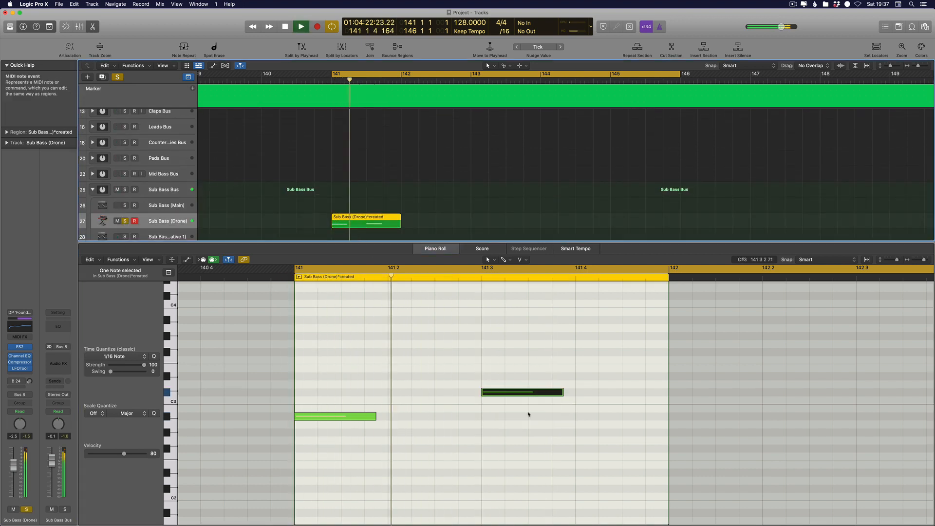
Try the unmuted beat 3 note at B2 and one octave higher at B3
left_click_drag(513, 395, 493, 410)
key("alt+shift+Up")
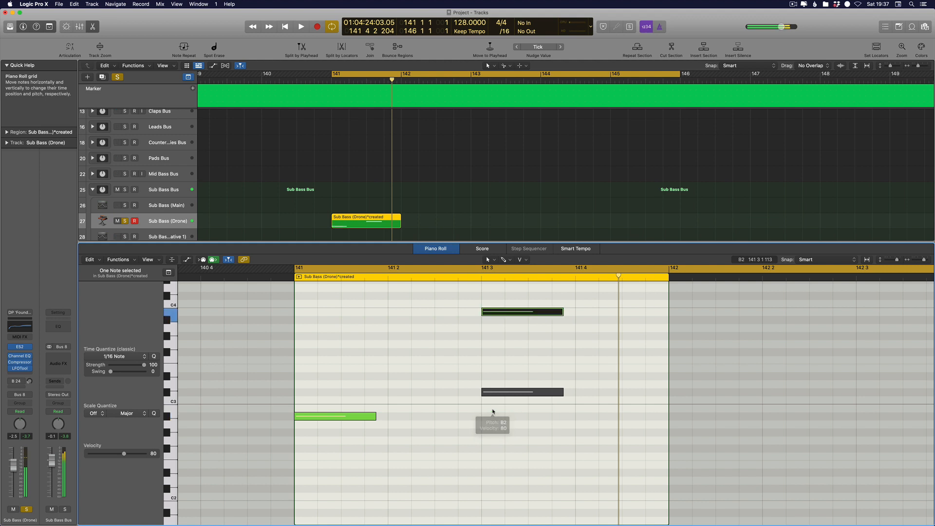
key("space")
Try the unmuted beat 3 note at A#3, then drop it an octave to A#2 and play the pattern
scroll(518, 338, "up", 3)
left_click_drag(493, 330, 484, 335)
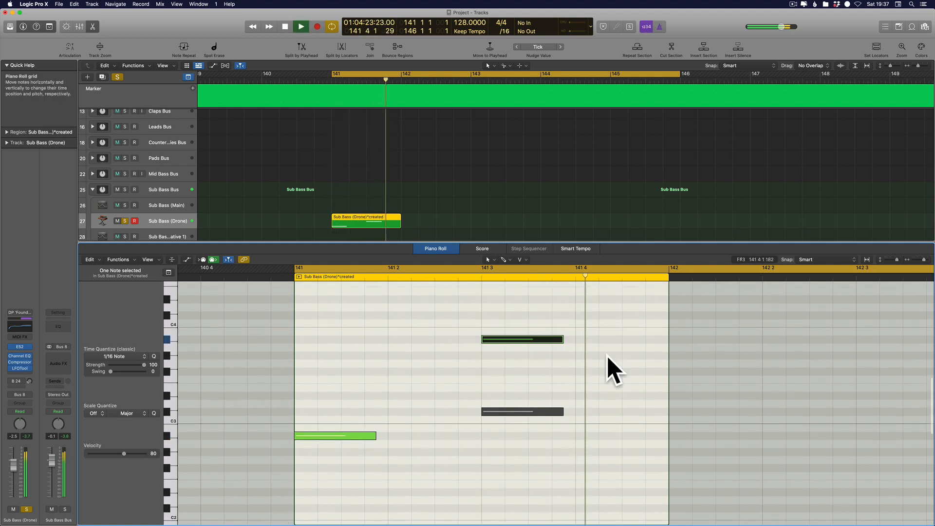
key("alt+shift+Down")
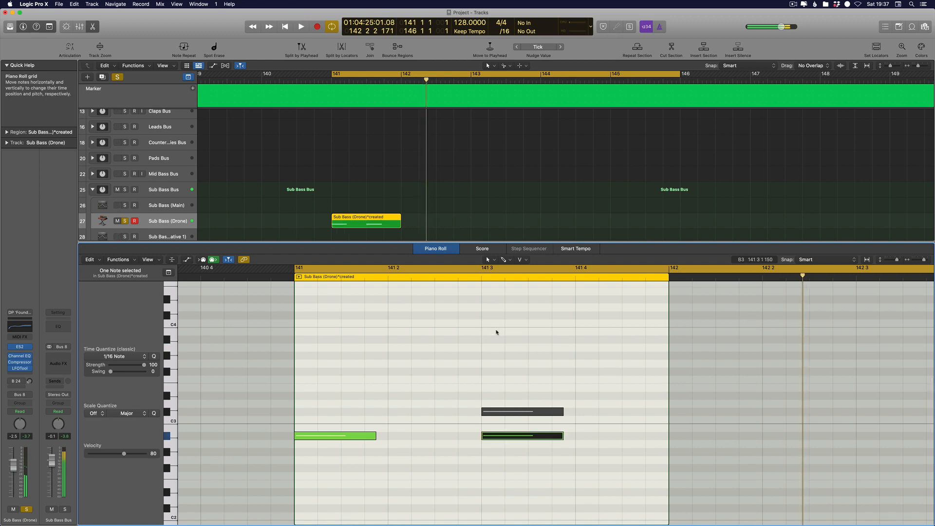
key("space")
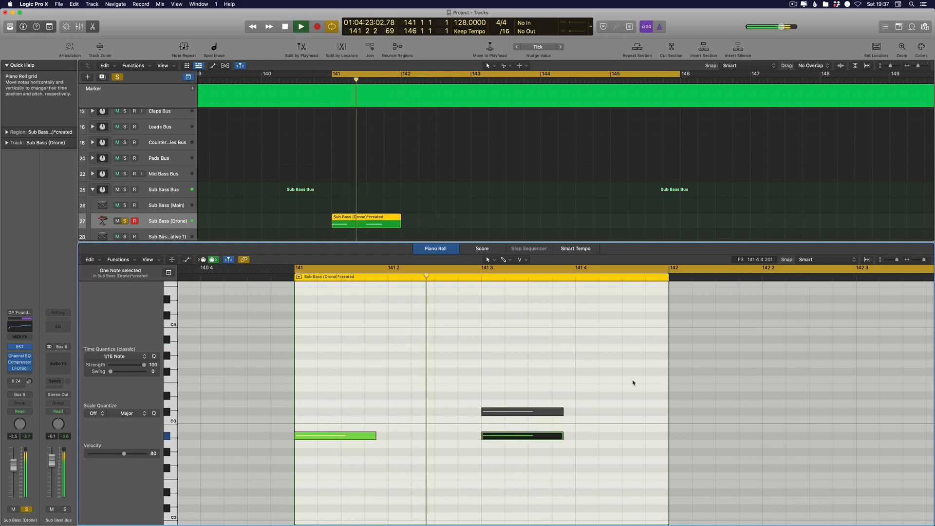
Solo the Fatum BASS reference track and play it for comparison
scroll(610, 385, "down", 3)
scroll(310, 146, "up", 10)
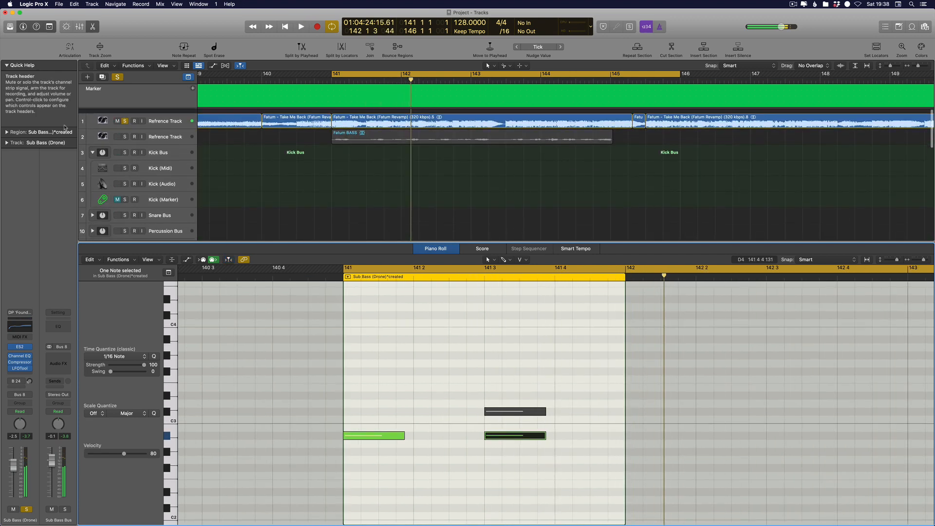
left_click(124, 133)
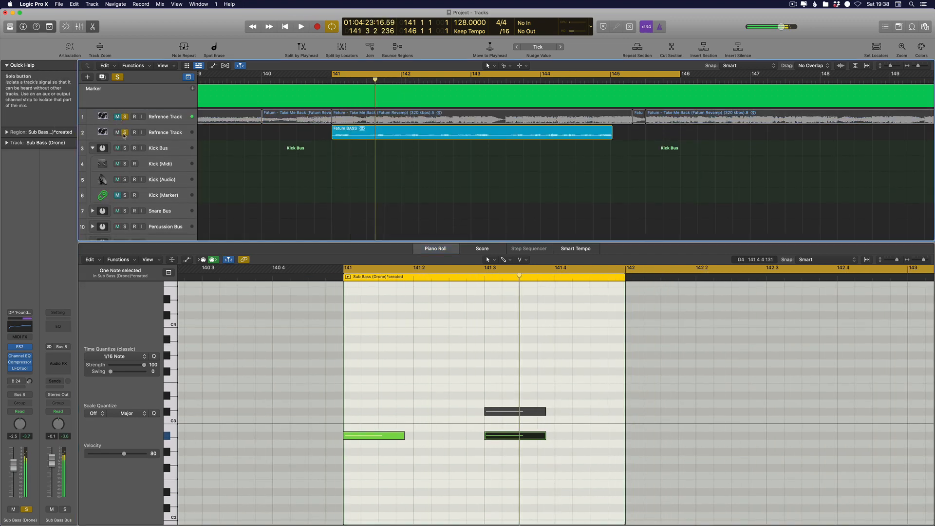
key("space")
key("space")
scroll(568, 400, "down", 2)
scroll(568, 400, "down", 1)
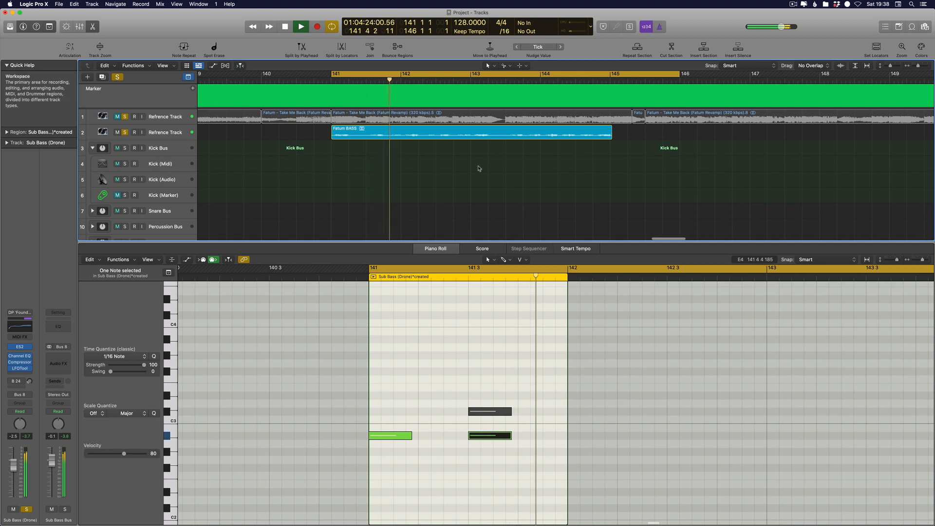
Extend the end of the Sub Bass (Drone) region to just past bar 144
scroll(437, 173, "down", 10)
scroll(438, 173, "down", 2)
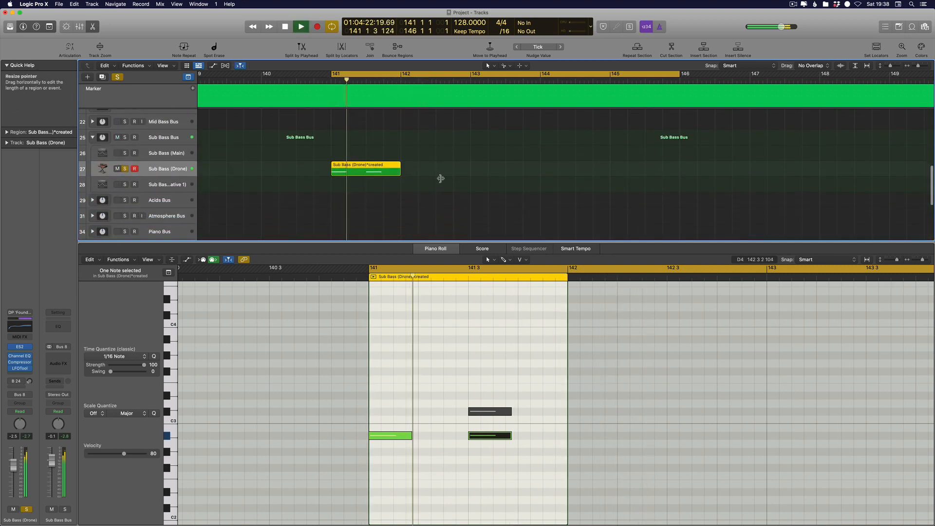
left_click_drag(400, 172, 566, 172)
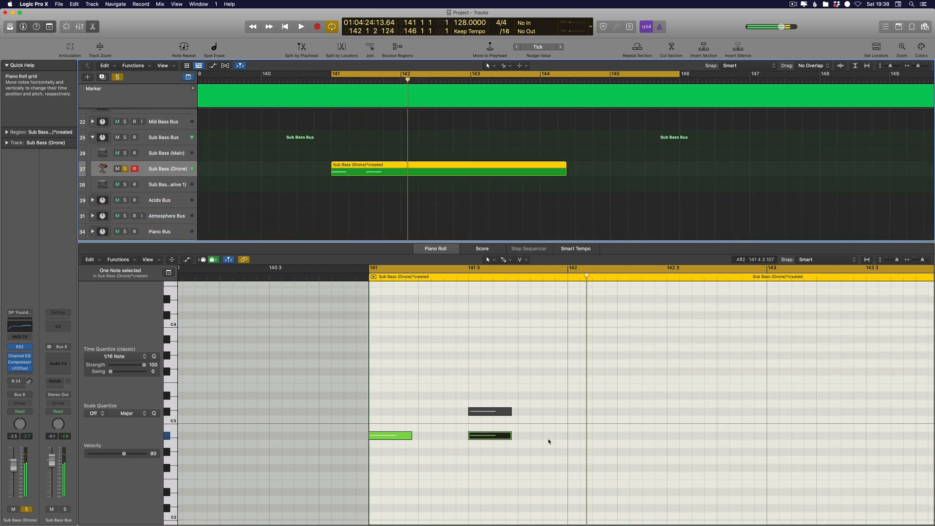
left_click(548, 441)
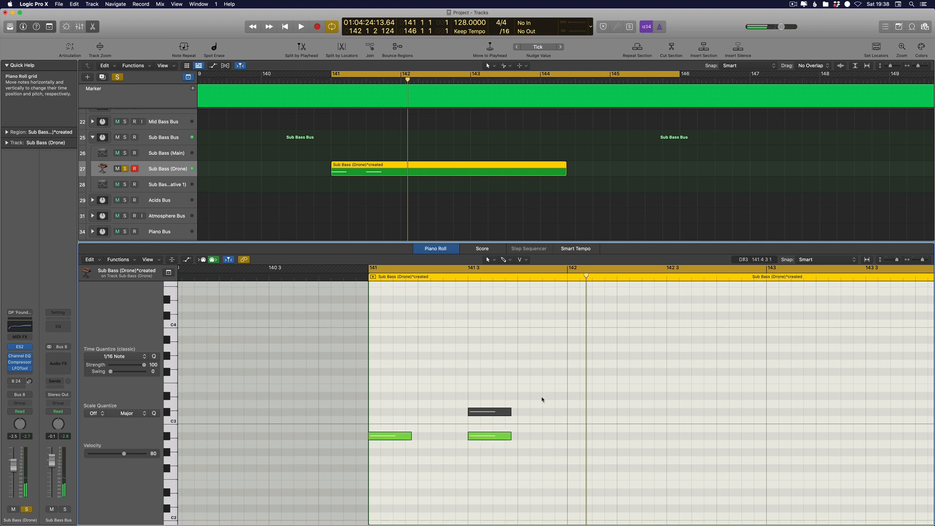
Draw a note in the second half of bar 141's beat 4, set it to A#3 and audition it
key("t")
key("p")
left_click(551, 405)
left_click_drag(553, 407, 554, 438)
key("alt+shift+Up")
key("space")
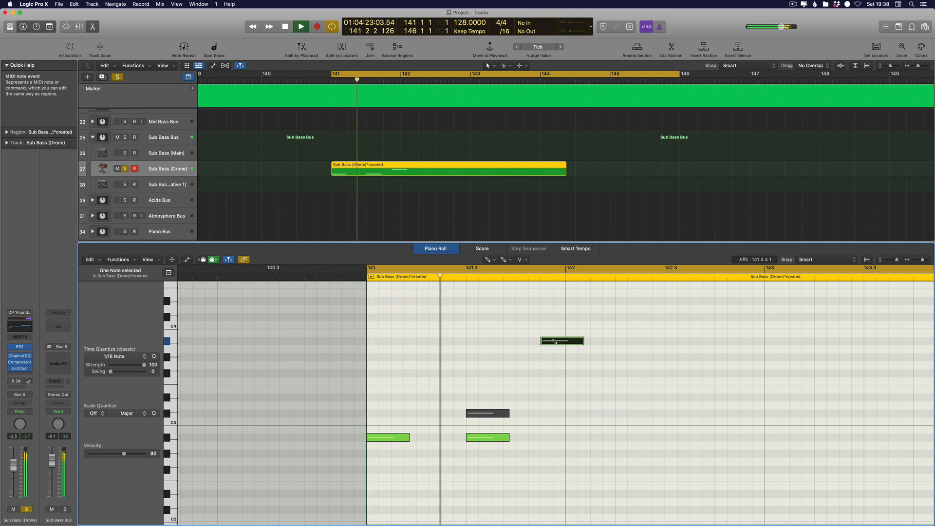
key("space")
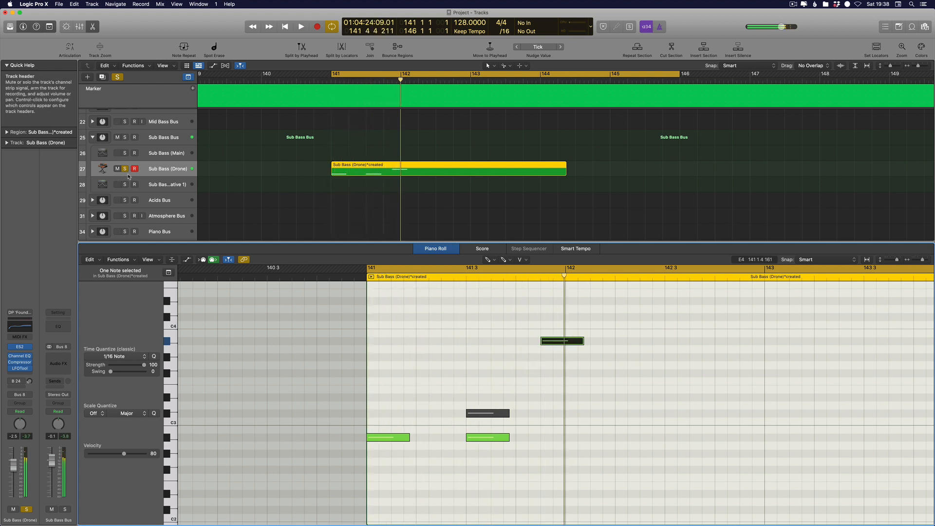
Play the reference, add a G#3 note at the start of bar 142 and audition the sub bass pattern
key("space")
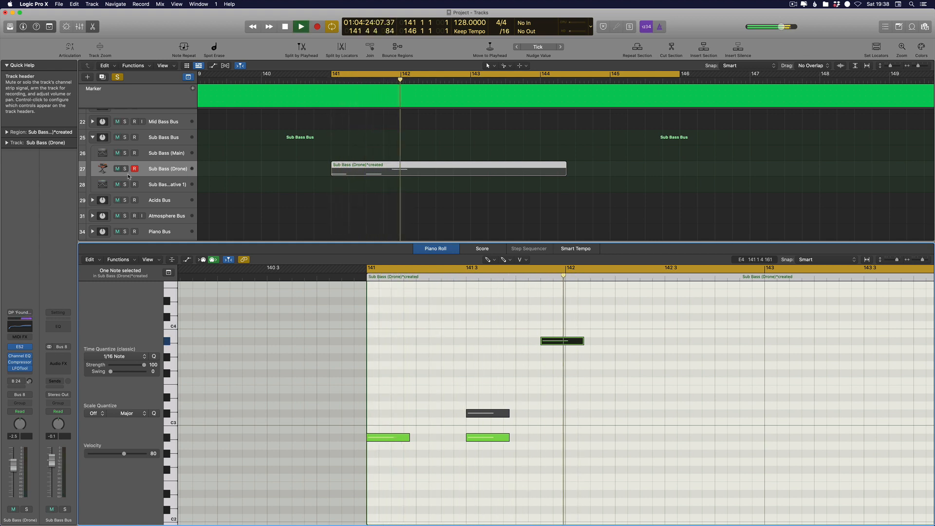
key("super+Right")
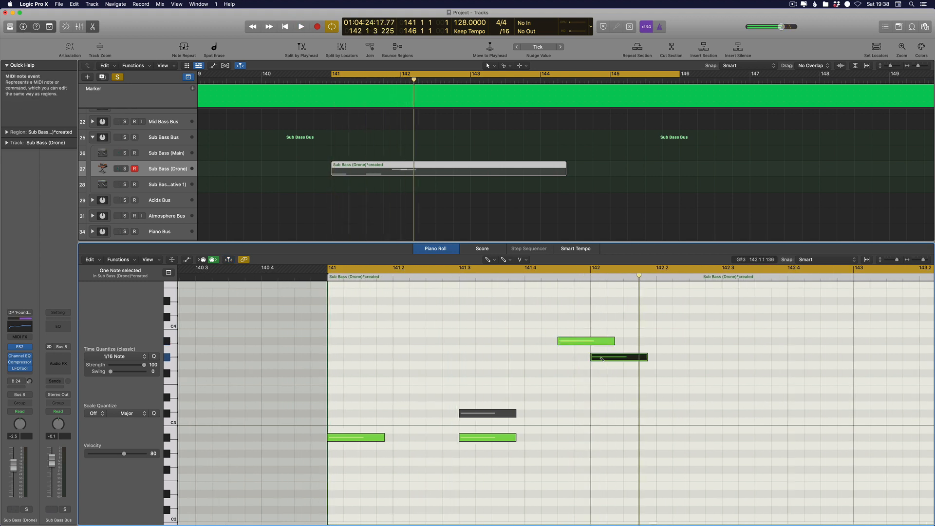
key("space")
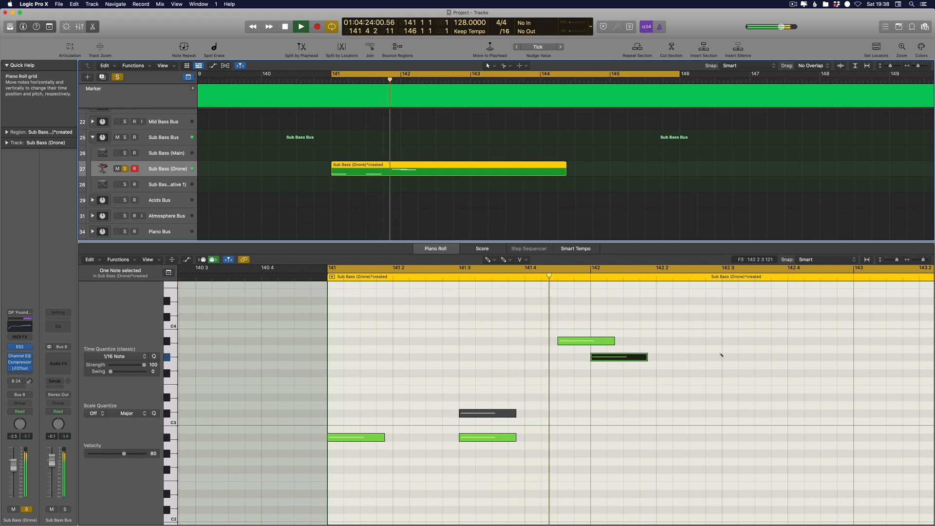
Shorten the A#3 and G#3 notes to about one and a half sixteenths and audition them with Sub Bass (Drone) soloed
key("space")
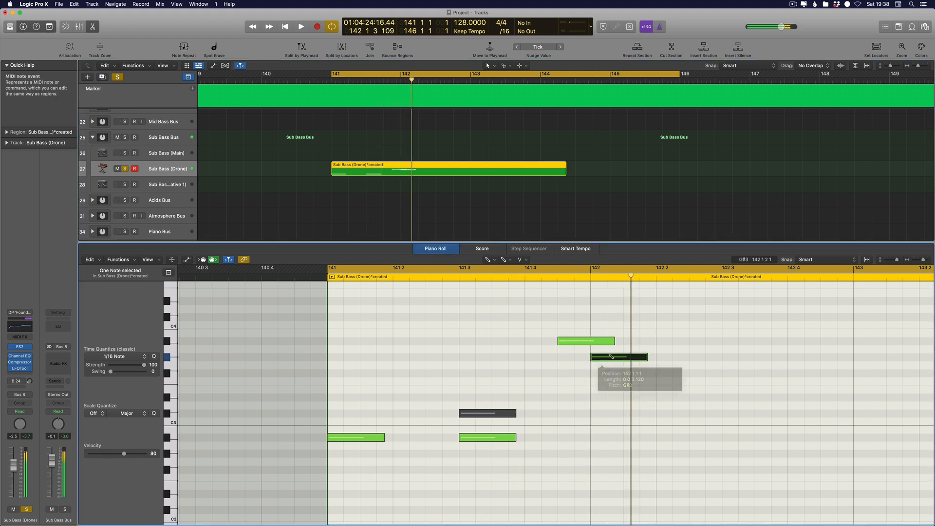
left_click(610, 342, "shift")
left_click_drag(612, 341, 584, 340)
key("space")
left_click(223, 228)
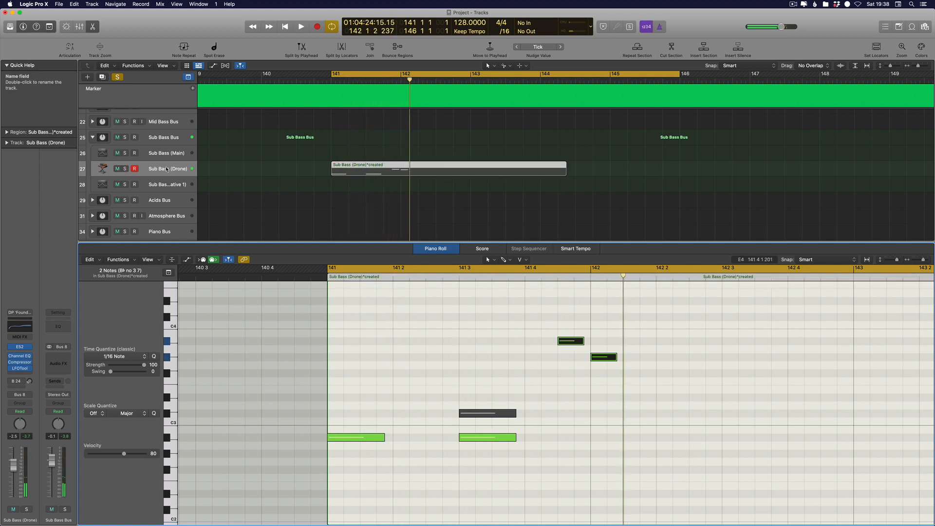
left_click(125, 168)
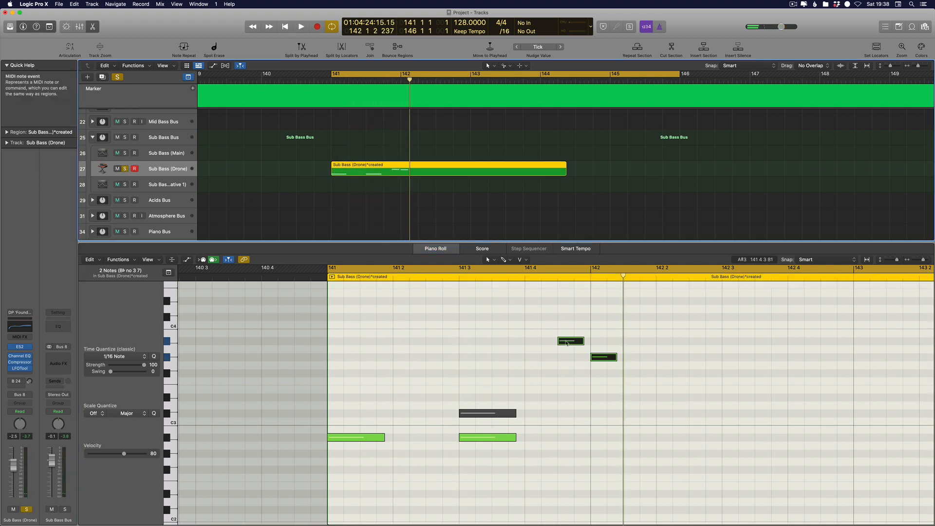
key("space")
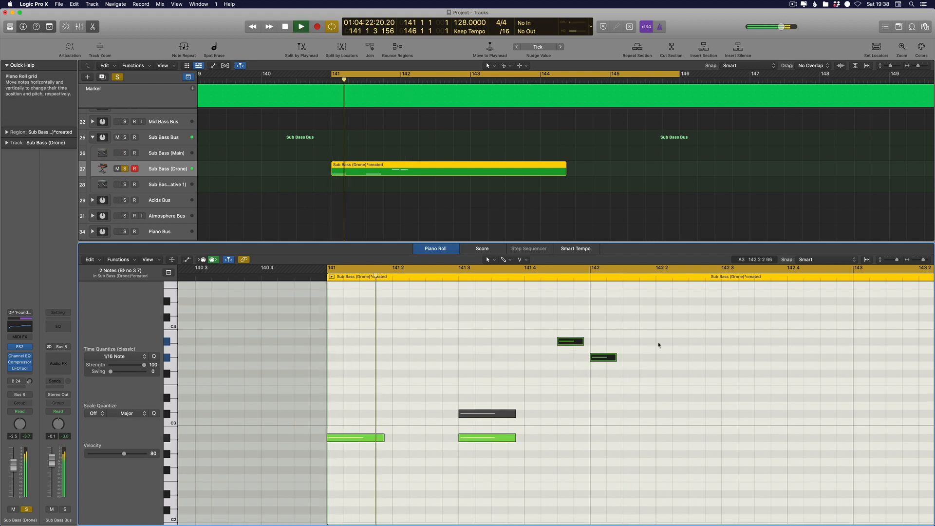
key("space")
Transpose the two short notes down an octave to A#2 and G#2 and audition the pattern
left_click_drag(551, 319, 652, 438)
key("alt+shift+Down")
key("space")
scroll(656, 444, "up", 2)
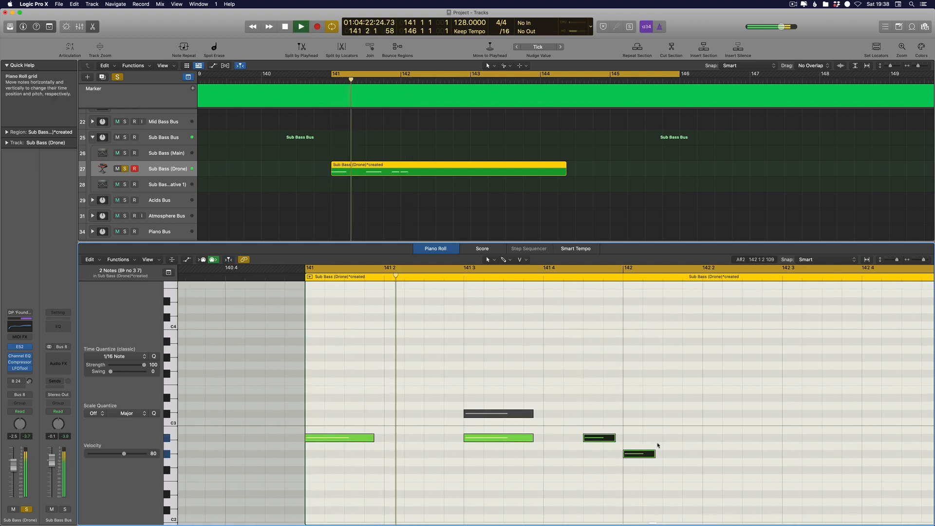
scroll(658, 445, "right", 2)
key("space")
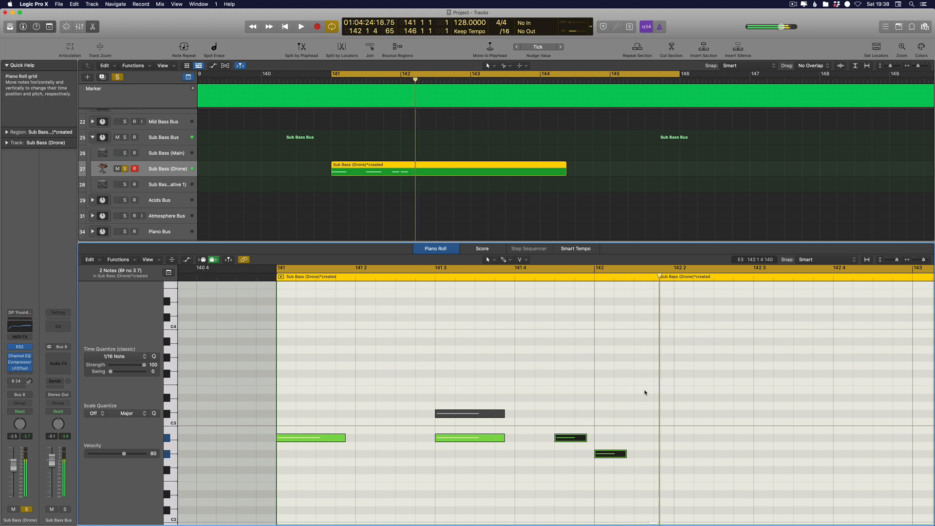
Unsolo Sub Bass (Drone) and listen repeatedly to the reference from bar 141 into bar 142 with the two short notes muted
key("s")
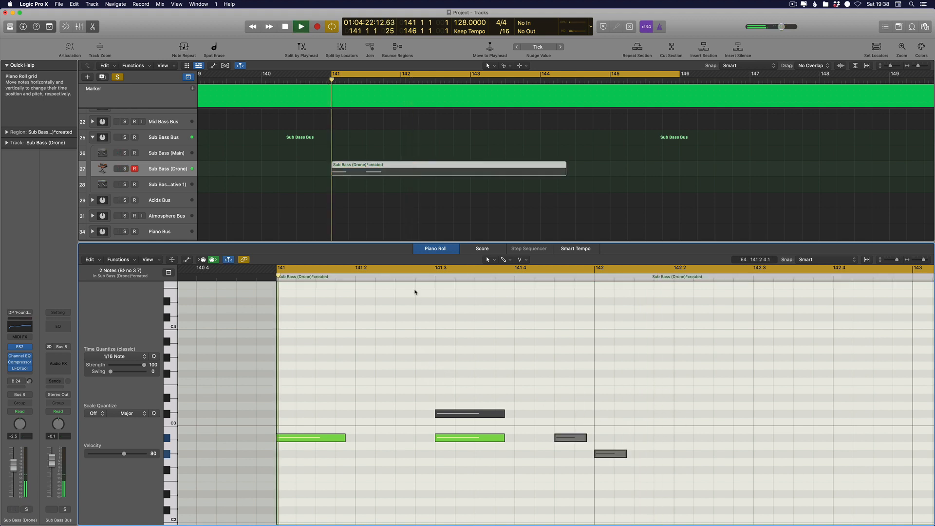
scroll(415, 291, "down", 1)
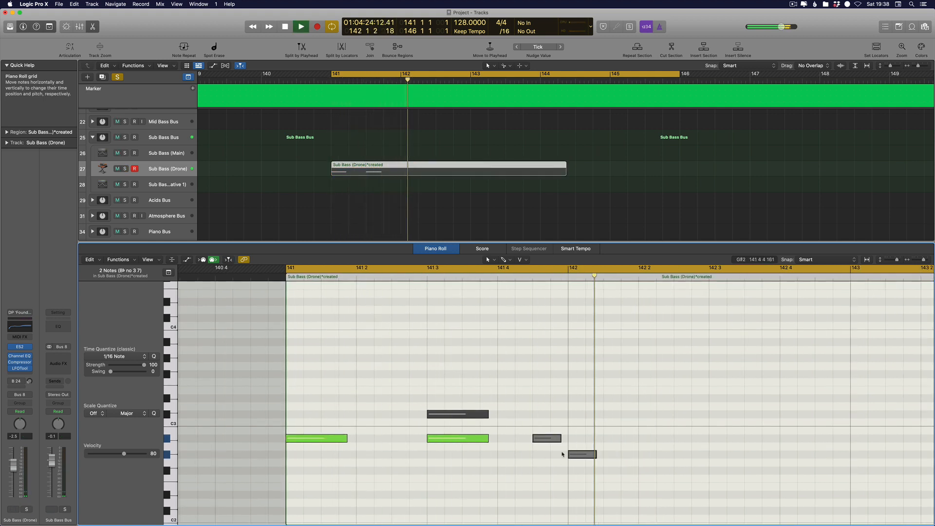
key("space")
key("space")
key("space")
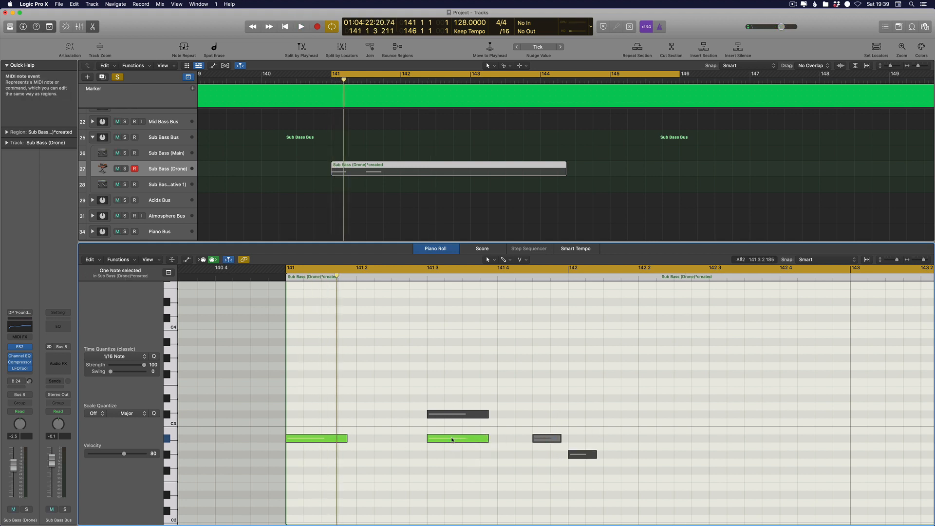
key("space")
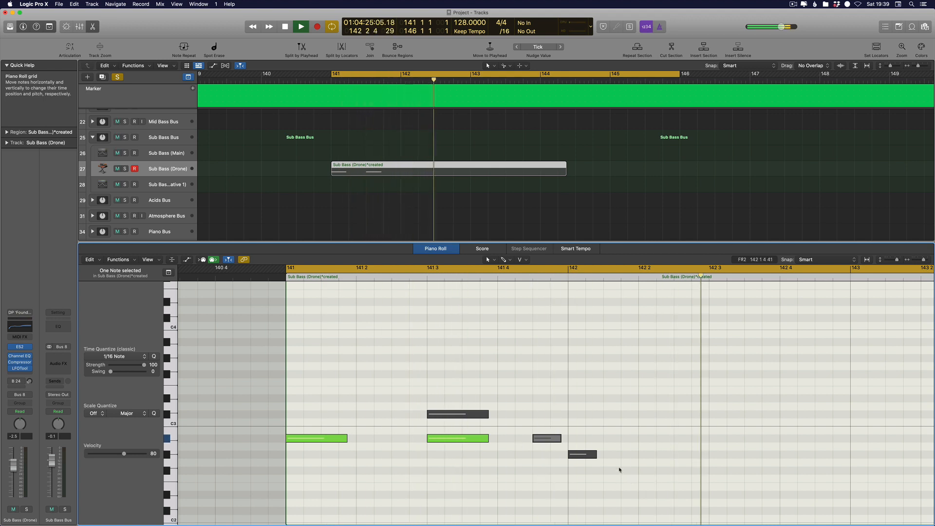
key("space")
scroll(588, 461, "left", 1)
scroll(594, 459, "down", 3)
key("space")
scroll(598, 458, "right", 3)
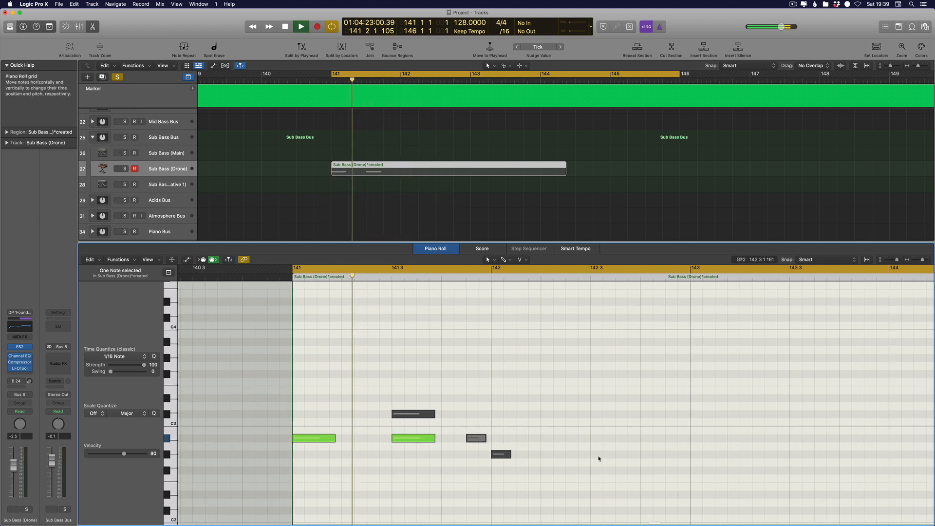
scroll(598, 458, "left", 2)
scroll(589, 455, "right", 5)
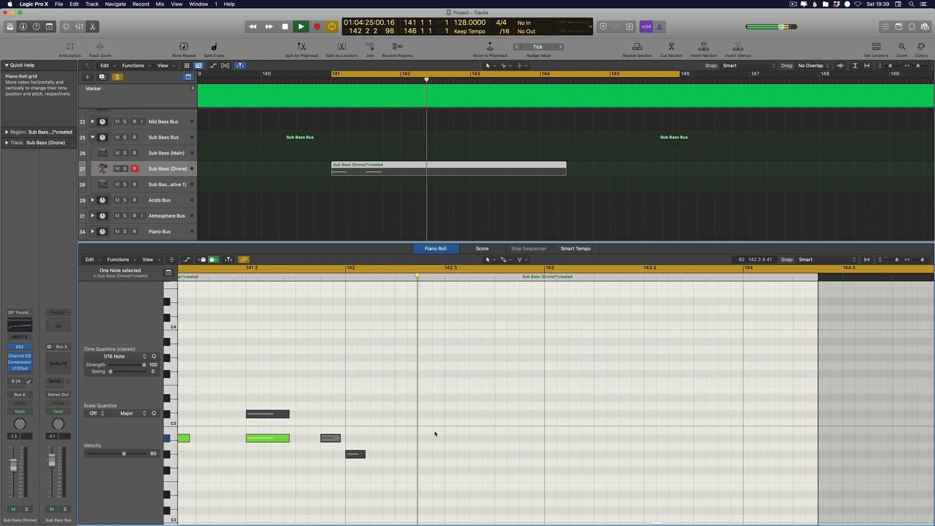
key("space")
key("space")
scroll(489, 439, "down", 2)
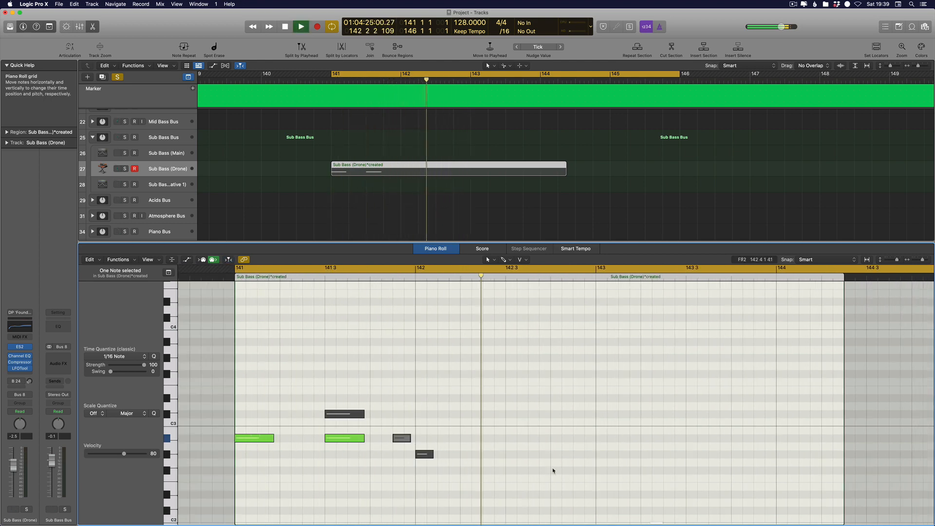
key("space")
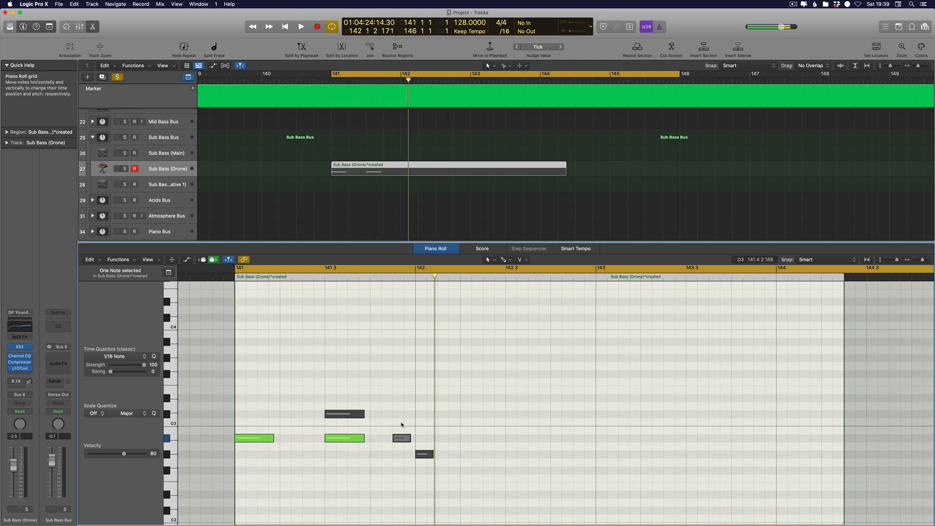
key("space")
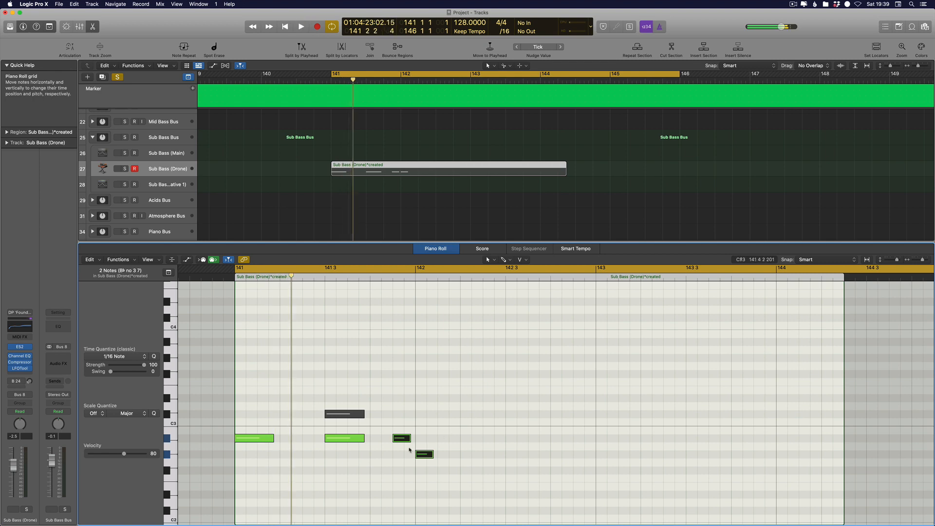
Transpose the four unmuted notes down an octave to A#1 and G#1, solo Sub Bass (Drone) and audition them
left_click_drag(454, 430, 280, 479)
left_click_drag(431, 431, 235, 480)
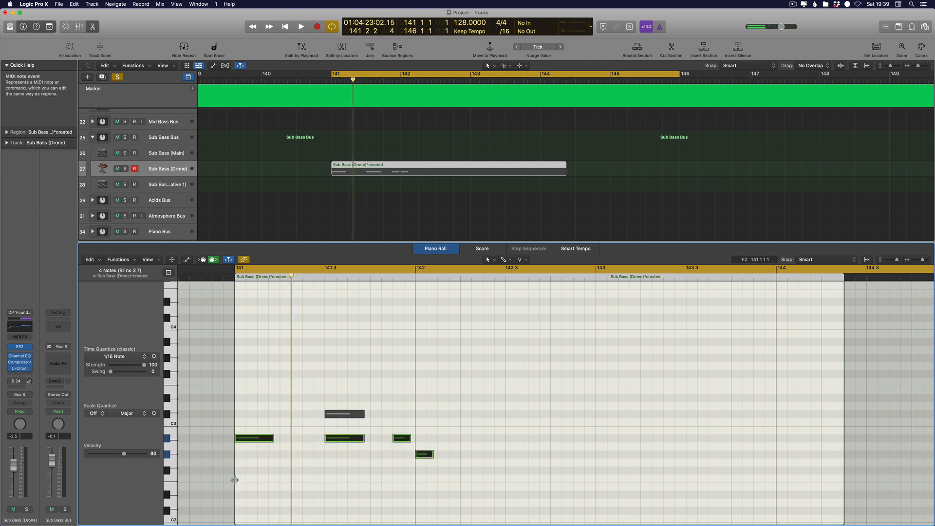
key("space")
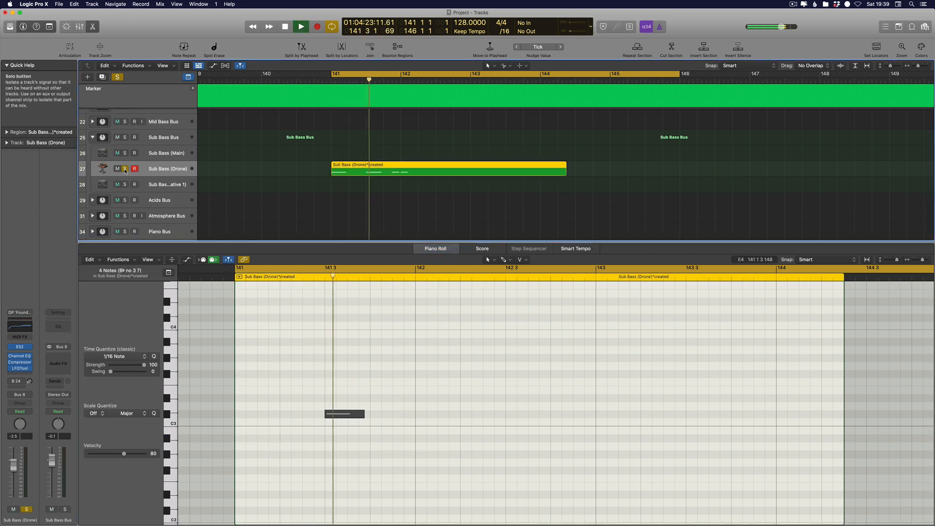
scroll(435, 335, "down", 5)
key("space")
left_click(436, 447)
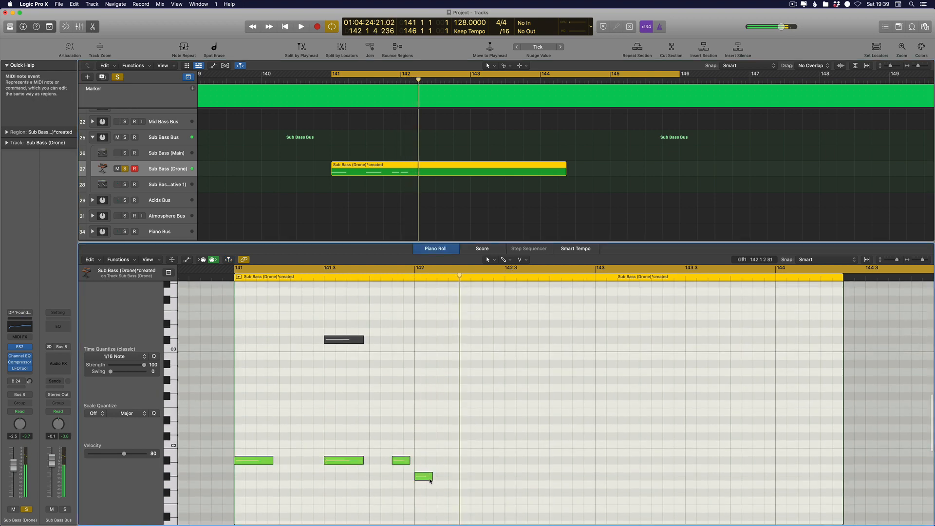
Lengthen the G#1 note at the start of bar 142 to nearly one beat and audition the pattern with and without it
key("space")
left_click_drag(431, 476, 456, 476)
key("super+Right")
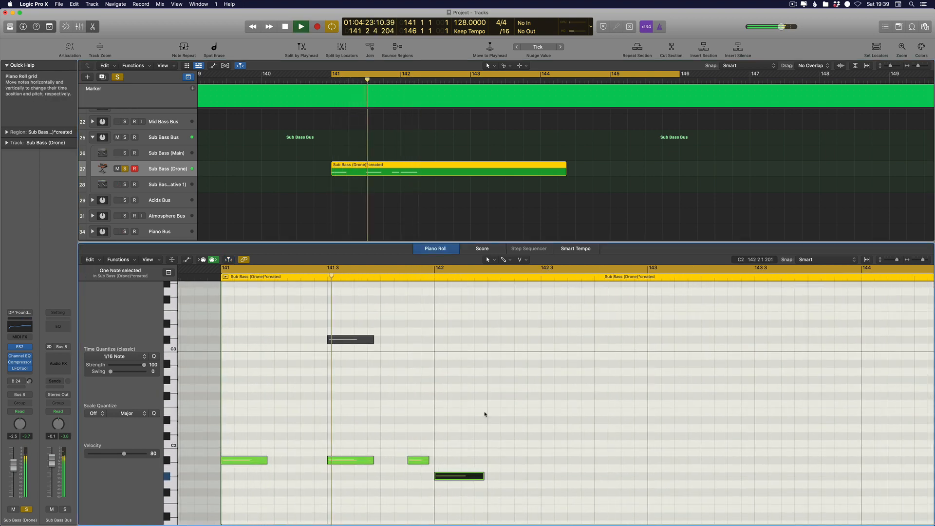
key("space")
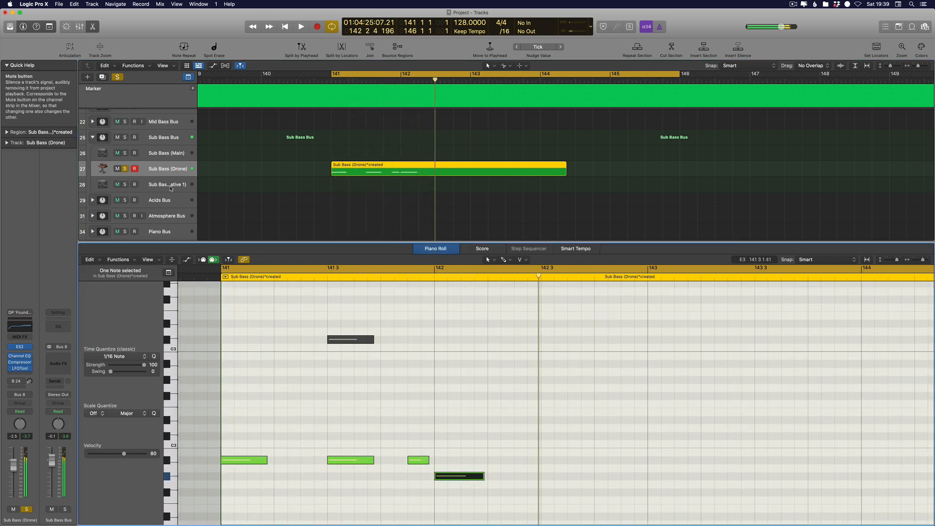
key("space")
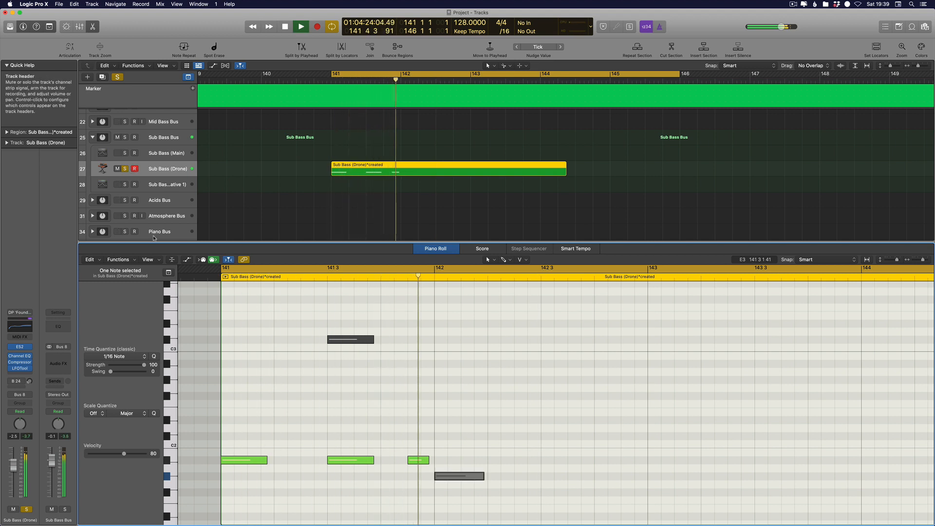
key("space")
key("space")
key("space")
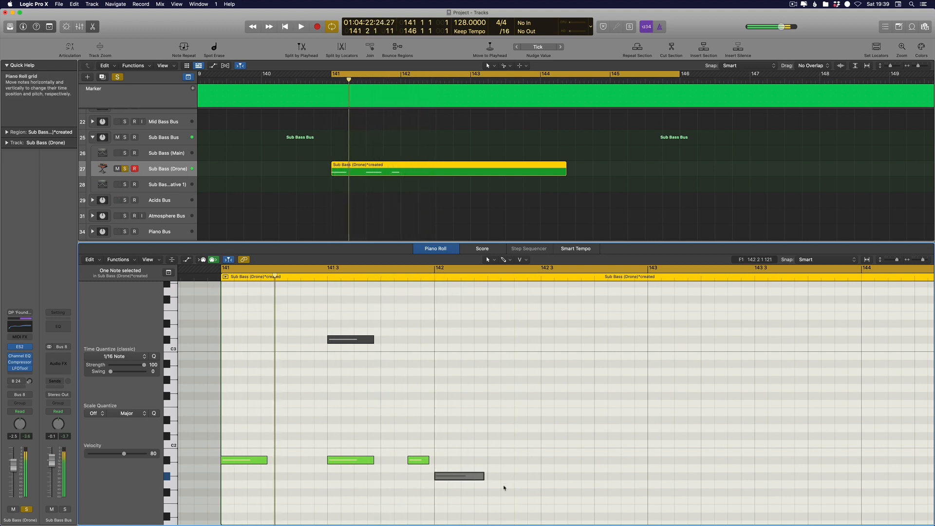
Transpose all five notes up an octave, placing the bass notes on A#2 and G#2, and audition them
left_click_drag(491, 464, 459, 519)
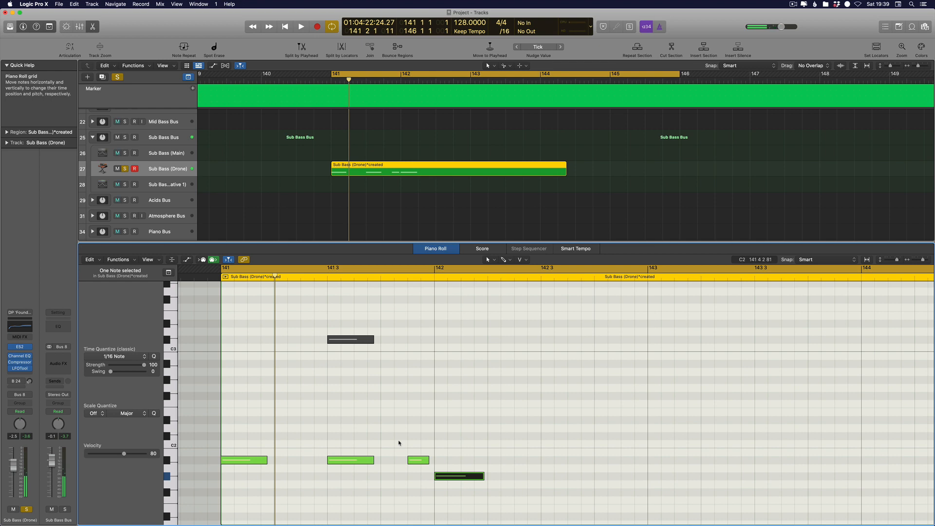
key("alt+shift+Up")
key("space")
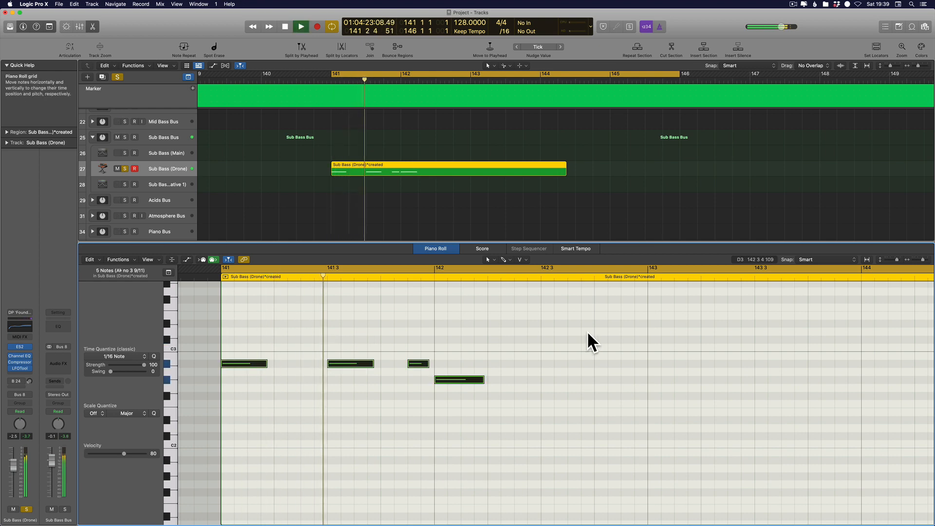
key("space")
Unsolo and mute Sub Bass (Drone), mute all its notes and play the reference around the start of bar 142
left_click(125, 169)
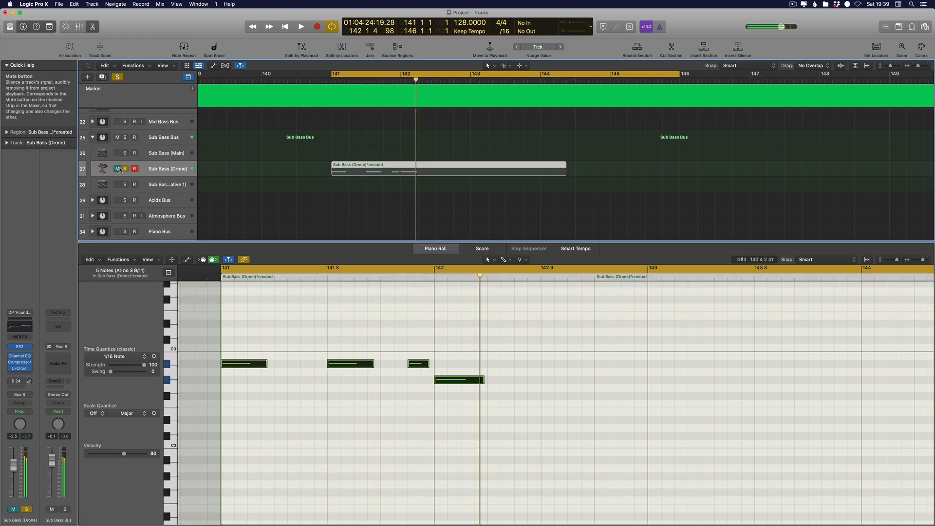
key("space")
scroll(449, 405, "up", 1)
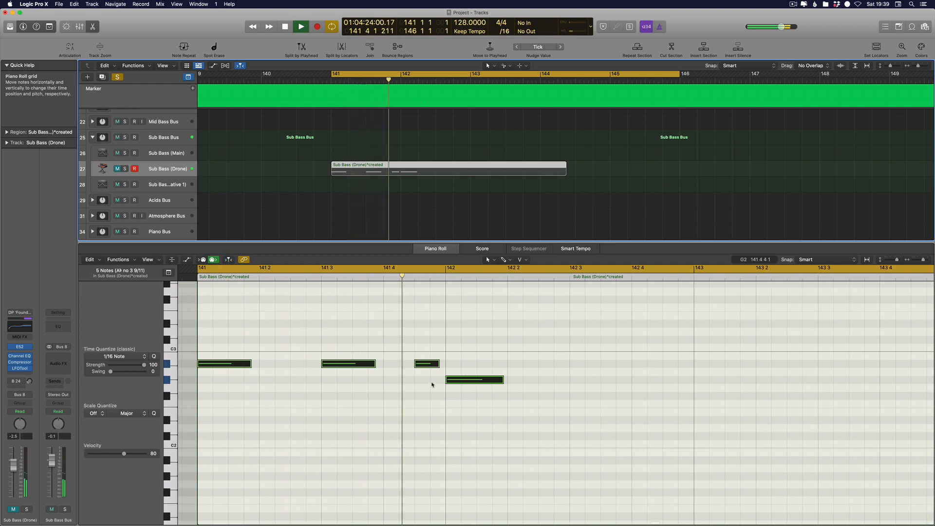
left_click(467, 380)
key("space")
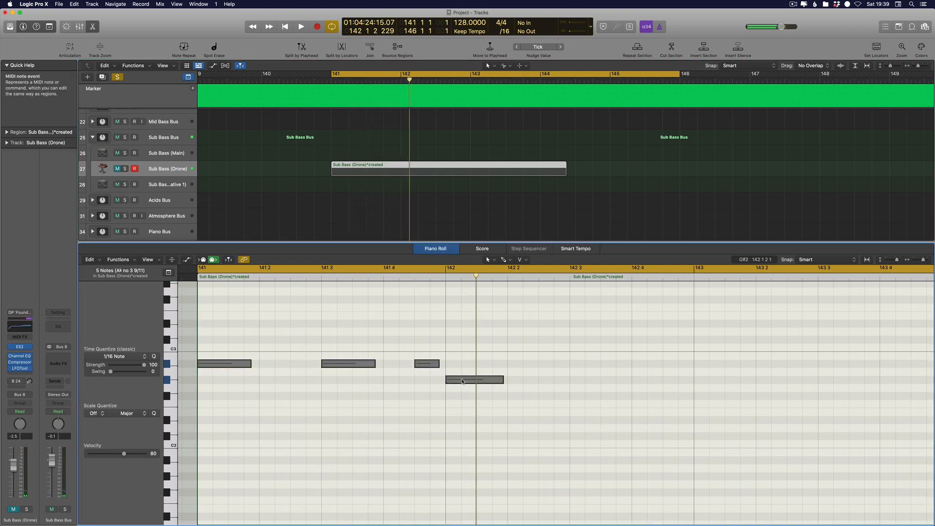
key("space")
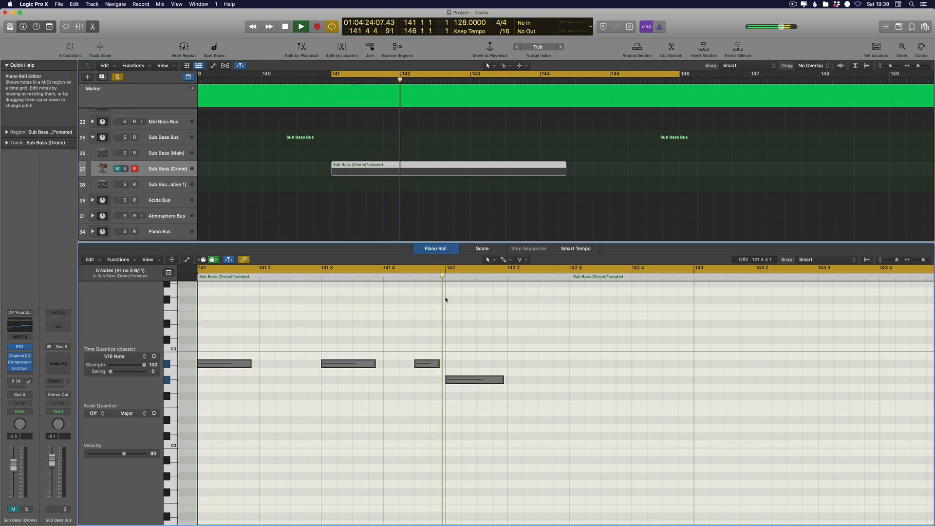
key("space")
Move the G#2 note in bar 142 one sixteenth later, play the reference against it and unmute Sub Bass (Drone)
left_click_drag(455, 380, 470, 380)
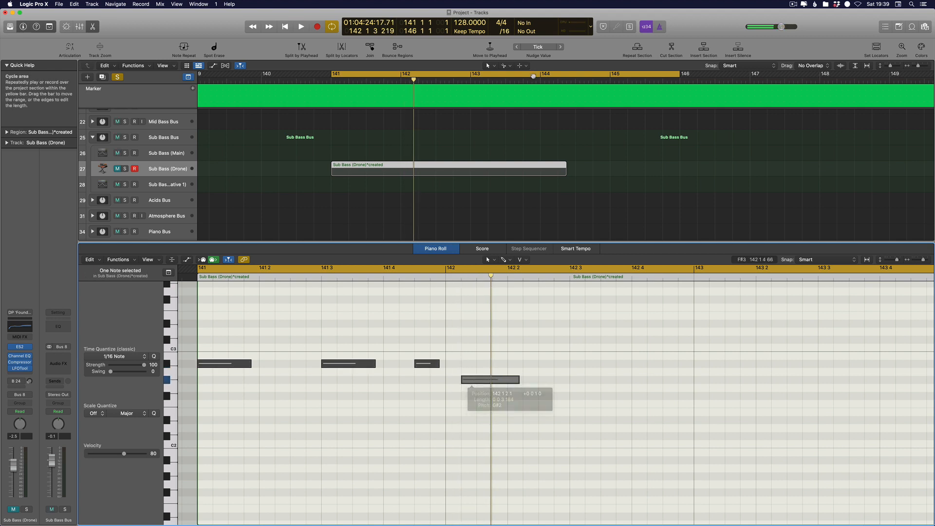
key("space")
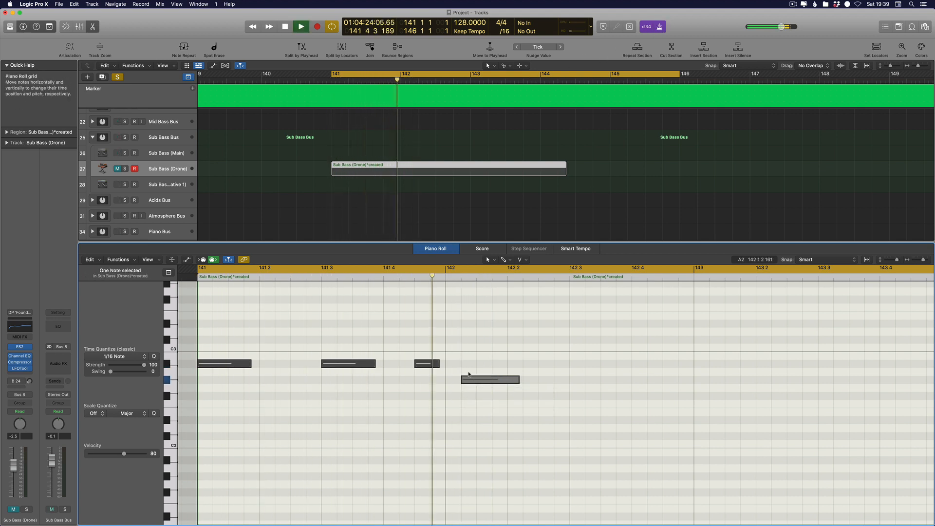
left_click(118, 169)
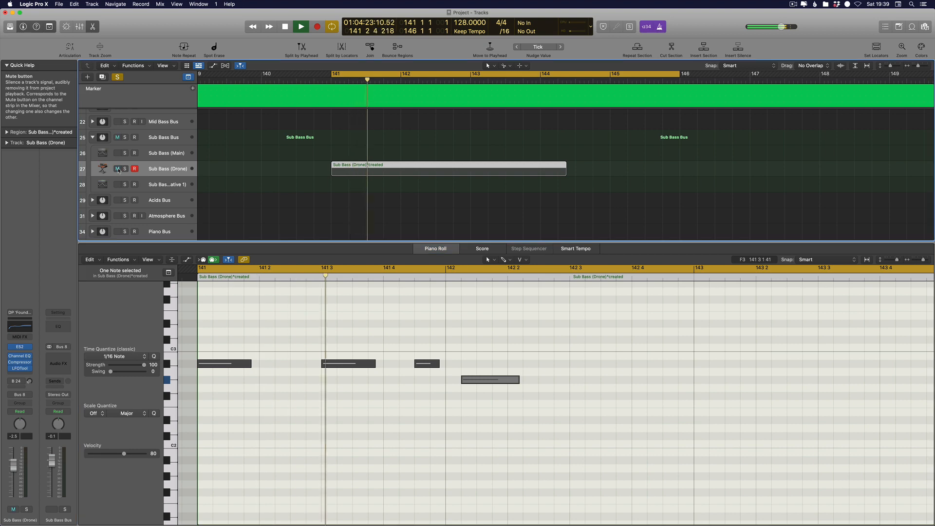
left_click(118, 169)
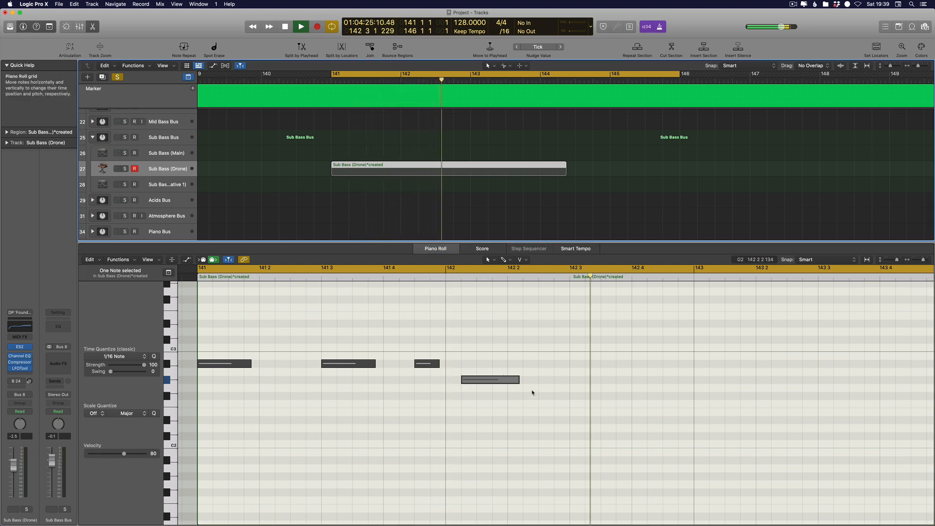
Copy the G#2 note to the middle of bar 142's beat 3, unmute the copy and audition it with Sub Bass (Drone) soloed
key("space")
left_click(520, 382)
left_click_drag(493, 381, 630, 382)
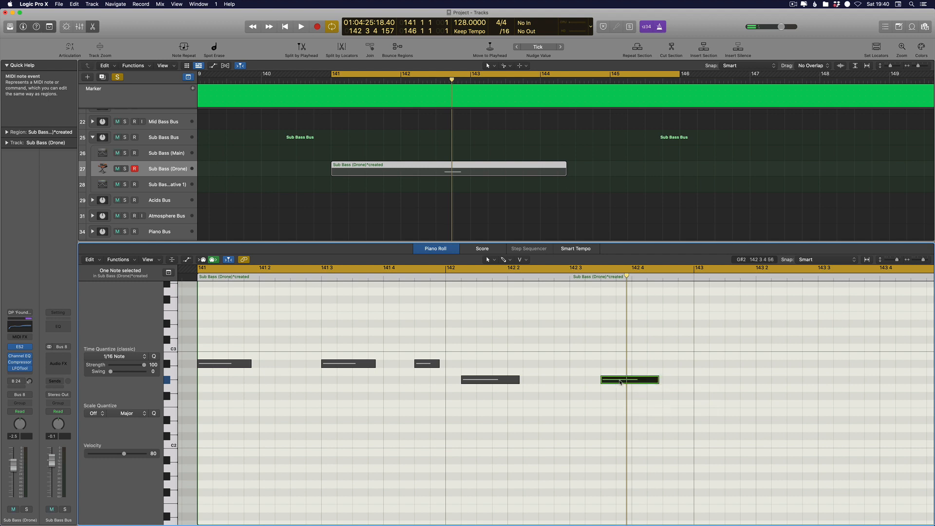
left_click(125, 168)
key("space")
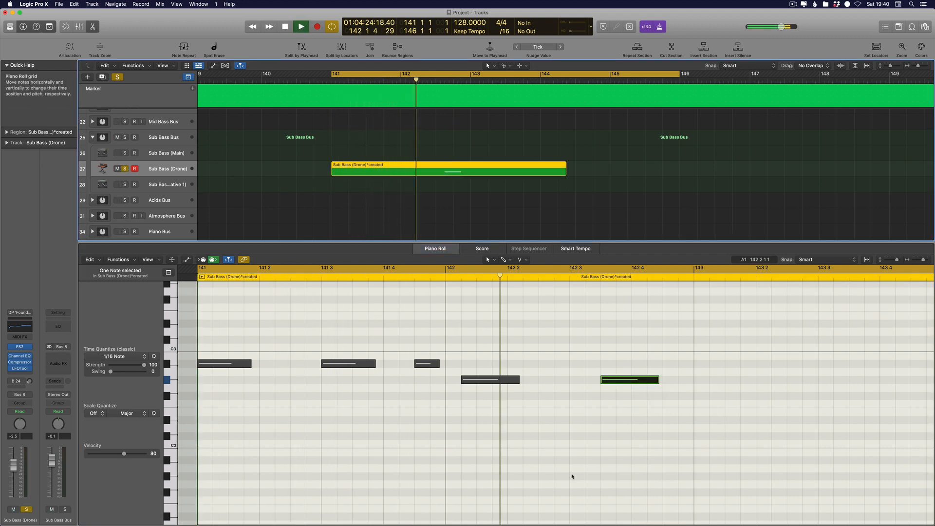
left_click(612, 382)
key("space")
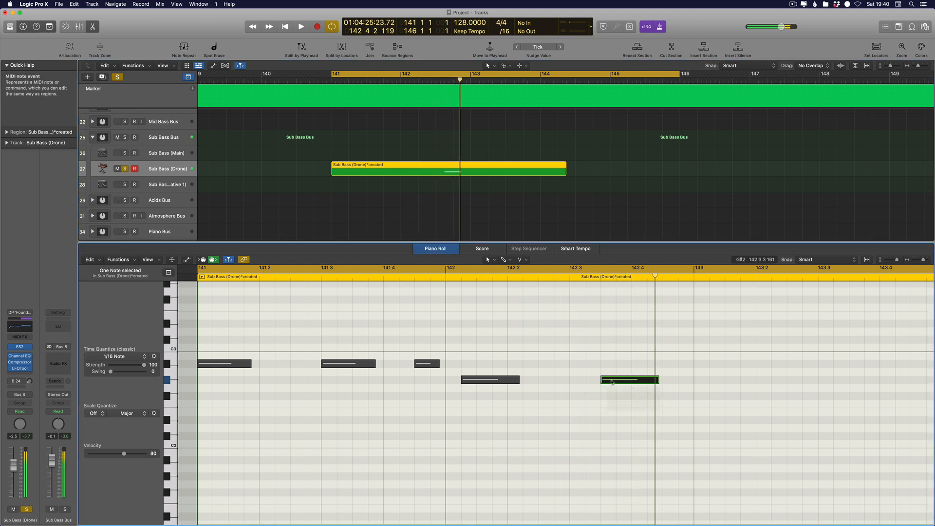
Mute the copied G#2 note, set the cycle range from bar 142 to 144 2 3 and play the reference
key("space")
key("super+Left")
key("space")
left_click_drag(427, 266, 933, 299)
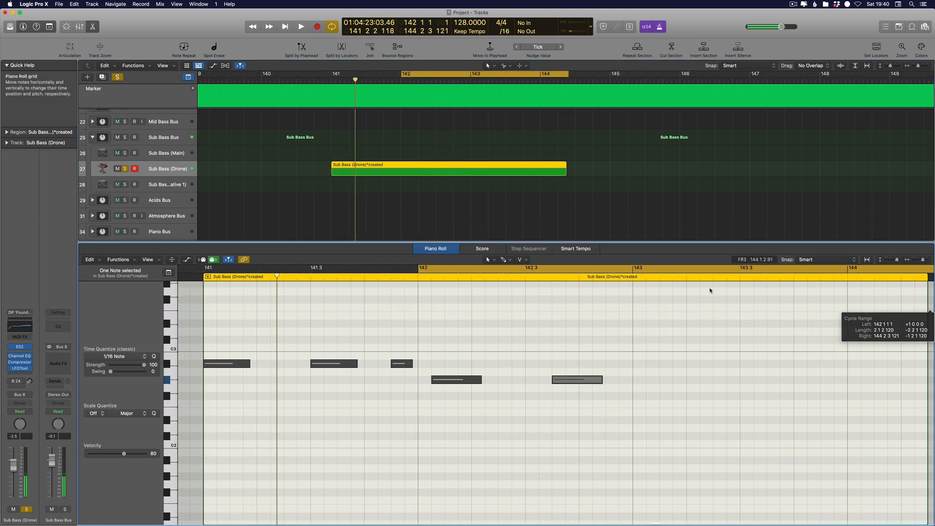
key("space")
key("space")
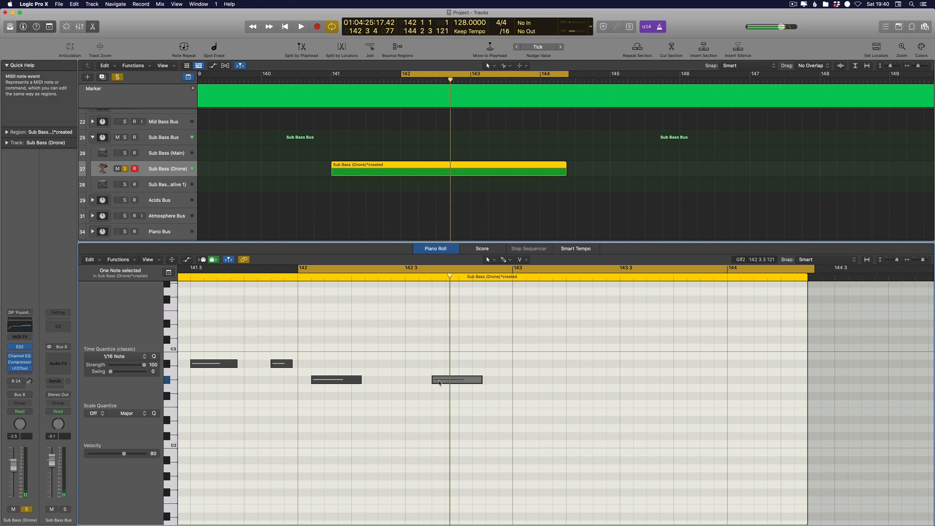
Raise the copied note at 142 3 3 to A#2, audition it, and mute it to replay the reference
left_click(440, 383)
left_click_drag(441, 381, 442, 365)
key("space")
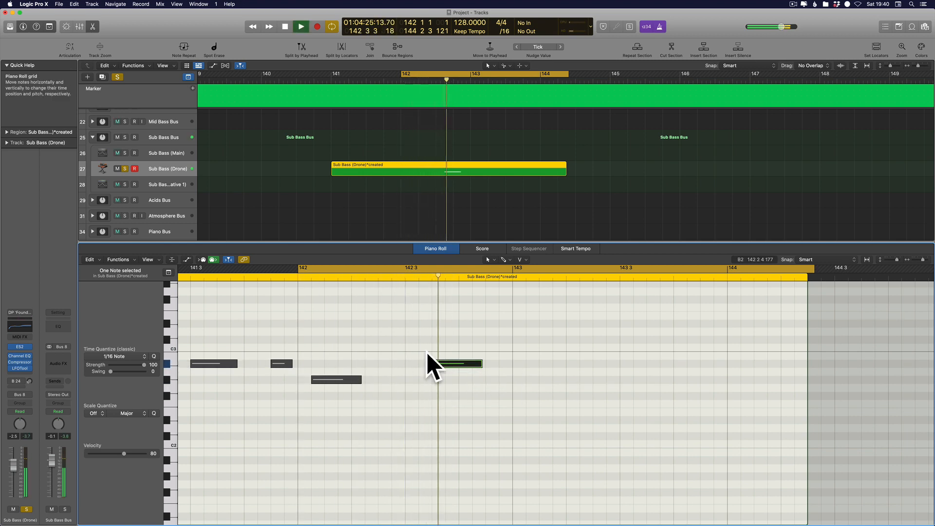
key("space")
key("super+Left")
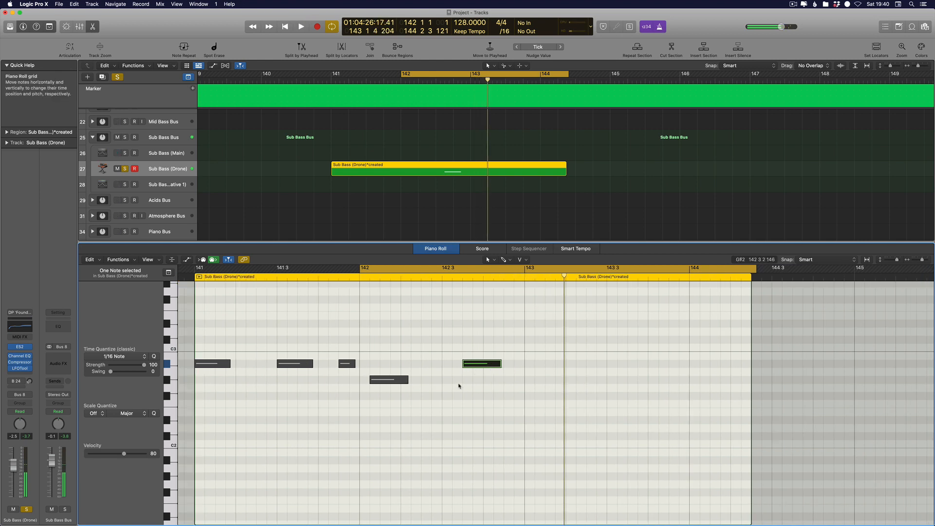
key("ctrl+m")
key("space")
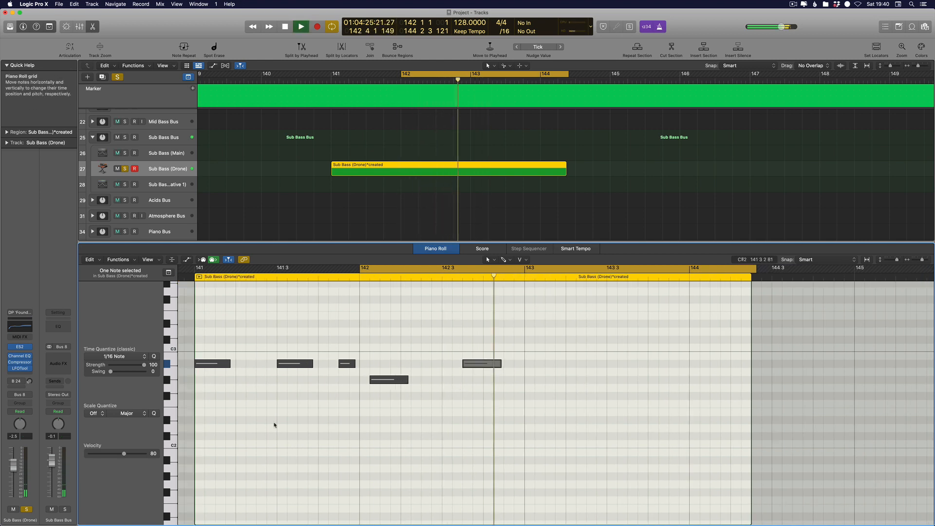
Copy bar 142's G#2 note to 142 4 3, keep the copy muted and play the reference from bar 142
left_click_drag(390, 380, 526, 388)
key("space")
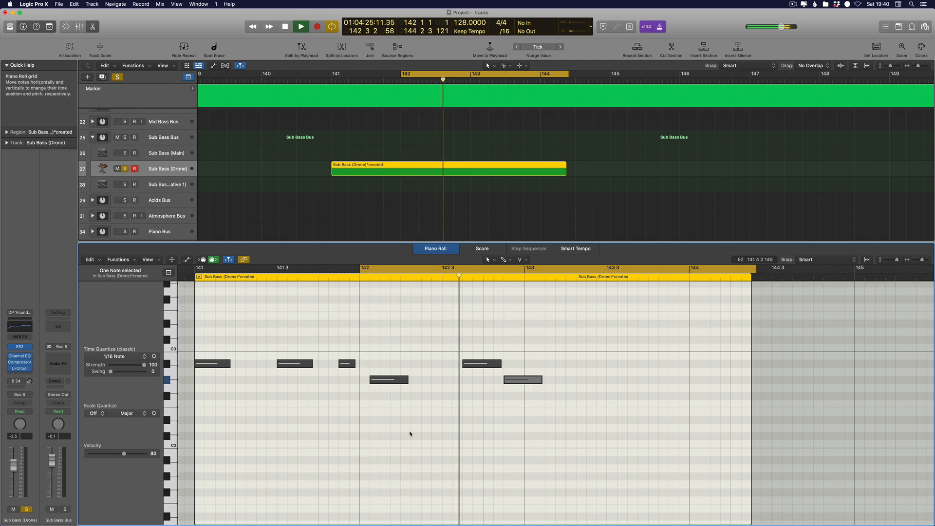
key("space")
key("space")
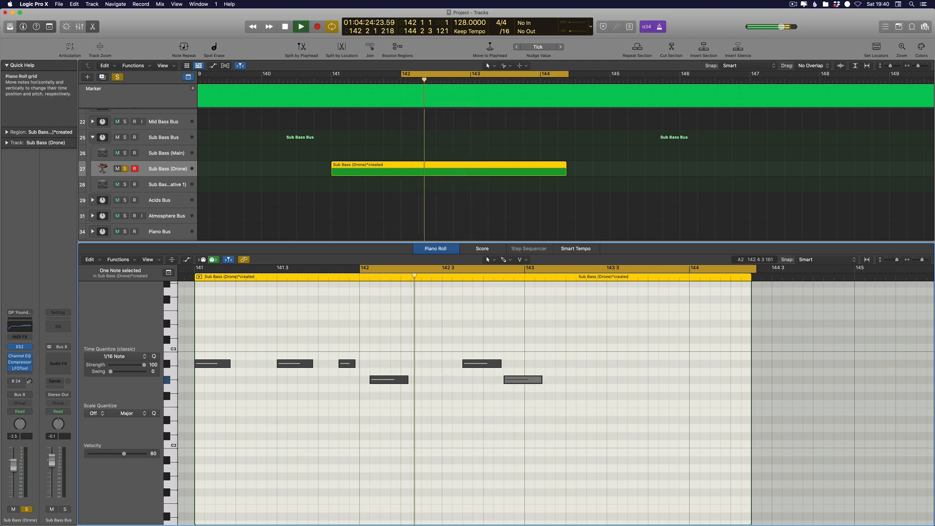
key("space")
Add an A#2 note about two sixteenths long at 142 2 3, replacing the trial A2 note
left_click(420, 380)
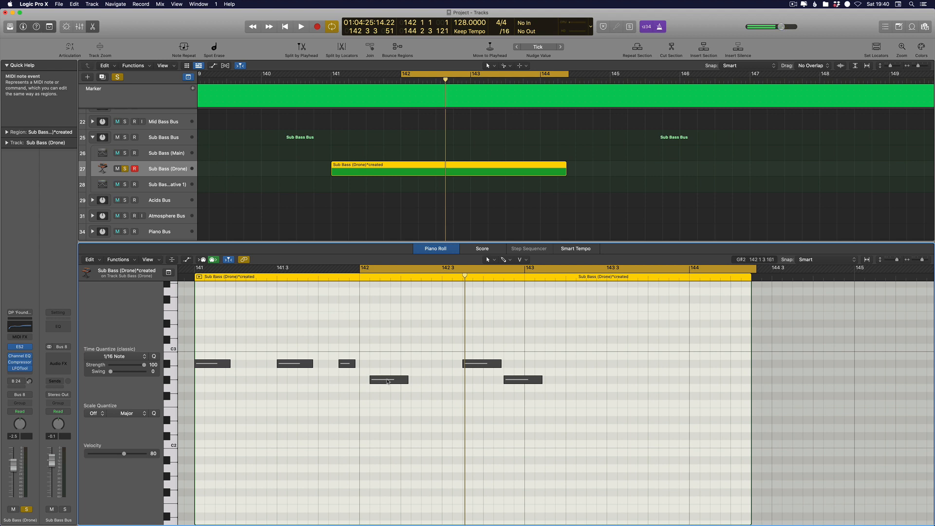
key("space")
key("space")
left_click(428, 374, "super")
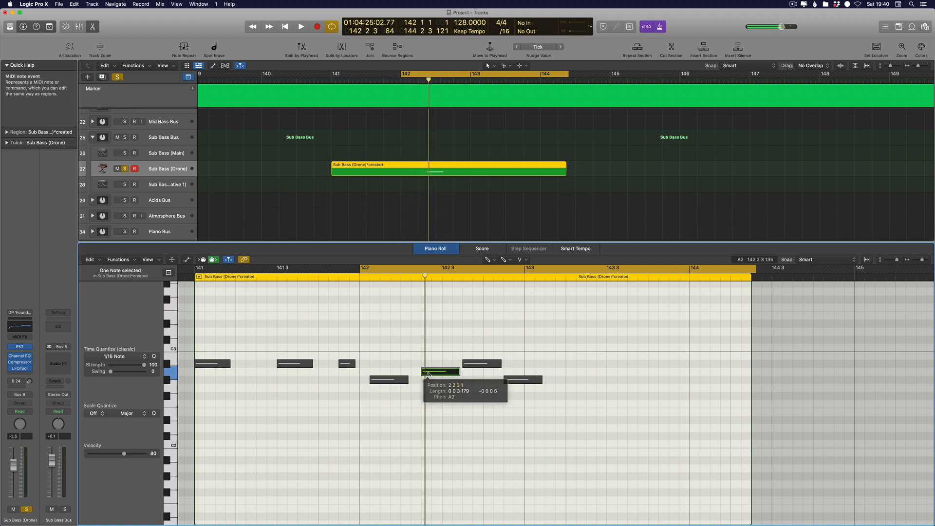
key("super+z")
mouse_move(428, 373)
left_mouse_down()
mouse_move(457, 371)
mouse_move(440, 366)
left_mouse_up()
key("space")
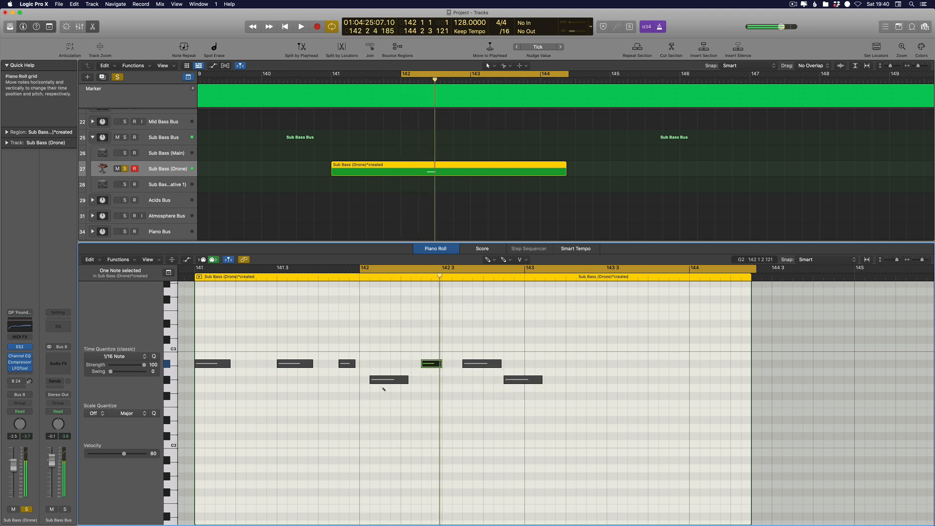
Play the reference repeatedly from bar 142, comparing its rhythm with the muted notes
key("space")
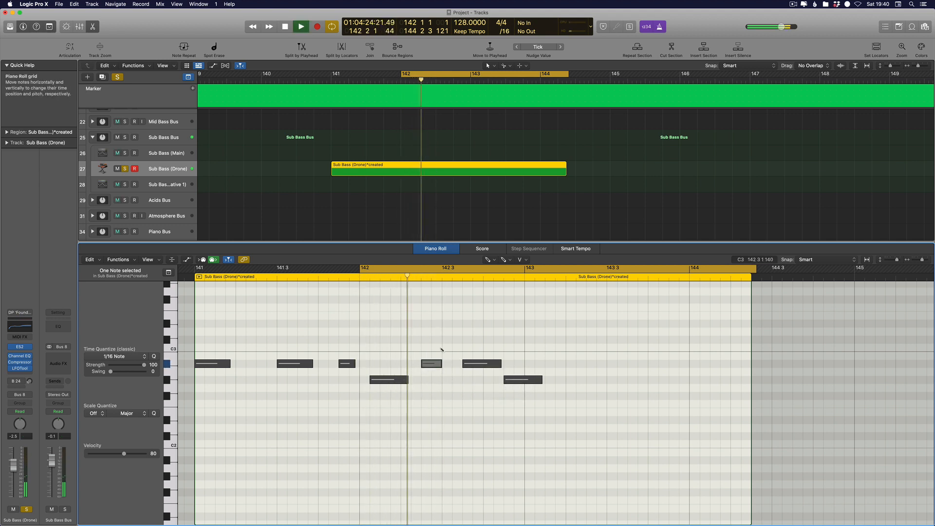
key("space")
key("space")
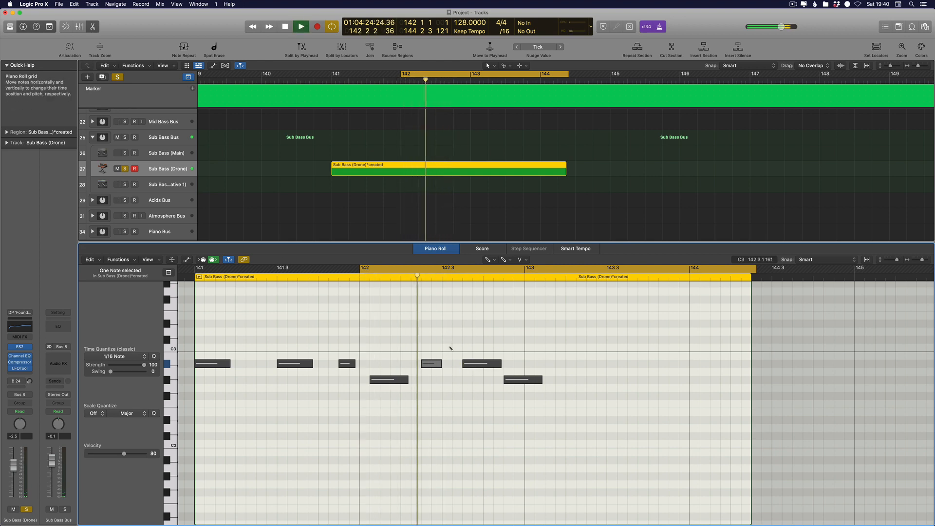
key("space")
key("space")
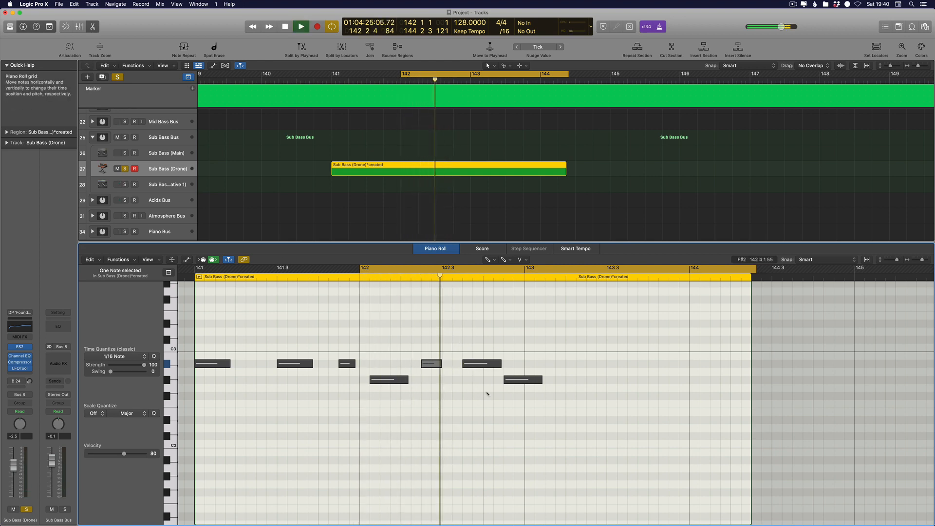
key("space")
key("space")
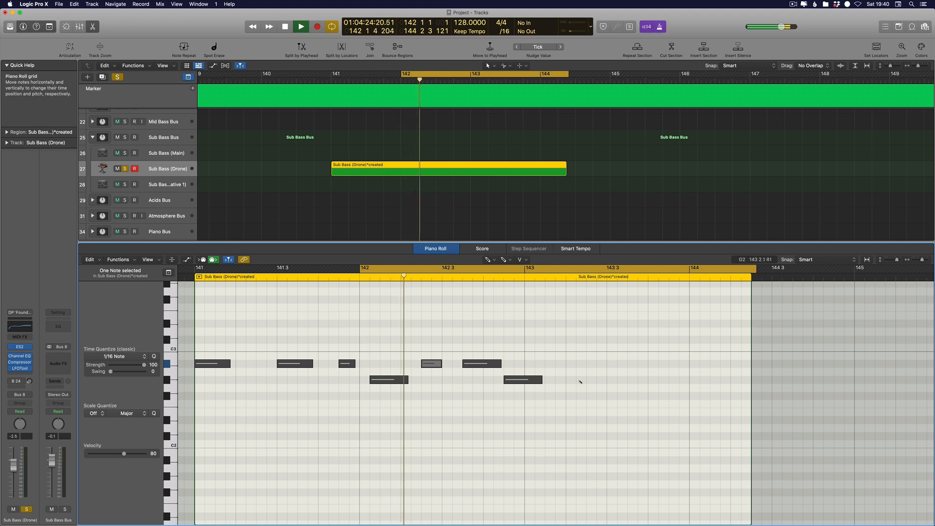
key("space")
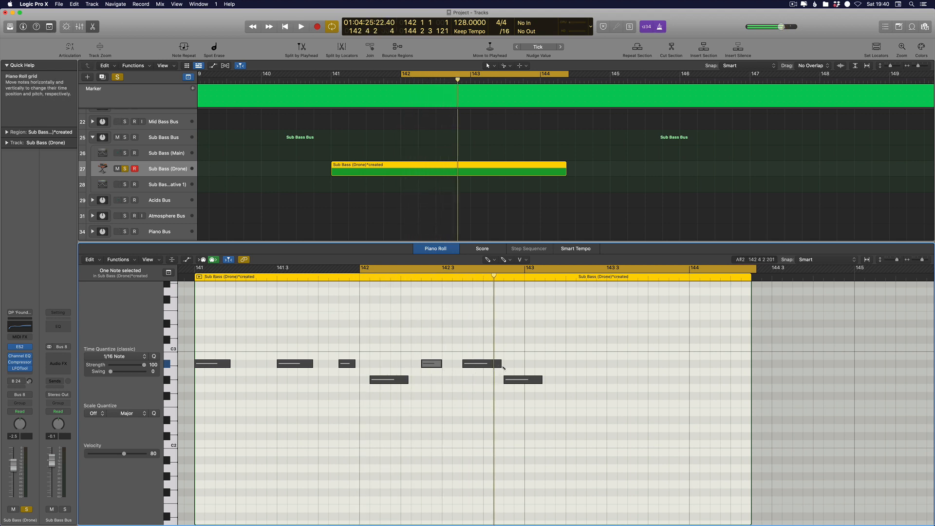
key("space")
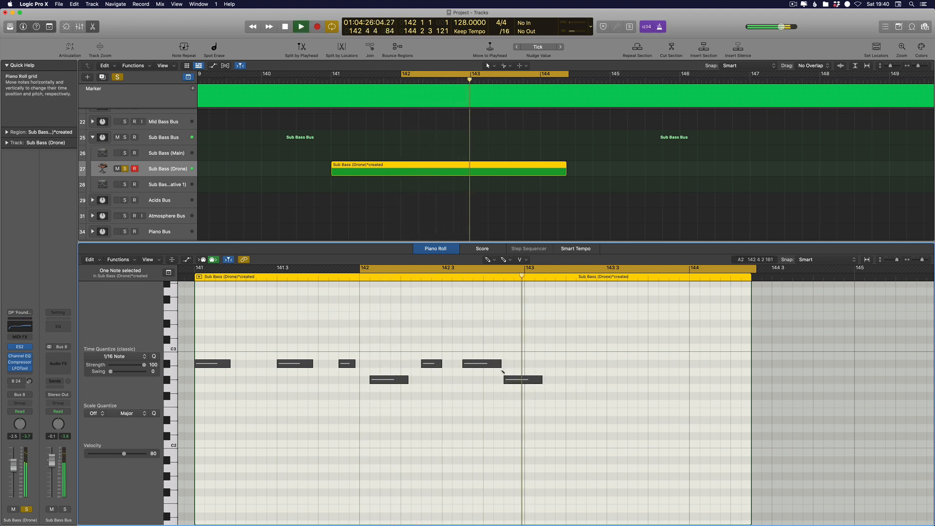
Shorten the A#2 note at 142 3 3 to about two sixteenths and replay the reference
left_click_drag(501, 365, 485, 369)
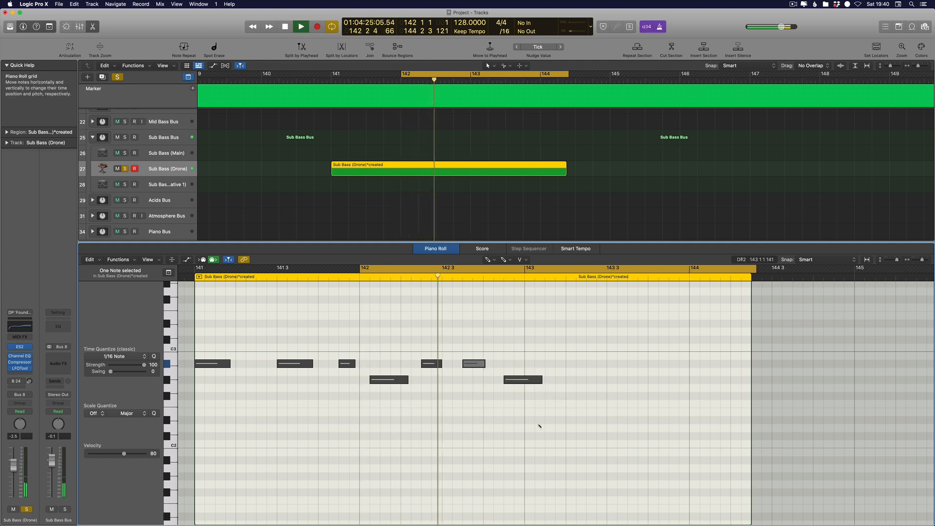
key("space")
key("space")
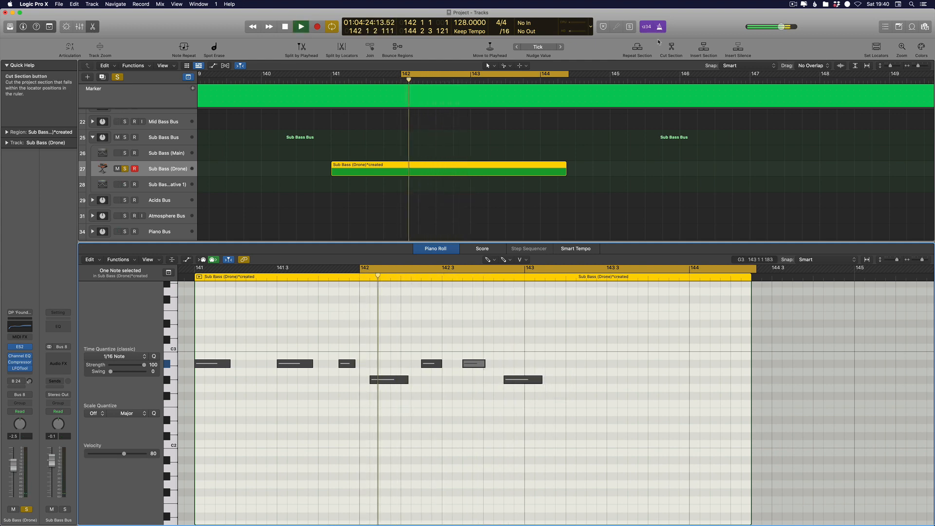
Replay the reference across bars 142 and 143, checking the positions and lengths of the muted notes
scroll(511, 314, "right", 1)
key("space")
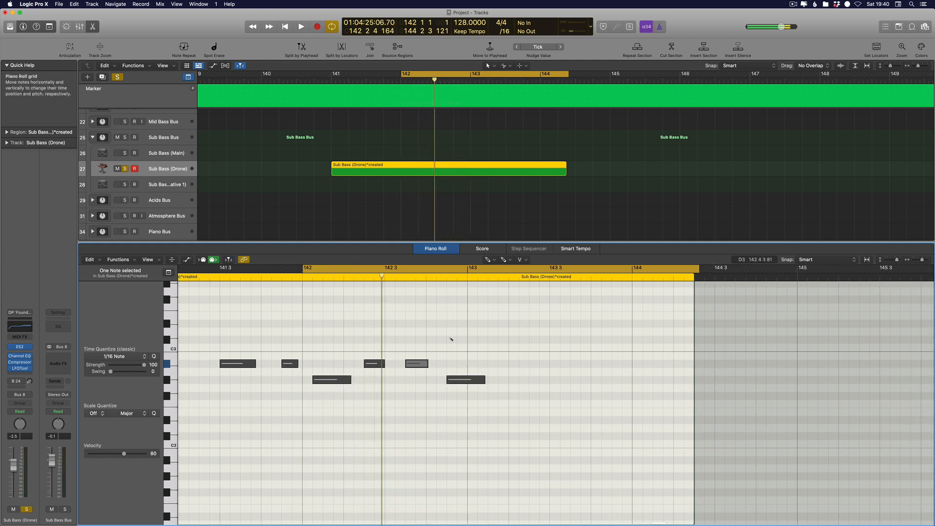
scroll(448, 340, "up", 3)
key("space")
scroll(444, 355, "right", 1)
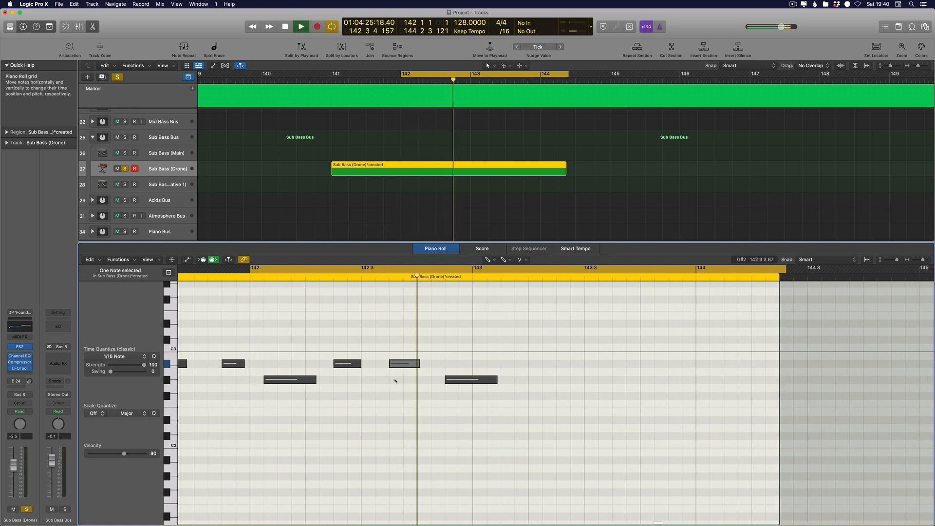
key("space")
key("space")
scroll(345, 404, "left", 2)
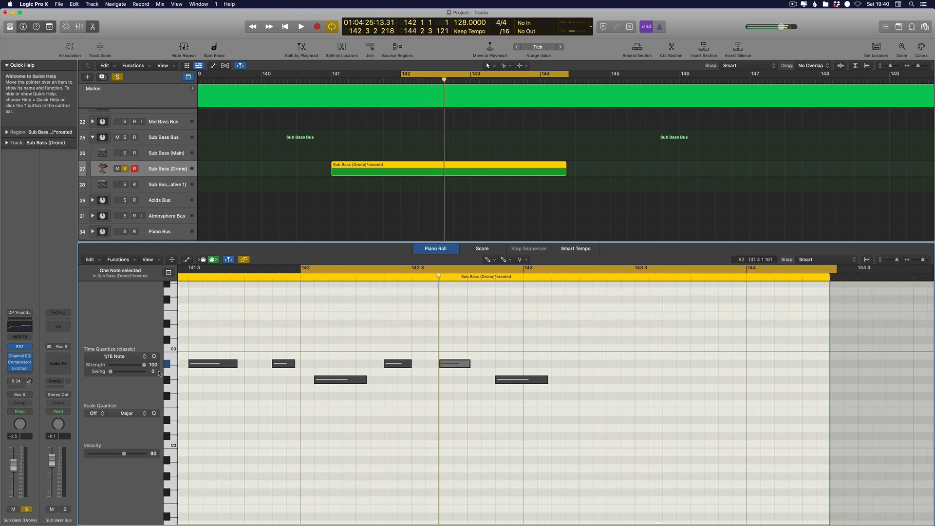
key("space")
key("space")
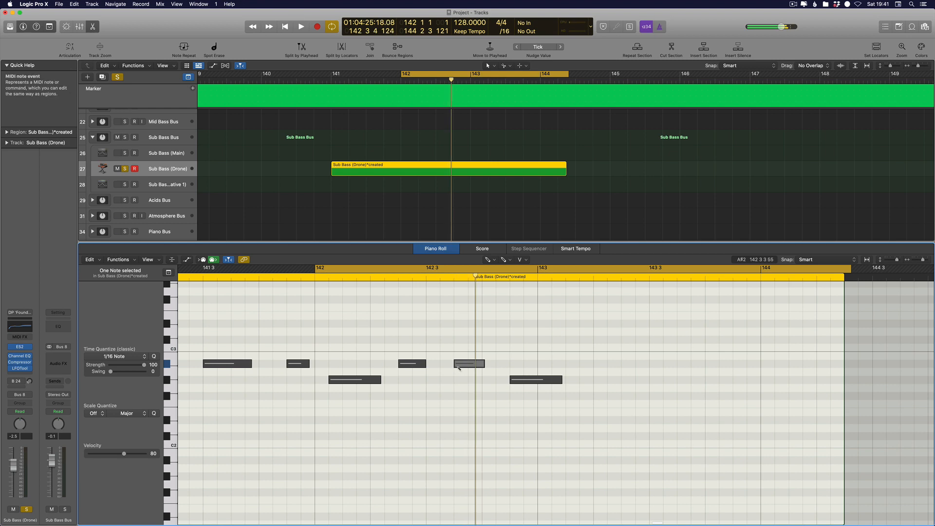
key("space")
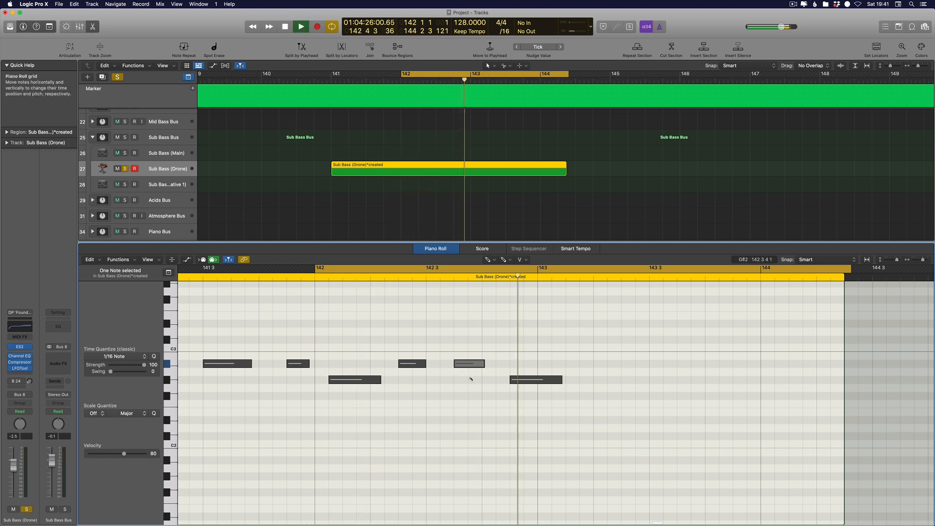
scroll(574, 384, "left", 5)
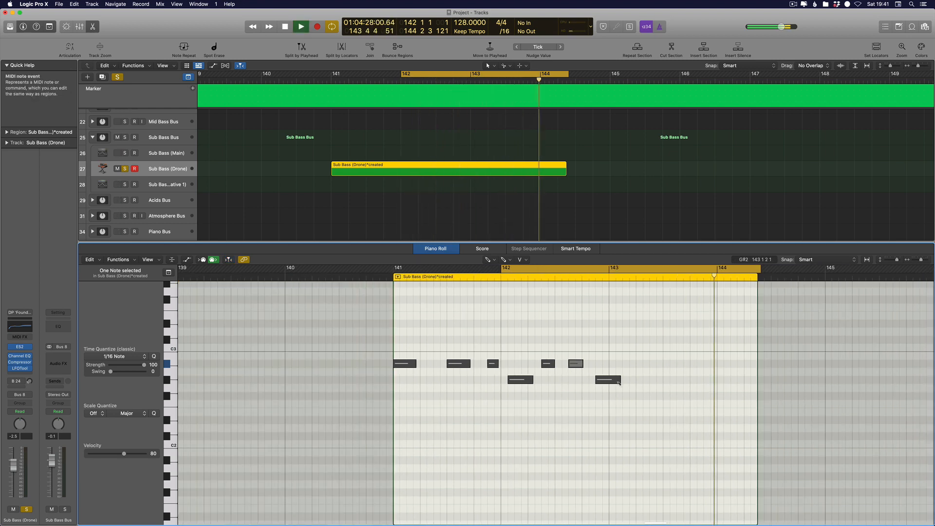
key("space")
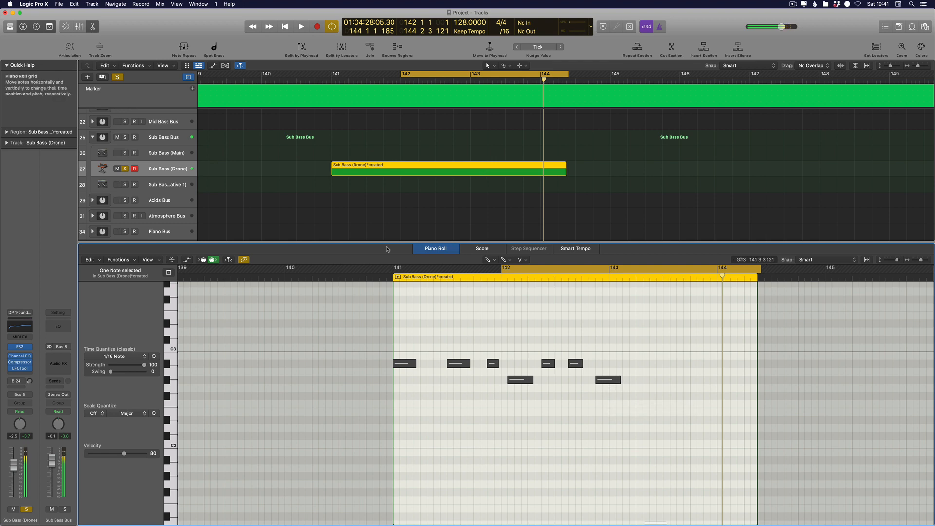
Set the cycle range from bar 141 to bar 143, unsolo Sub Bass (Drone) and briefly play the reference
left_click_drag(395, 268, 608, 269)
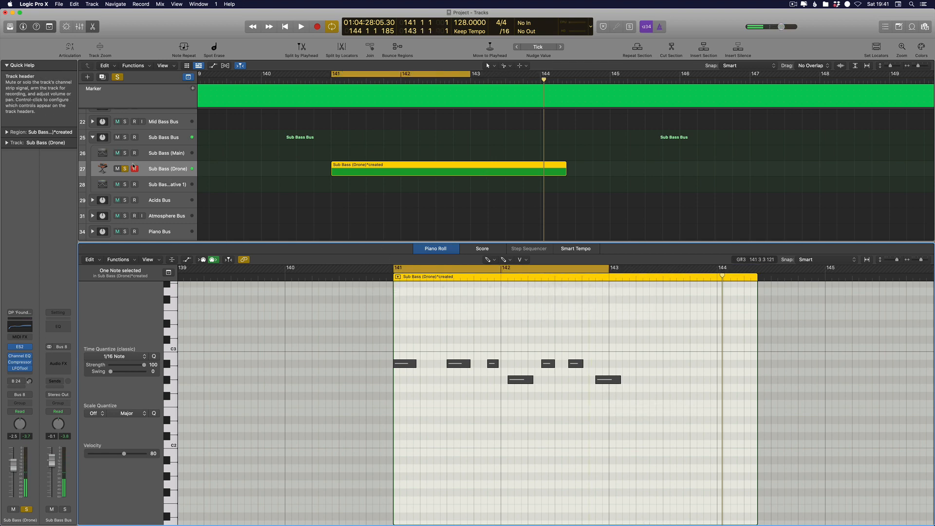
left_click(128, 169)
key("space")
key("space")
Unmute all the notes in the Sub Bass (Drone) region, start playback and solo the track
left_click(372, 359)
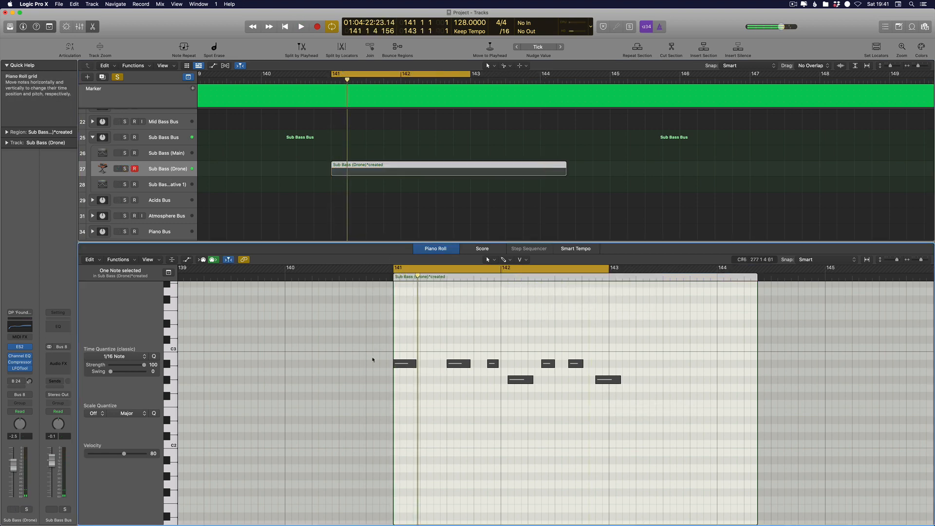
key("space")
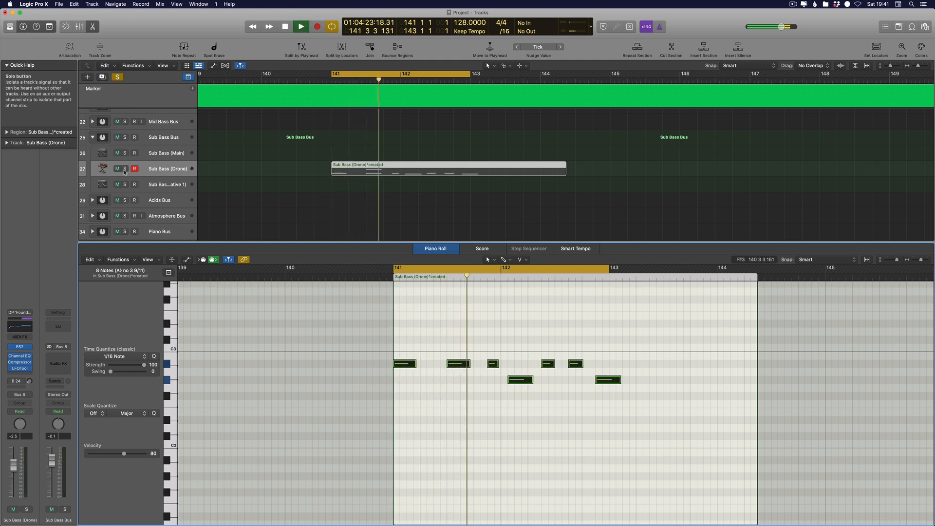
left_click(124, 169)
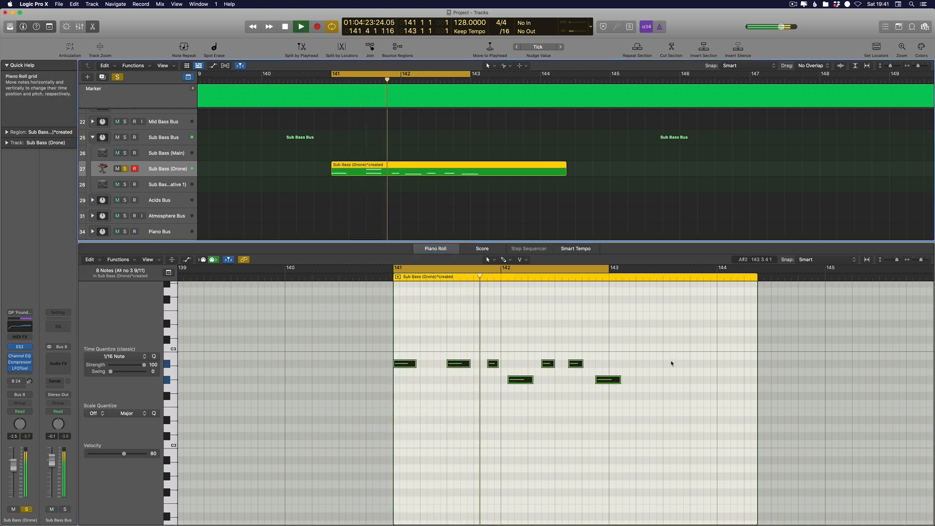
Delete the stray high note above the bass line in bar 141 and audition the remaining notes
key("space")
scroll(438, 375, "up", 5)
left_click_drag(482, 295, 427, 313)
key("Delete")
key("space")
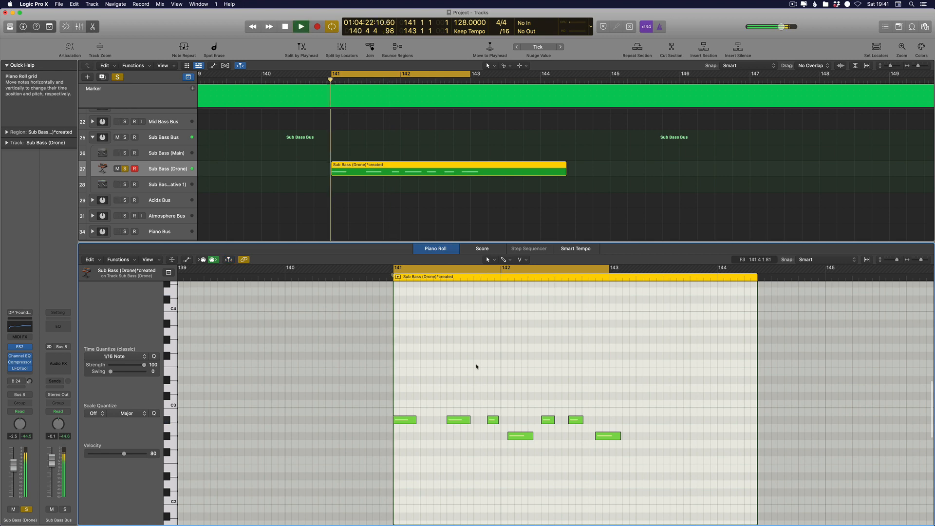
key("super+Right")
scroll(478, 392, "right", 3)
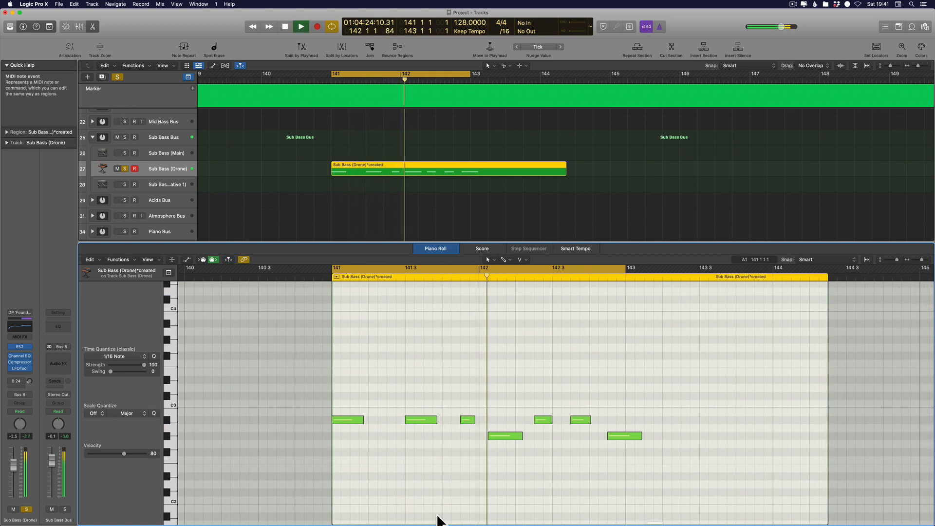
key("space")
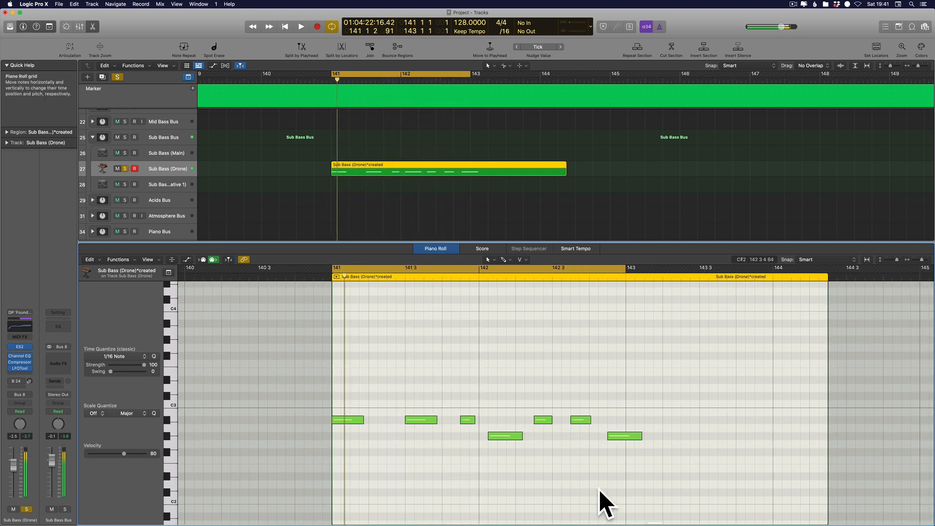
Play the reference from bar 141 with Sub Bass (Drone) muted
key("super+Right")
key("space")
left_click(117, 169)
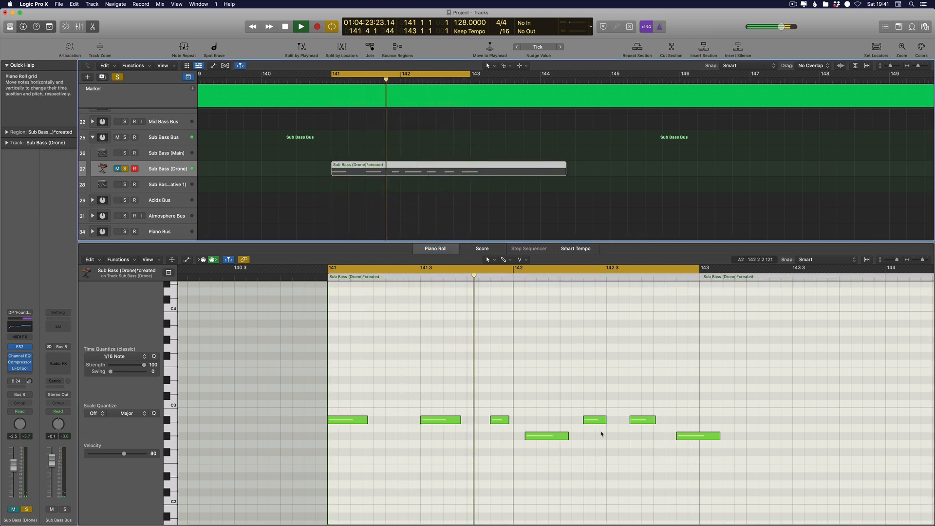
Move the first G#2 note one sixteenth earlier to the start of bar 142 and unmute Sub Bass (Drone)
left_click_drag(530, 437, 519, 437)
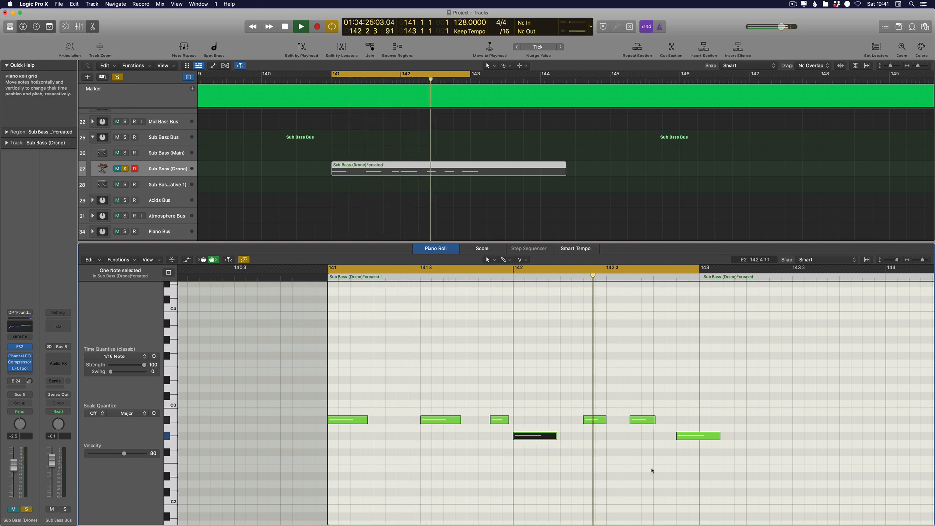
key("space")
left_click(108, 169)
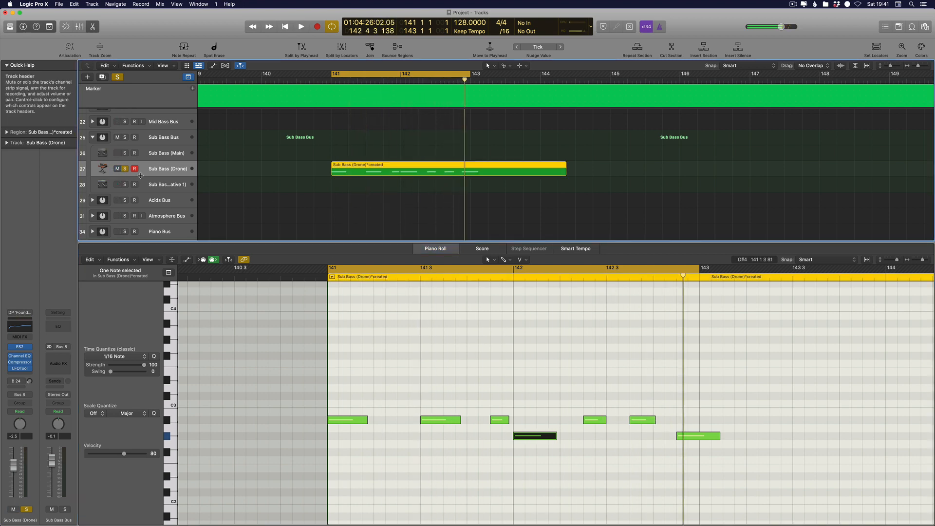
Unsolo the isolated Fatum BASS reference track and play the full reference together with Sub Bass (Drone)
scroll(129, 136, "up", 10)
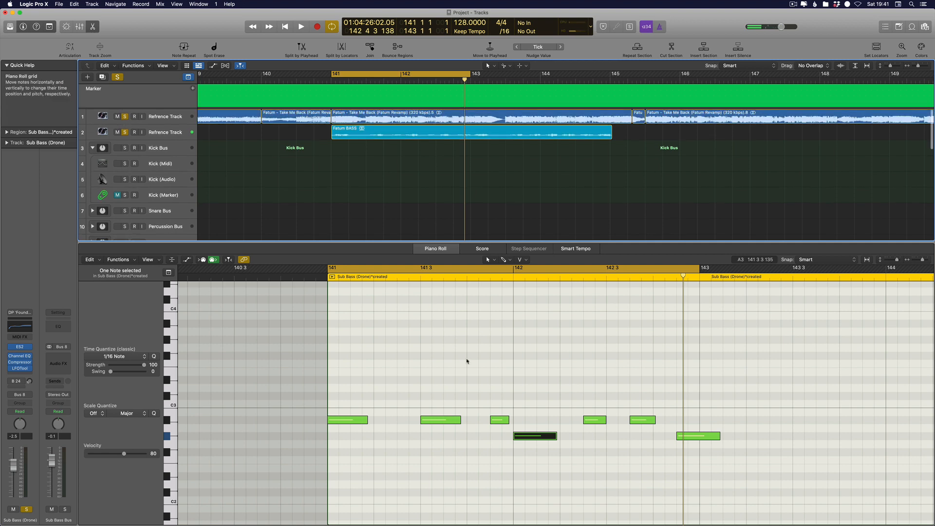
scroll(470, 358, "down", 4)
key("t")
left_click(487, 348)
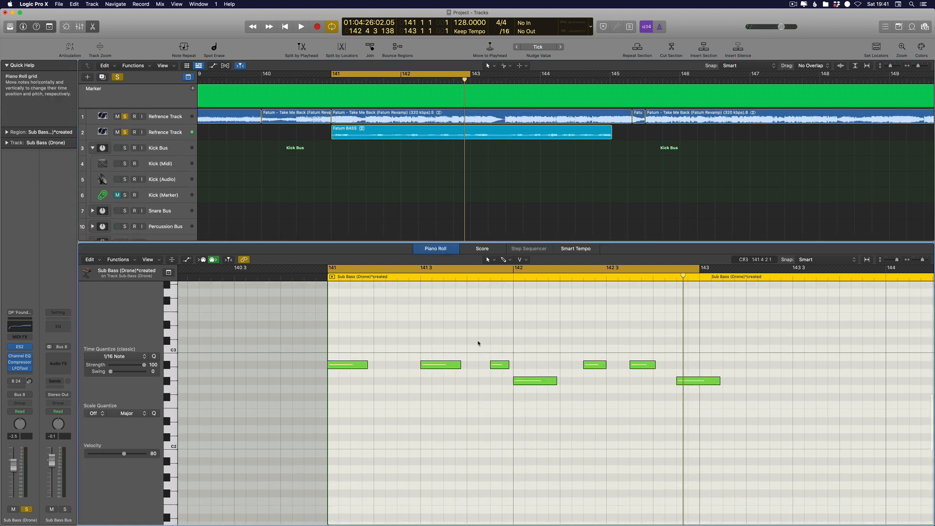
key("super+Left")
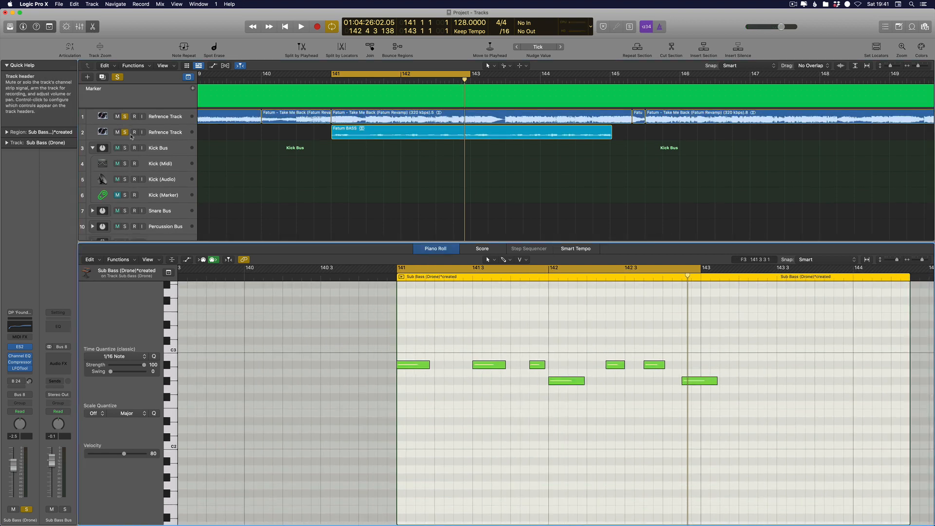
scroll(129, 137, "down", 1)
scroll(128, 137, "up", 1)
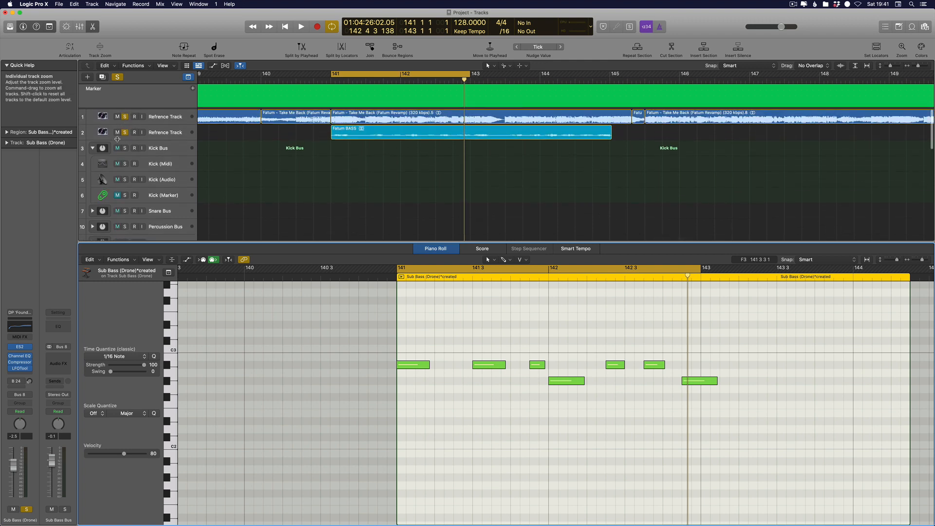
left_click(125, 132)
key("space")
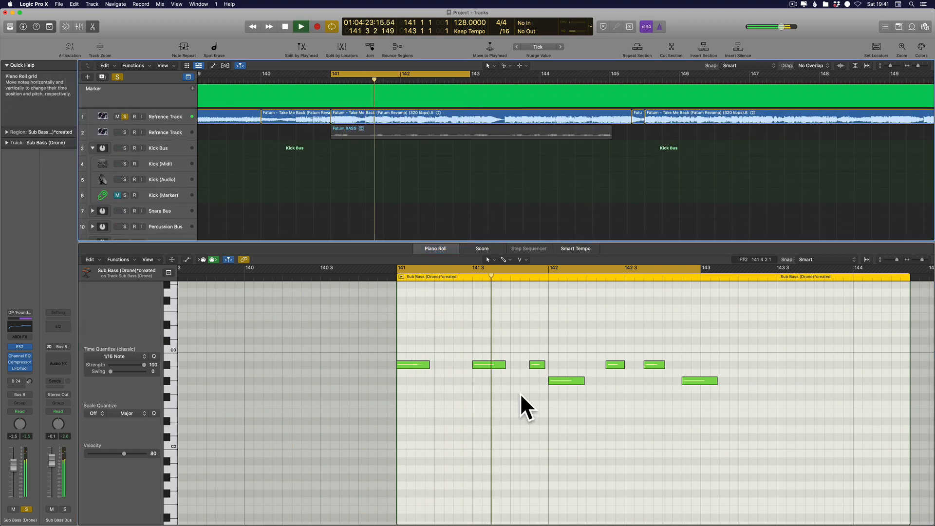
Transpose all seven Sub Bass (Drone) notes up one octave during playback
key("super+a")
scroll(467, 390, "down", 5)
scroll(480, 397, "up", 4)
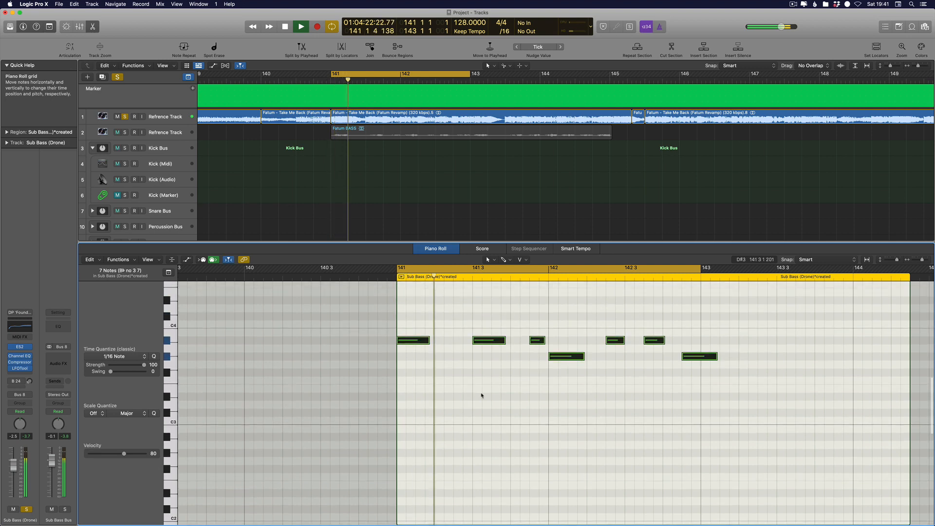
key("space")
Raise the Sub Bass (Drone) channel volume slightly and audition it against the reference
scroll(294, 169, "down", 10)
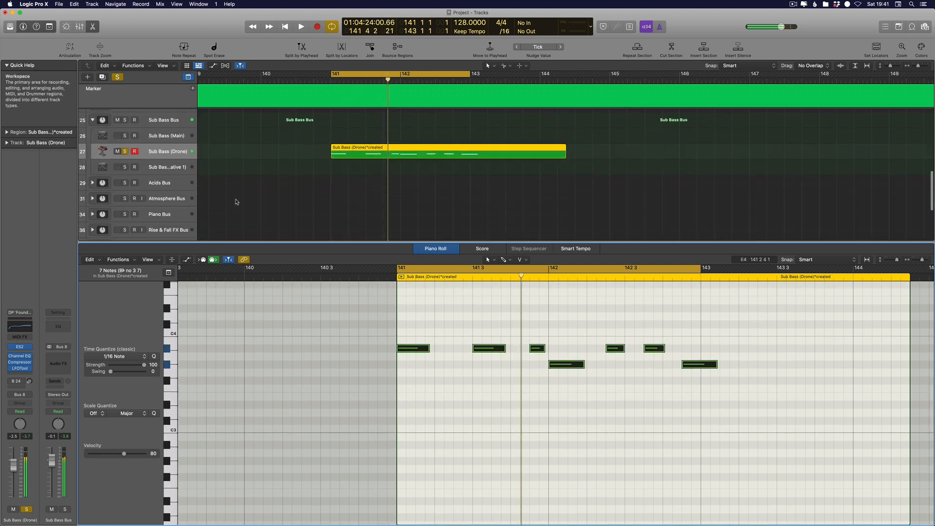
key("space")
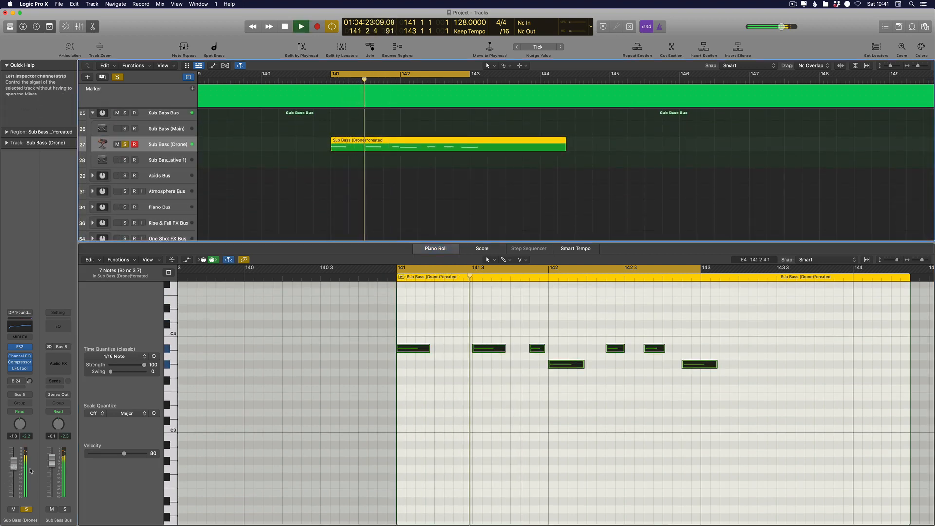
key("space")
Shorten the G#3 note at the start of bar 142 to about an eighth note and replay the loop
scroll(628, 410, "up", 1)
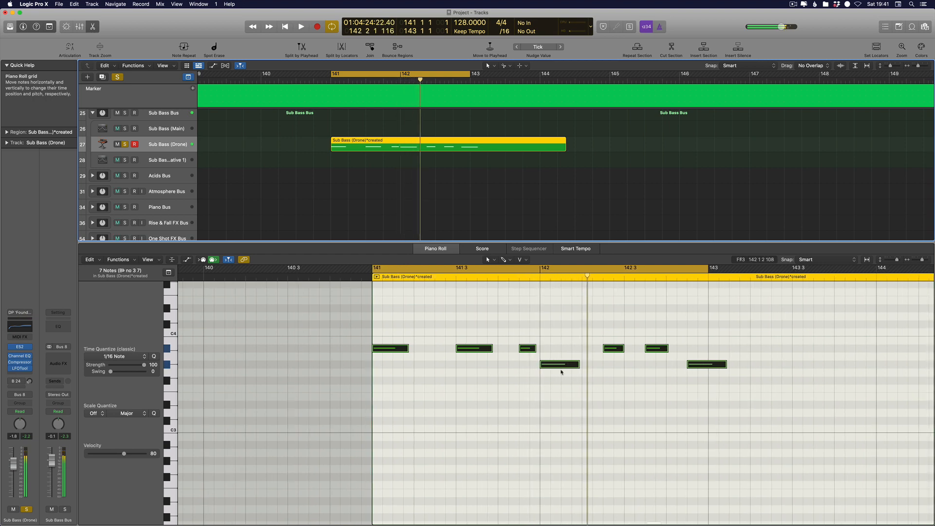
left_click(564, 368)
left_click(581, 373)
left_click_drag(578, 366, 563, 366)
key("space")
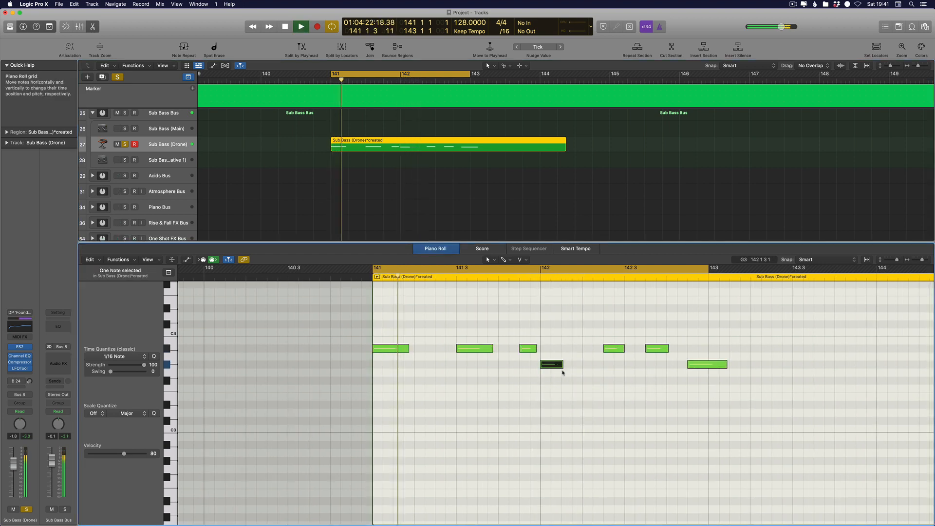
Mute Sub Bass (Drone), replay the reference from bar 141 and select the two A#3 notes in bar 142
scroll(565, 380, "up", 2)
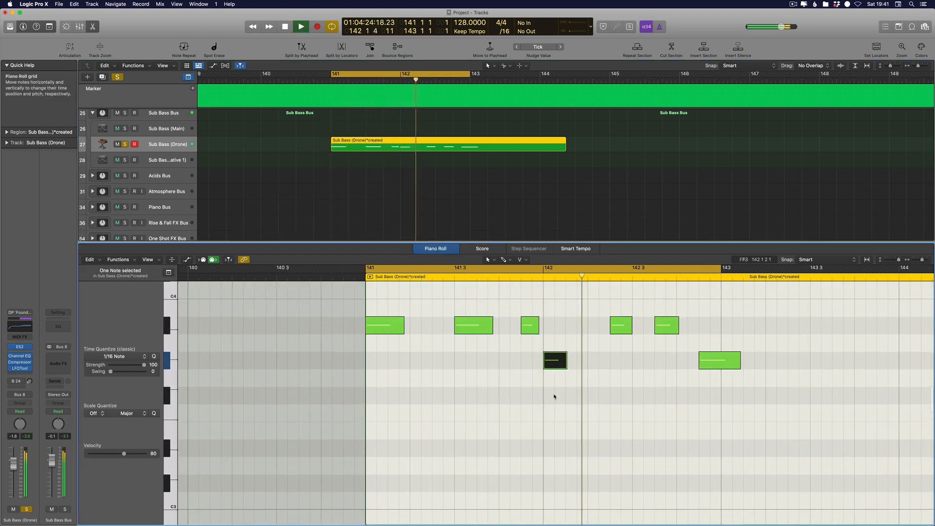
scroll(555, 396, "up", 2)
left_click(116, 144)
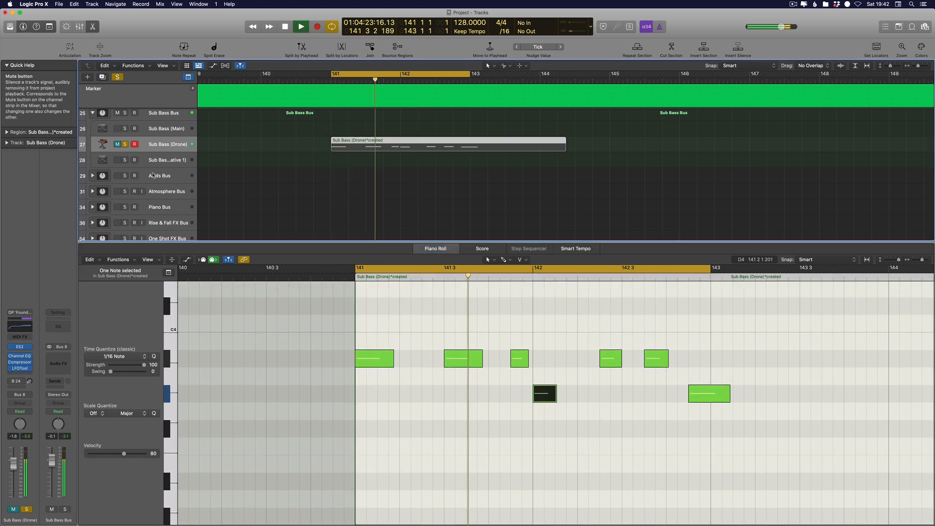
key("space")
scroll(545, 417, "down", 2)
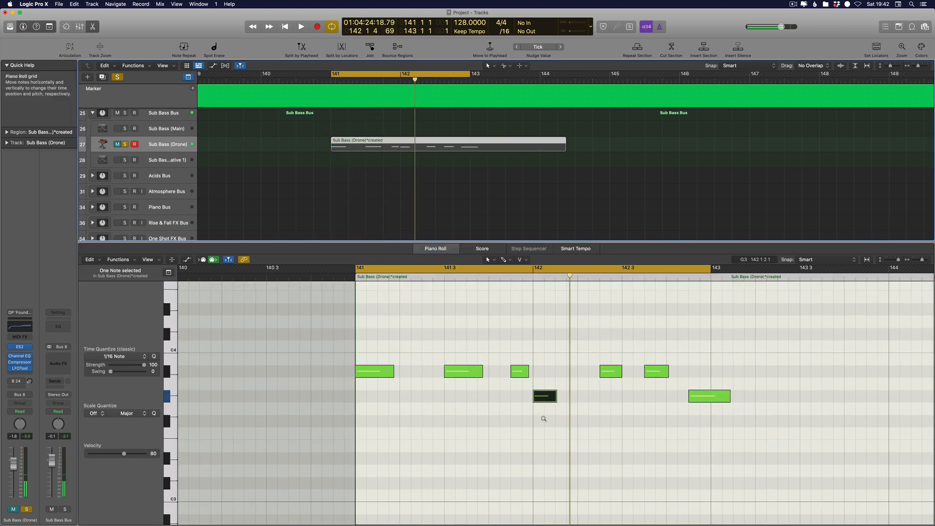
key("space")
scroll(543, 418, "up", 1)
scroll(543, 418, "up", 1)
scroll(543, 418, "right", 2)
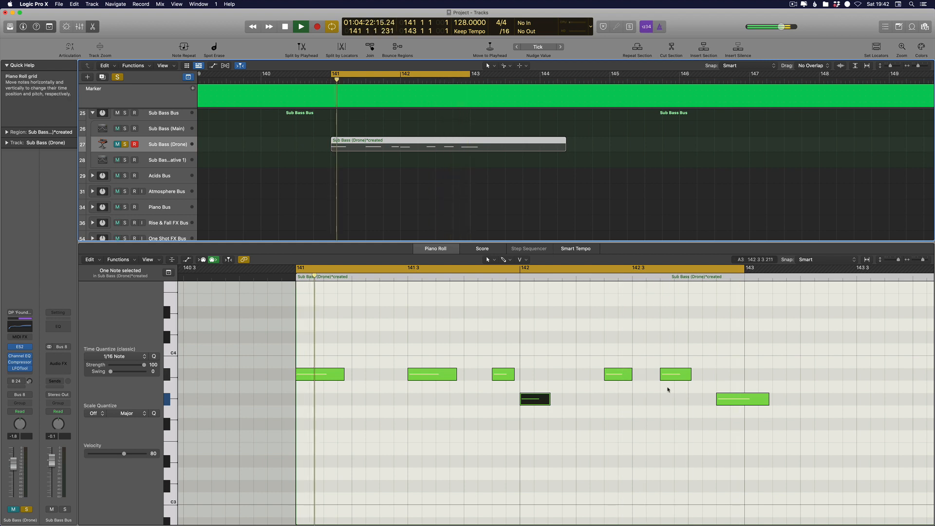
left_click_drag(709, 373, 599, 382)
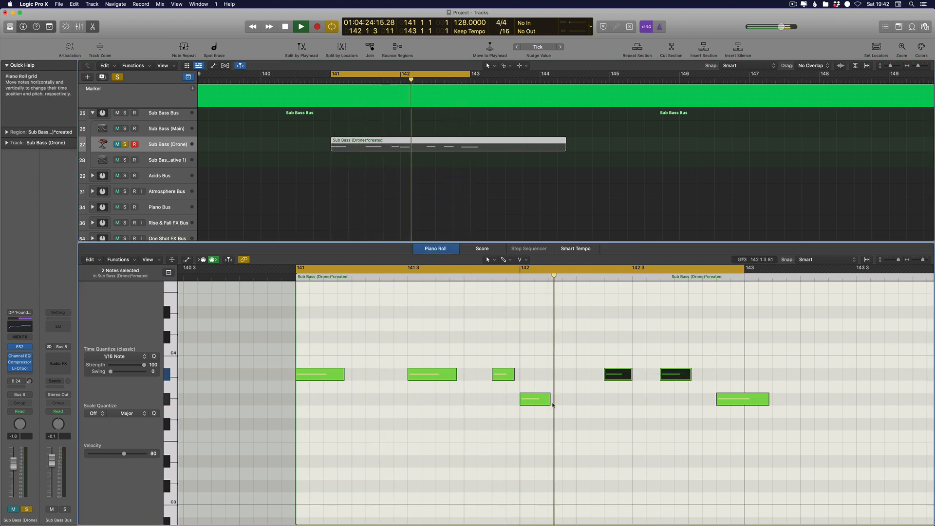
Select the Fatum BASS reference track and show its waveform in the audio editor
key("e")
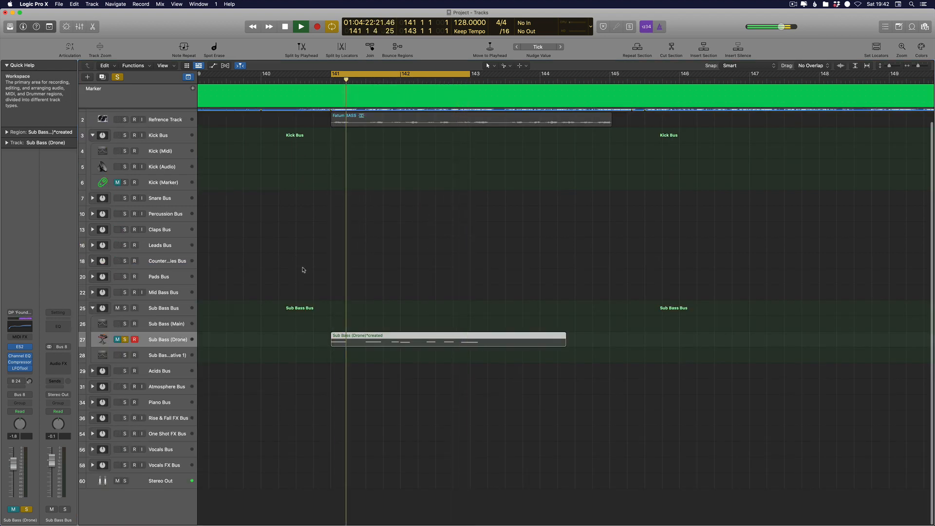
double_click(379, 341)
scroll(299, 136, "up", 8)
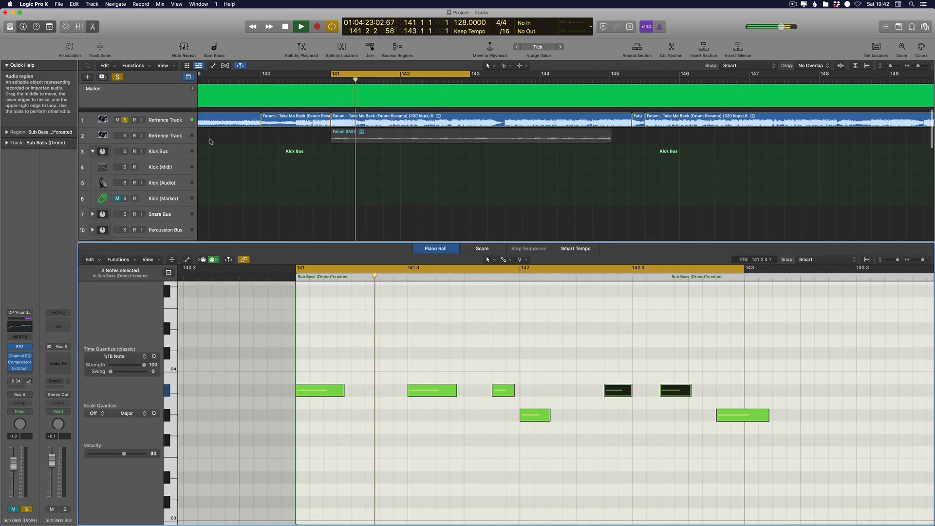
left_click(147, 132)
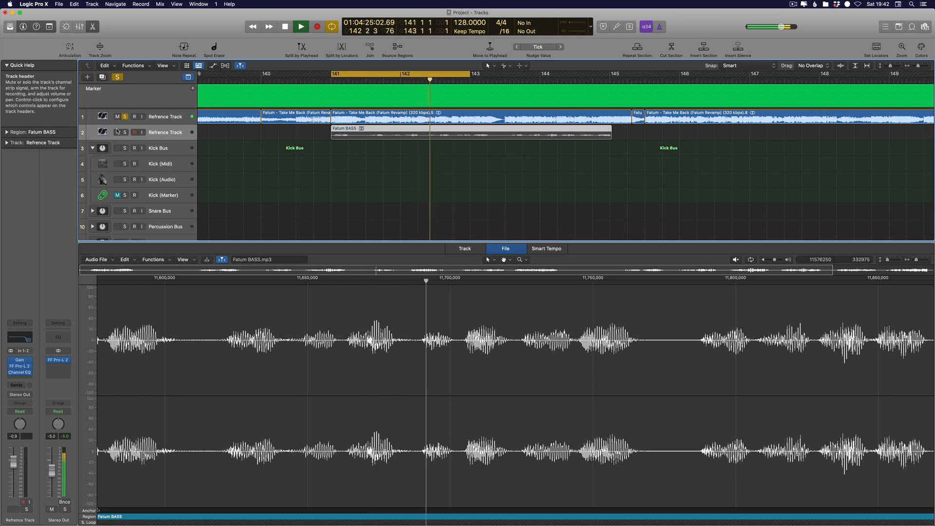
Duplicate the first reference track, move the Take Me Back region at bar 141 onto the duplicate as a copy, and unsolo the original
key("p")
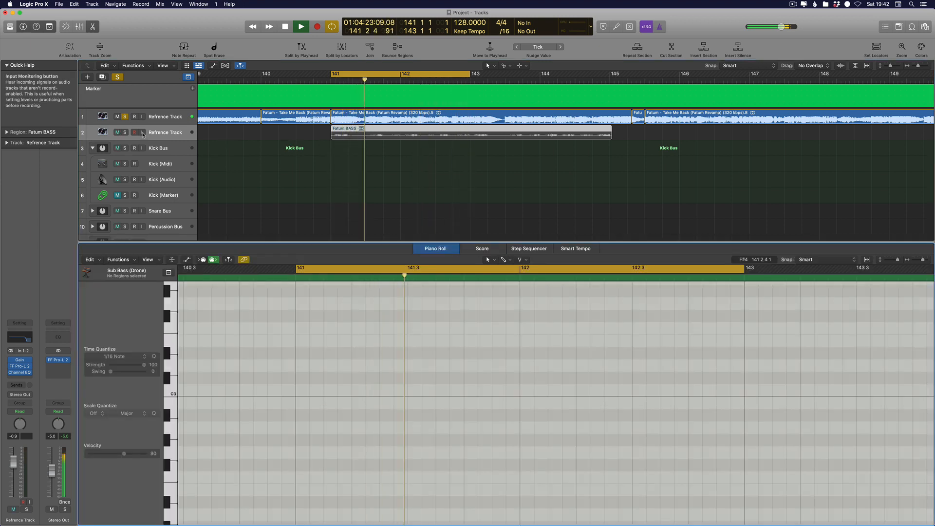
left_click(446, 117)
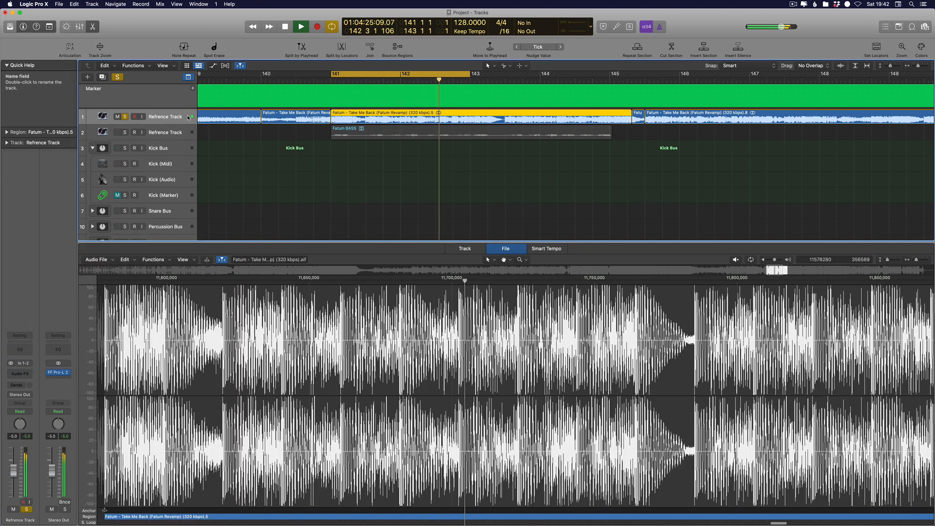
key("super+d")
left_click_drag(392, 118, 392, 134)
left_click(125, 117)
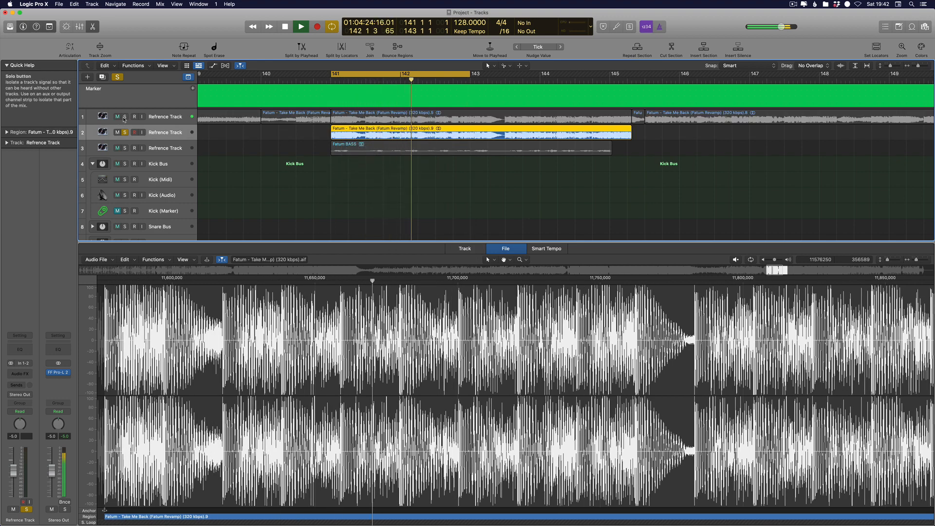
Insert Channel EQ on the duplicated reference track, hide the plug-in windows and resume playback
left_click(30, 374)
left_click(57, 299)
left_click(24, 374)
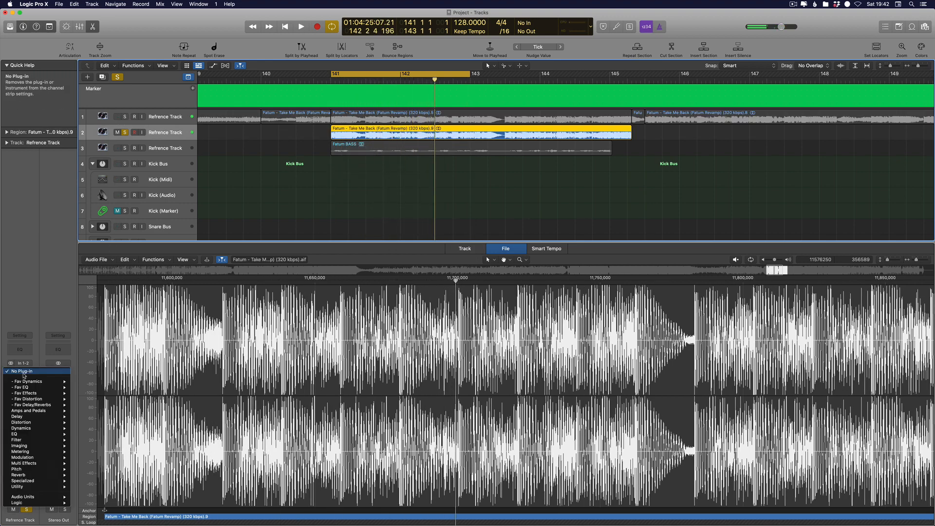
left_click(24, 358)
left_click(21, 350)
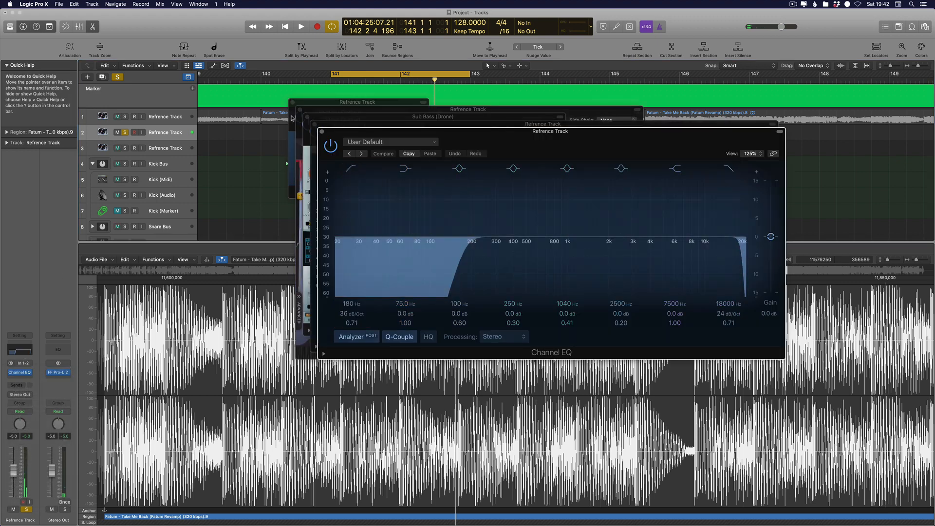
key("v")
key("space")
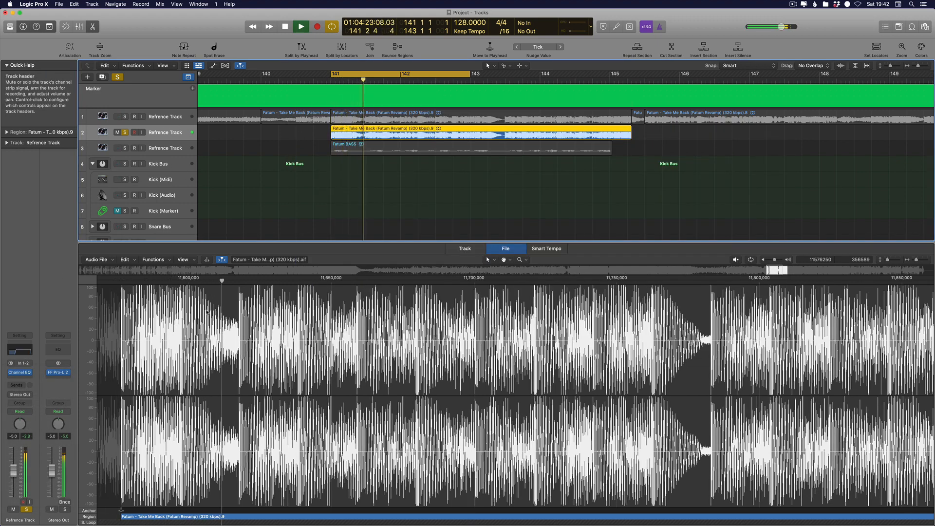
Close the lower editor and compare playback with the duplicated reference track muted and soloed
key("p")
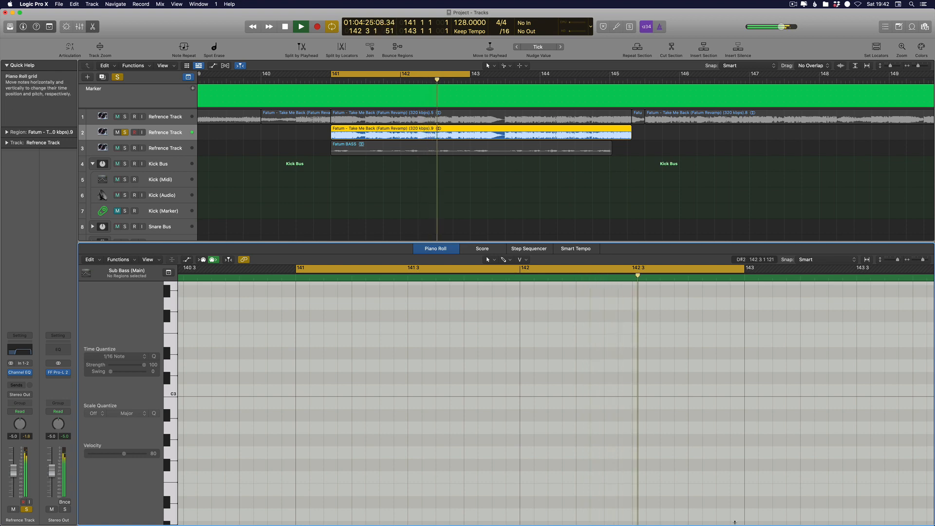
key("p")
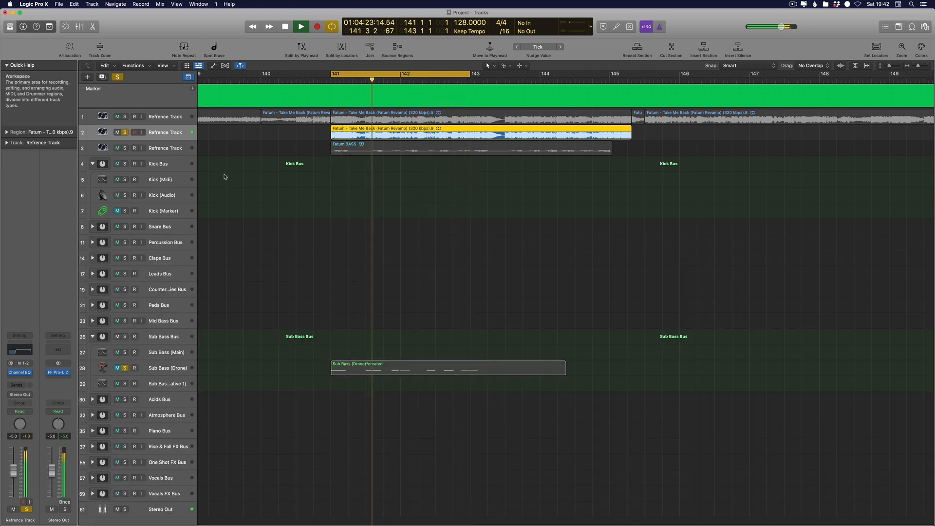
left_click(118, 133)
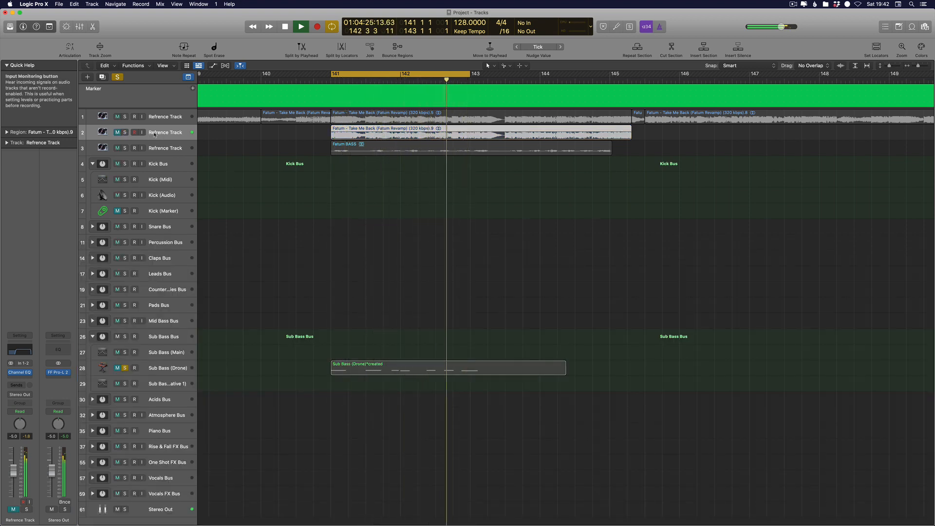
left_click(126, 133)
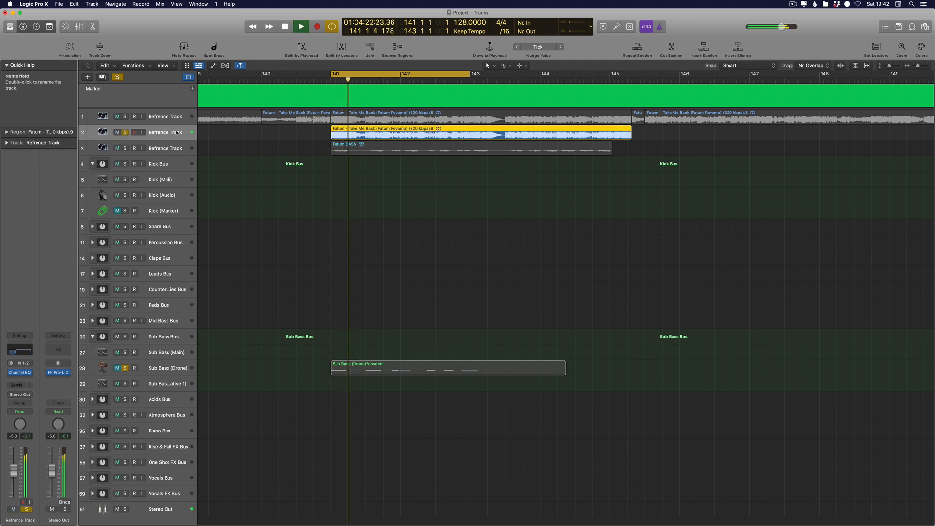
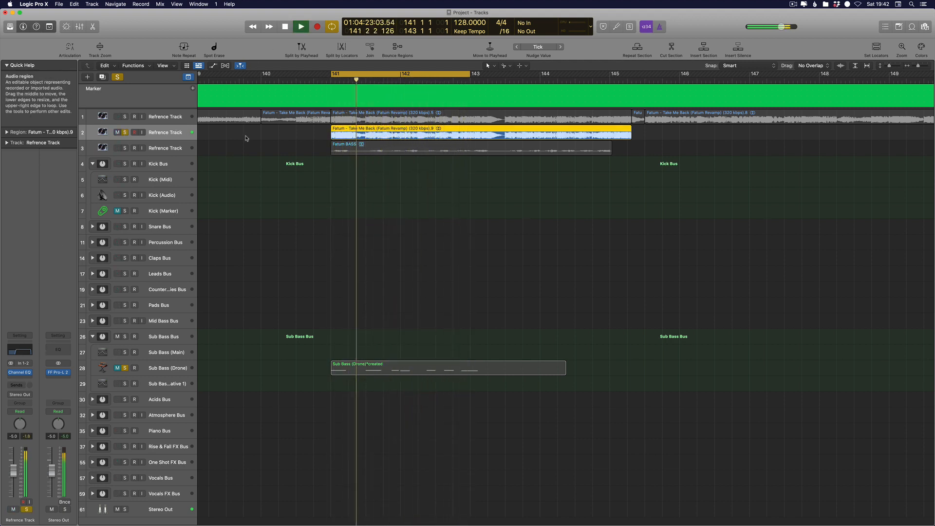
Make the track rows slightly taller and select the Kick (Audio) track
key("super+Down")
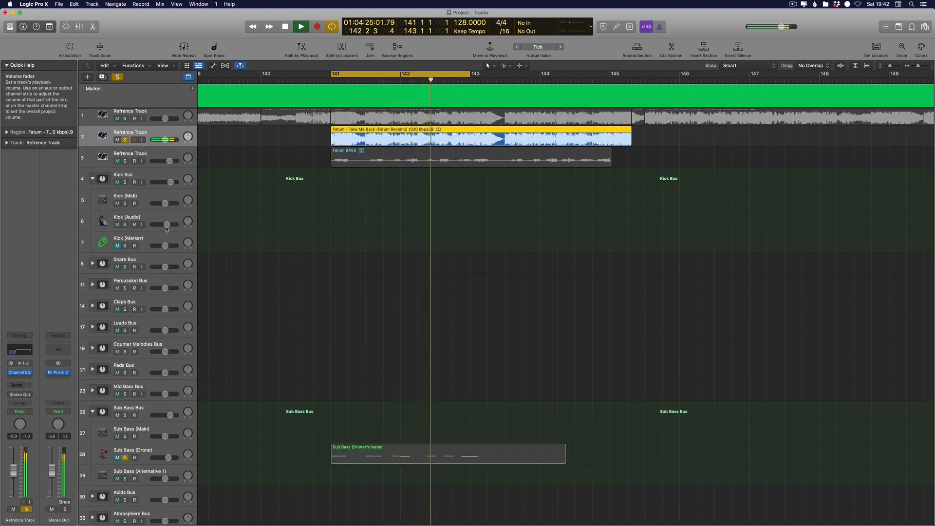
key("super+Up")
key("super+Up")
left_click(167, 206)
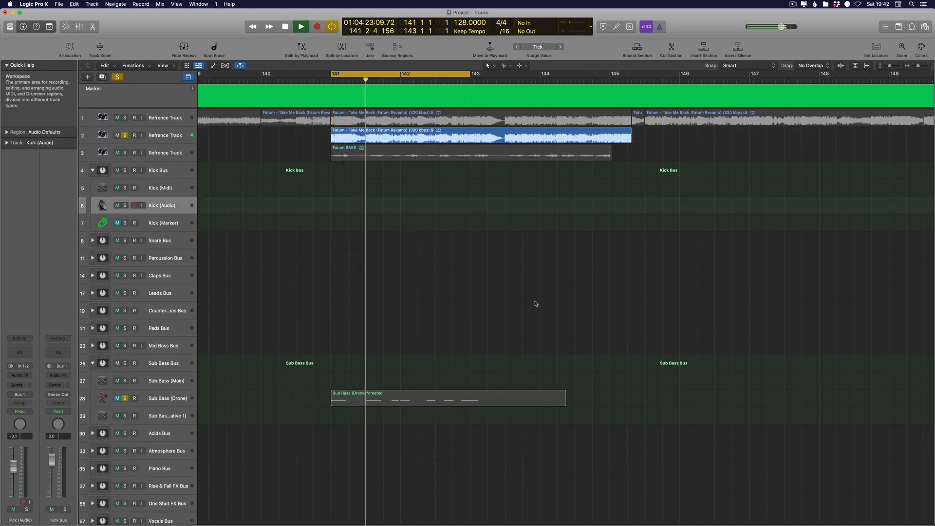
Open the Techno folder of Samples (SSD) in the file browser and widen the name column to show full names
key("f")
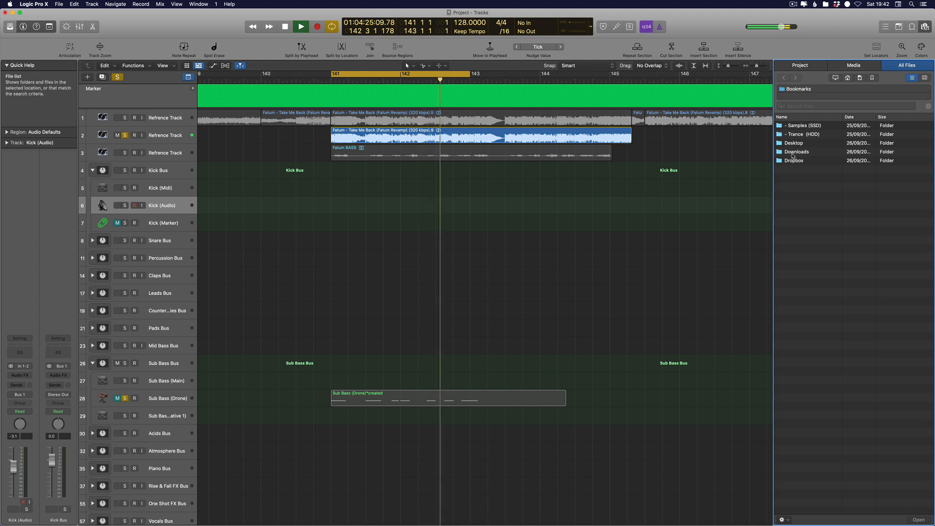
double_click(802, 125)
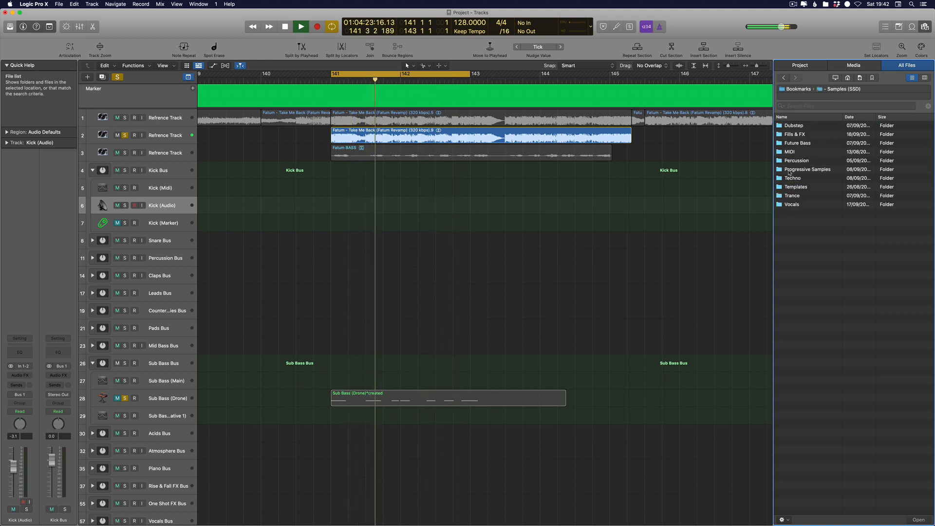
double_click(794, 178)
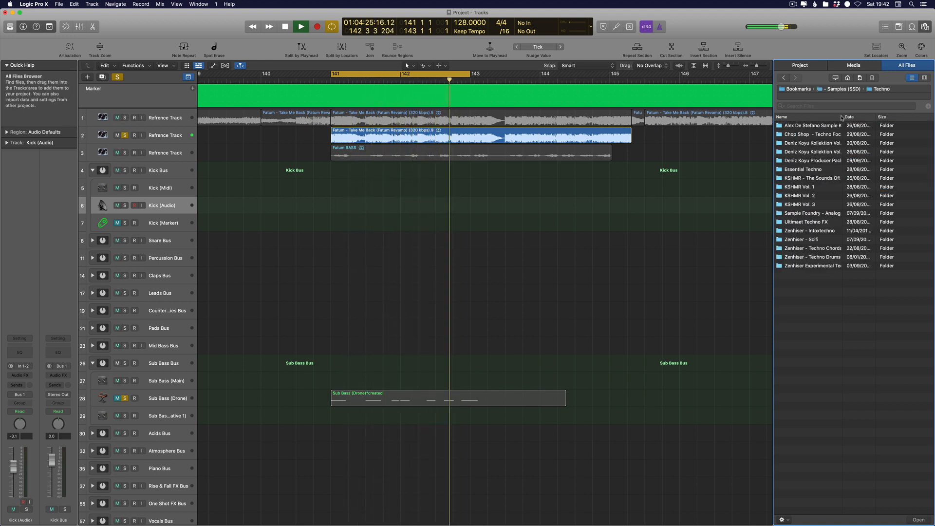
left_click_drag(849, 116, 934, 117)
scroll(843, 159, "left", 3)
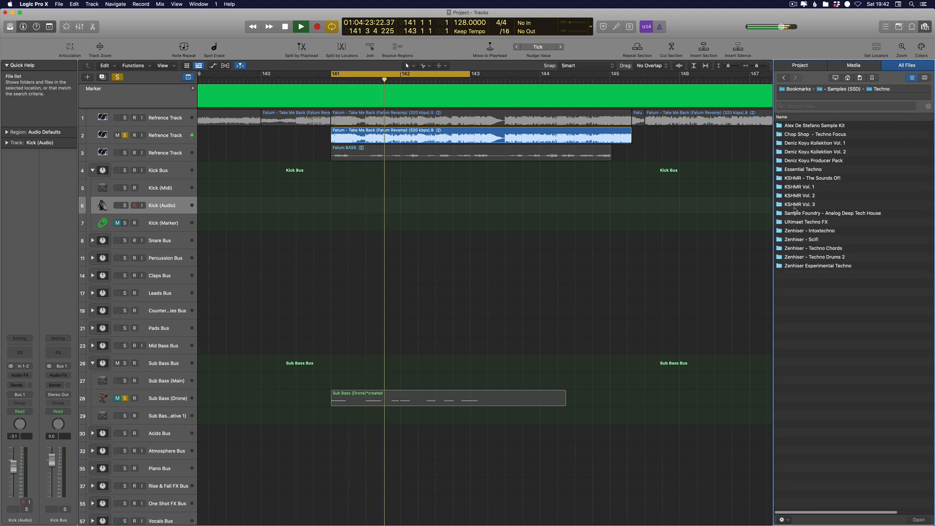
Open the KOYU_kicks_club_long folder in the Deniz Koyu Kollektion Vol. 2 drum one-shots and stop playback
double_click(831, 154)
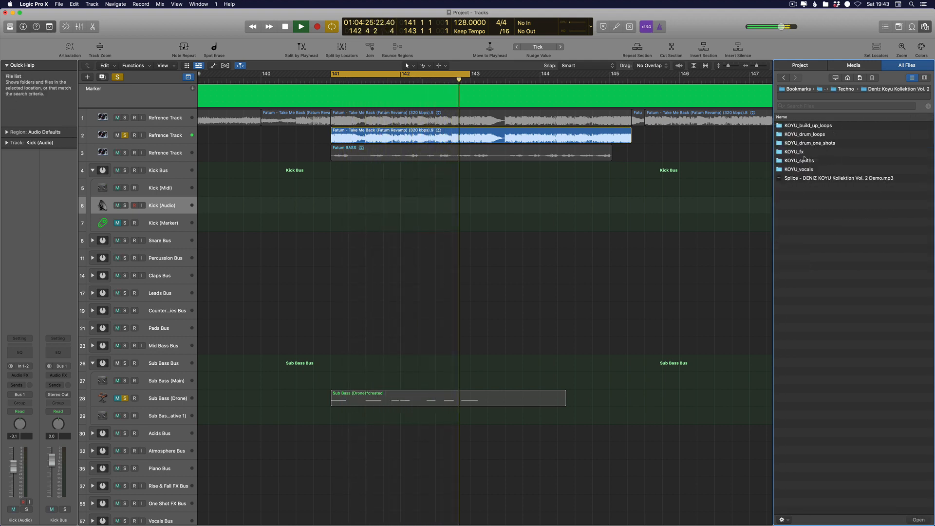
left_click(812, 138)
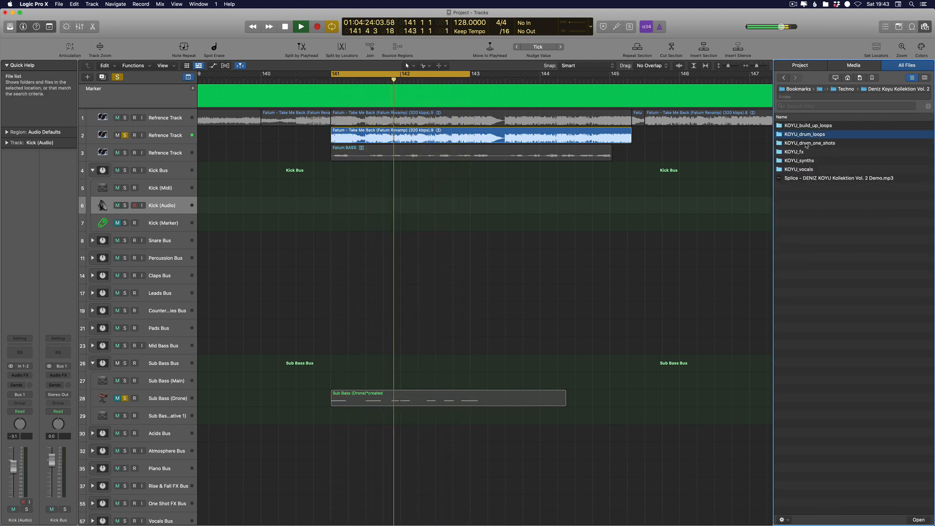
double_click(807, 143)
double_click(803, 144)
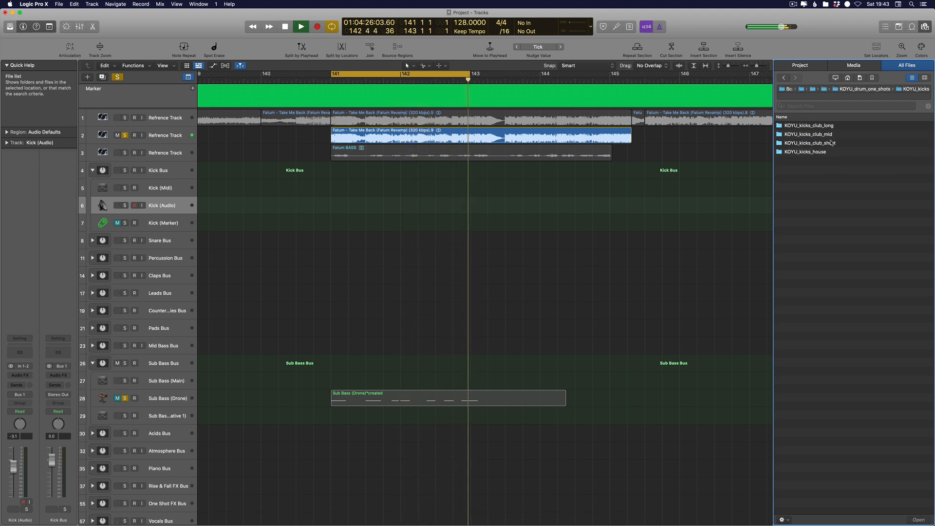
double_click(823, 127)
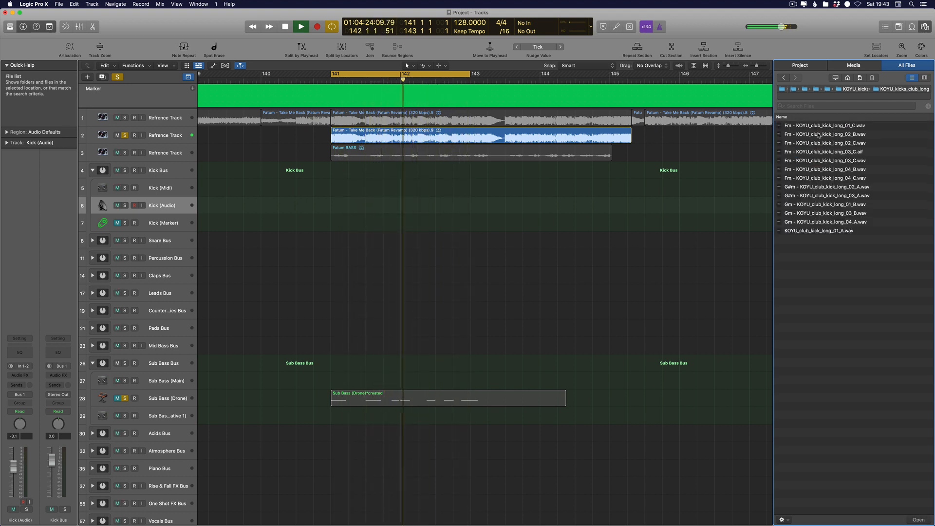
key("space")
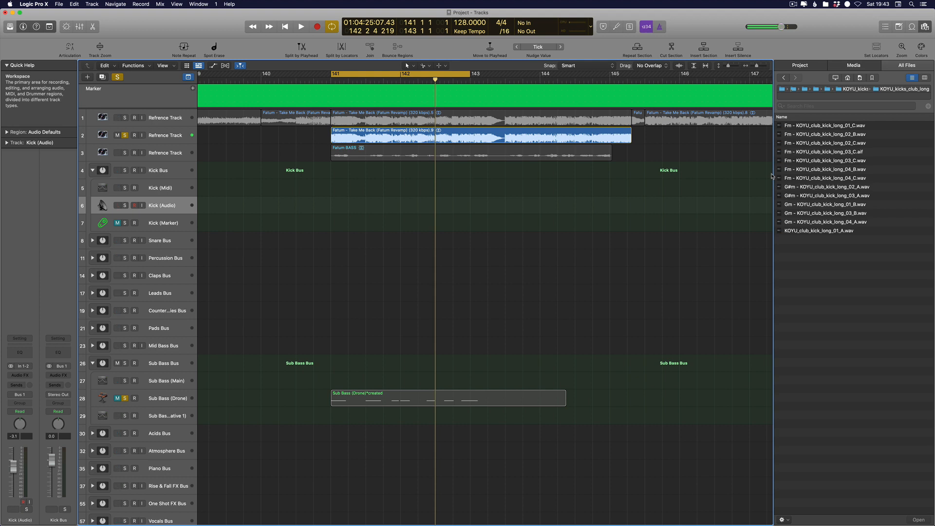
Place G#m - KOYU_club_kick_long_02_A.wav at bar 141 on the Kick (Audio) track, solo that track and start playback
left_click(810, 188)
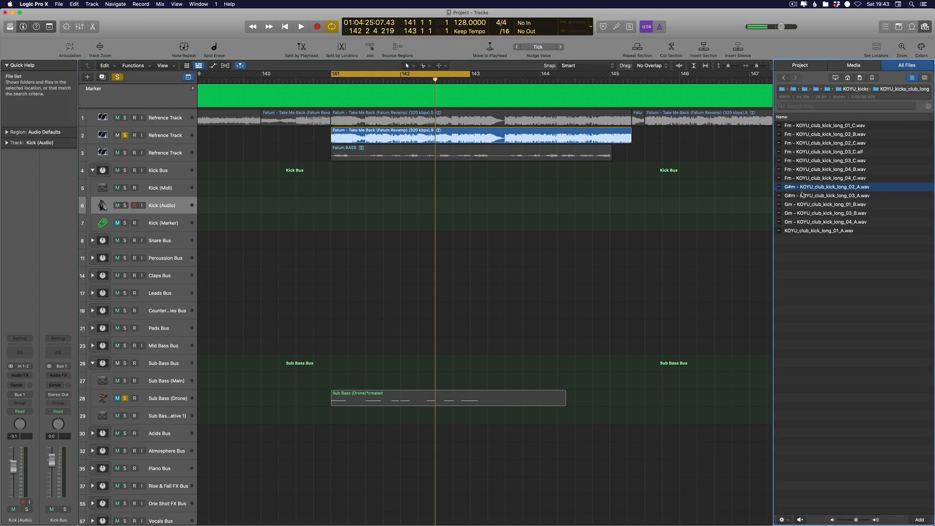
left_click_drag(800, 189, 358, 209)
left_click(124, 205)
key("space")
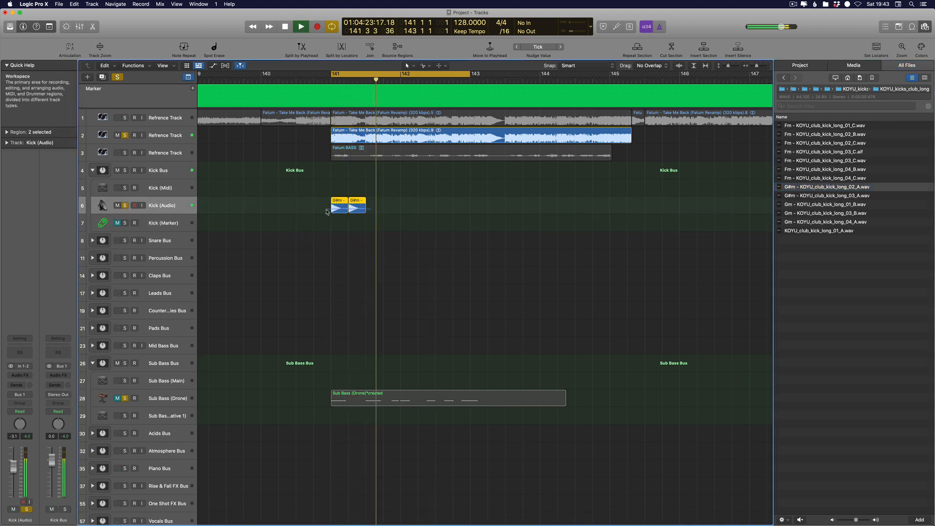
Try to repeat the kick region from bar 141 onward, and delete the copies so only the first kick remains
key("super+r")
left_click_drag(424, 204, 315, 209)
key("super+r")
key("super+r")
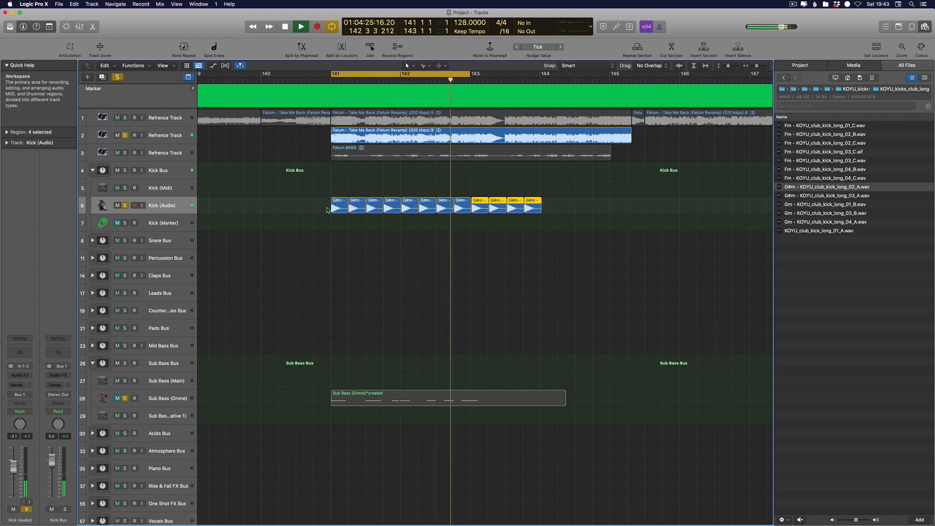
key("super+r")
left_click_drag(639, 199, 358, 211)
scroll(348, 210, "up", 3)
key("BackSpace")
scroll(297, 214, "up", 3)
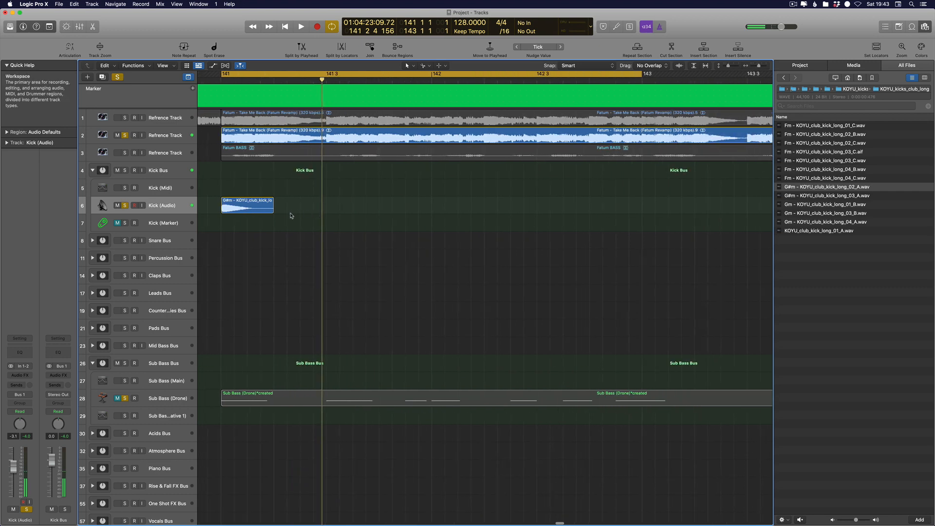
Trim the excess tail off the kick region at bar 141 so it lasts one beat
left_click_drag(273, 207, 292, 213)
scroll(273, 210, "up", 2)
scroll(299, 224, "left", 5)
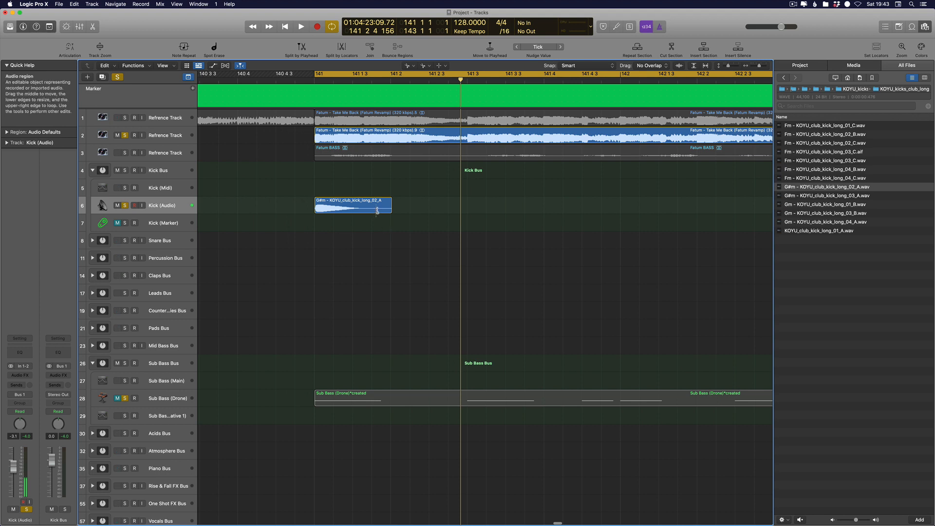
left_click_drag(376, 210, 391, 212)
key("Delete")
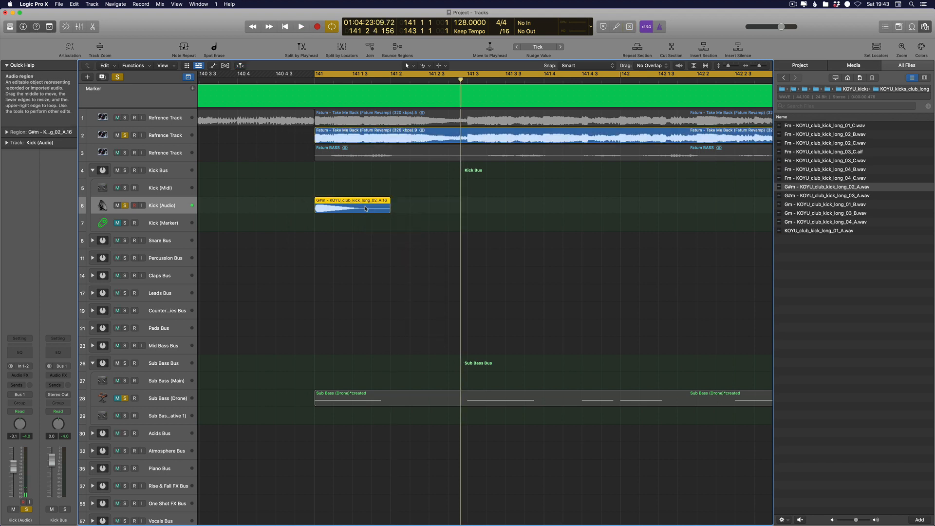
Repeat the trimmed kick region on every beat from bar 141 through the first beat of bar 143
key("super+r")
key("super+r")
scroll(468, 217, "down", 4)
key("super+r")
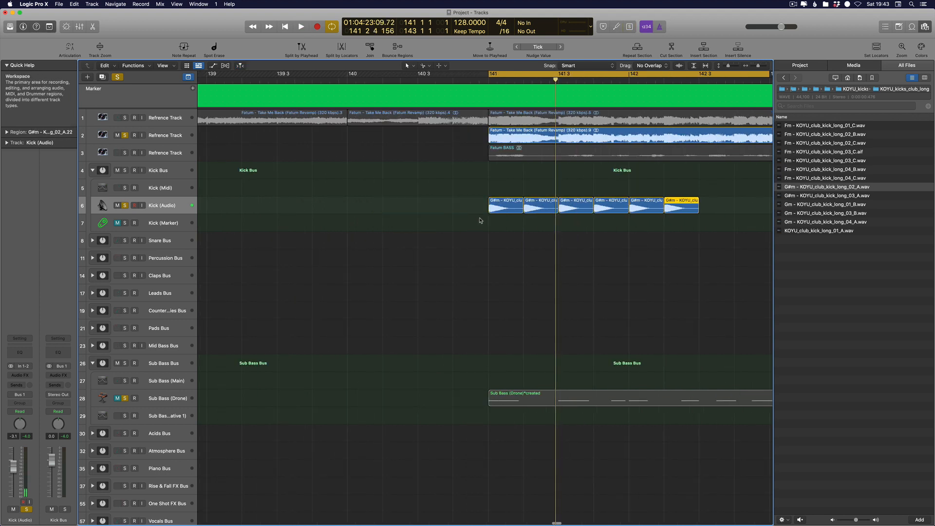
scroll(482, 220, "down", 3)
key("super+r")
scroll(480, 222, "left", 3)
key("super+r")
scroll(479, 222, "left", 1)
key("super+r")
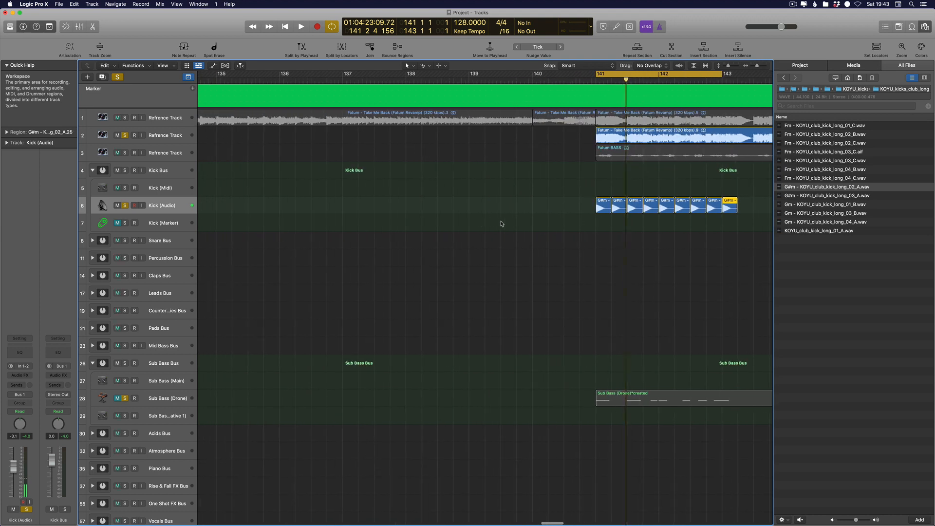
Play the loop, mute the duplicated reference track, reselect the Kick (Audio) track and stop playback
key("space")
left_click(167, 138)
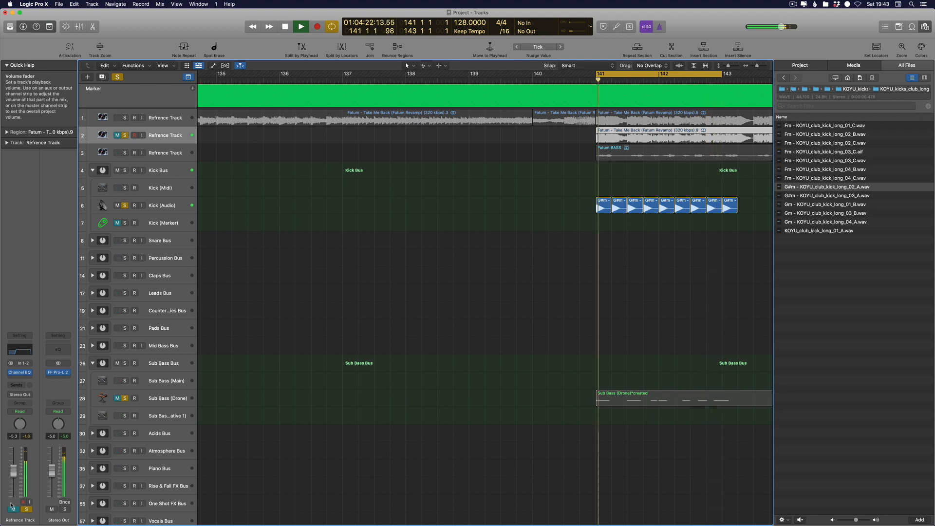
scroll(323, 254, "right", 3)
left_click(166, 207)
key("space")
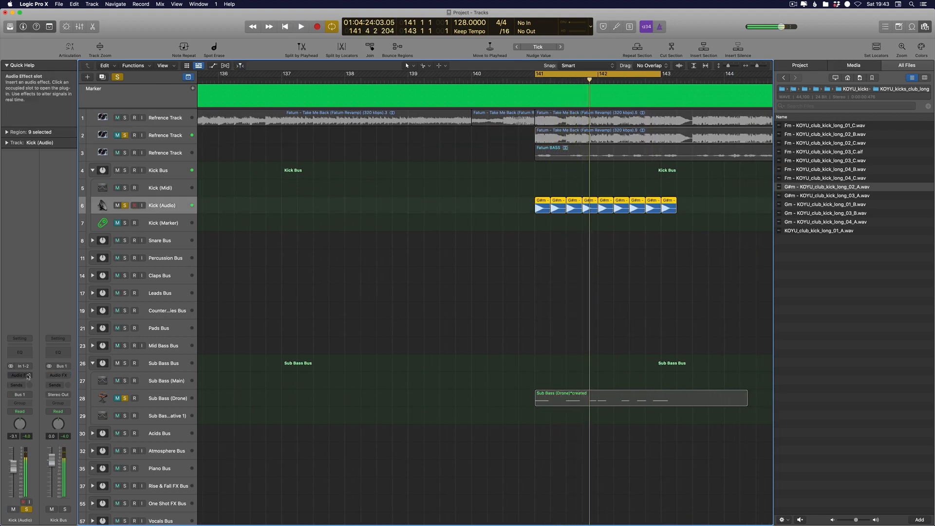
Insert PSP VintageWarmer2 on the Kick (Audio) track and load its Mastering First Aid preset
left_click(19, 375)
mouse_move(39, 384)
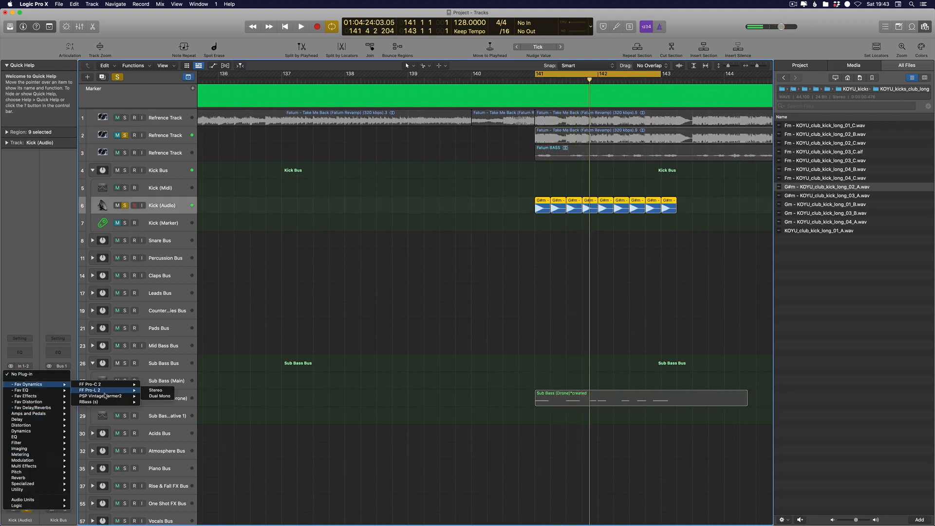
left_click(147, 396)
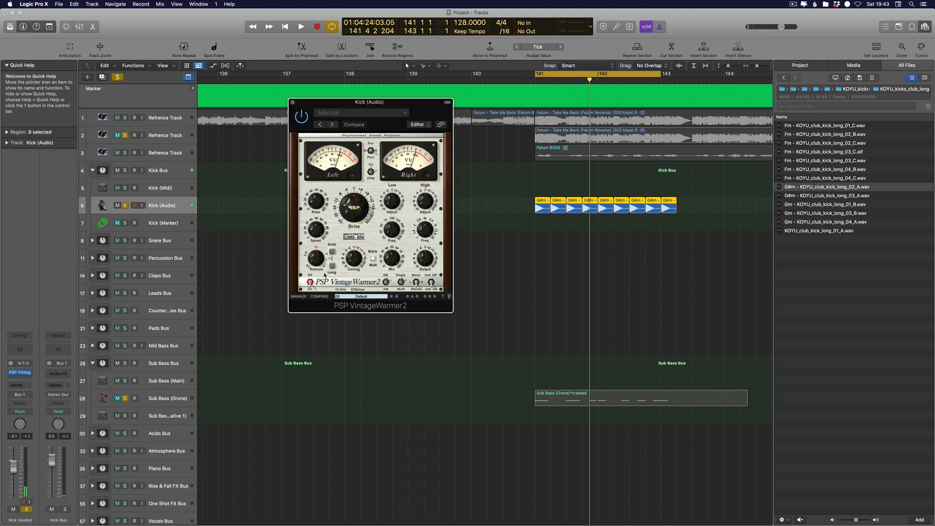
left_click(363, 297)
left_click(363, 306)
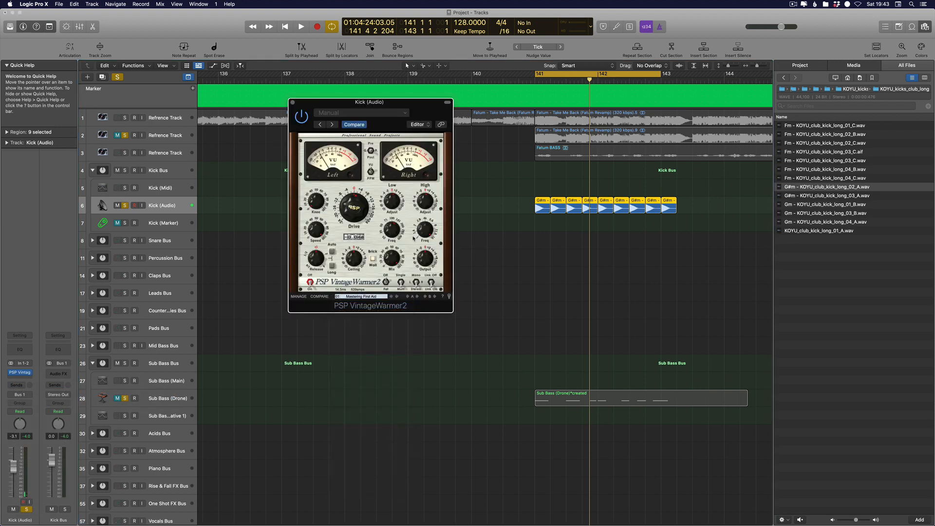
Play the loop and audition VintageWarmer2 presets including Mix First Aid 1 and 2, compare with bypass, and return to Mastering First Aid
key("space")
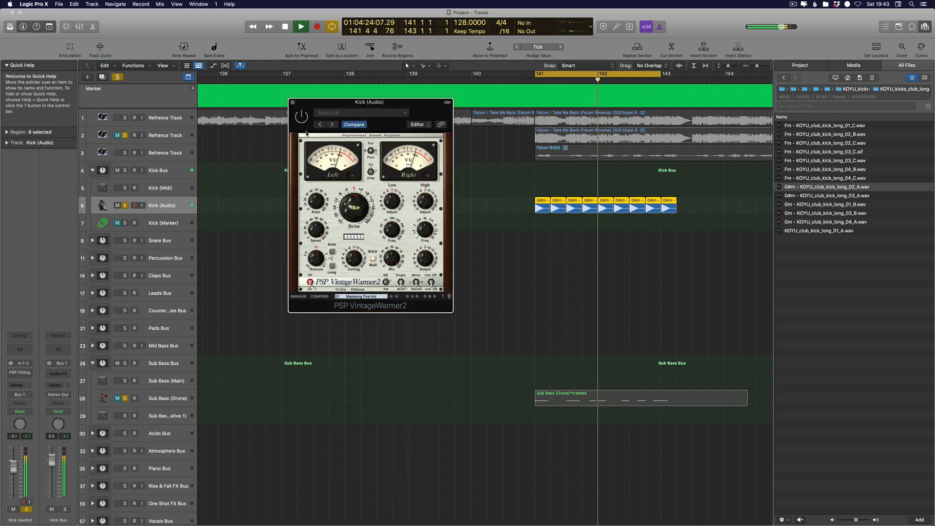
left_click(397, 296)
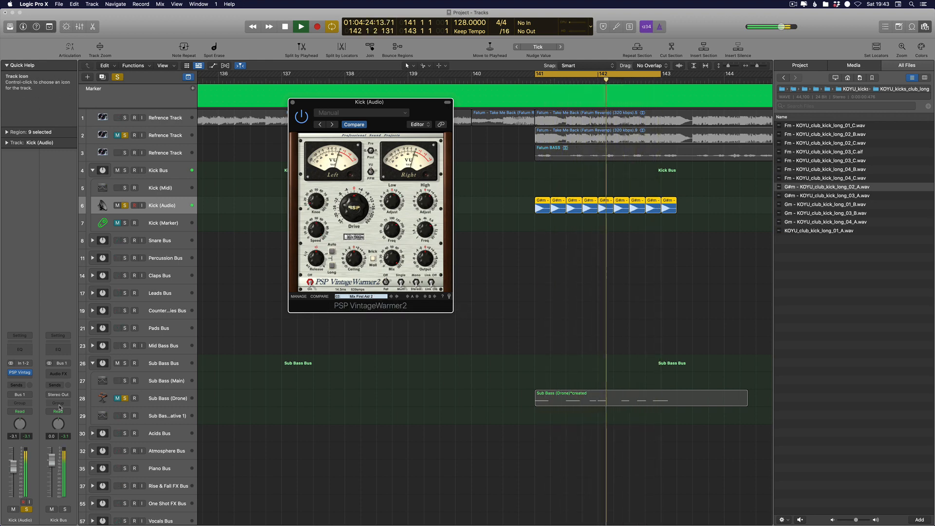
left_click(301, 117)
left_click(301, 117)
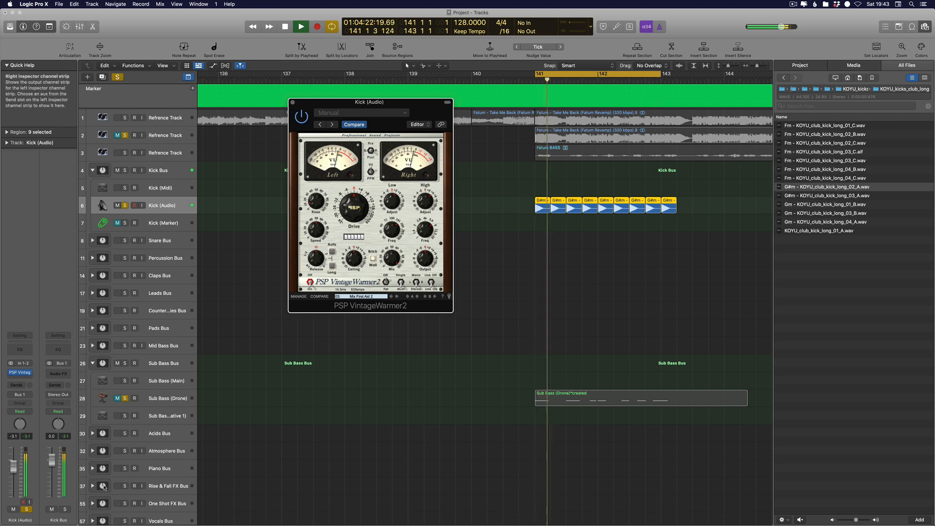
left_click(398, 297)
left_click(369, 298)
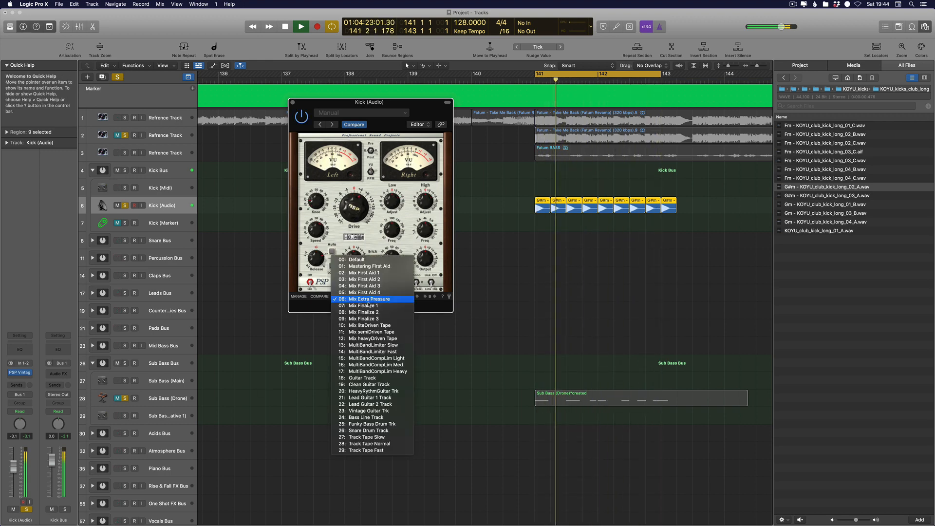
left_click(363, 274)
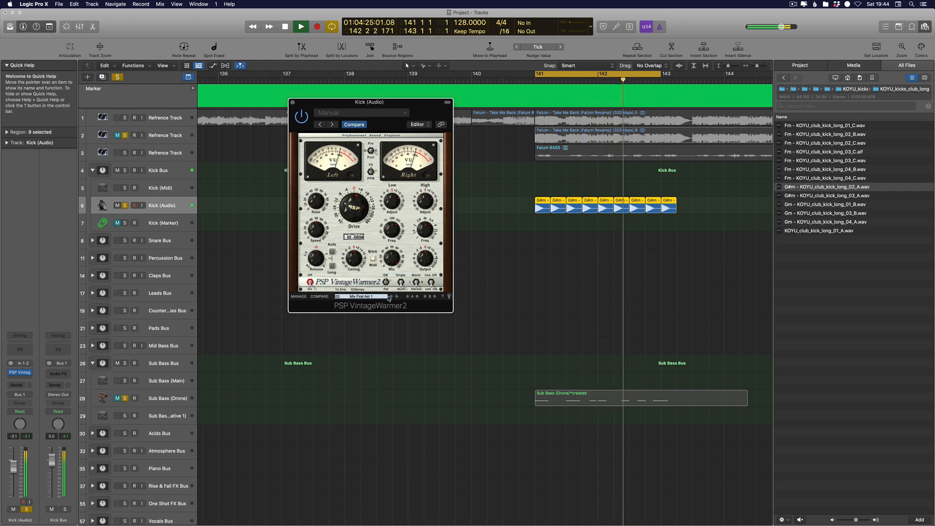
left_click(390, 297)
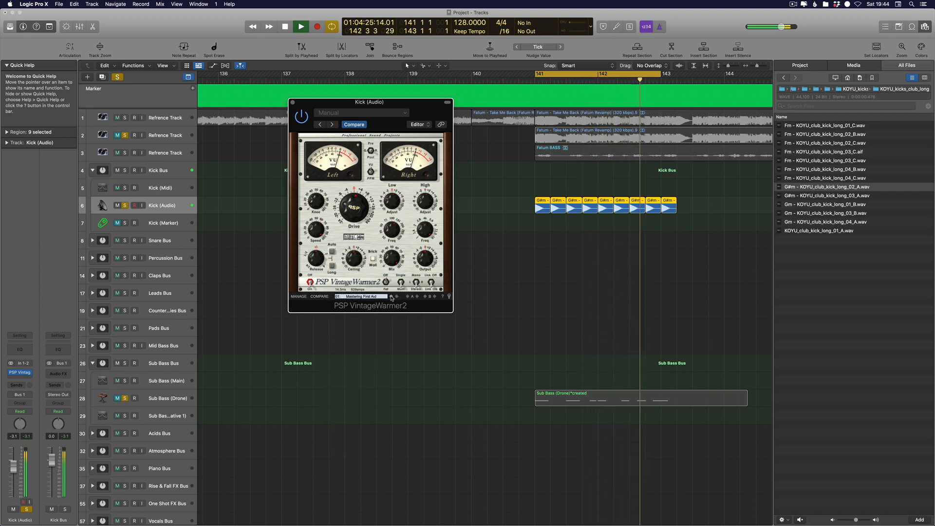
Add a Channel EQ to the Kick (Audio) track with a +1.1 dB high shelf at 3180 Hz and a +2.0 dB peak at 47.8 Hz
left_click(10, 372)
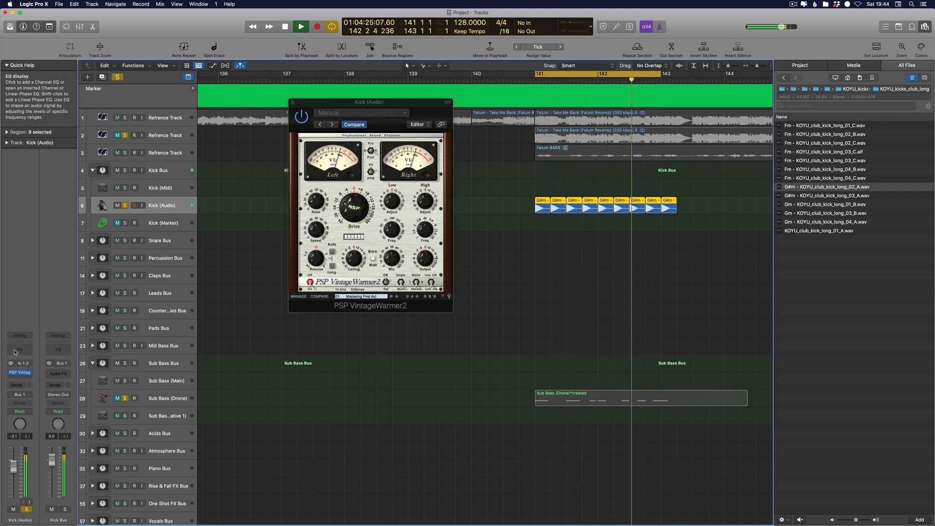
left_click(19, 349)
left_click(327, 145)
left_click(328, 145)
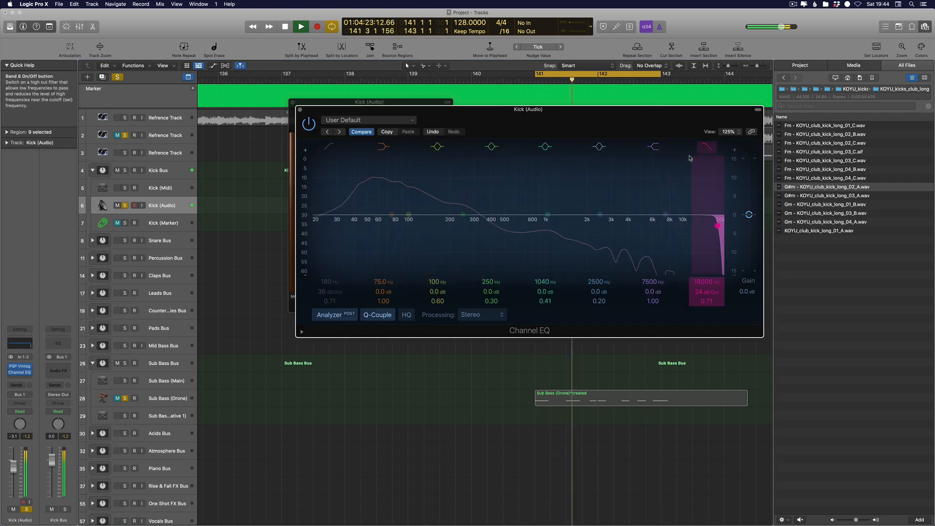
left_click_drag(657, 214, 613, 210)
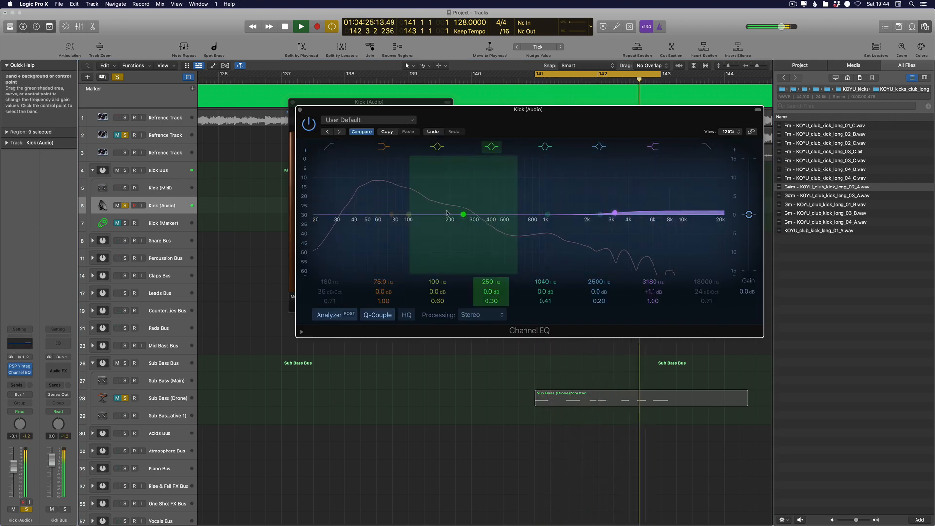
left_click_drag(463, 214, 366, 207)
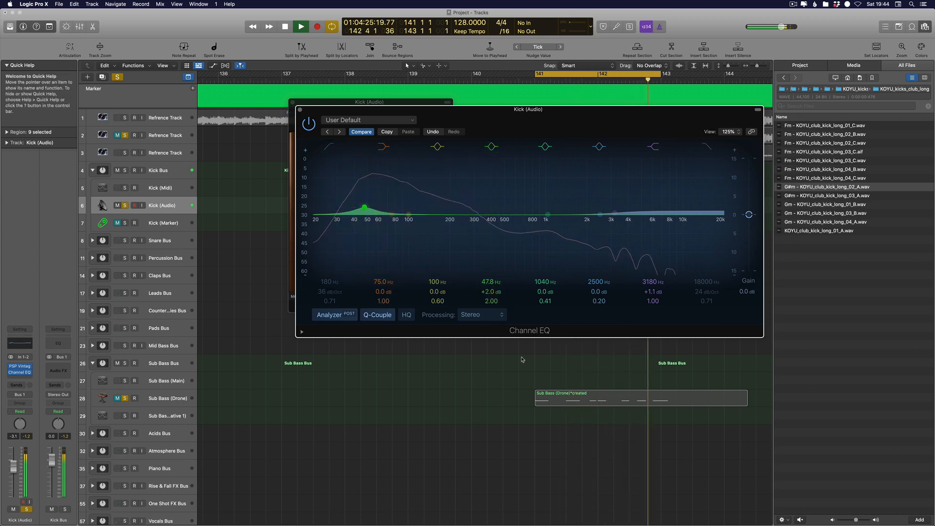
key("v")
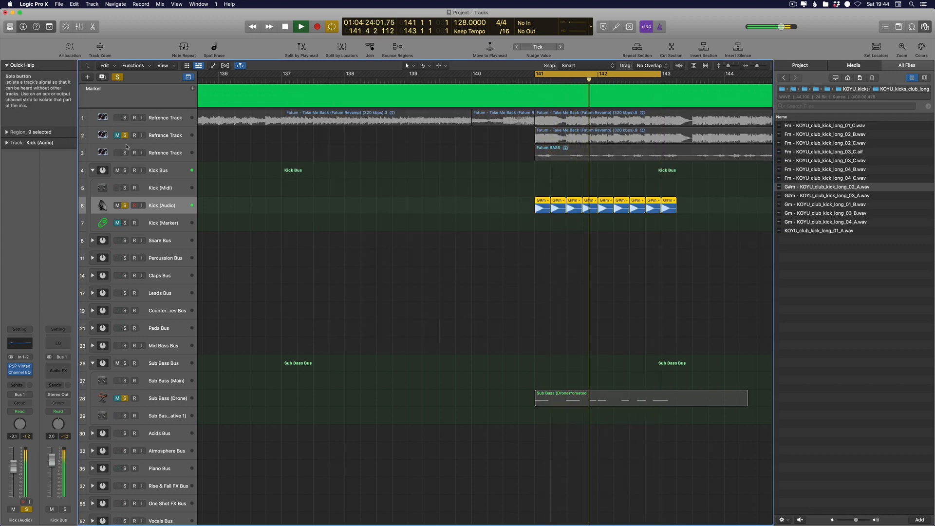
Unmute the duplicated reference track and set the low cut in its Channel EQ to 133 Hz
left_click(118, 135)
left_click(159, 136)
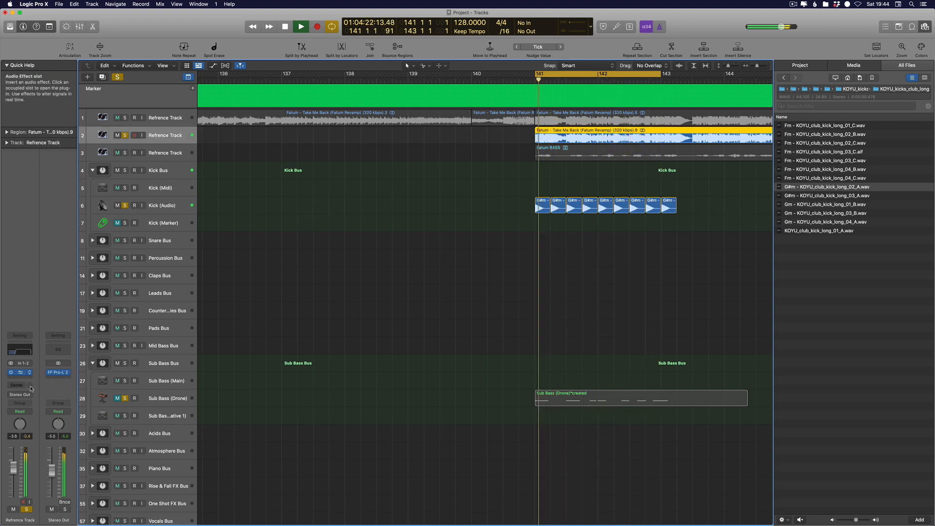
left_click(19, 372)
left_click_drag(412, 254, 442, 265)
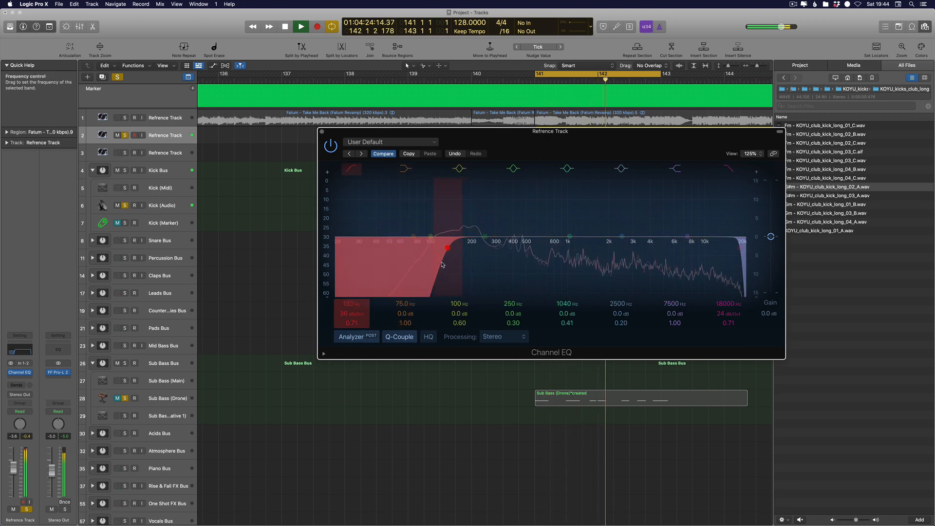
key("super+w")
Delete the surplus kick region on the first beat of bar 143, after the cycle end
scroll(560, 397, "up", 5)
scroll(575, 396, "right", 6)
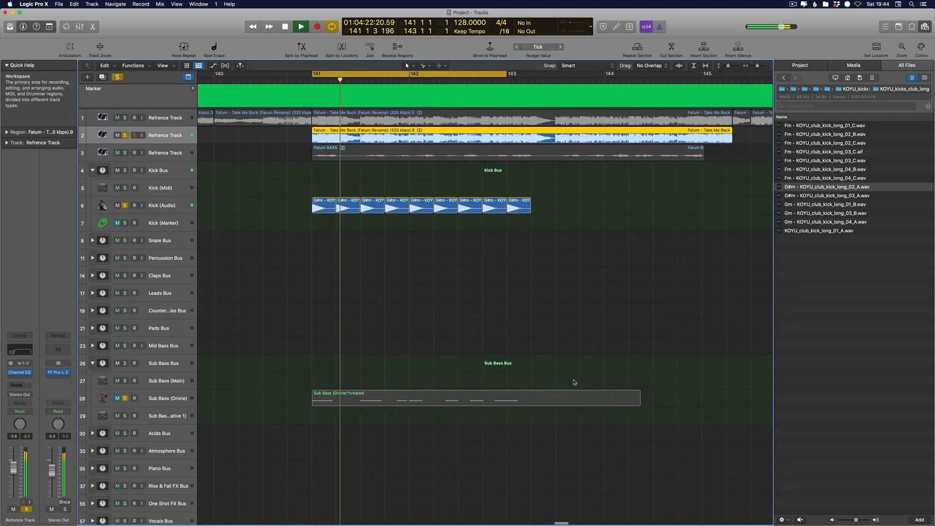
scroll(575, 382, "down", 5)
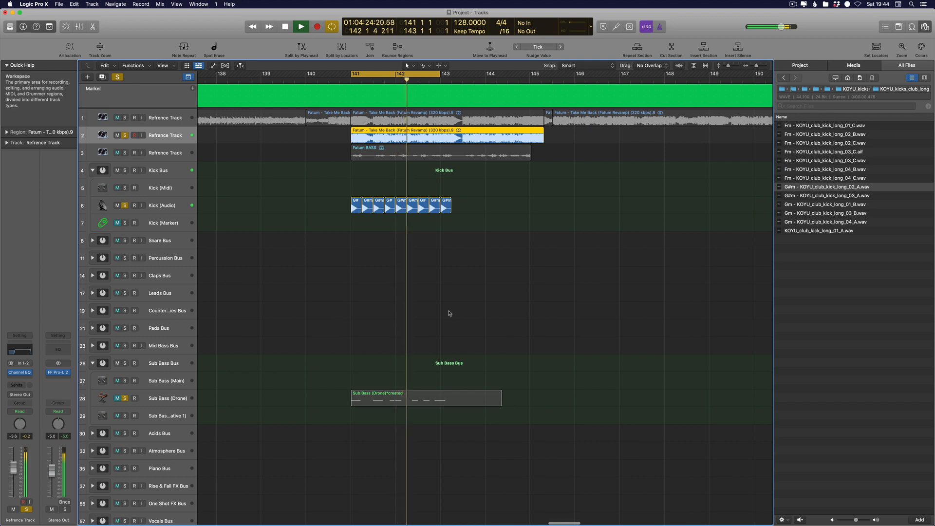
left_click(464, 264)
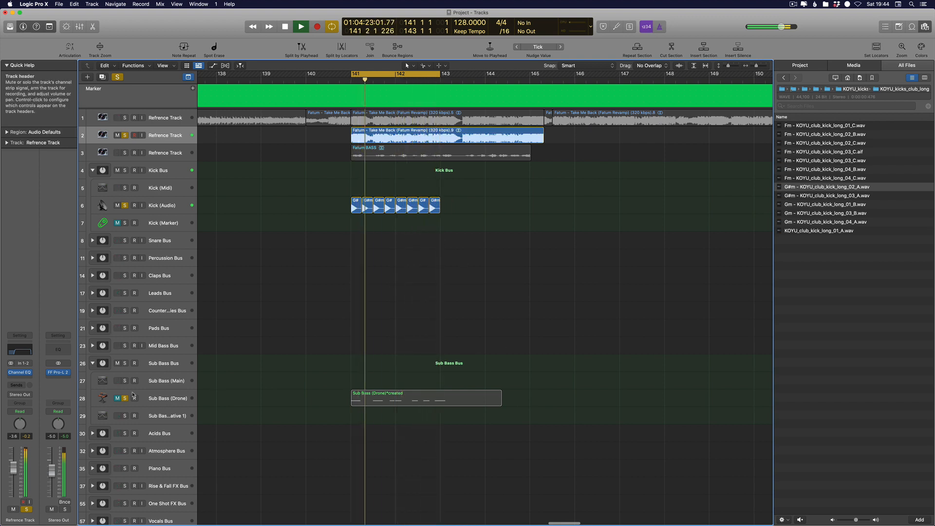
Unmute the Sub Bass (Drone) track and set its volume to -2.3 dB
left_click(117, 398)
left_click(181, 399)
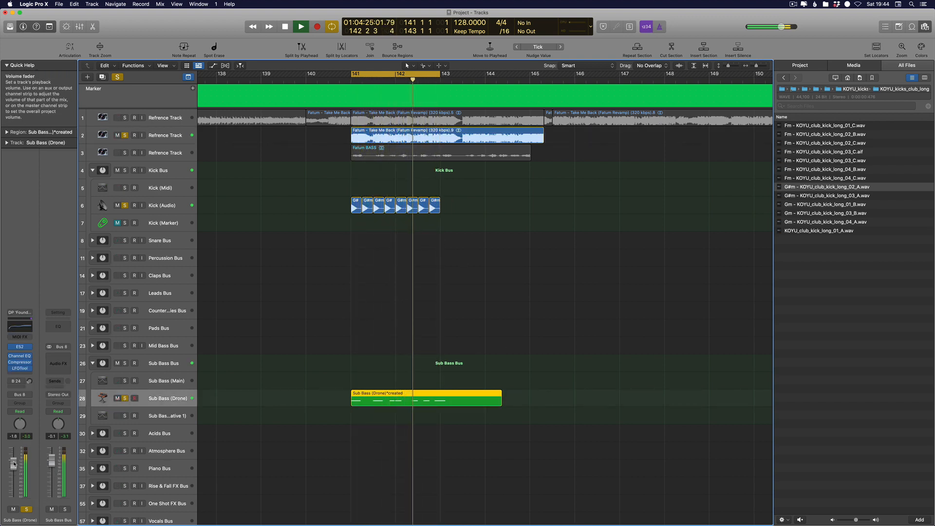
scroll(597, 493, "up", 2)
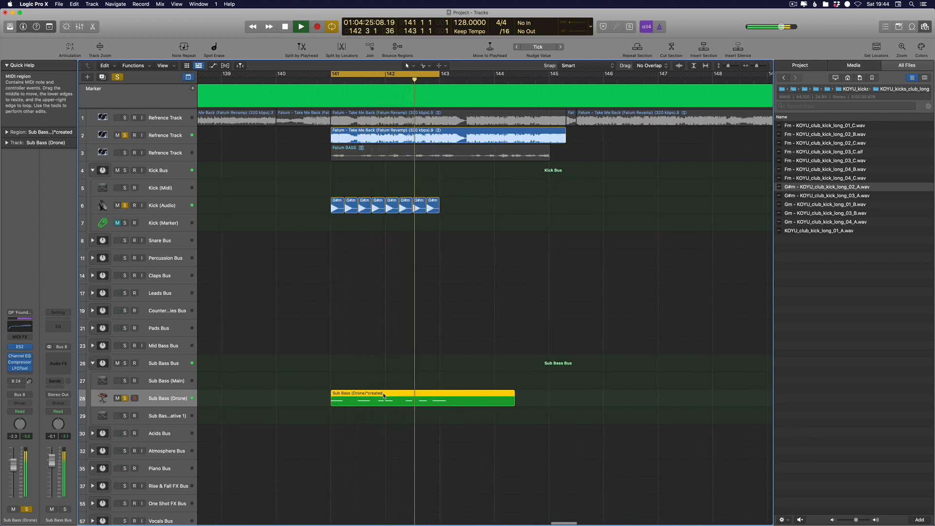
Copy the sub bass note at the start of bar 142 into the gap before the next note, keeping its pitch
double_click(438, 395)
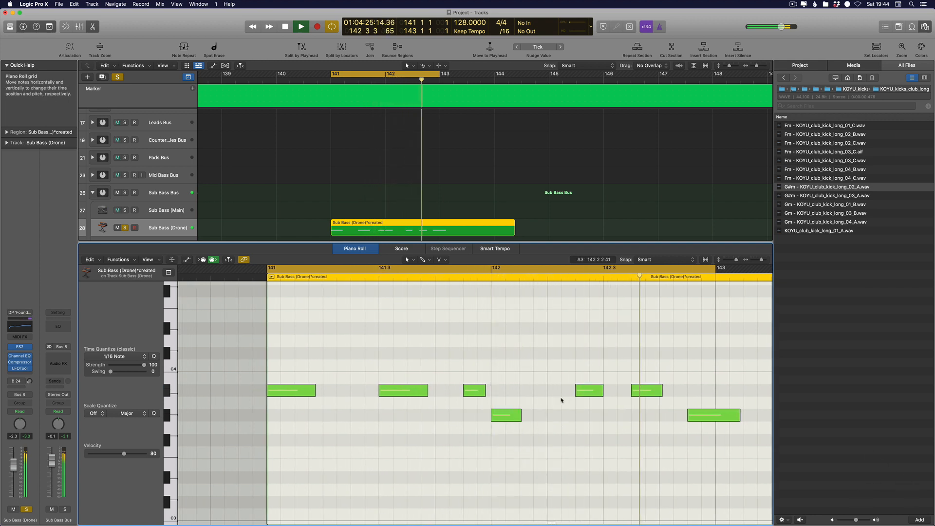
left_click(508, 415)
left_click_drag(526, 419, 567, 419)
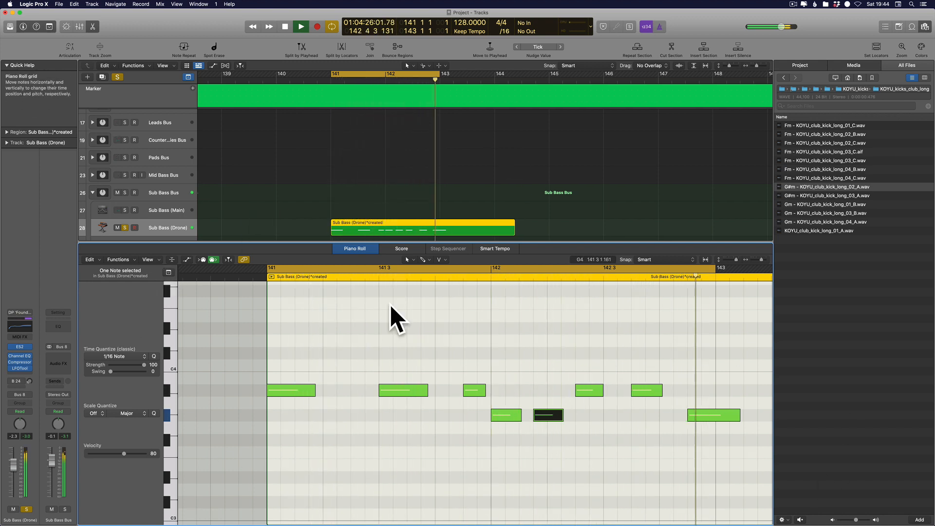
key("p")
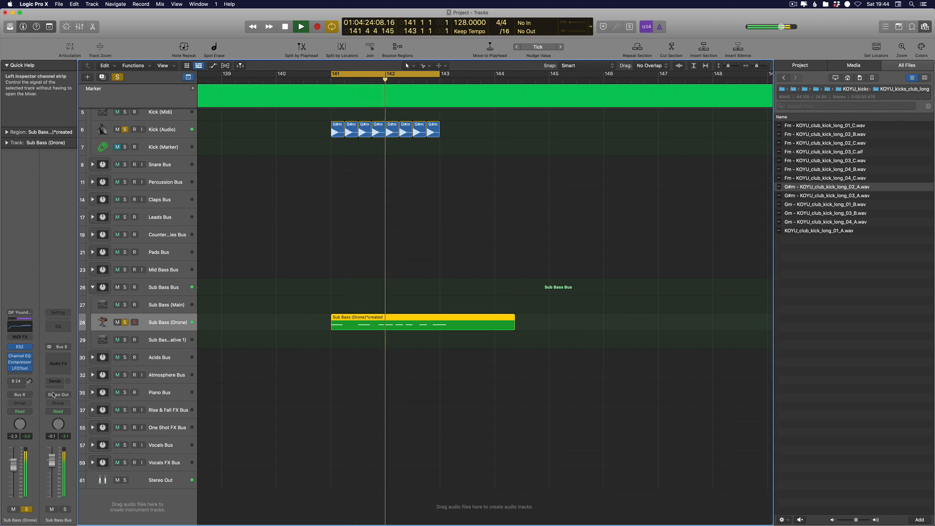
Transpose all the sub bass notes down one octave and set the Sub Bass (Drone) volume to -3.7 dB
double_click(342, 322)
key("super+a")
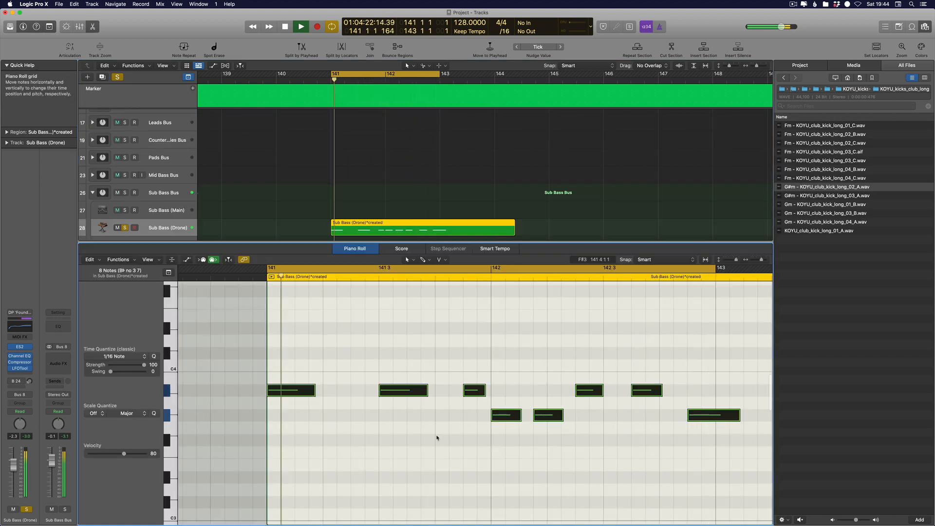
key("Delete")
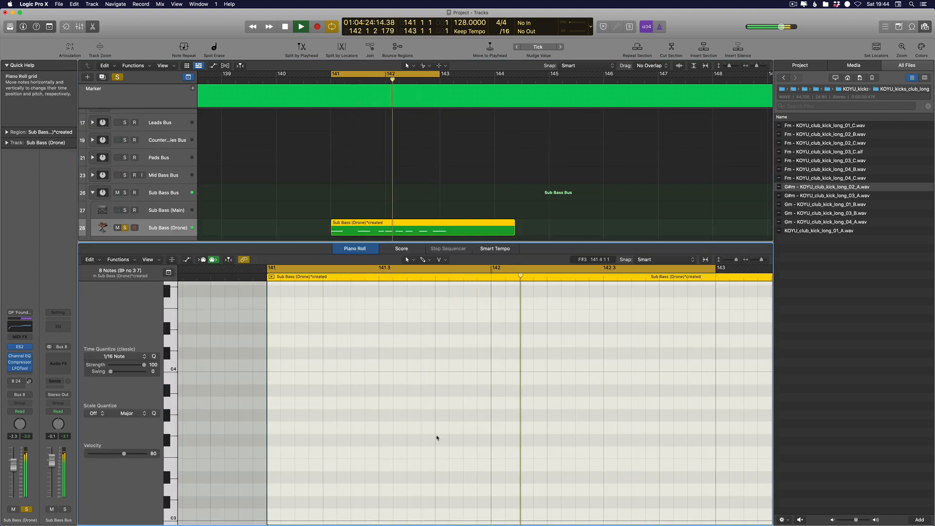
key("super+z")
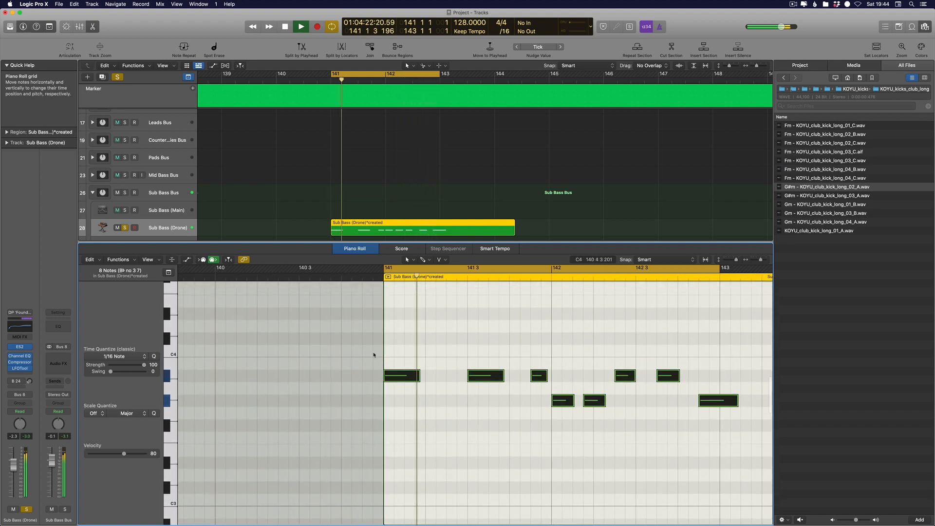
key("e")
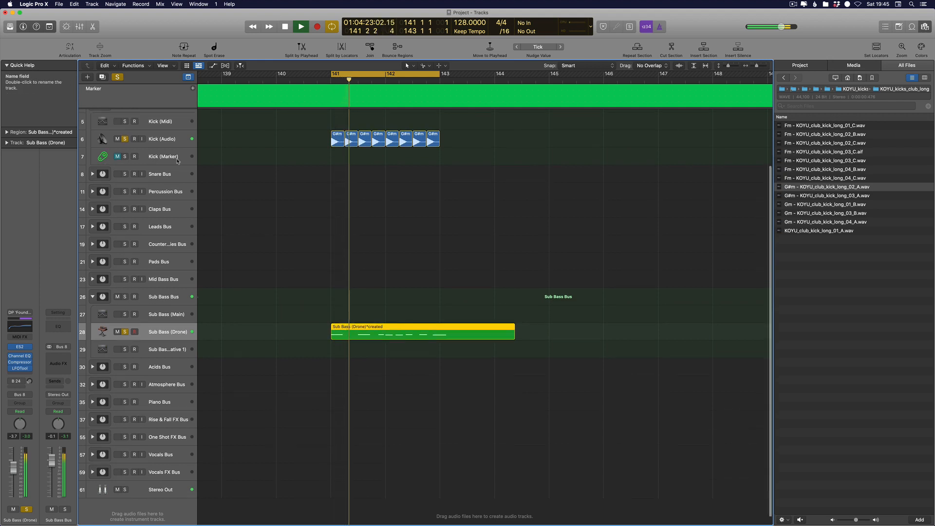
Set the high cut in the duplicated reference track's Channel EQ to 424 Hz
scroll(214, 146, "up", 5)
left_click(170, 139)
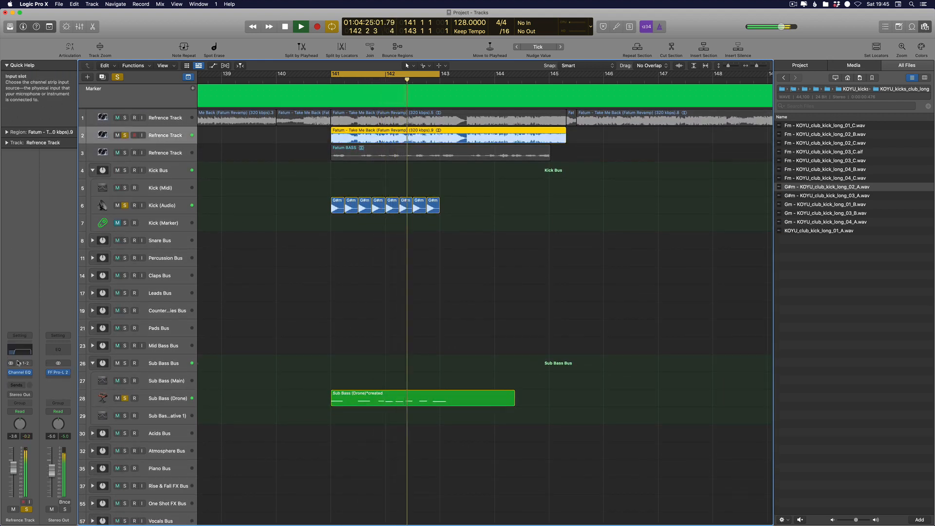
left_click(22, 374)
left_click_drag(730, 262, 506, 280)
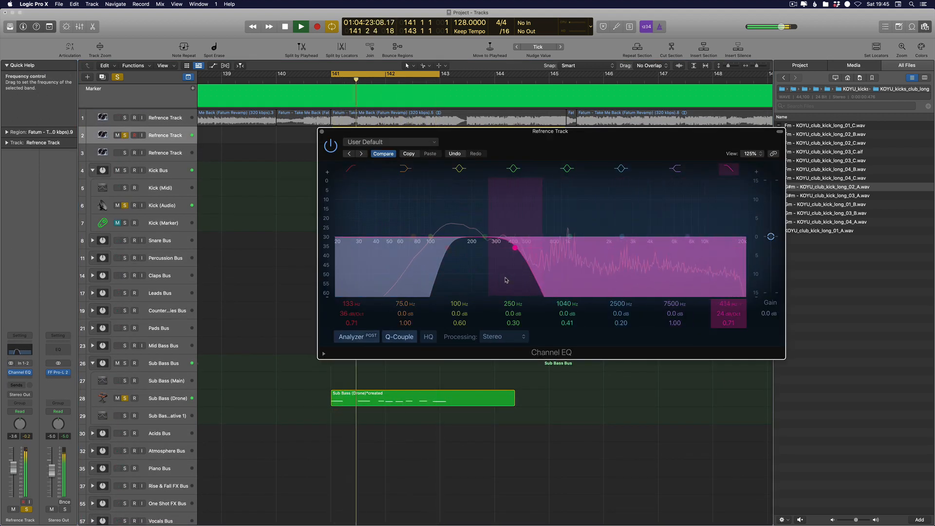
key("super+w")
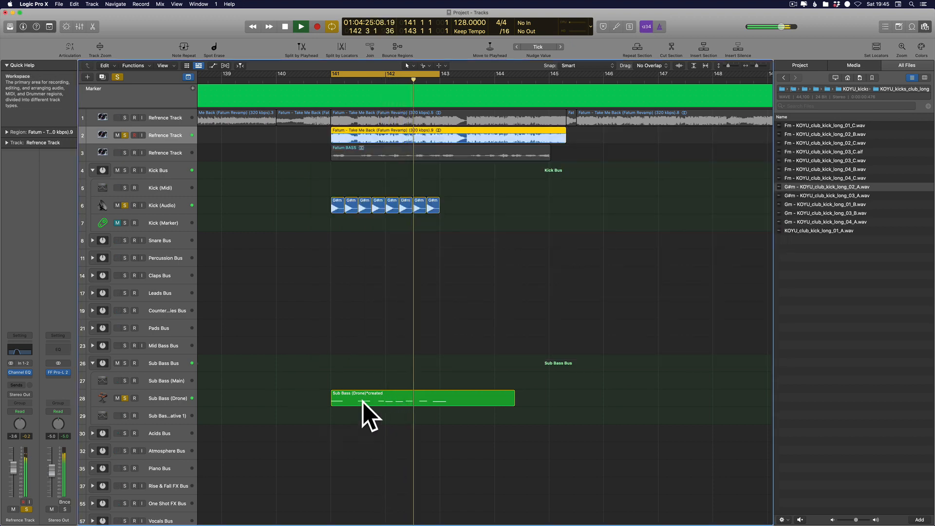
Reopen the Sub Bass (Drone) region, select all its notes and shift them down another octave
double_click(375, 393)
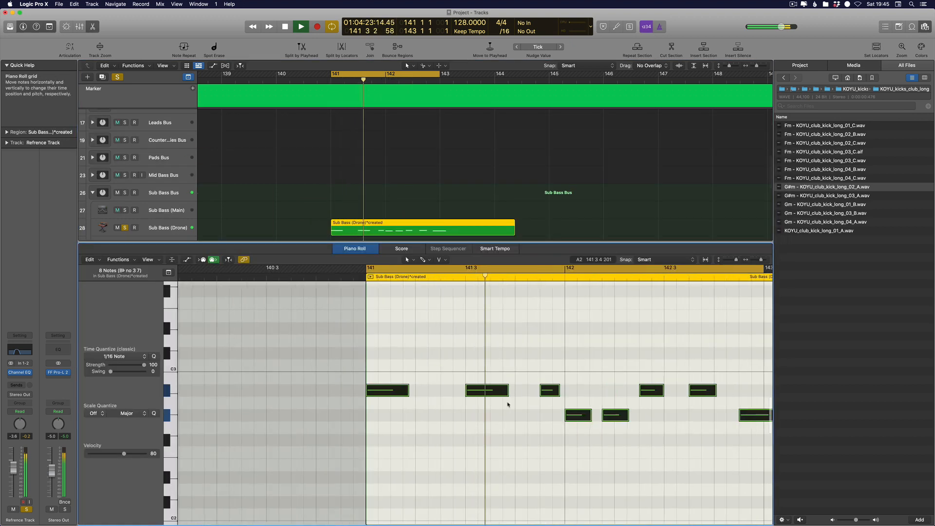
scroll(537, 420, "right", 4)
left_click(404, 463)
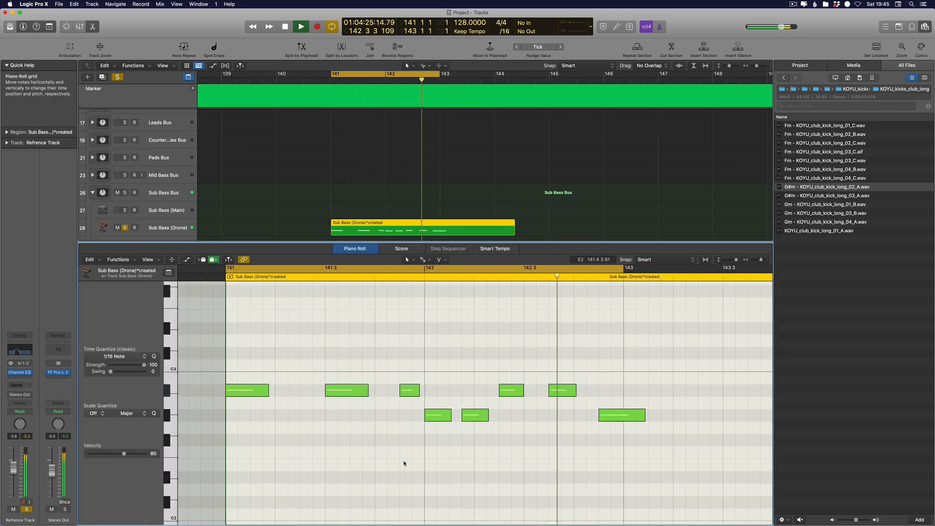
key("super+a")
key("alt+shift+Down")
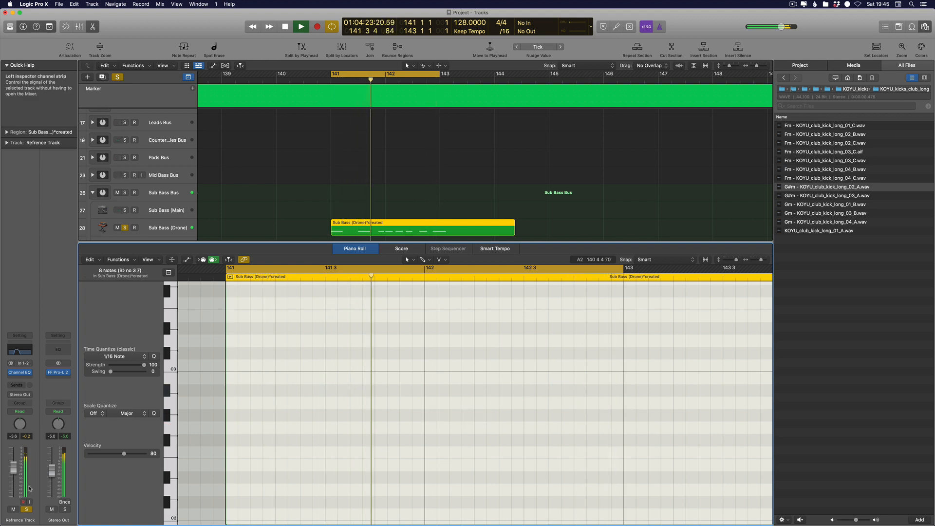
key("e")
Inspect the ES2 synth on the Sub Bass (Drone) track and set the track's volume to -3.2 dB
left_click(151, 323)
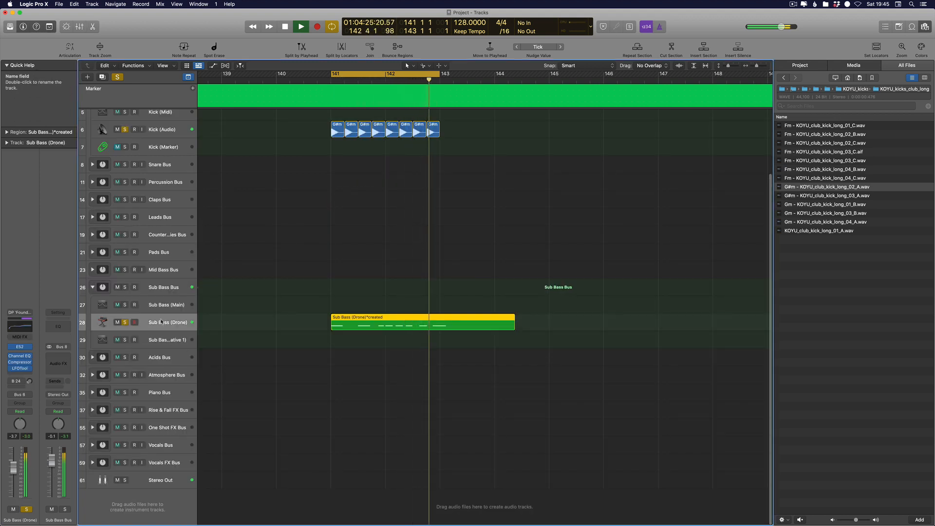
left_click(20, 346)
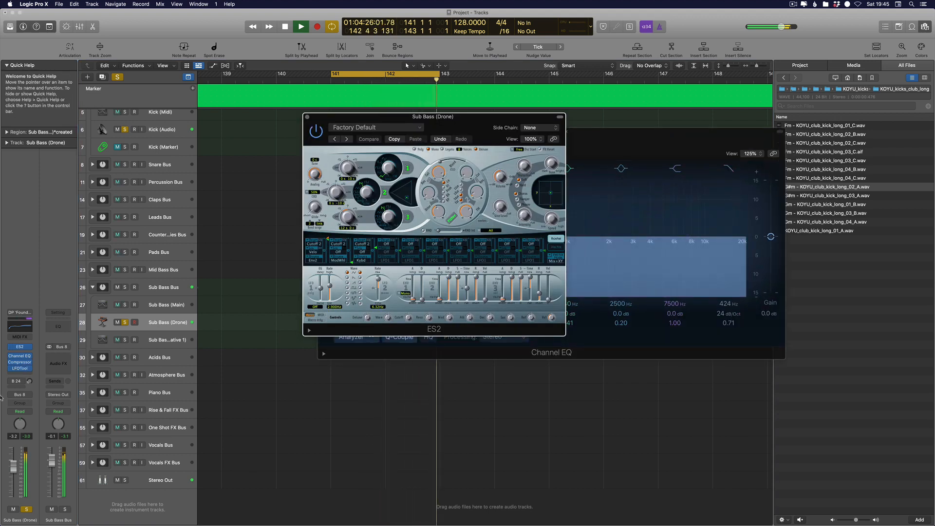
key("v")
Mute the Kick (Audio) track and the duplicated reference track so the sub bass plays alone
scroll(262, 200, "up", 1)
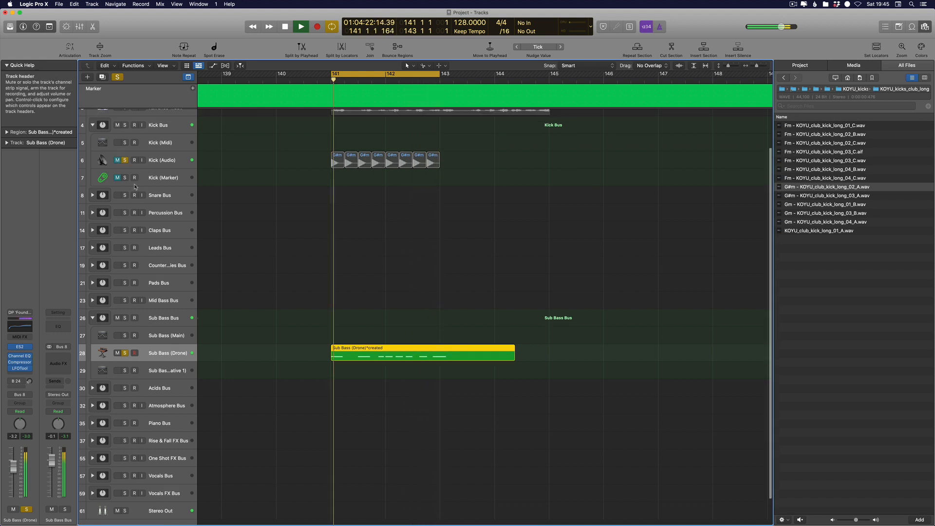
scroll(112, 203, "up", 3)
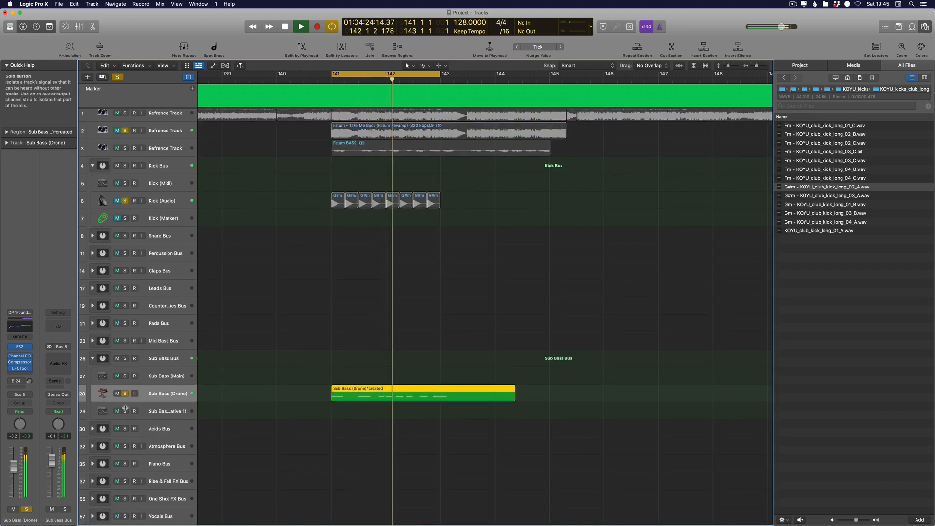
Bypass the Channel EQ on the Sub Bass (Drone) track
right_click(19, 356)
left_click(18, 357)
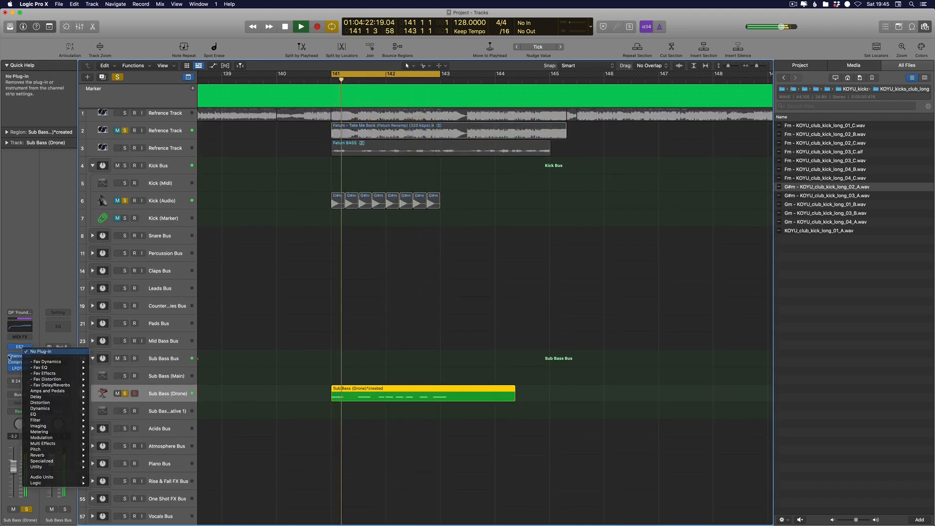
left_click(20, 356, "alt")
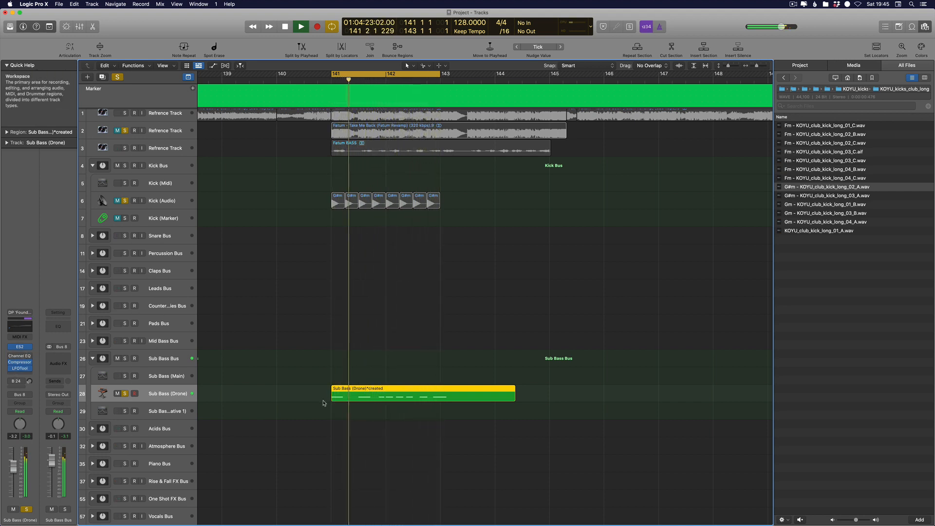
Copy the Sub Bass (Drone) region onto the Sub Bass (Main) track and solo that track instead of the drone
left_click_drag(364, 395, 364, 378)
left_click(124, 378)
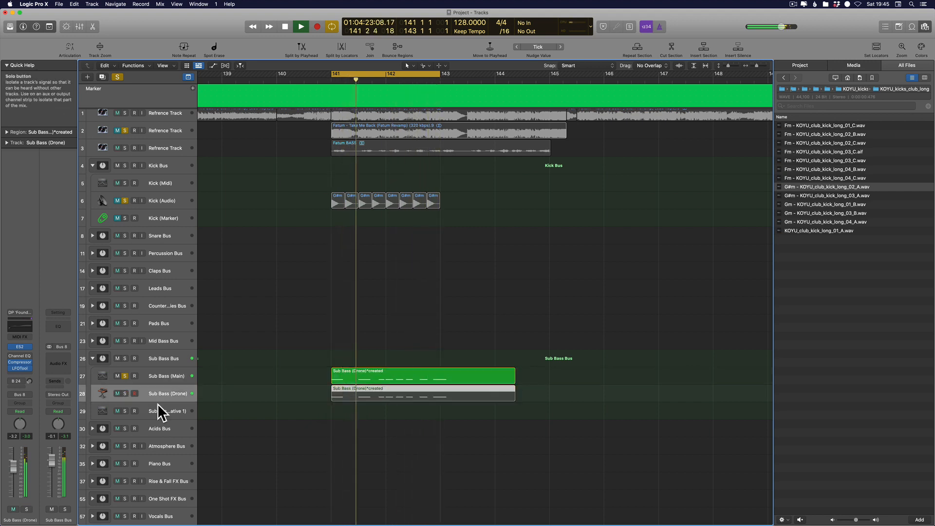
Transpose all notes in the copied Sub Bass (Main) region down one octave
double_click(396, 381)
key("space")
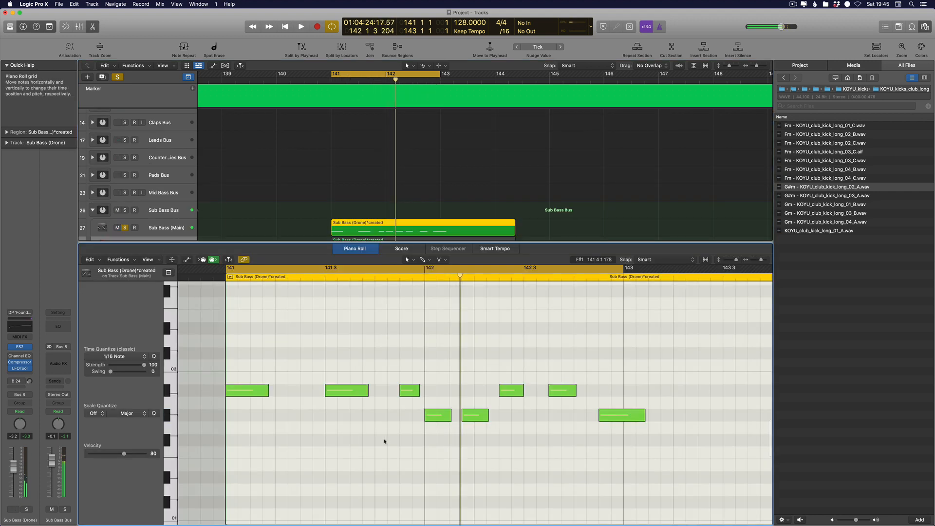
key("super+a")
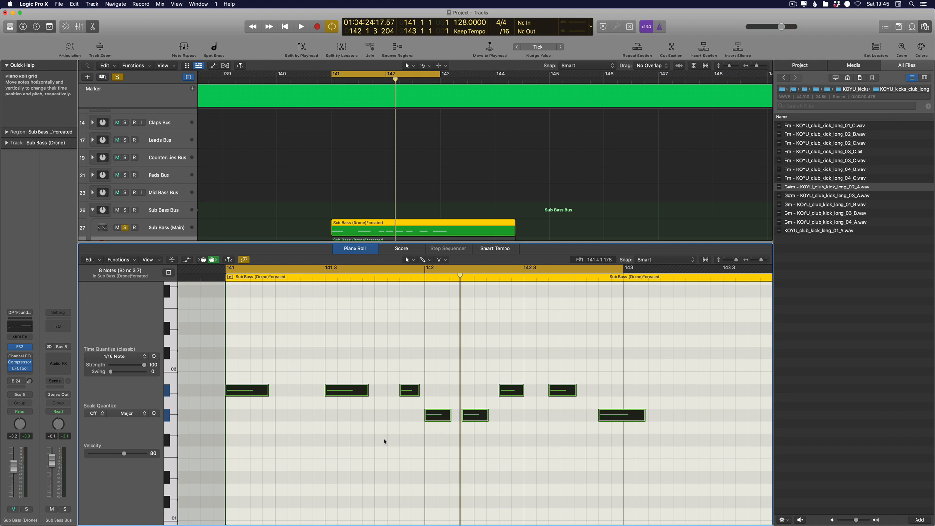
key("alt+shift+Down")
key("space")
scroll(302, 411, "down", 3)
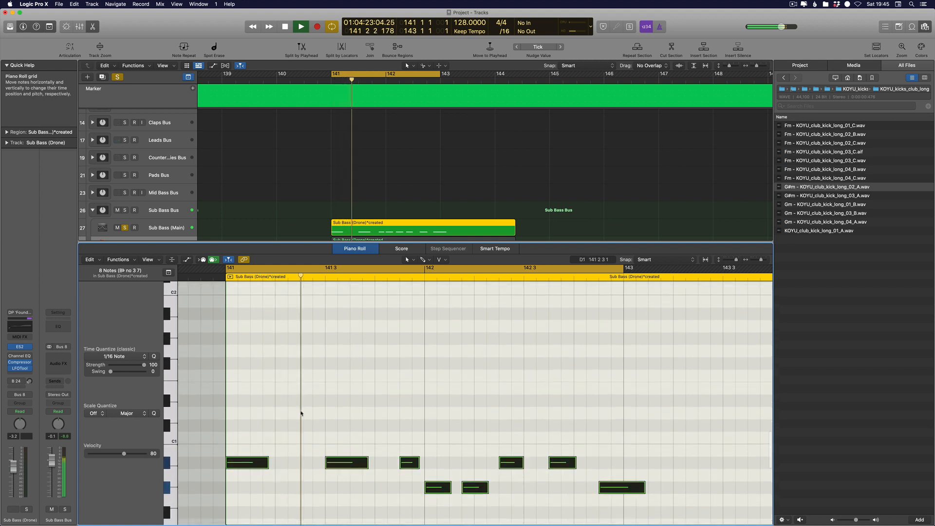
key("e")
Show the Sub Bass (Main) track's plug-ins, add a stereo PSP VintageWarmer2 and load its Bass Line Track preset
left_click(157, 305)
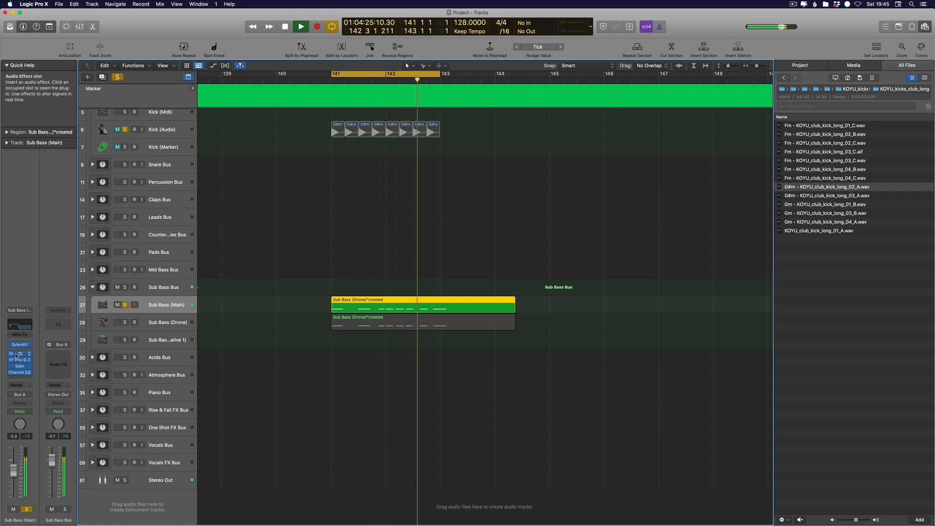
key("v")
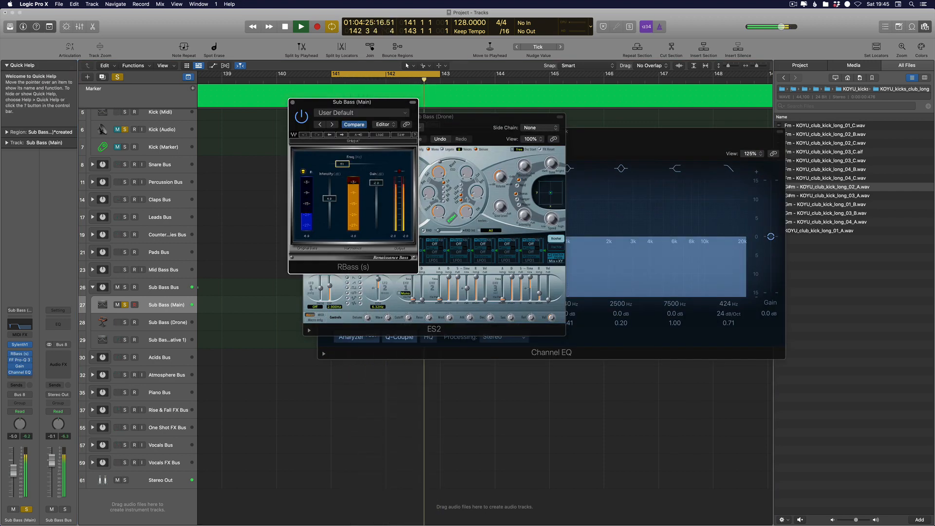
left_click(20, 378)
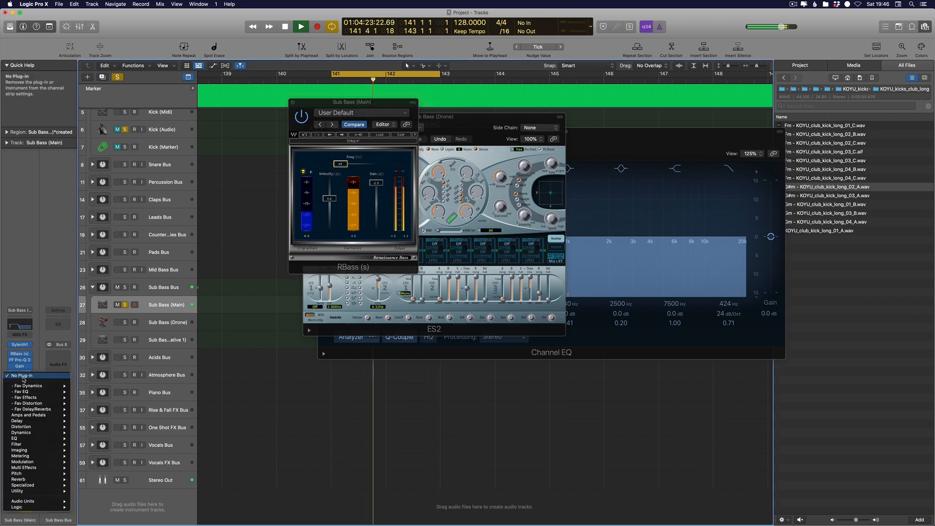
mouse_move(34, 386)
mouse_move(100, 398)
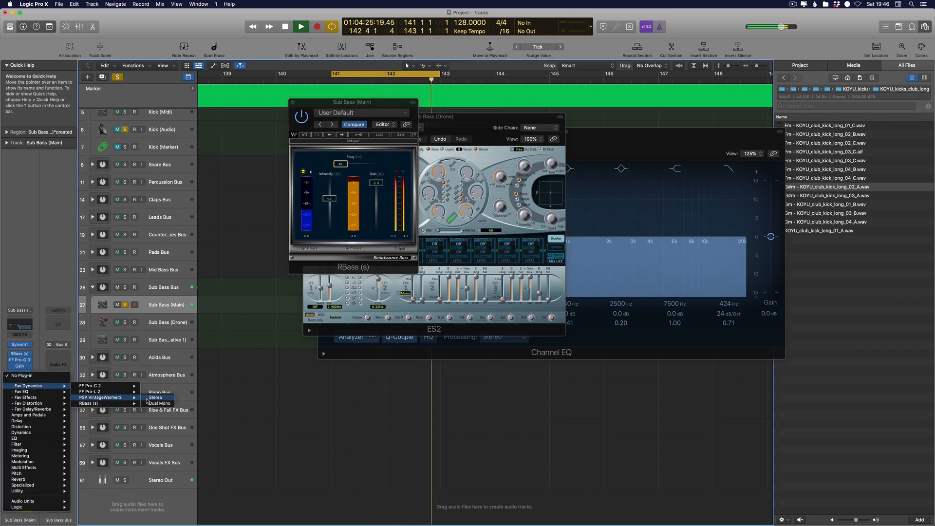
left_click(152, 397)
left_click(371, 305)
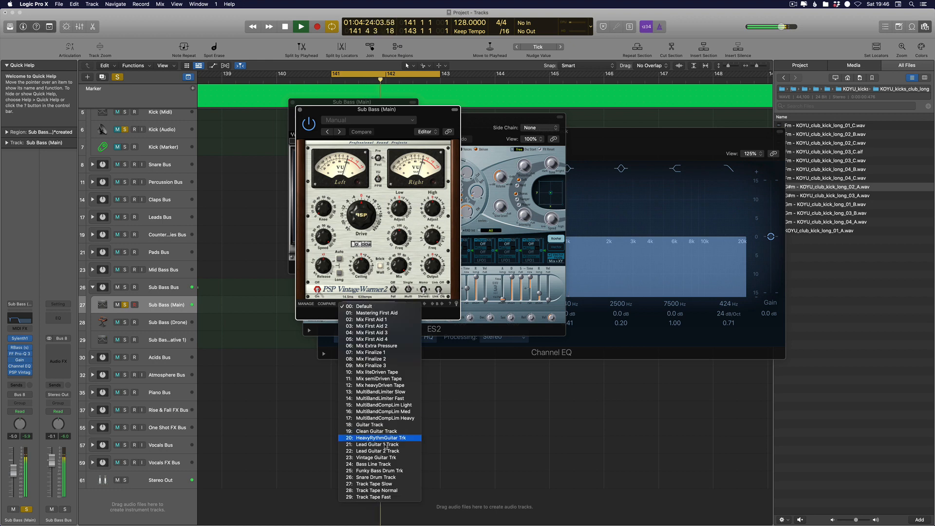
left_click(385, 465)
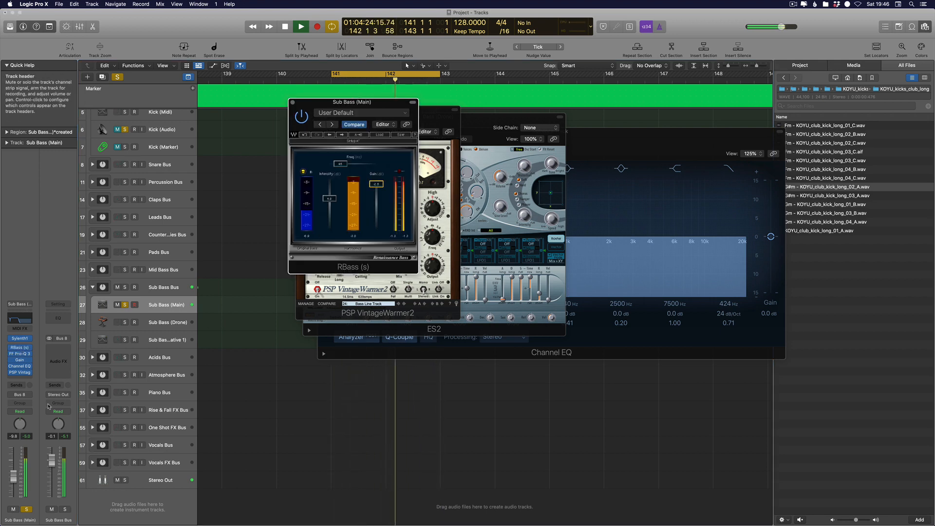
Review the PSP VintageWarmer2 preset list on Sub Bass (Main), keeping the Bass Line Track preset
left_click(11, 366)
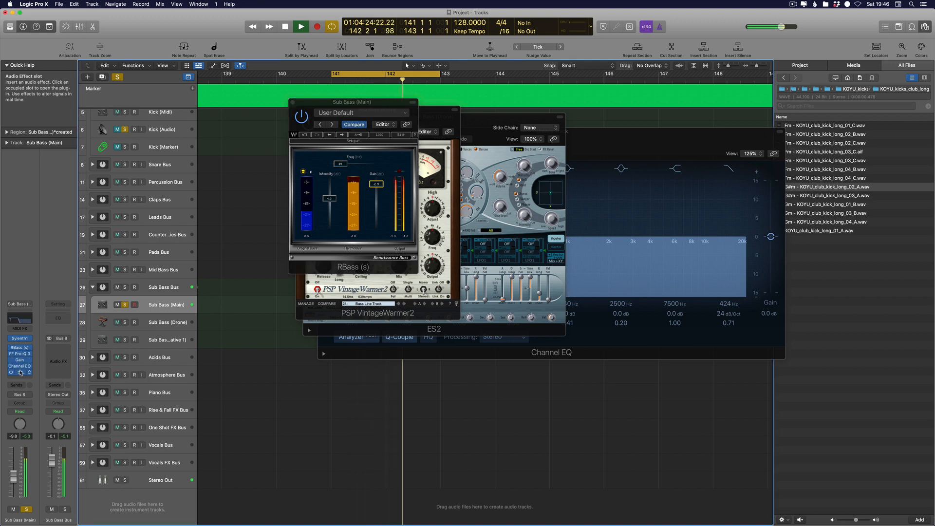
left_click(370, 304)
left_click(372, 303)
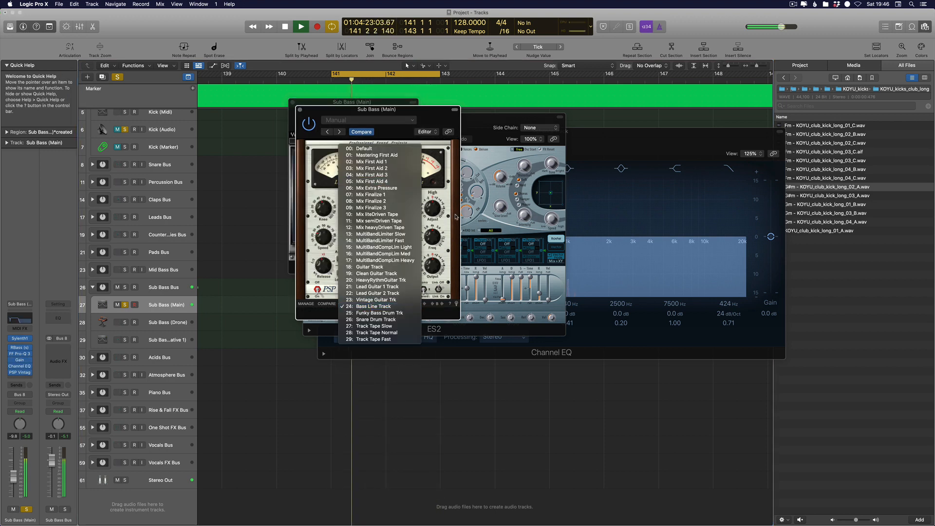
left_click(455, 217)
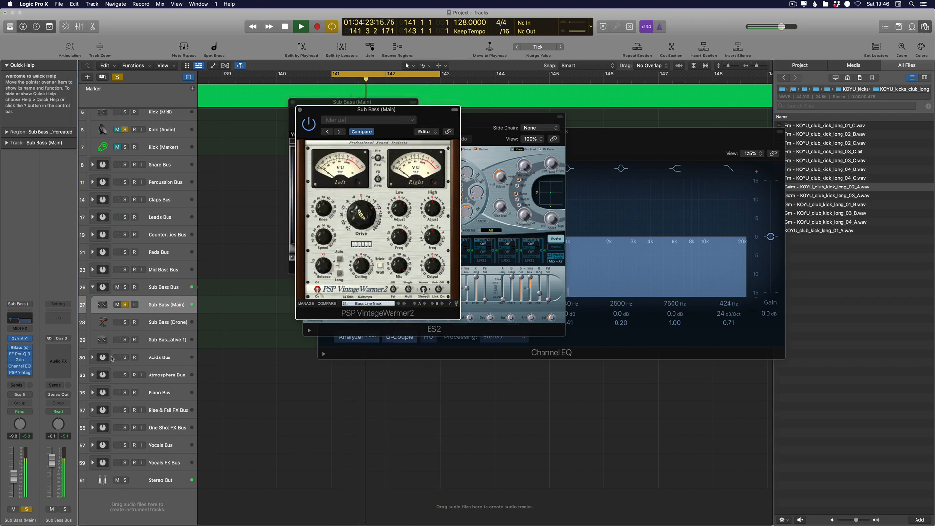
Place PSP VintageWarmer2 ahead of the Channel EQ on Sub Bass (Main) and set the track's volume to -7.8 dB
left_click(20, 372)
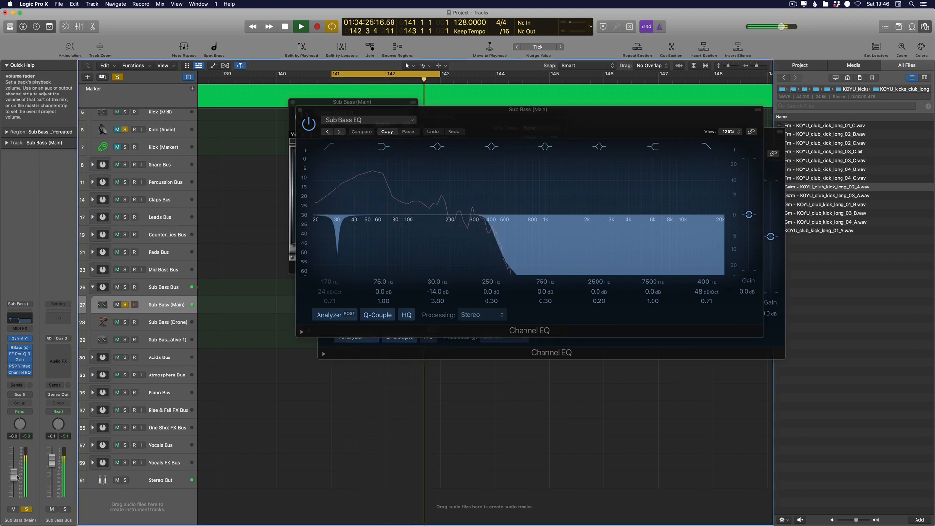
left_click(21, 348)
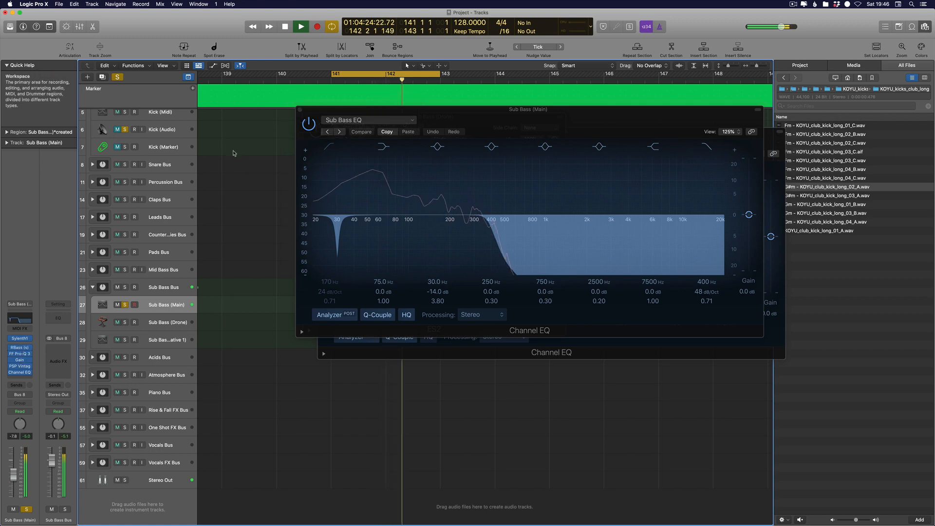
Lower the RBass frequency and raise its gain slightly on Sub Bass (Main), checking the spectrum in the Channel EQ
left_click(20, 348)
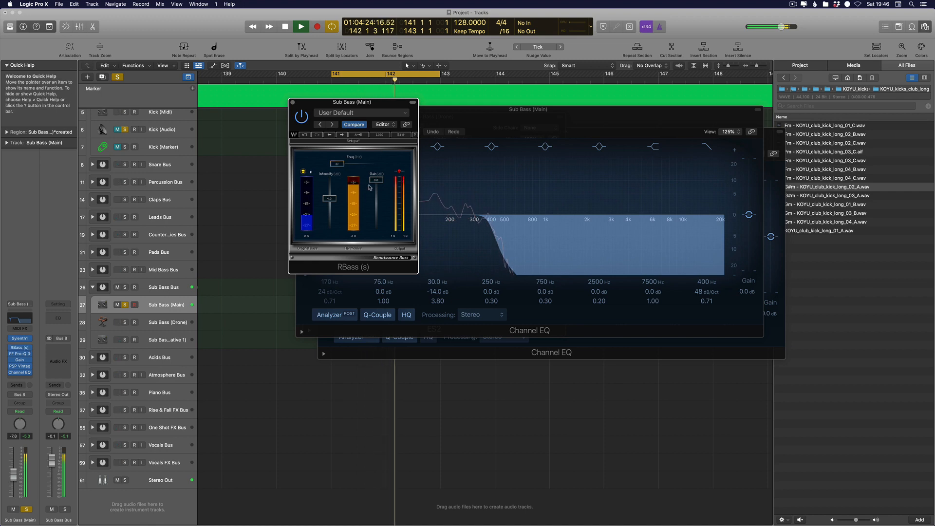
left_click(20, 372)
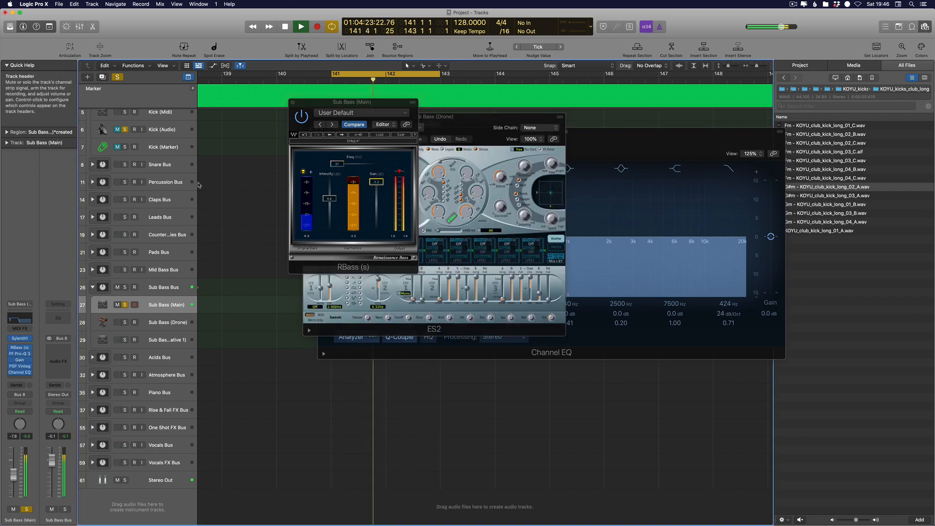
left_click(20, 372)
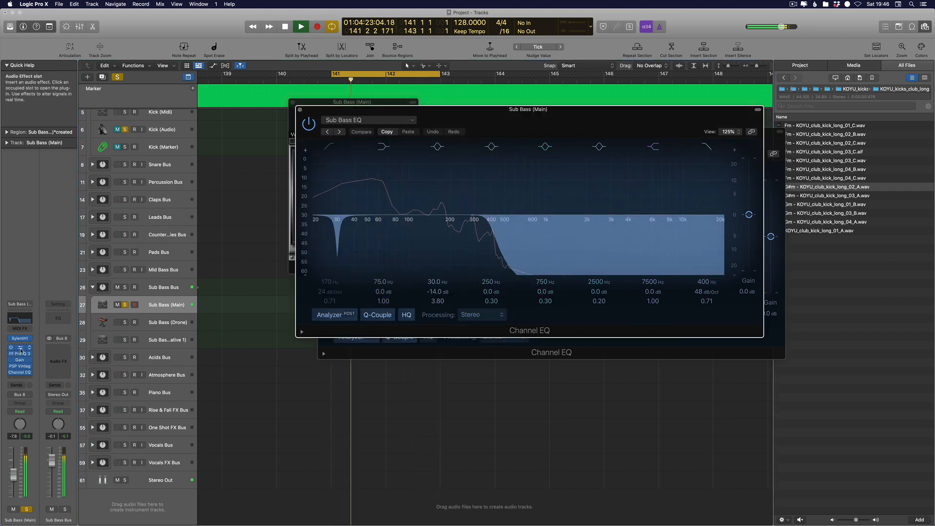
Boost the low end in Sub Bass (Main)'s FF Pro-Q 3 by about 3 dB around 58 Hz
left_click(20, 354)
left_click(408, 240)
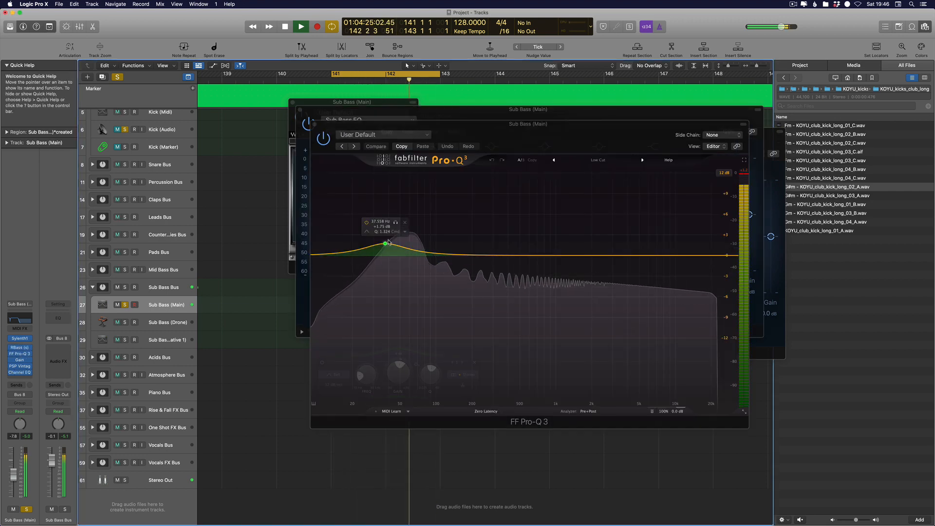
left_click_drag(408, 241, 408, 234)
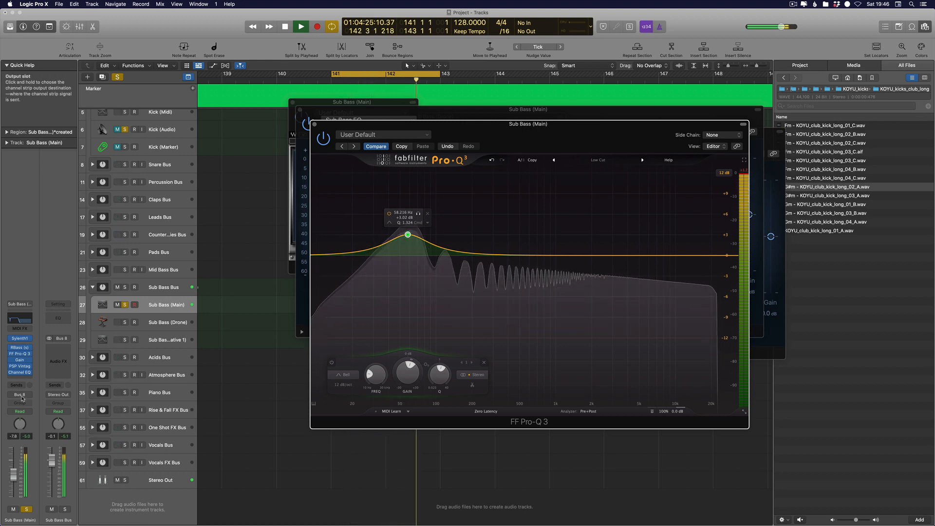
Add a send from Sub Bass (Main) to Bus 27 (Distortion) and set its level to -22.2 dB
left_click(20, 385)
mouse_move(29, 394)
mouse_move(91, 305)
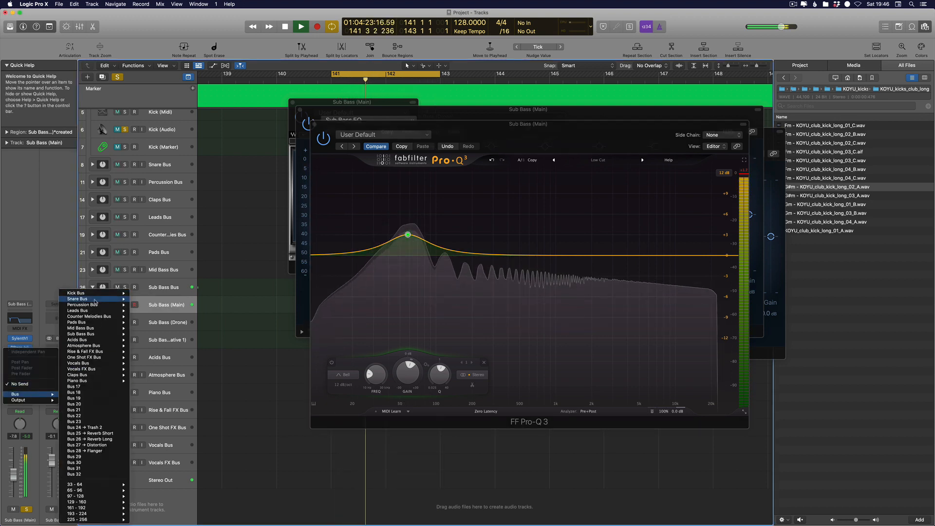
left_click(88, 444)
left_click_drag(30, 382, 29, 381)
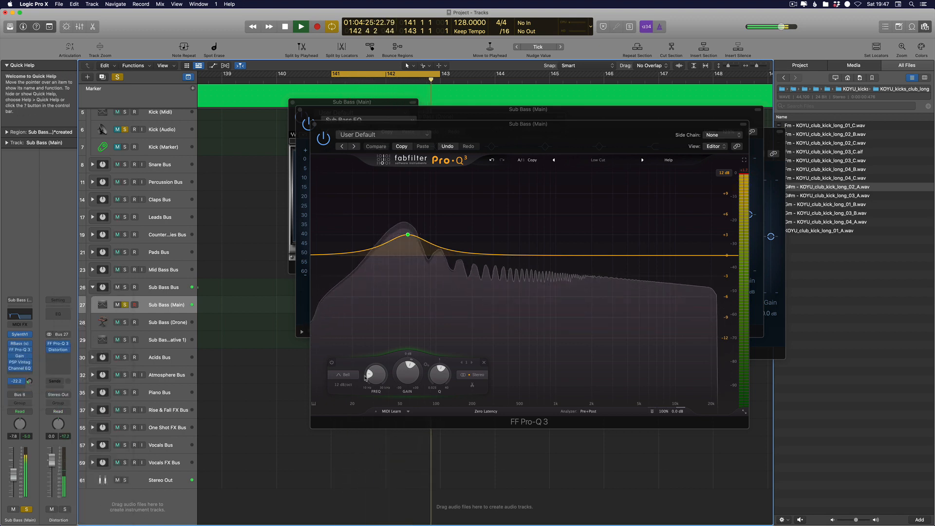
Hide the plug-in windows and unmute the Kick (Audio) track to hear it with the sub bass
key("v")
key("super+Up")
left_click(117, 189)
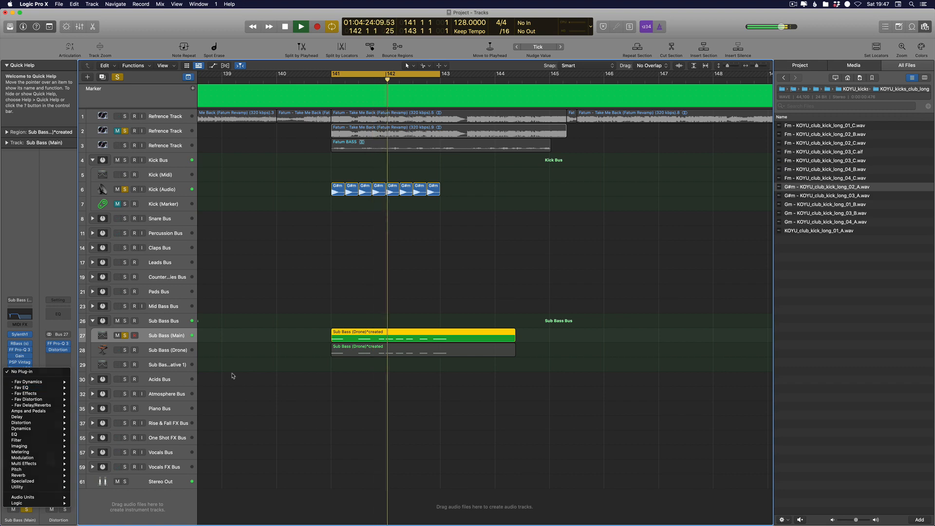
Trim the Sub Bass (Main) region to end at bar 143 and turn off solo on Kick (Audio) and the duplicated reference track
key("space")
double_click(337, 339)
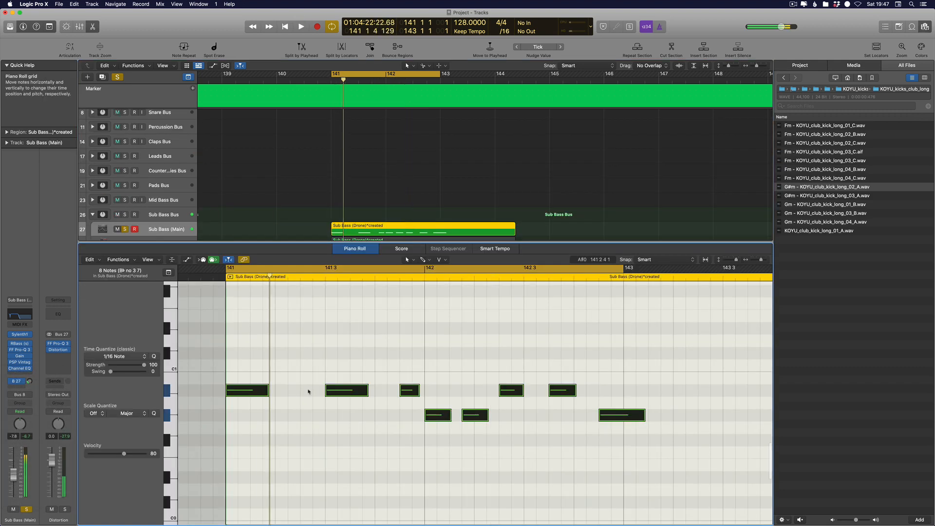
left_click(261, 402)
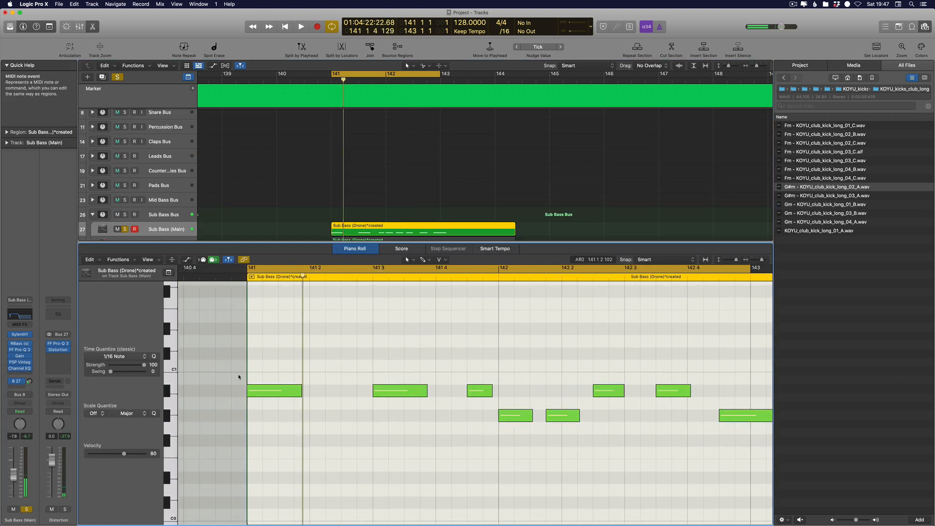
key("e")
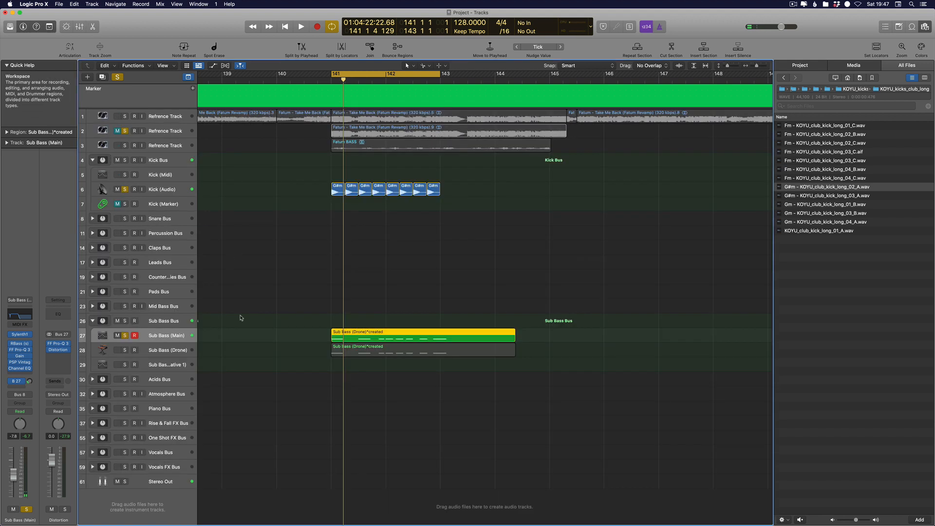
left_click_drag(514, 338, 380, 364)
key("space")
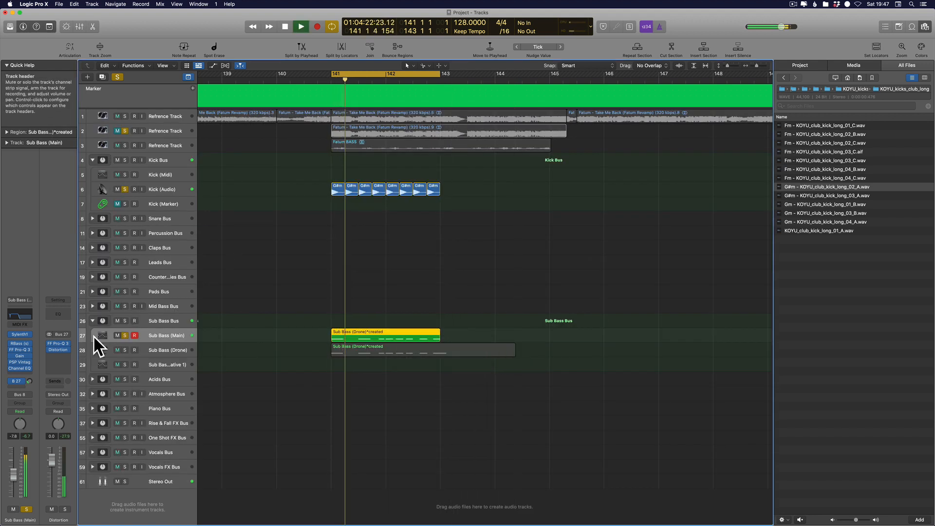
left_click(126, 189)
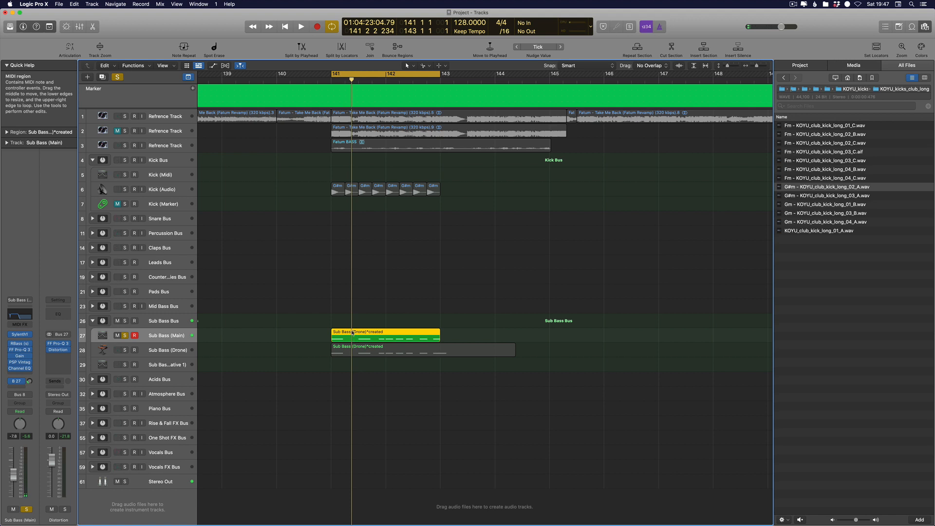
left_click(350, 338)
key("super+b")
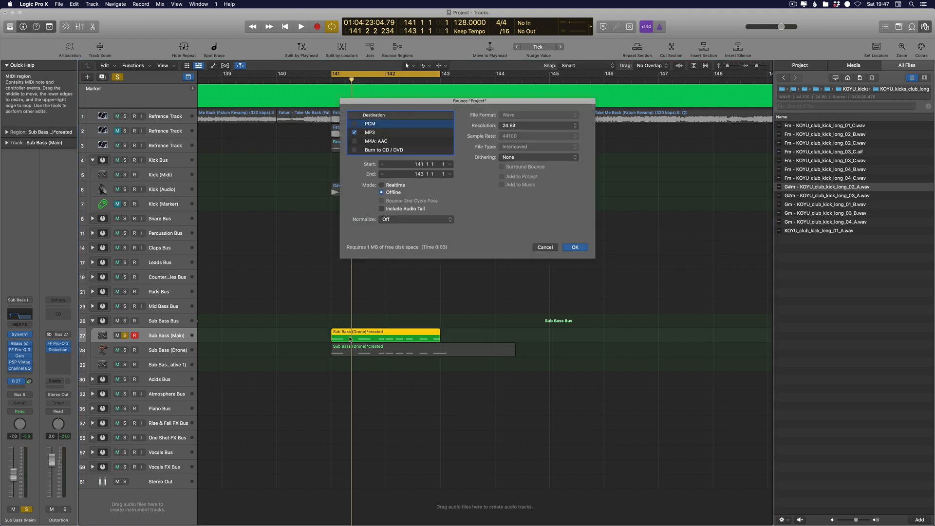
key("Escape")
left_click(357, 324)
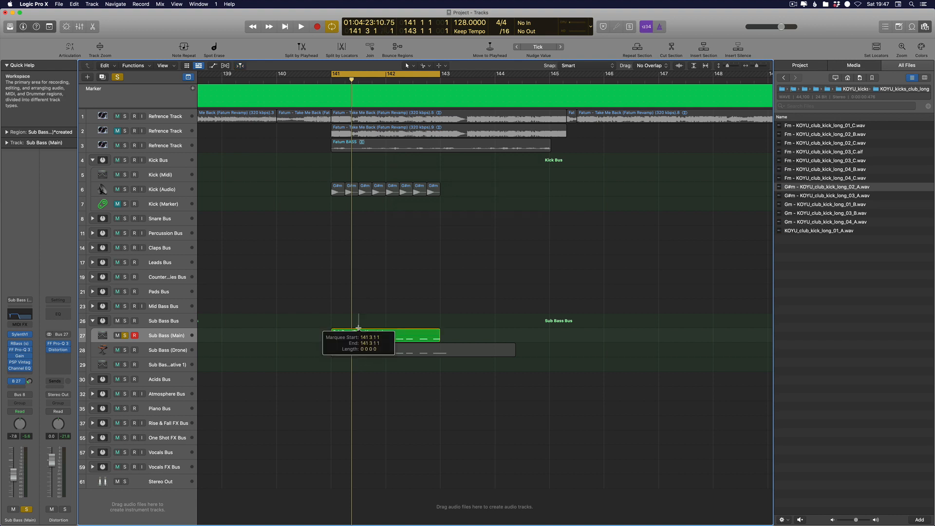
left_click(351, 335)
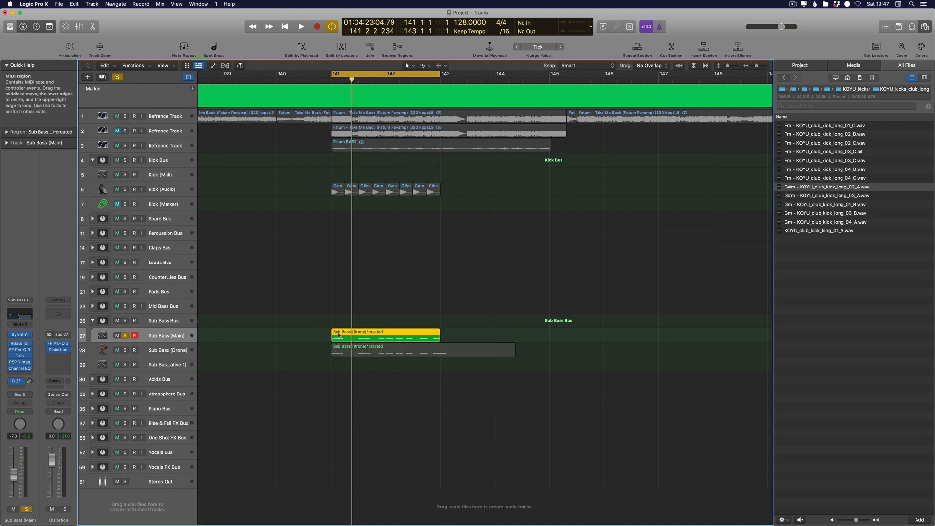
left_click(345, 336)
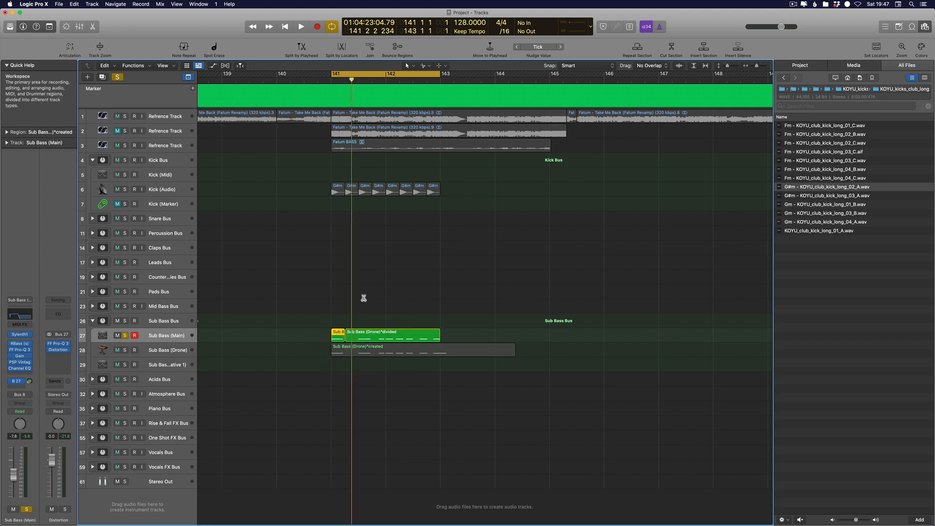
left_click(230, 5)
type("ounce")
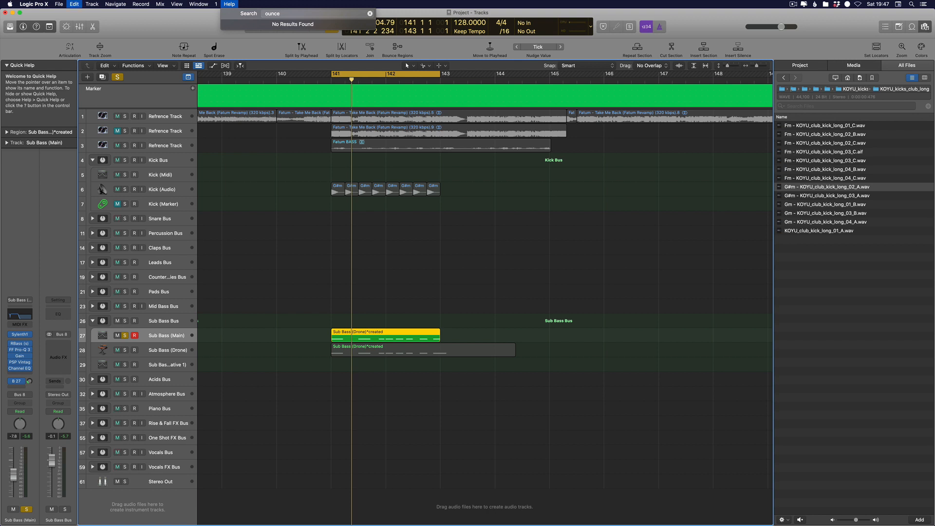
key("super+a")
type("bounce")
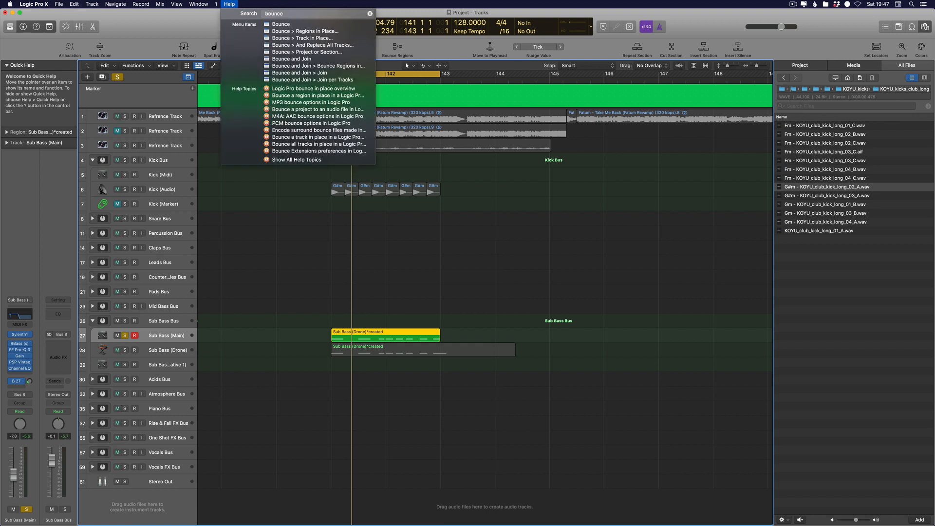
type(" i")
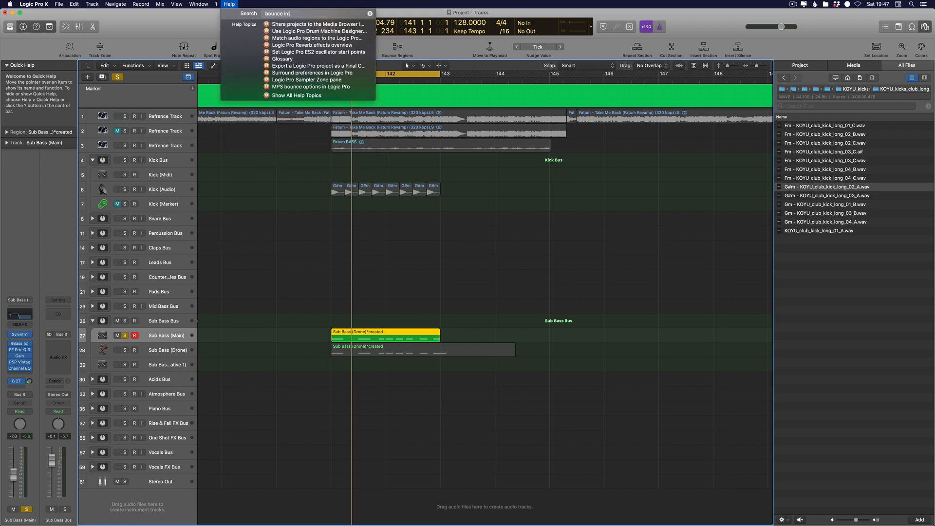
key("Down")
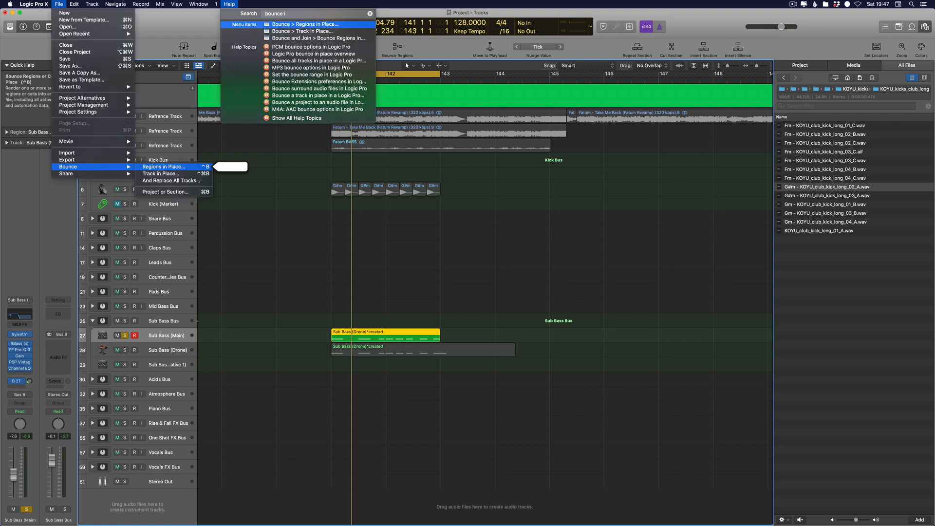
key("Return")
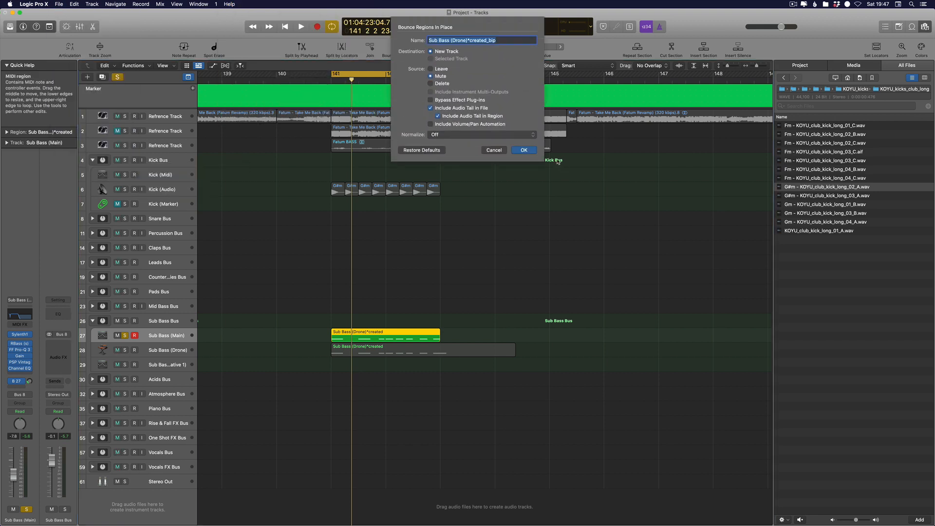
left_click(494, 149)
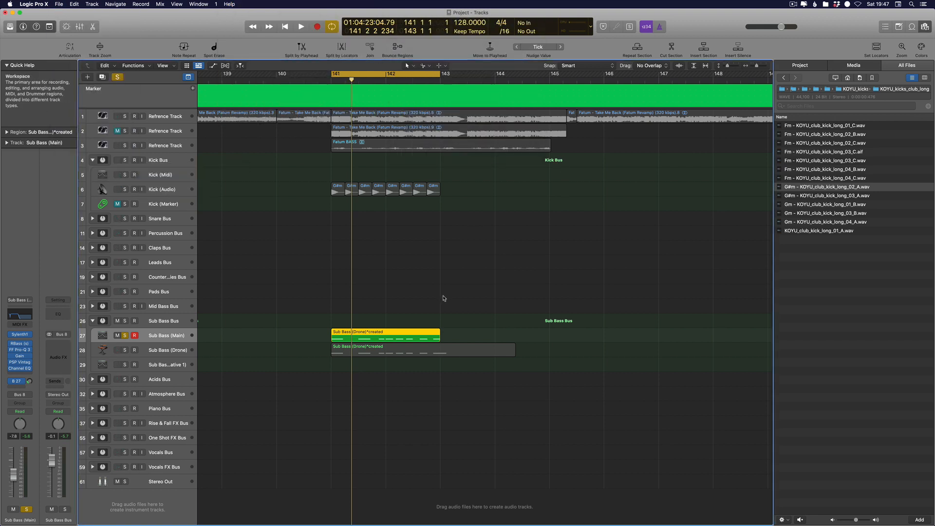
Bounce the Sub Bass (Main) region in place to a new track without the audio tail, muting the source
left_click(365, 334)
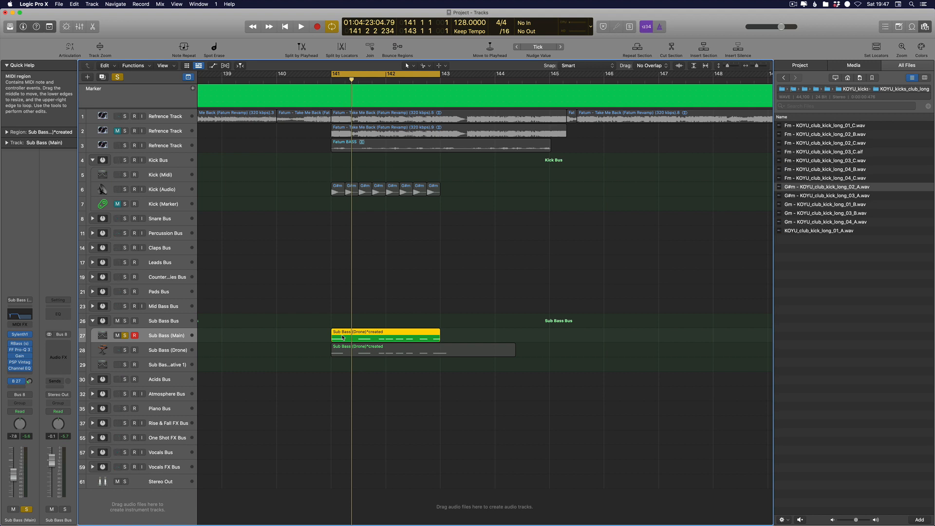
key("ctrl+b")
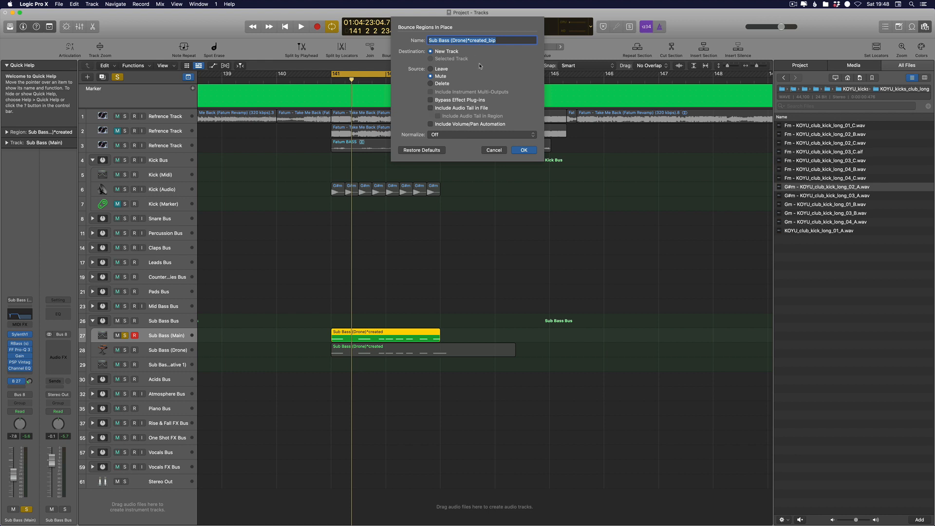
left_click(523, 151)
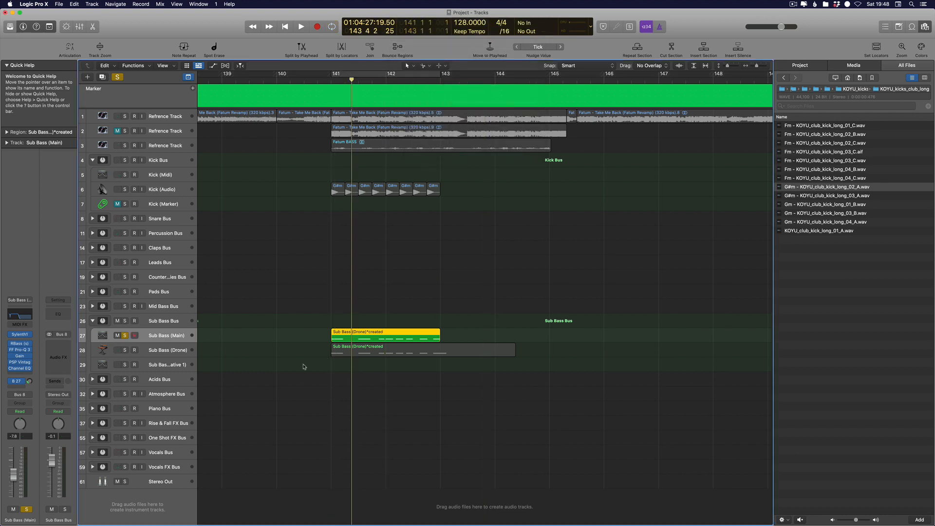
Turn off solo on Sub Bass (Main) and mute the Sub Bass (Drone) track
left_click(124, 336)
key("super+Right")
key("super+Right")
key("super+Right")
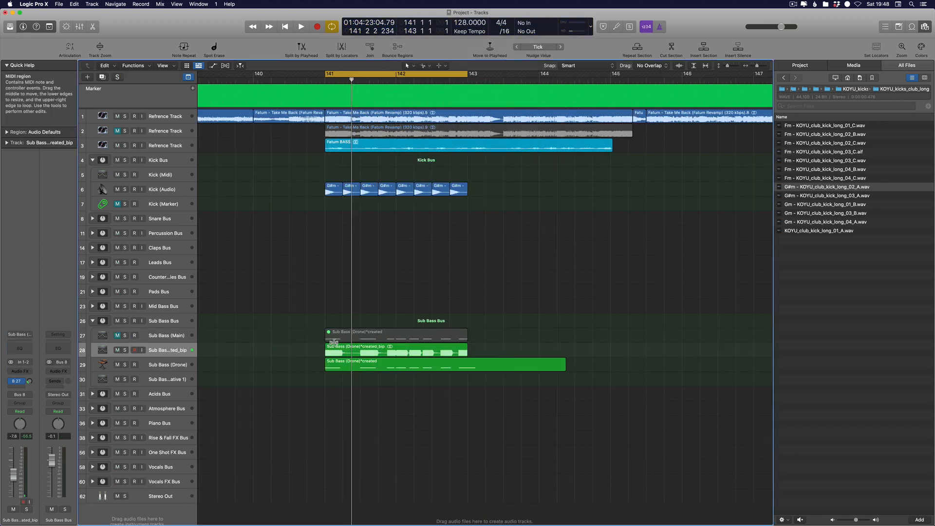
key("super+Down")
left_click(338, 366)
left_click(117, 360)
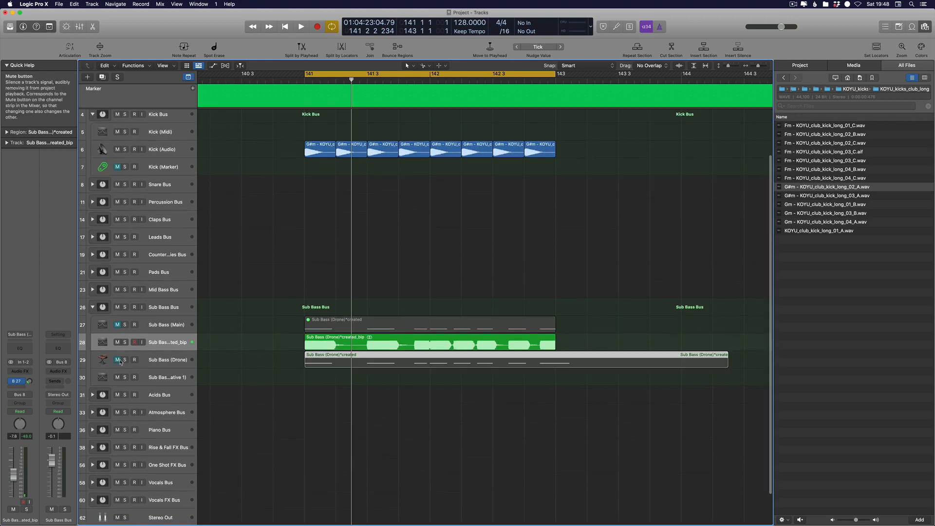
Color the bounced sub bass audio region yellow
key("super+Right")
key("super+Right")
key("super+Down")
key("super+Down")
left_click(328, 342)
key("alt+c")
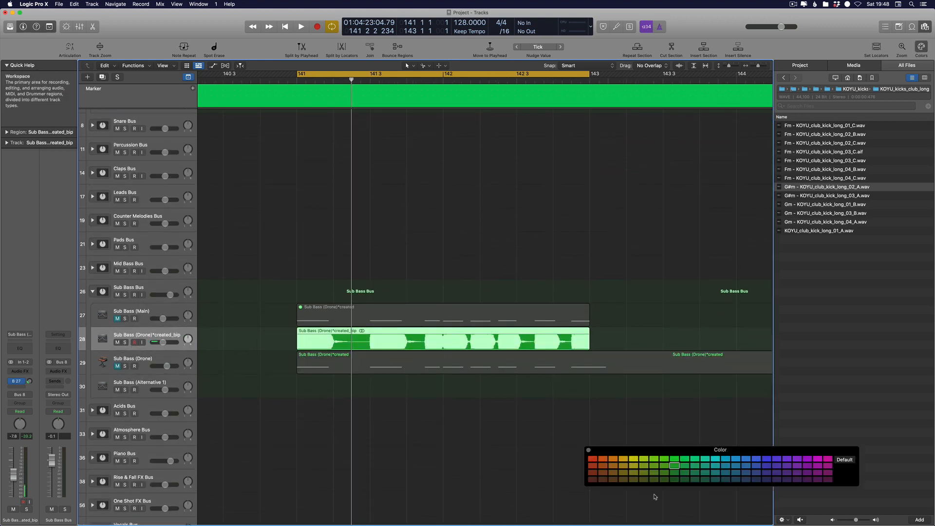
left_click(633, 458)
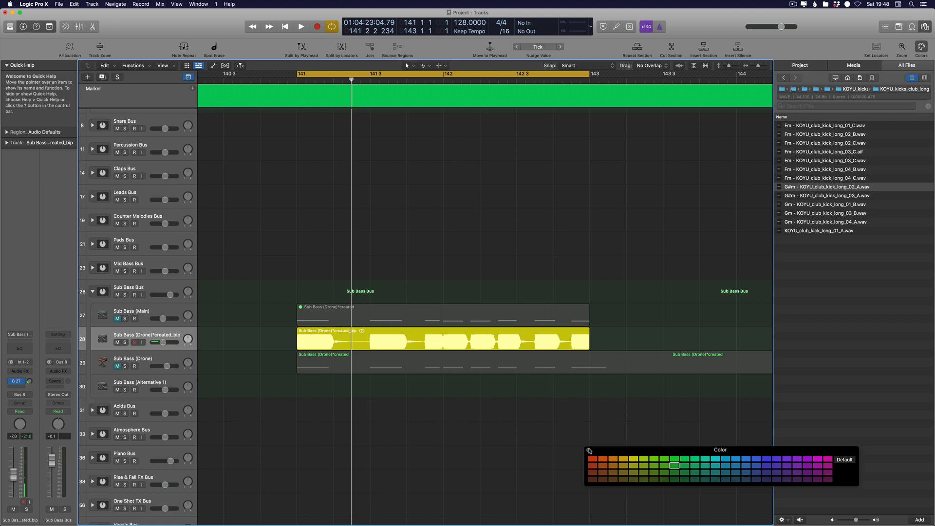
left_click(589, 450)
Insert the stereo version of Xfer Records LFOTool on the bounced sub bass track
key("super+Right")
key("super+Right")
key("super+Right")
scroll(257, 334, "right", 1)
scroll(263, 351, "left", 2)
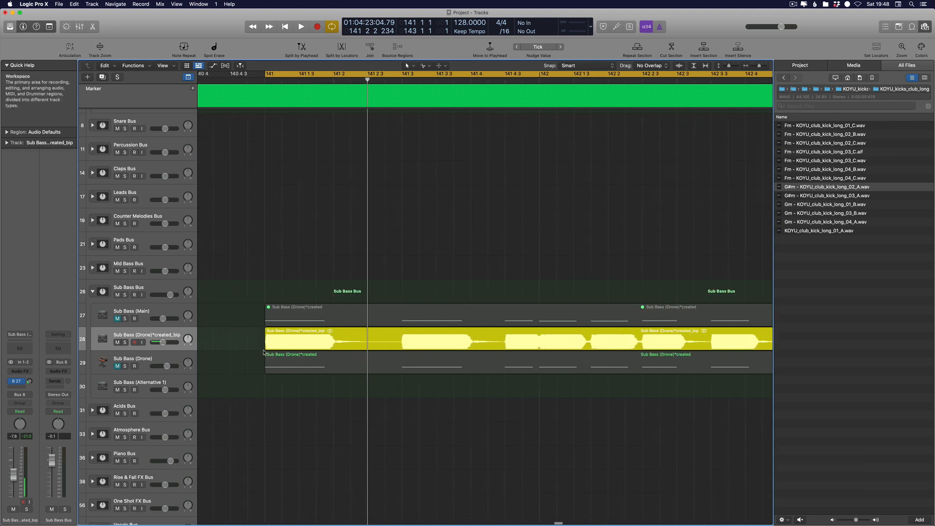
left_click(25, 374)
mouse_move(48, 504)
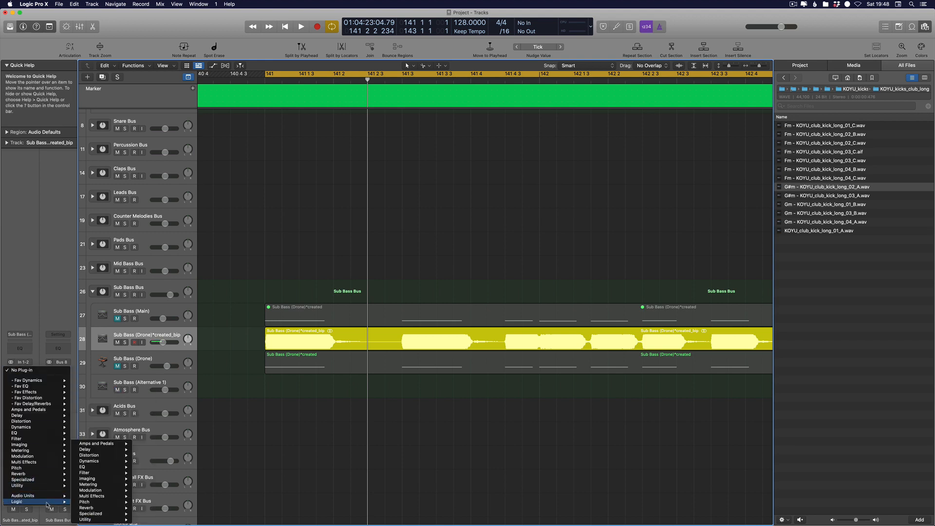
mouse_move(90, 521)
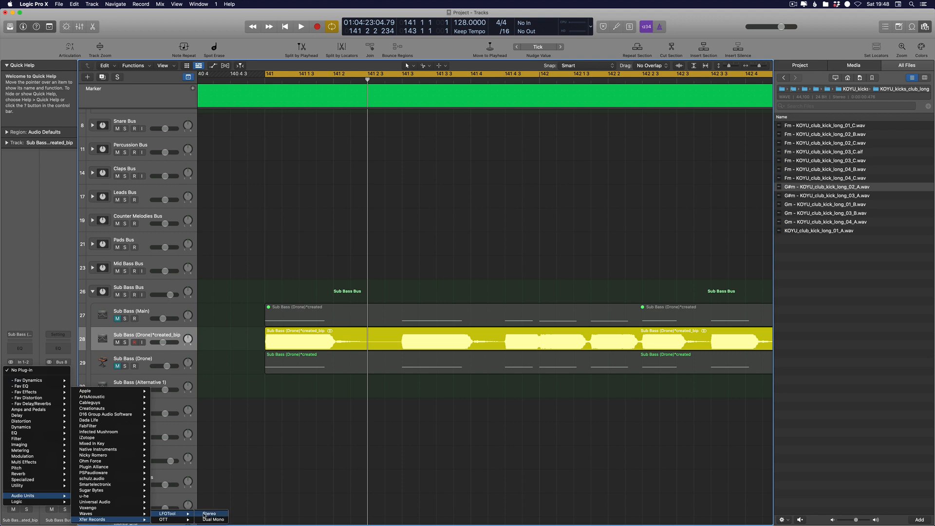
left_click(207, 514)
Solo the bounced track during playback, reshape LFOTool's curve into one smooth rise and set Smooth to 44
key("space")
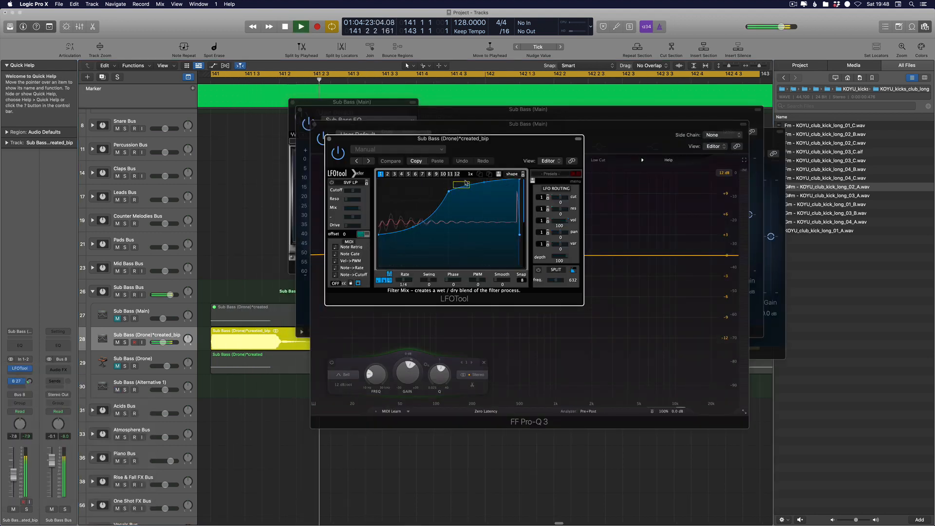
key("space")
left_click(125, 342)
key("space")
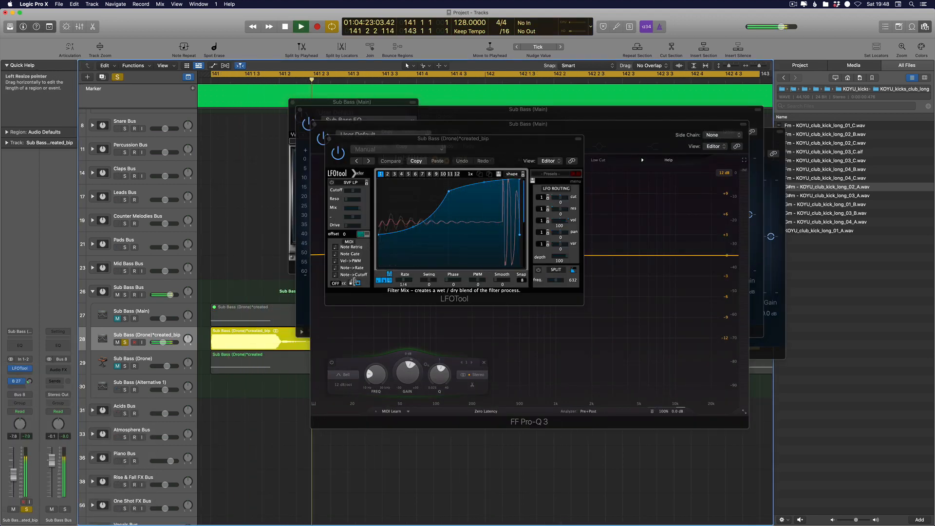
left_click_drag(456, 189, 378, 240)
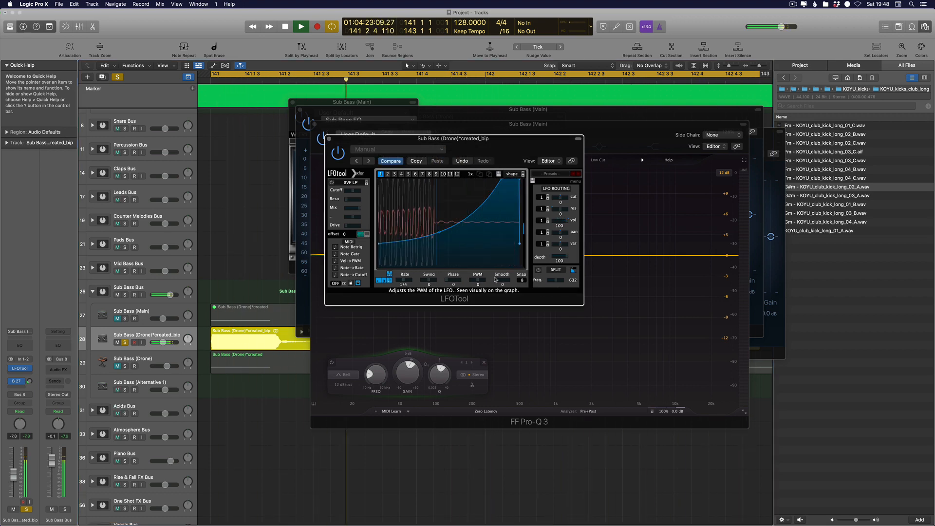
left_click_drag(502, 280, 526, 285)
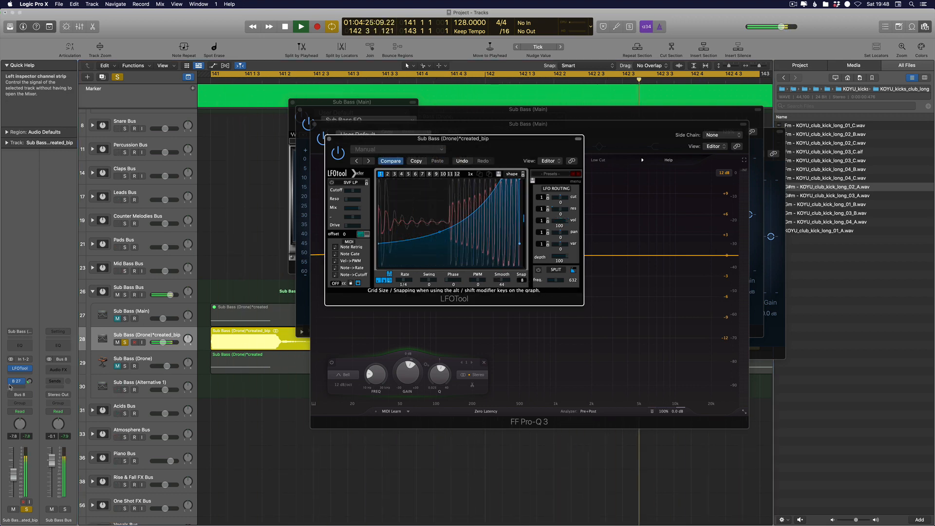
Lower the bounced track's volume to -9.2 dB, hide the plug-in windows and stop playback
left_click_drag(13, 472, 14, 474)
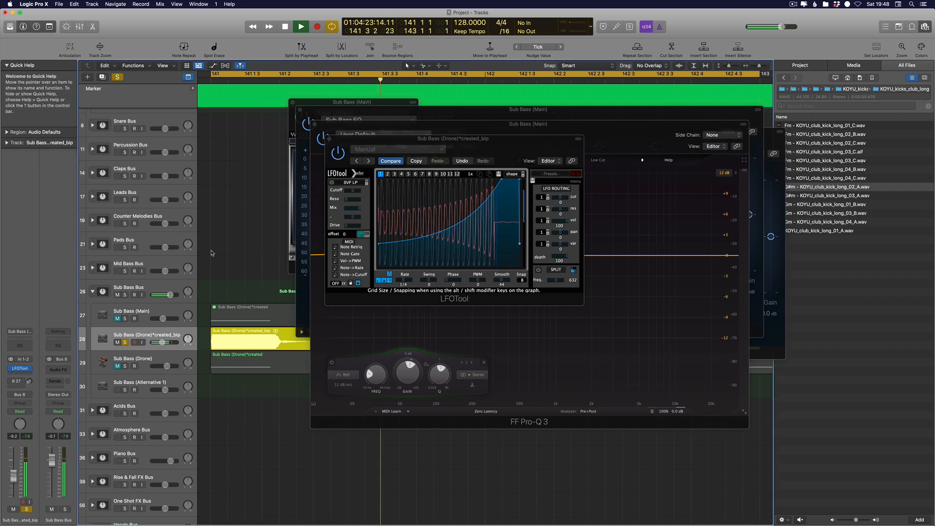
key("v")
scroll(363, 287, "down", 5)
scroll(366, 278, "right", 3)
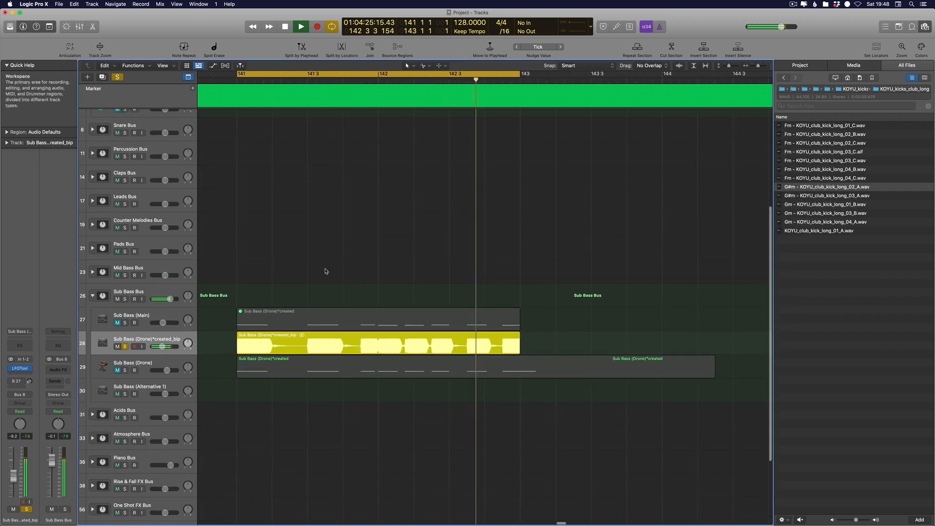
scroll(323, 267, "up", 1)
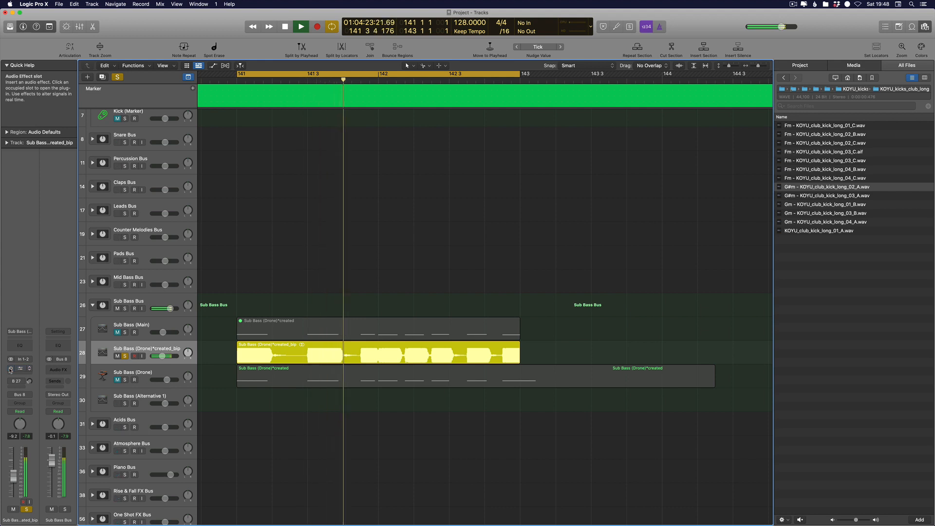
key("space")
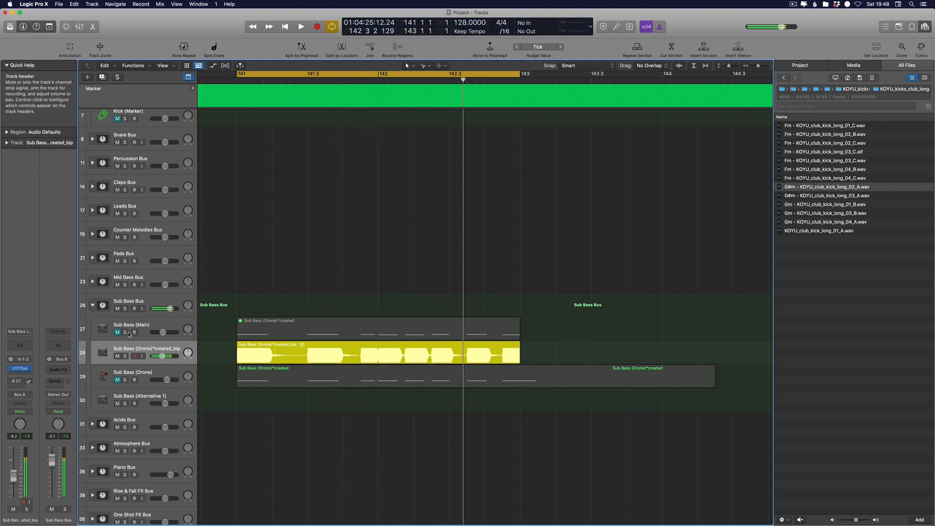
Solo only Sub Bass (Main) and unmute its MIDI region to hear the original sub bass
left_click(124, 332, "alt")
key("space")
key("space")
left_click(252, 329)
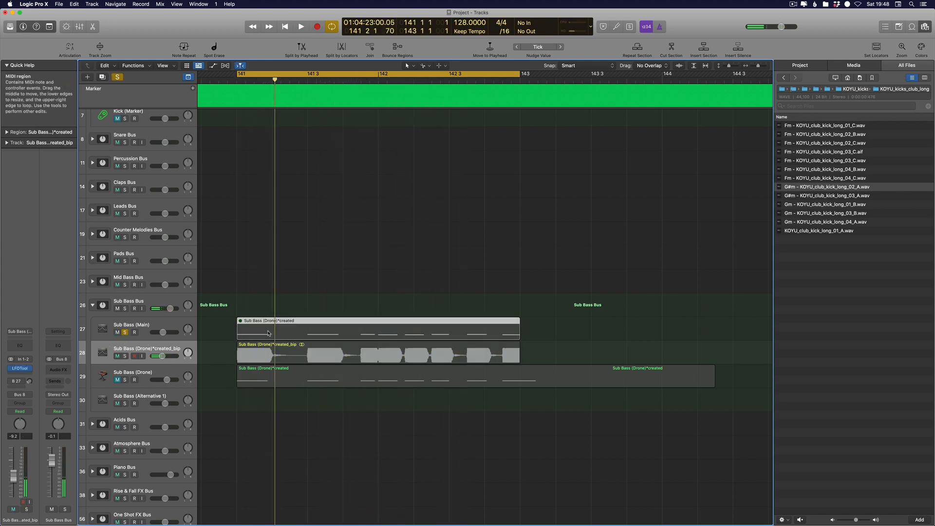
key("ctrl+m")
key("space")
Delete the bounced audio region from the track below Sub Bass (Main) and stop playback
left_click(241, 358)
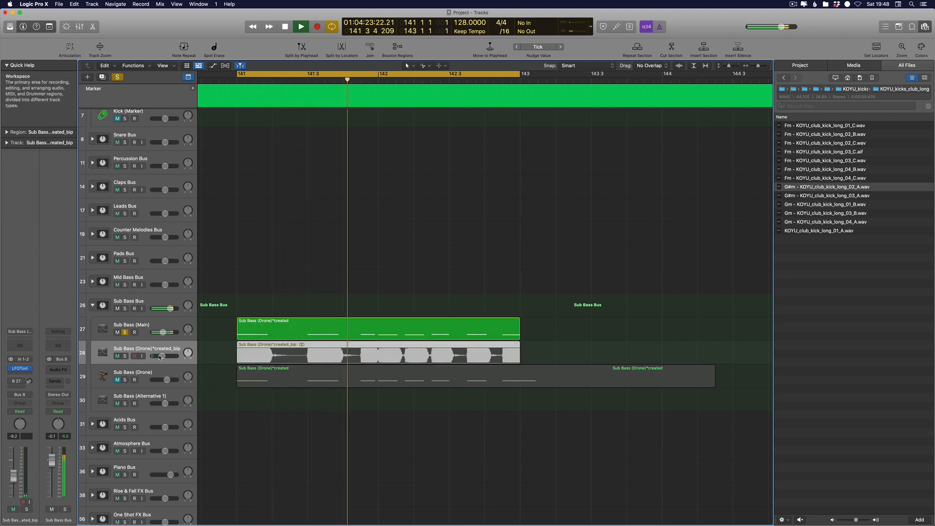
key("Delete")
key("space")
left_click(299, 321)
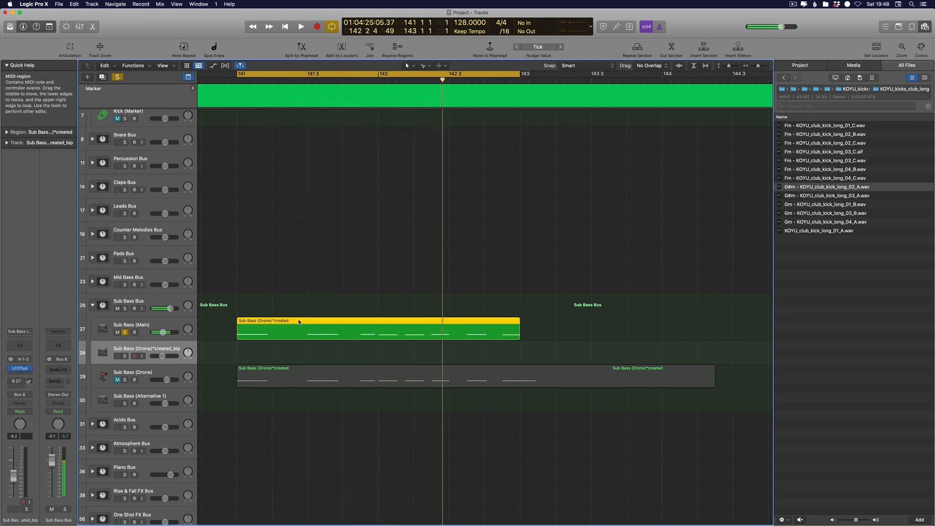
key("ctrl+b")
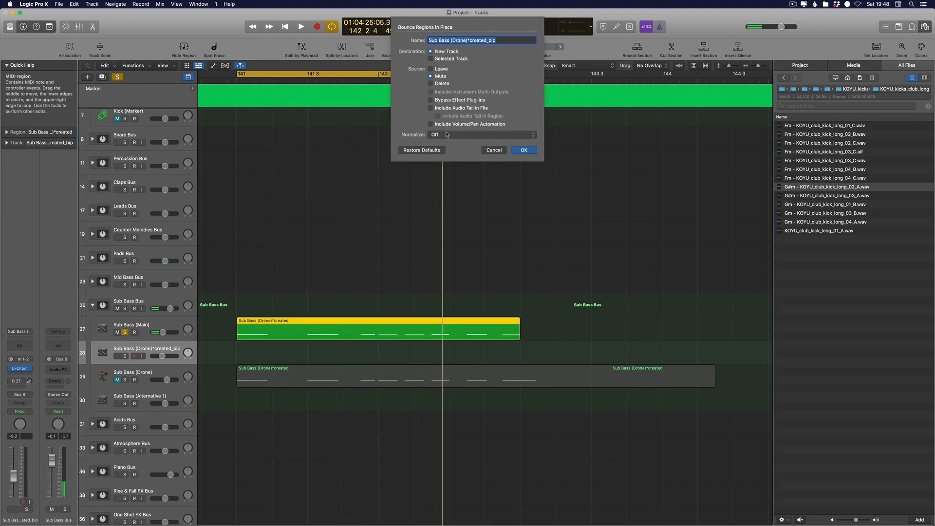
left_click(494, 151)
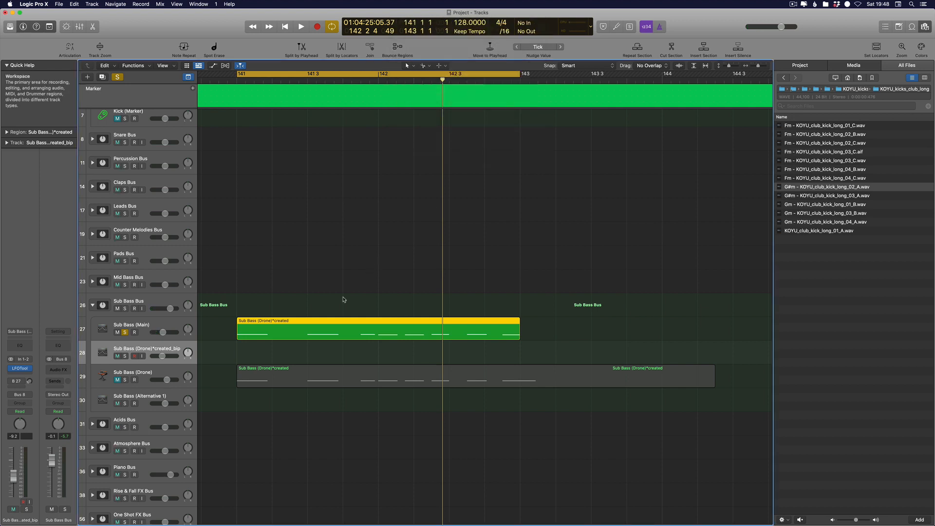
Bounce the Sub Bass (Main) region in place again to a new track, without the audio tail and with the source muted
key("t")
left_click(340, 321)
left_click(319, 326, "shift")
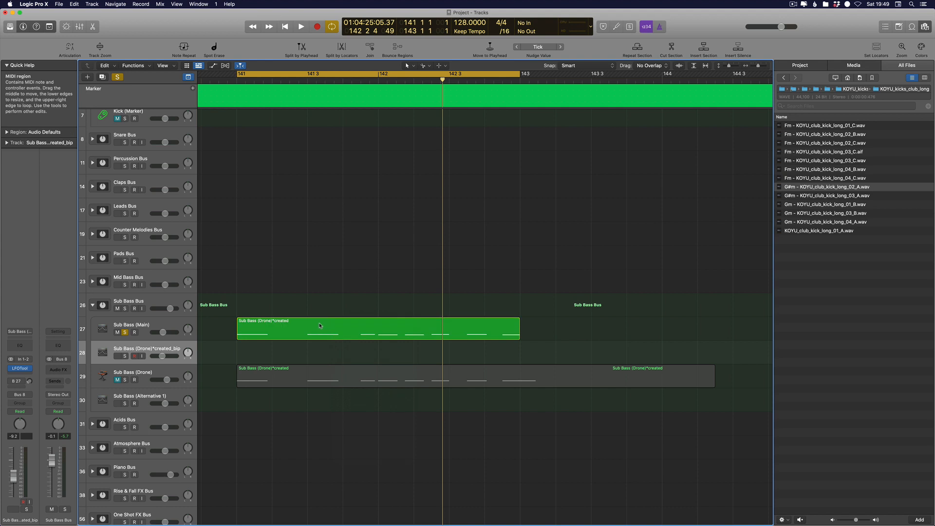
left_click(319, 326)
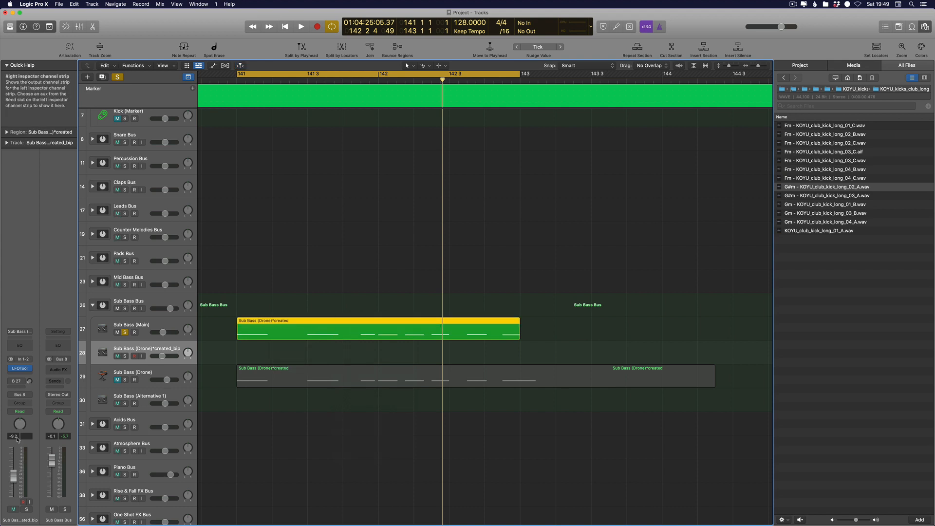
key("space")
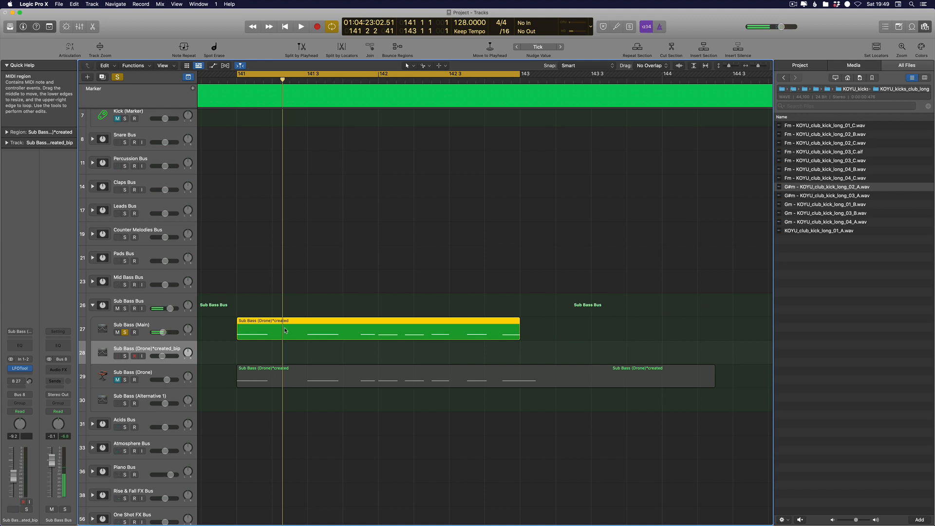
key("ctrl+b")
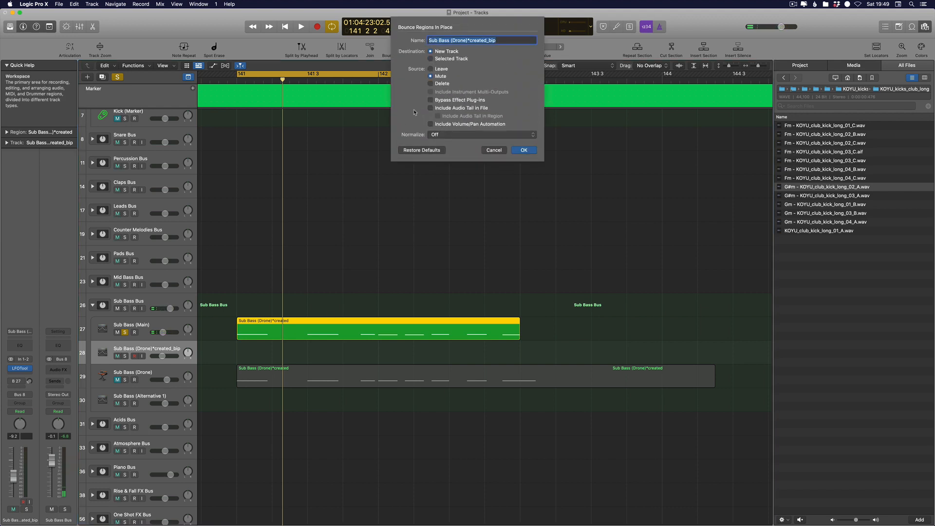
key("Return")
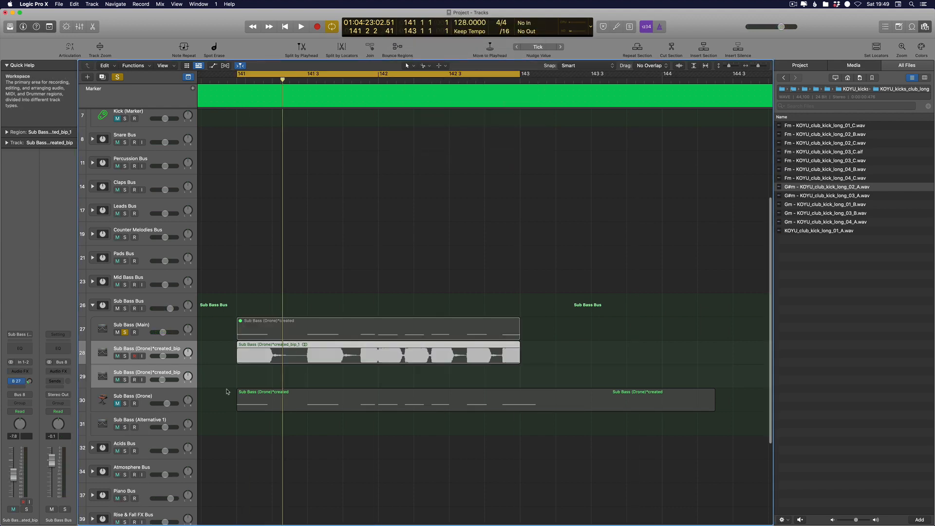
Solo the newly bounced sub bass audio track, route its output to Stereo Output, and play it back briefly
left_click(125, 356)
key("Up")
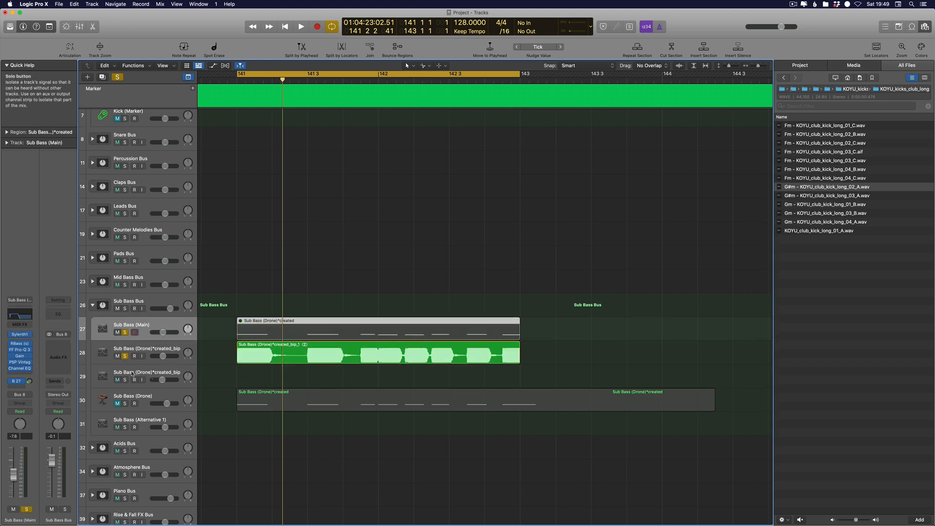
left_click(140, 346)
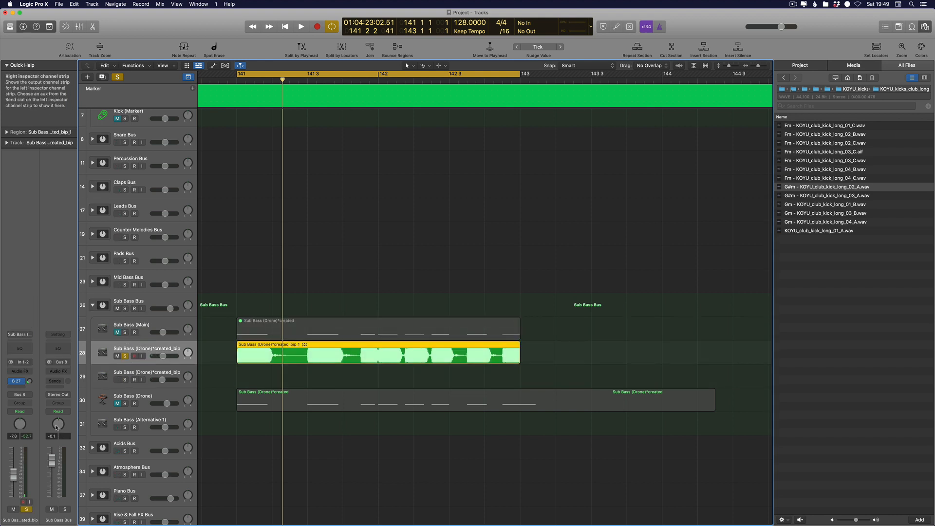
left_click(20, 395)
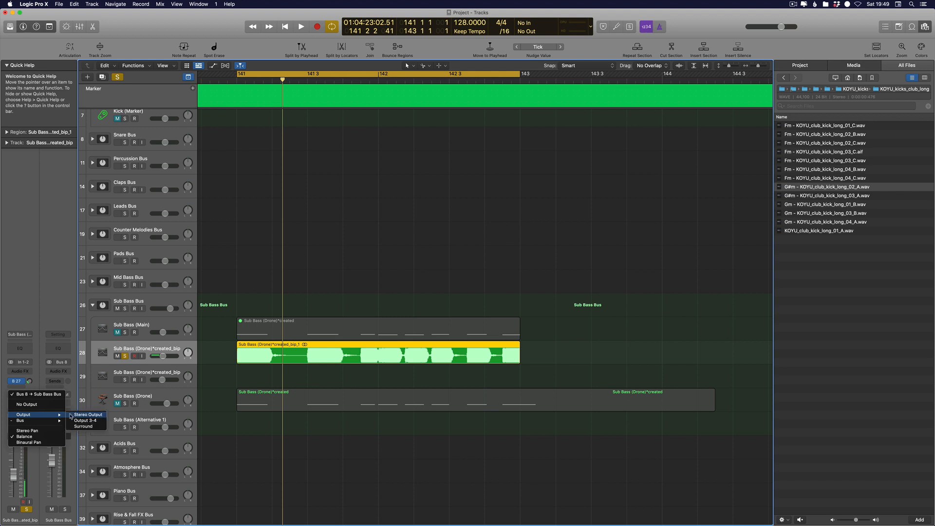
left_click(72, 415)
key("space")
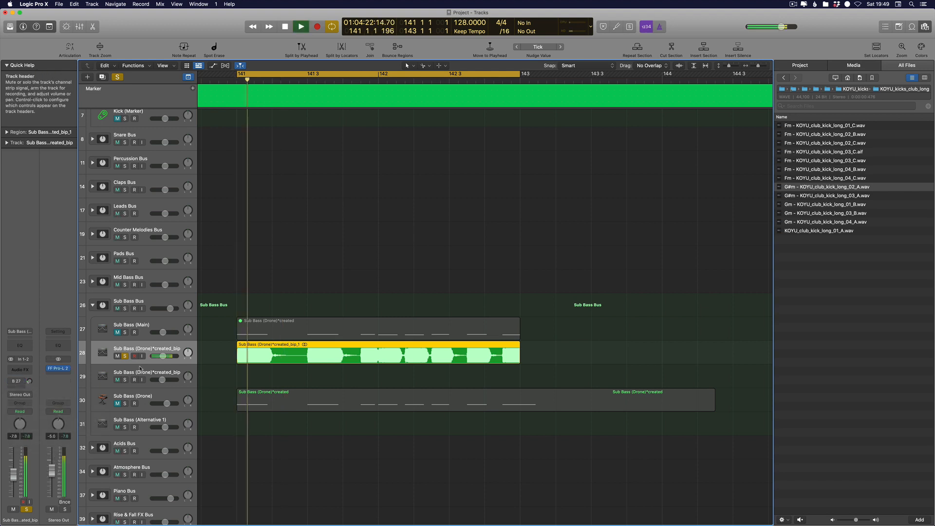
key("space")
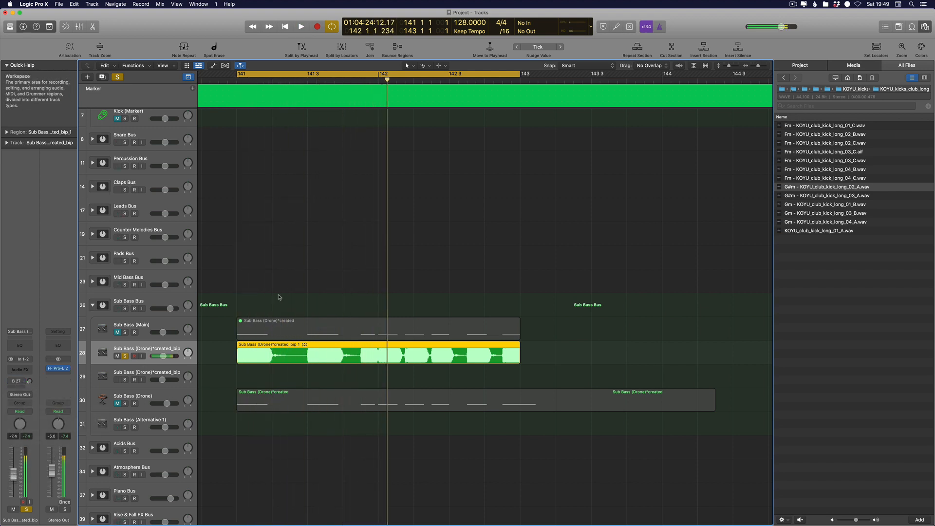
Unsolo the bounced sub bass track and delete its audio region, returning to the Sub Bass (Main) track for playback
left_click(125, 356)
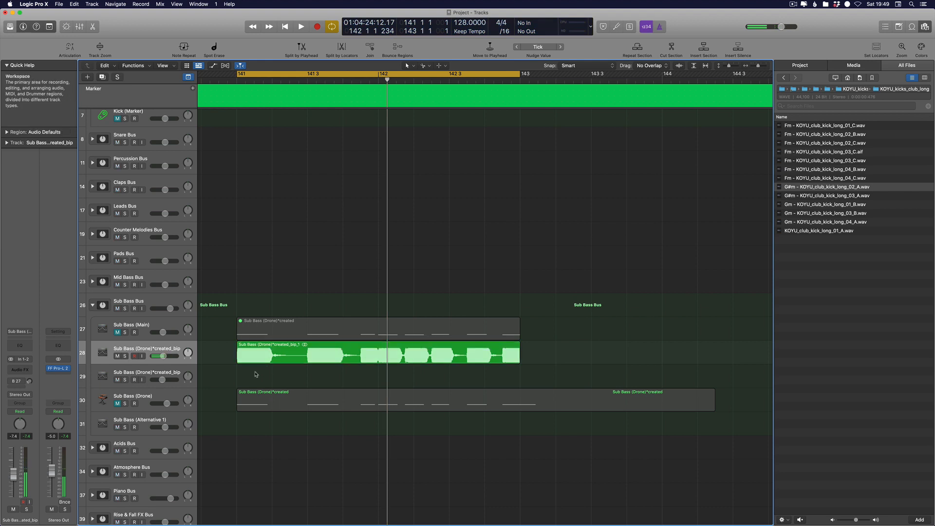
left_click(140, 326)
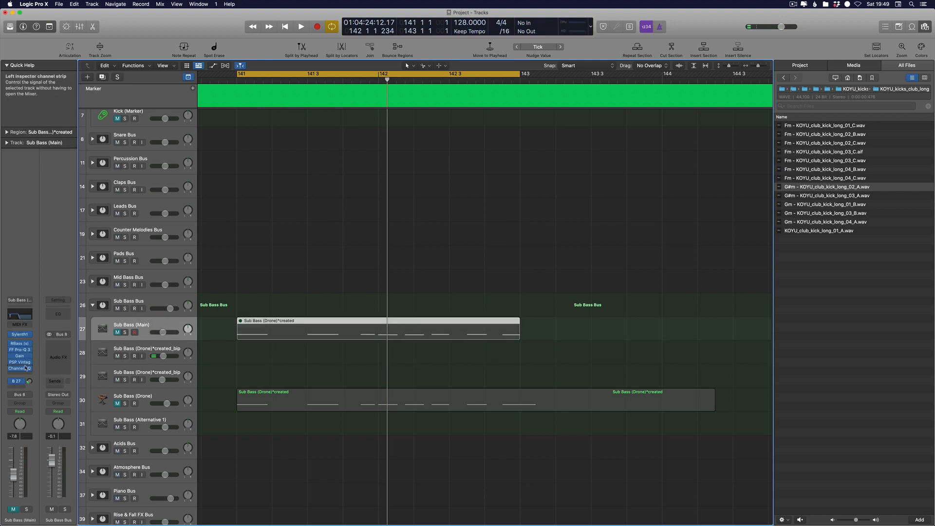
key("space")
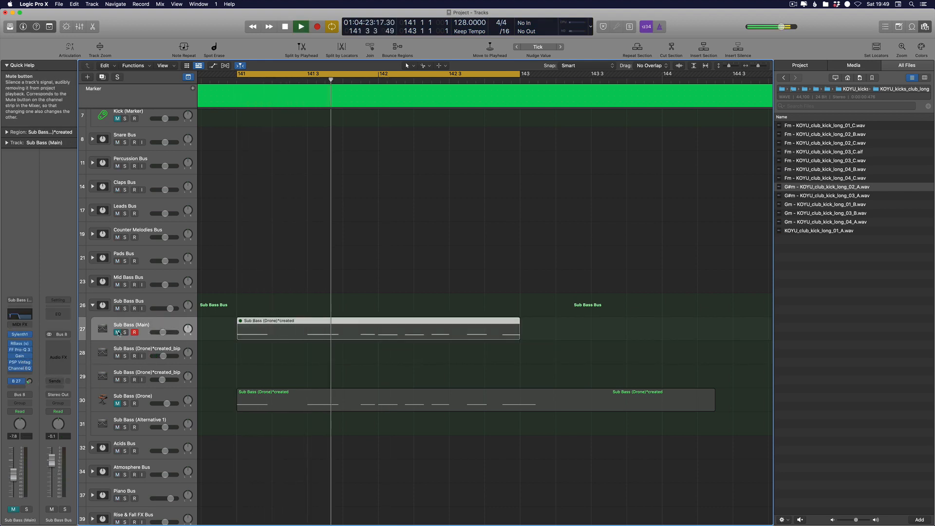
Audition the first reference track in solo, clear its solo, and mute it
scroll(326, 255, "up", 6)
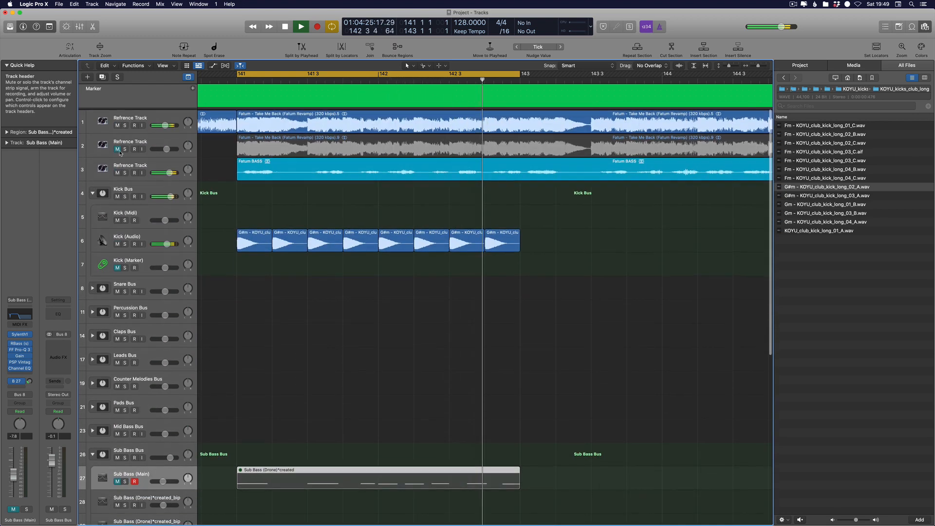
left_click(124, 125)
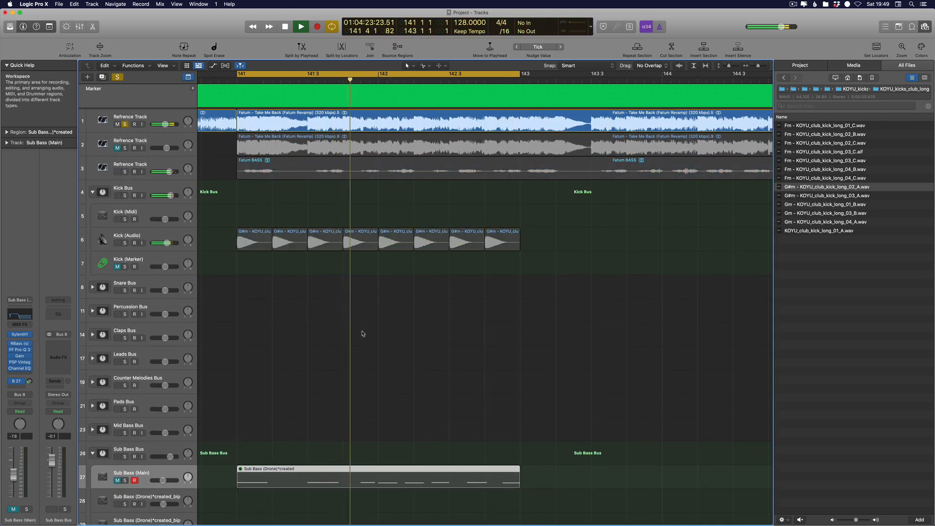
scroll(362, 335, "down", 10)
scroll(407, 349, "up", 10)
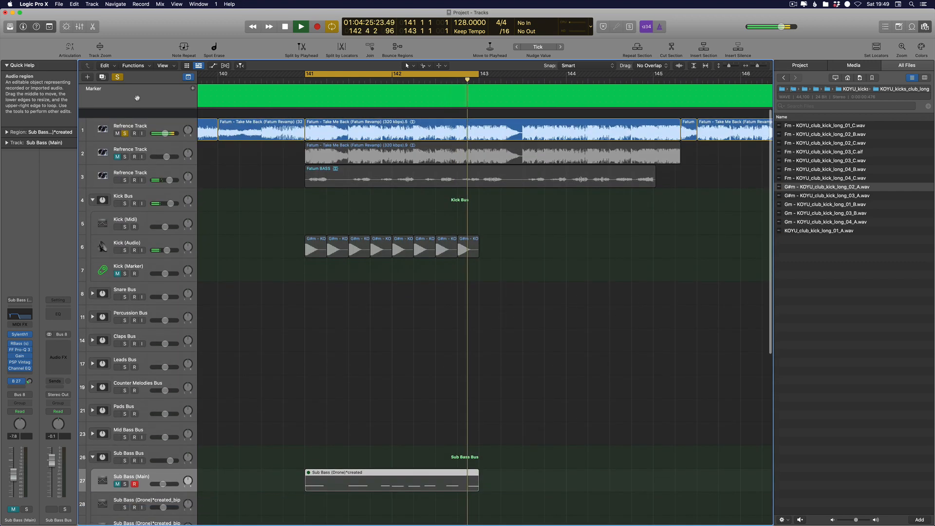
left_click(124, 124)
left_click(118, 124)
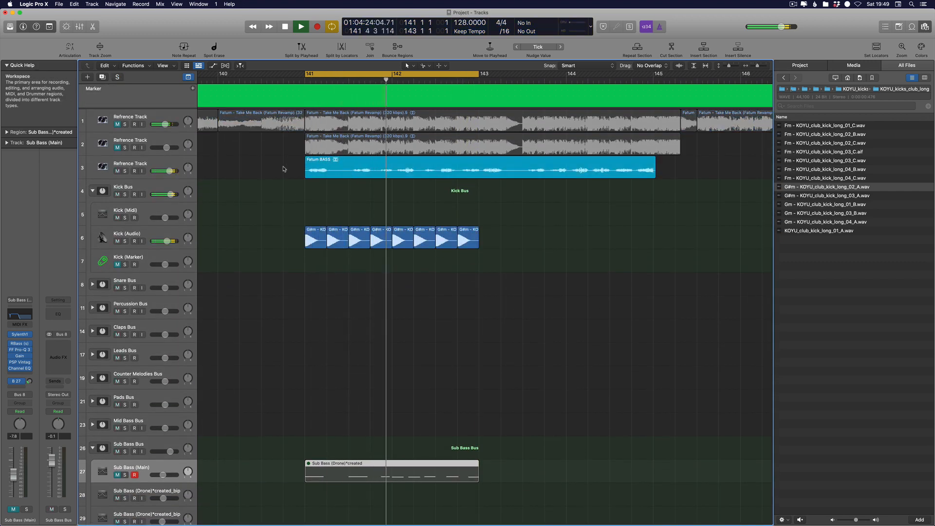
Solo the Sub Bass (Drone) track and listen to it on its own
scroll(126, 292, "down", 5)
key("space")
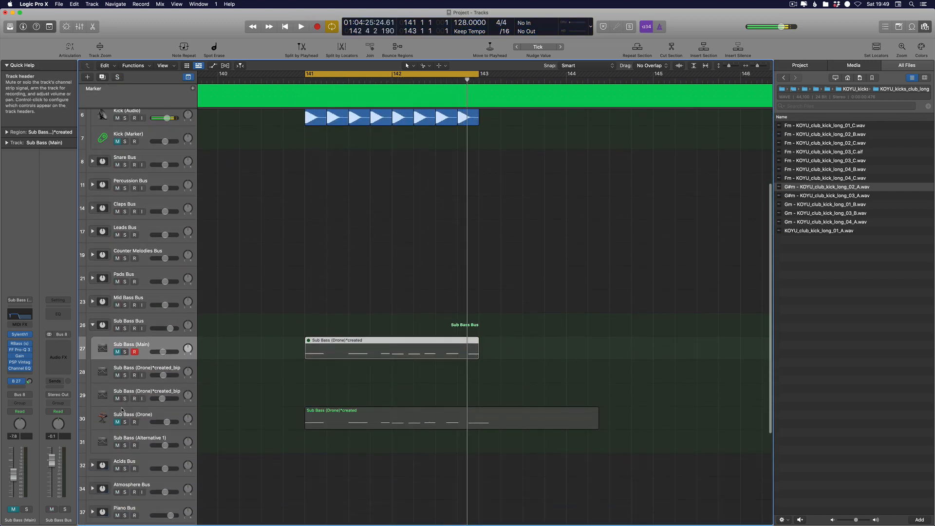
left_click(124, 422)
key("space")
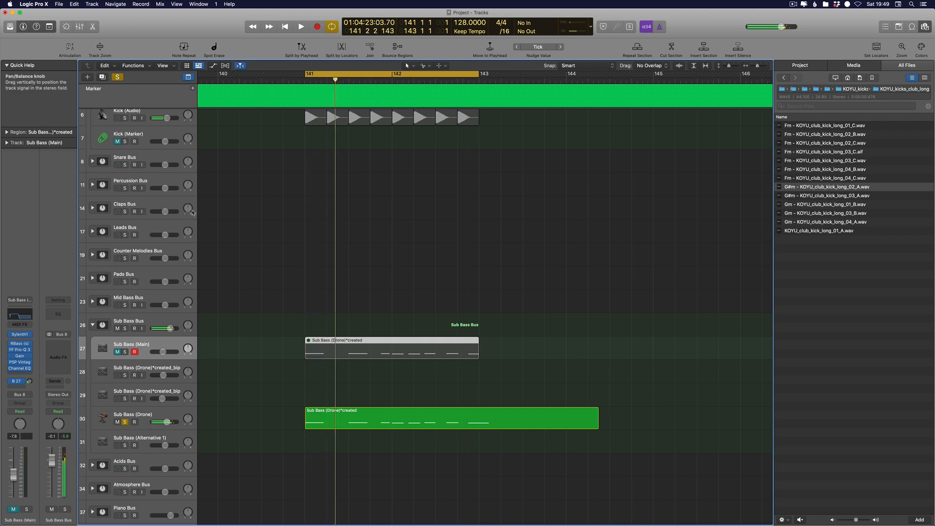
scroll(304, 295, "down", 3)
Solo Sub Bass (Main), unmute its MIDI region, and take Sub Bass (Drone) out of solo during playback
key("space")
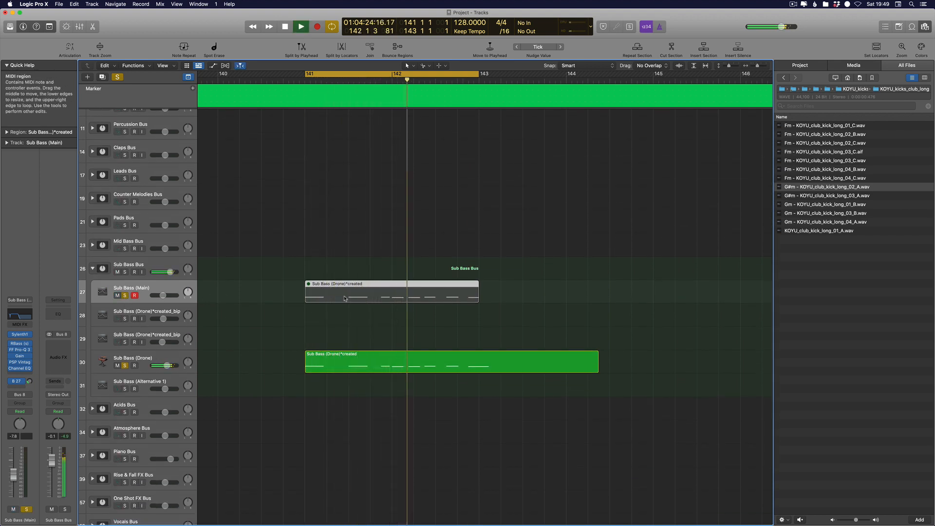
key("ctrl+m")
left_click(125, 366)
scroll(305, 218, "up", 2)
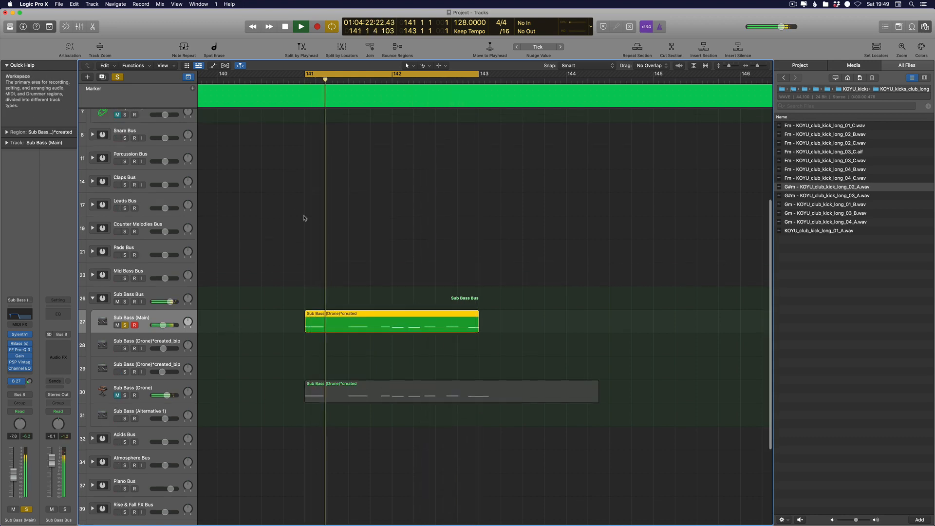
Solo the second reference track alongside Sub Bass (Main) and play both together
scroll(304, 219, "up", 10)
key("space")
left_click(125, 148)
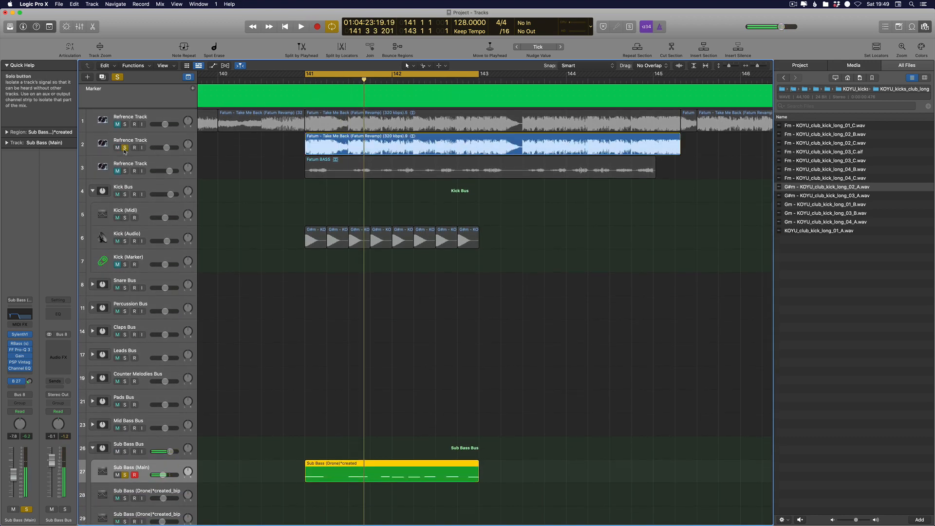
key("space")
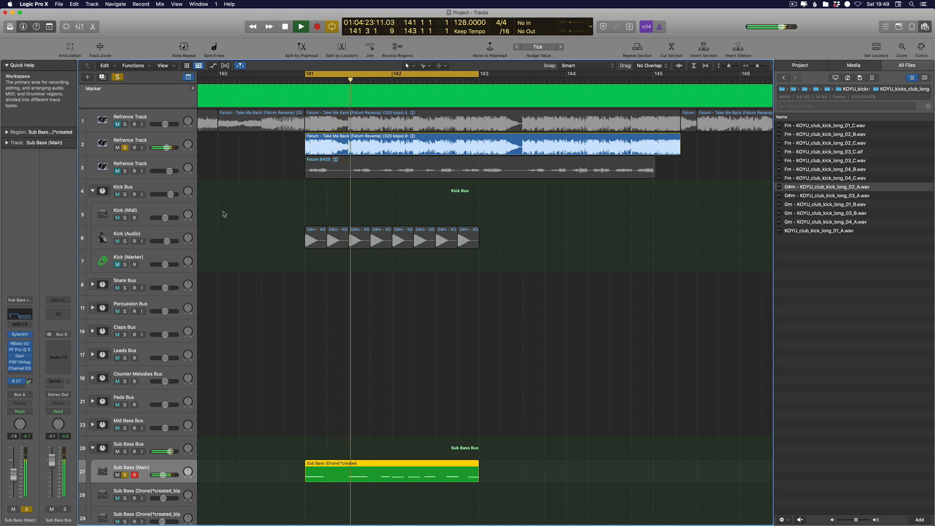
left_click(146, 141)
scroll(246, 308, "down", 5)
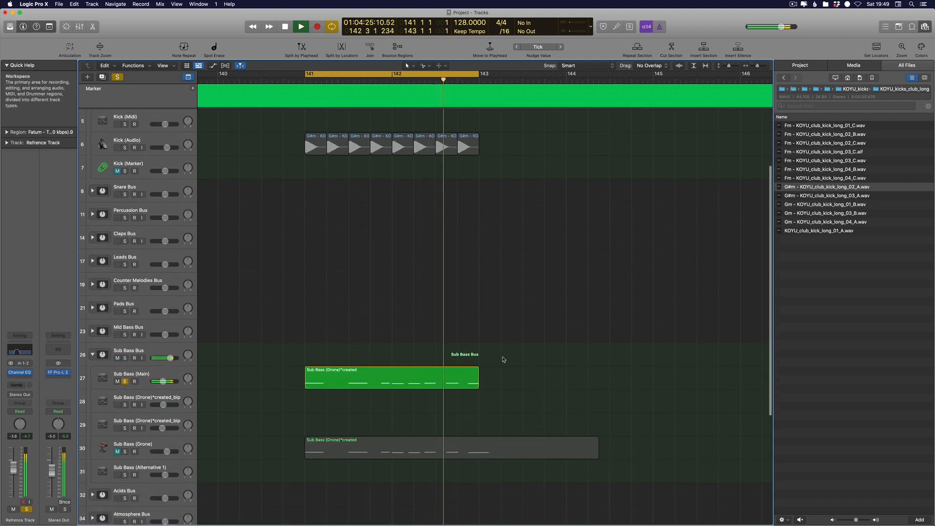
Open the Sub Bass (Main) MIDI region in the Piano Roll, zoom in on its notes, and hide the file browser
left_click(388, 384)
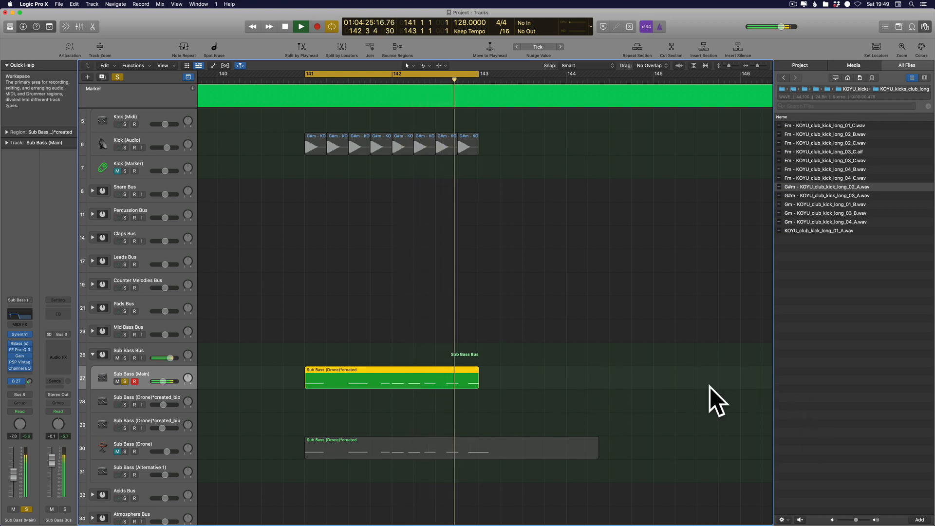
key("p")
key("super+Right")
key("super+Right")
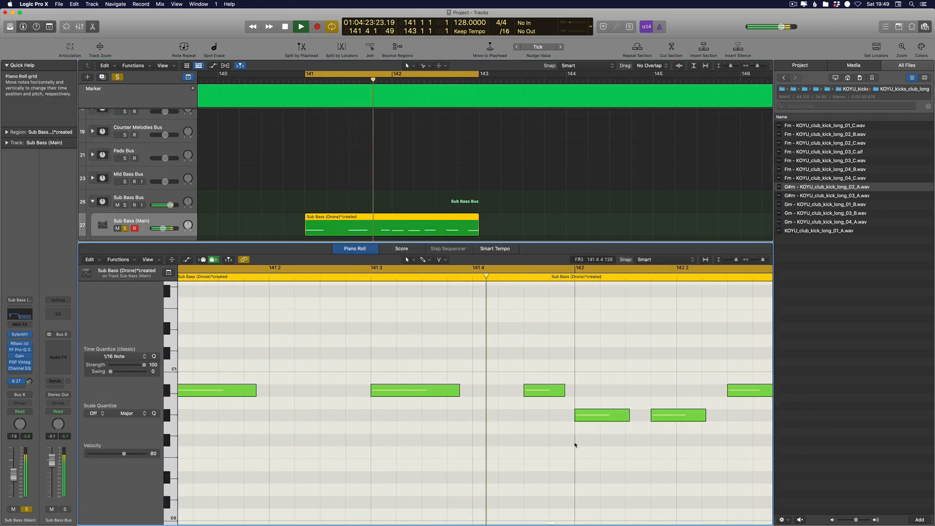
scroll(574, 443, "left", 1)
key("f")
scroll(713, 435, "right", 5)
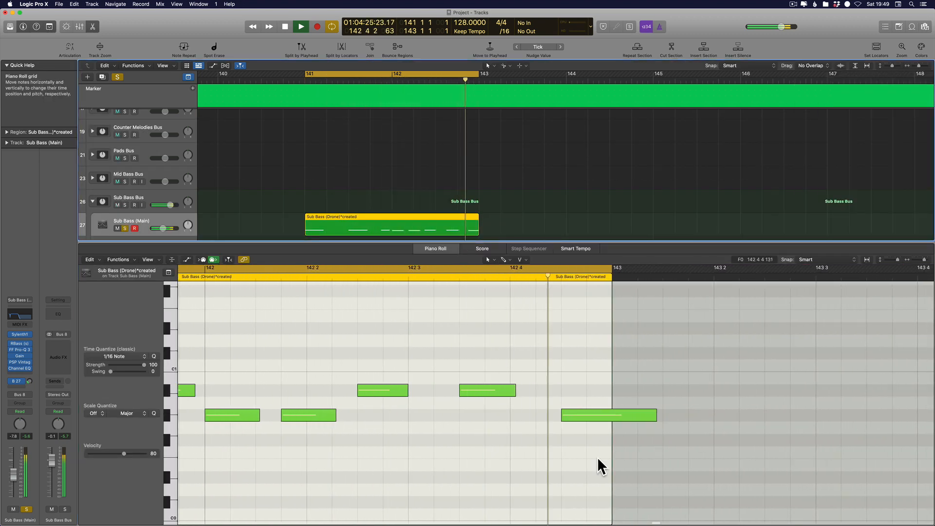
Copy the note at 142 2 3 to C#1 at about 142 3 2, shorten the copy, and close the Piano Roll
left_click(388, 391)
left_click_drag(381, 393, 458, 354)
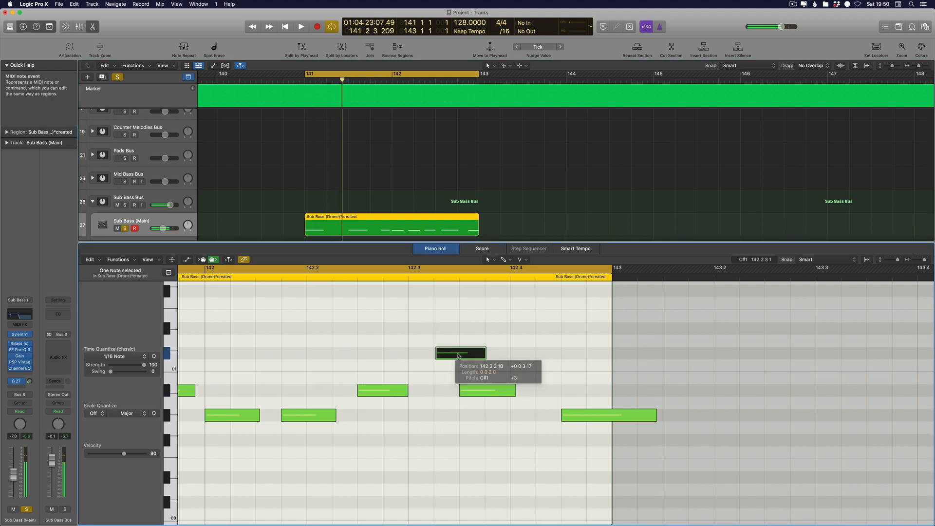
key("space")
scroll(639, 381, "right", 3)
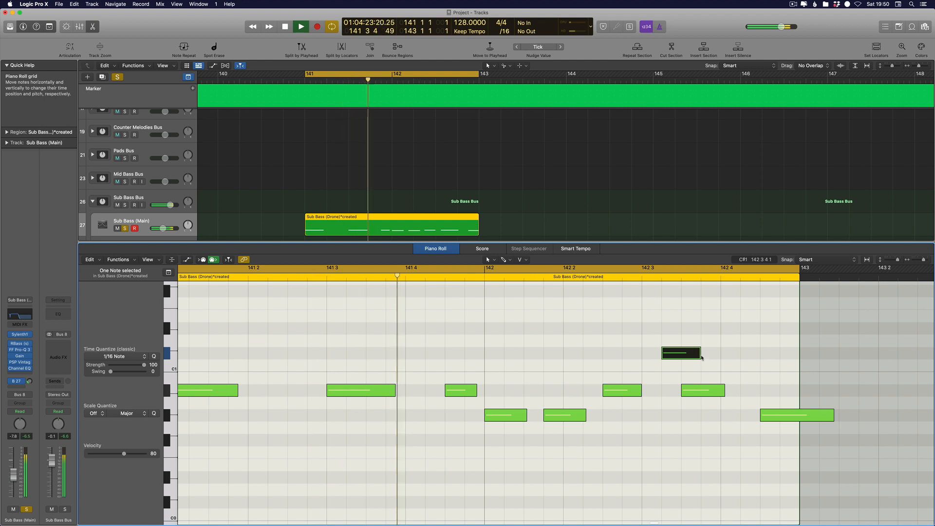
scroll(707, 360, "left", 3)
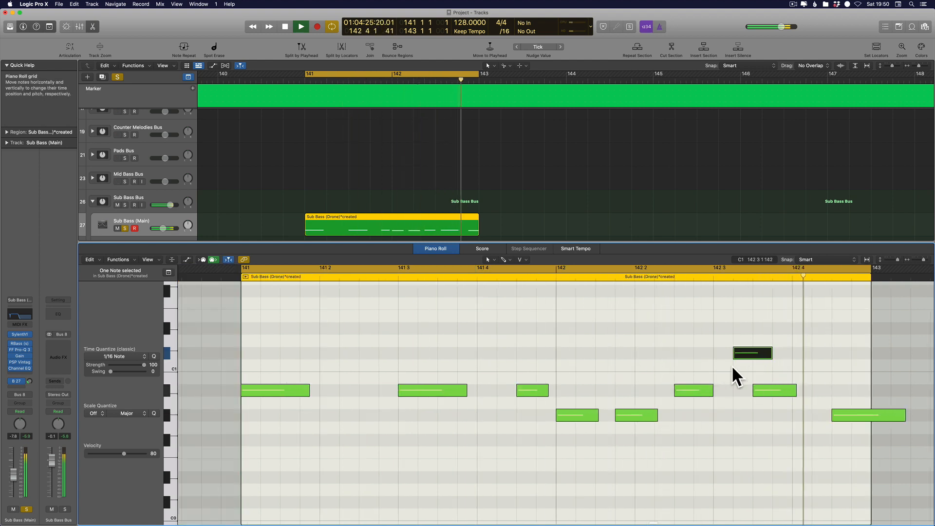
left_click_drag(771, 358, 741, 402)
scroll(742, 402, "right", 9)
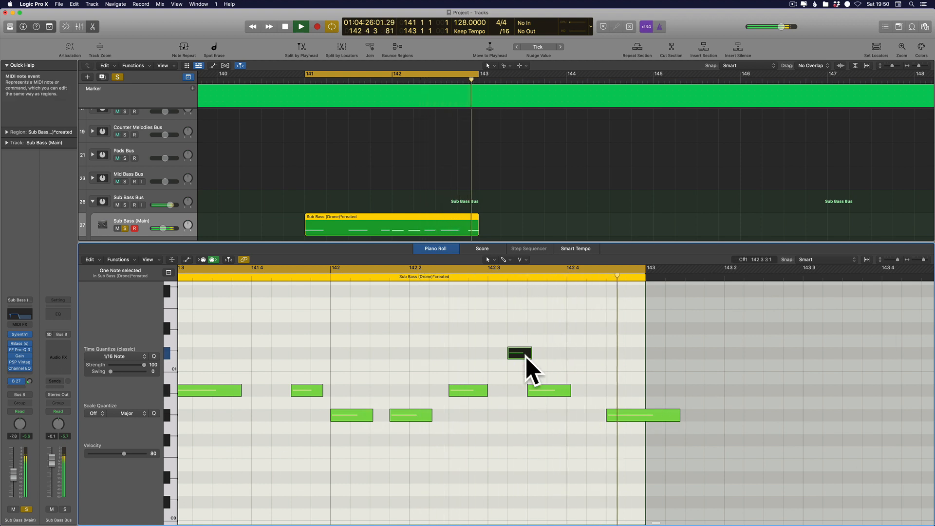
scroll(595, 375, "down", 5)
key("p")
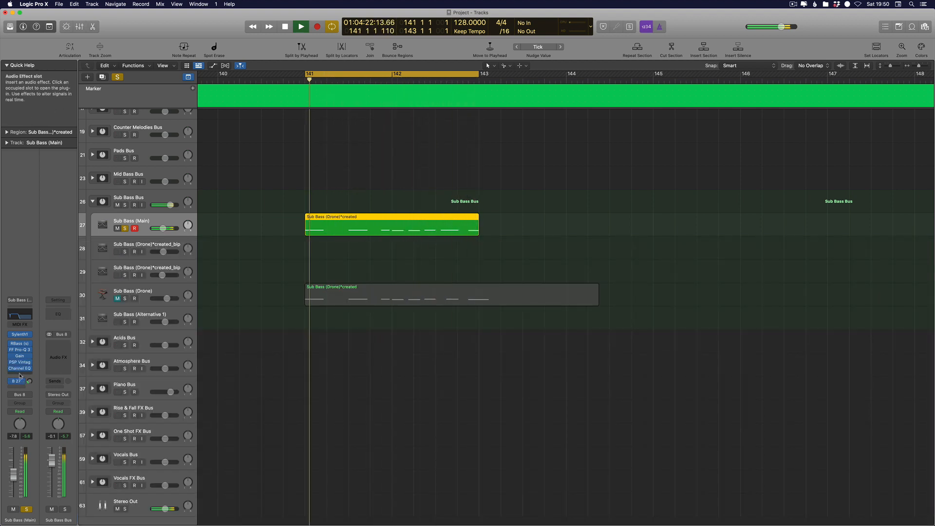
Lower the high-cut frequency in Sub Bass (Main)'s Channel EQ to about 278 Hz and hide the plug-in windows
left_click(19, 375)
key("Escape")
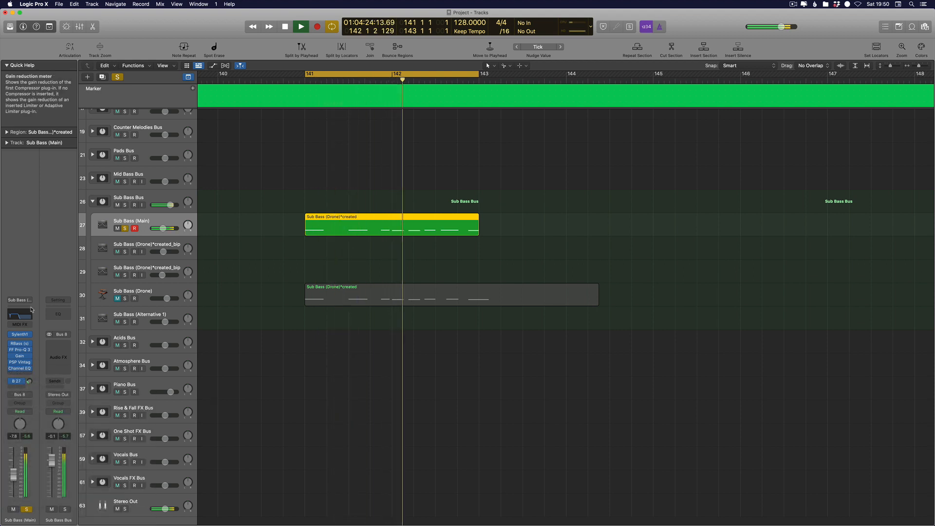
left_click(21, 368)
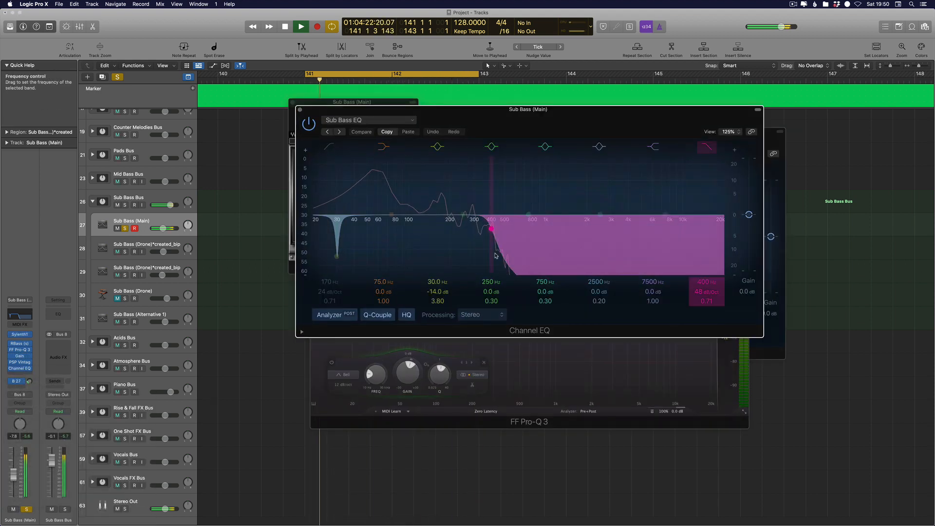
left_click_drag(488, 252, 464, 250)
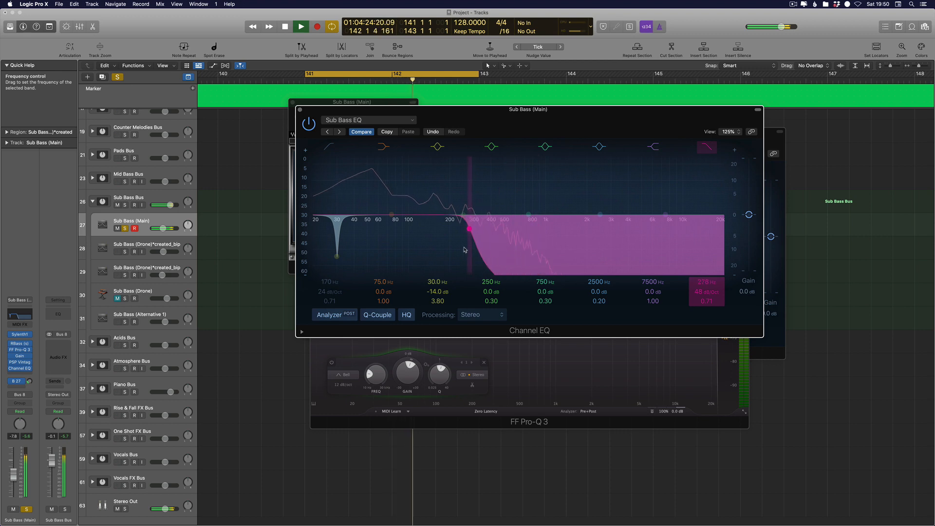
key("v")
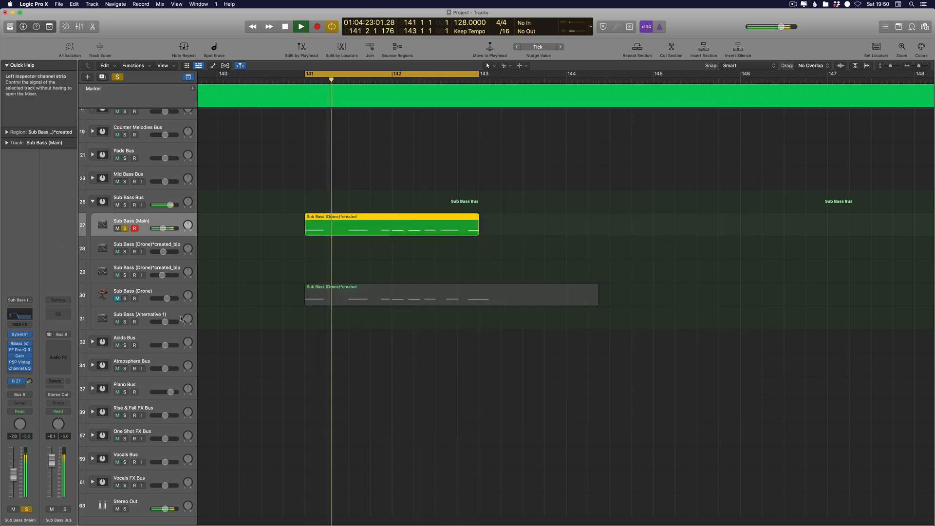
Insert the stereo version of Xfer Records LFOTool after the Channel EQ on Sub Bass (Main)
left_click(19, 374)
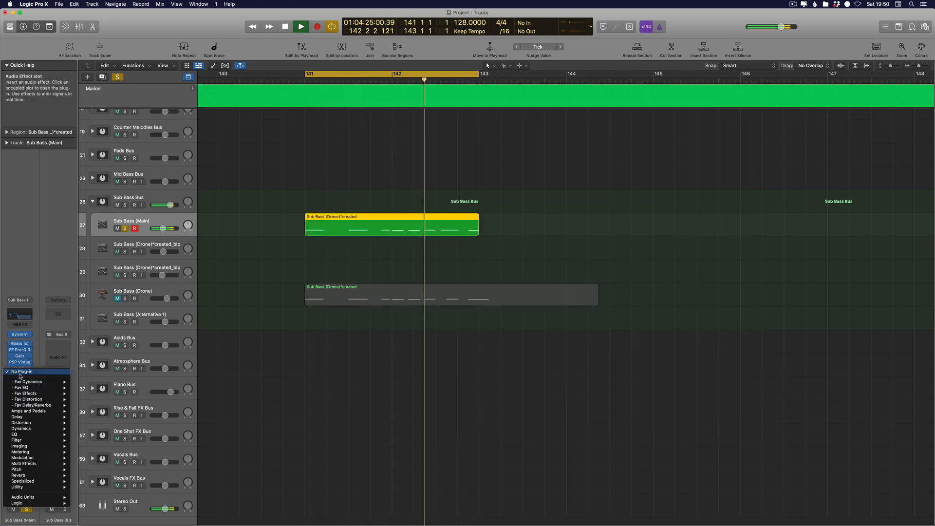
mouse_move(36, 503)
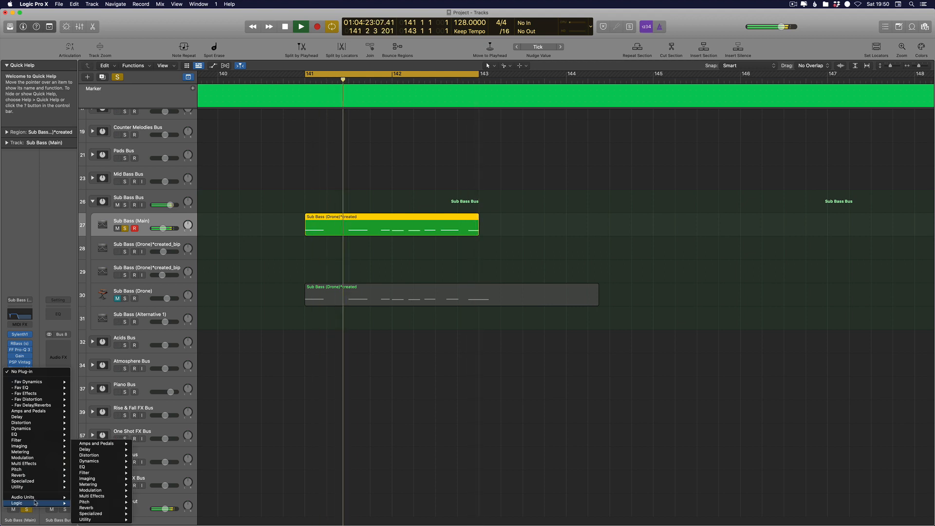
mouse_move(103, 519)
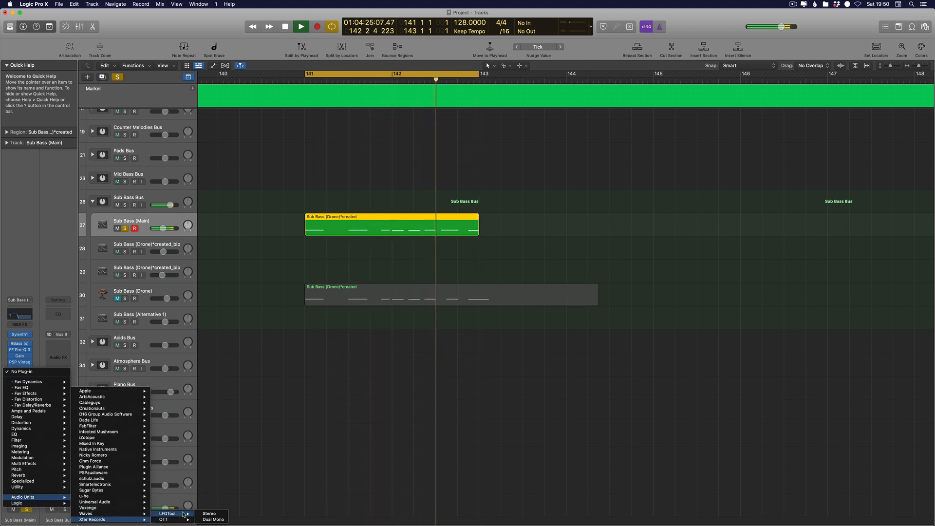
left_click(209, 514)
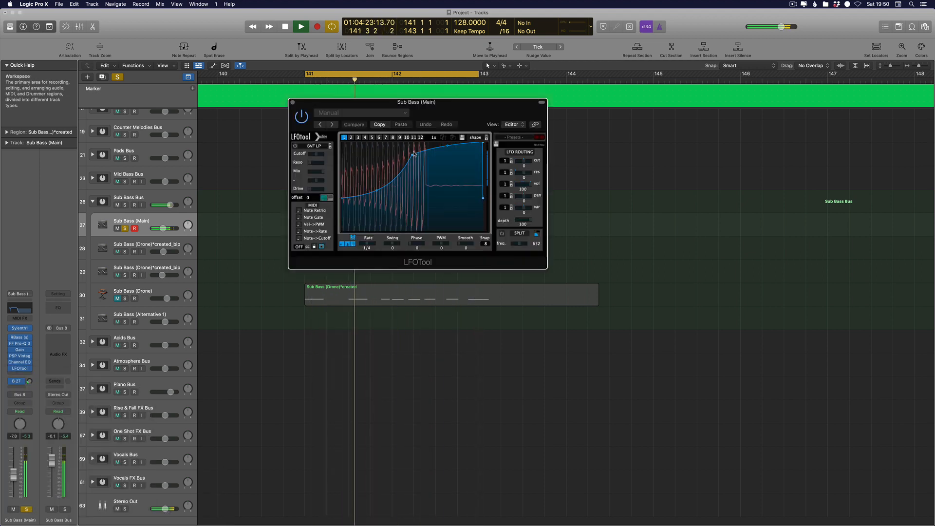
Reshape the LFOTool curve on Sub Bass (Main) so it peaks later and dips slightly before its end, with Smooth at 42
left_click_drag(414, 155, 453, 144)
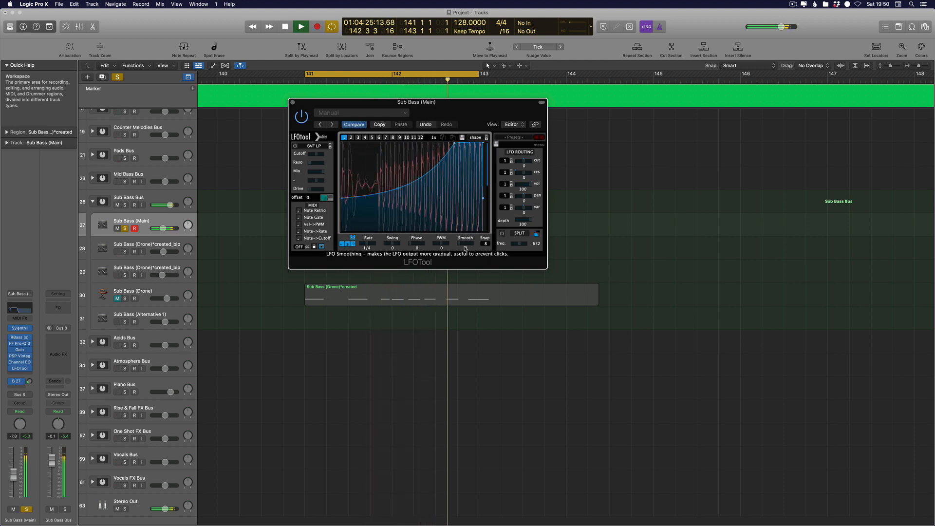
left_click_drag(467, 246, 473, 244)
left_click_drag(483, 143, 476, 149)
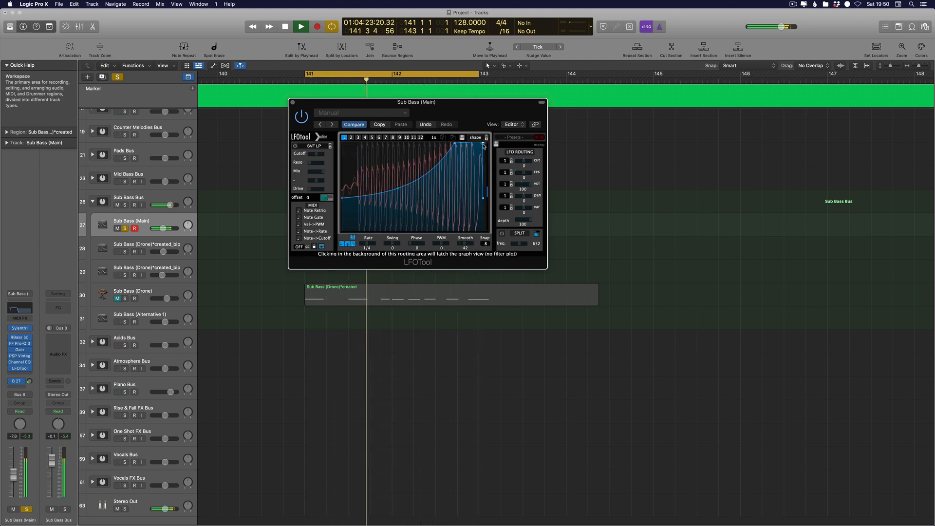
Raise the Sub Bass (Main) volume to -4.3 dB, close LFOTool, and compare playback with the track muted and unmuted
left_click_drag(17, 474, 17, 470)
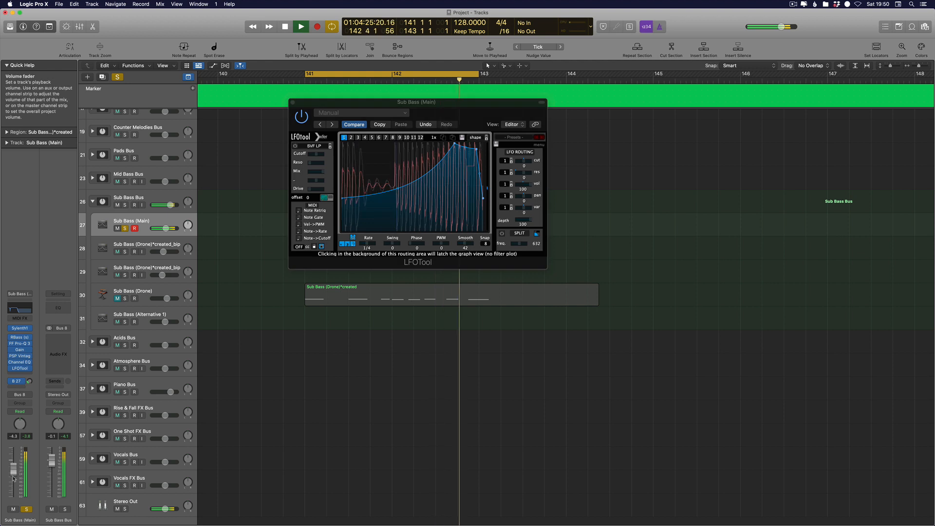
left_click(292, 103)
left_click(117, 229)
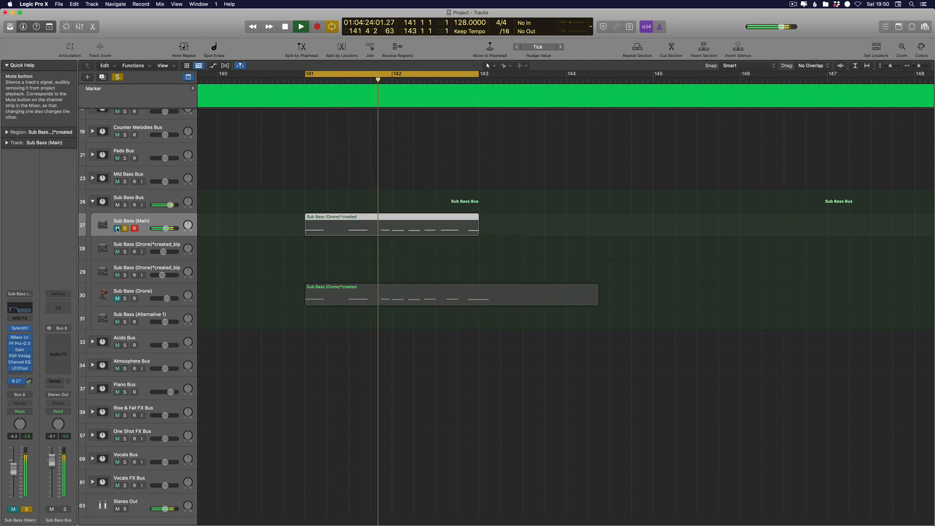
left_click(117, 229)
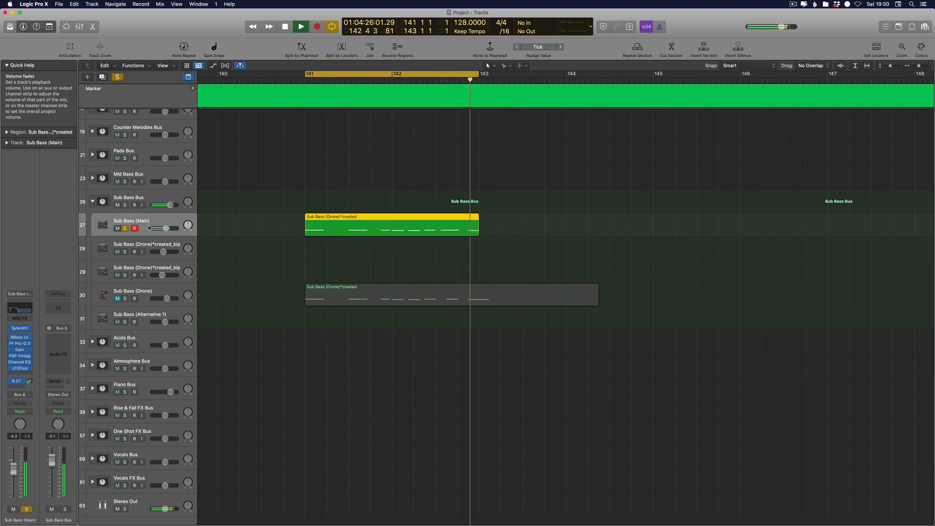
Solo Kick (Audio) and compare the kick and sub bass with and without the second reference track's solo
scroll(117, 229, "up", 5)
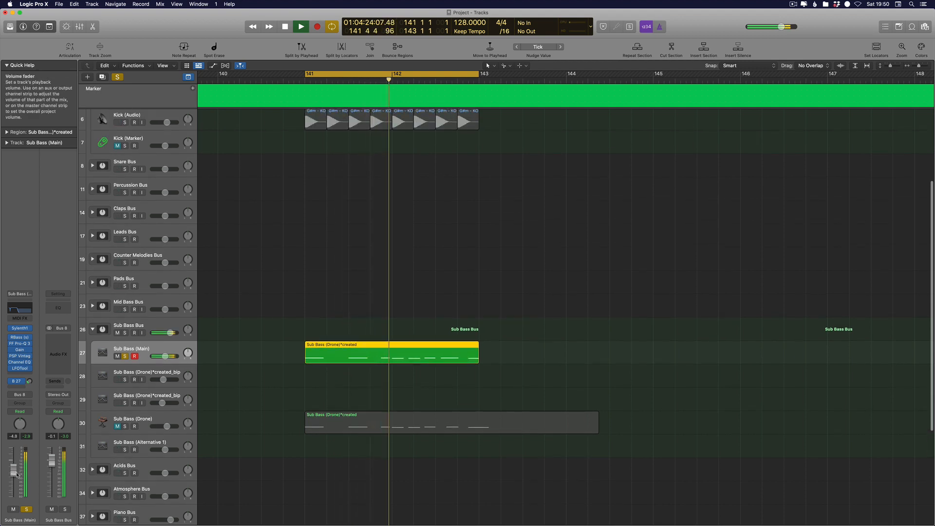
scroll(301, 291, "up", 5)
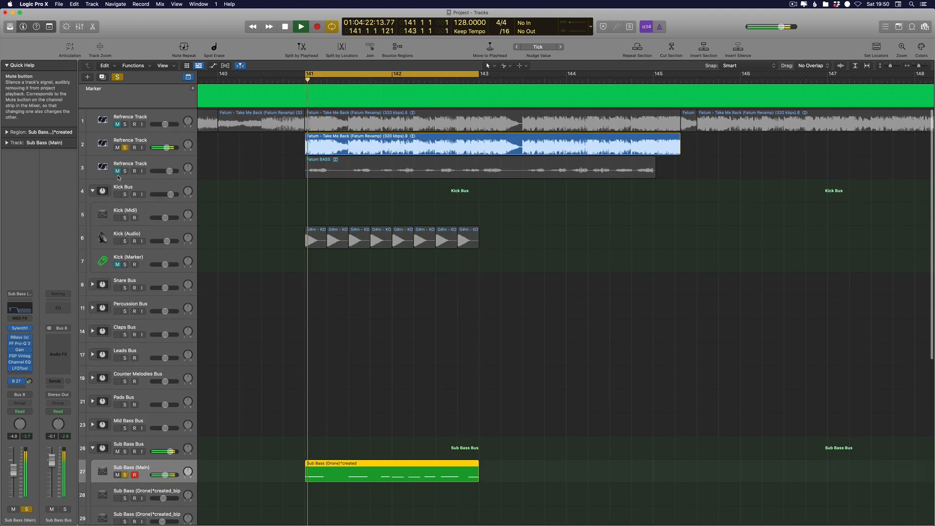
left_click(152, 141)
left_click(125, 241)
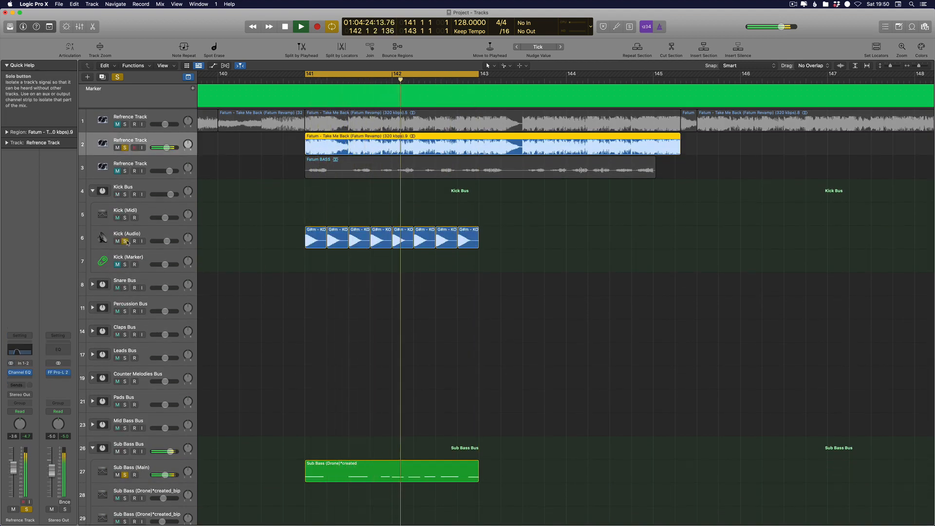
left_click(128, 234)
left_click(138, 466)
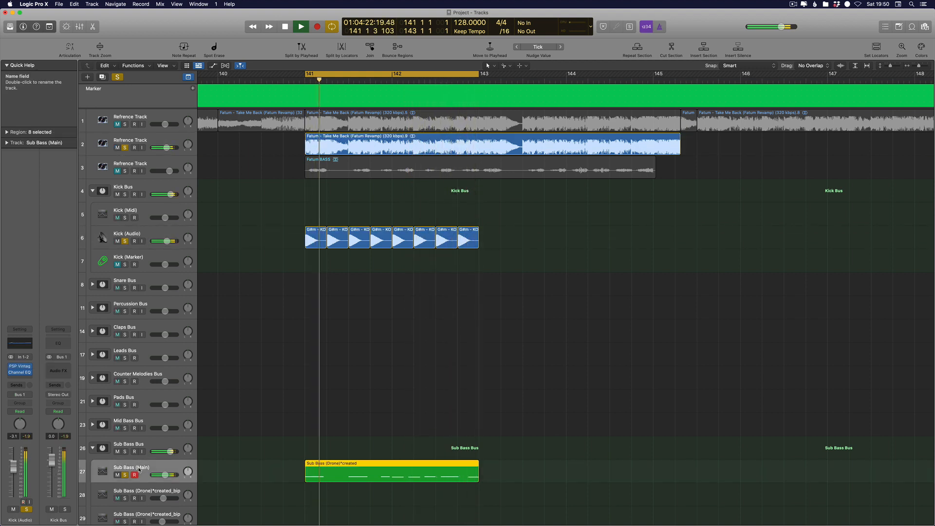
left_click(126, 148)
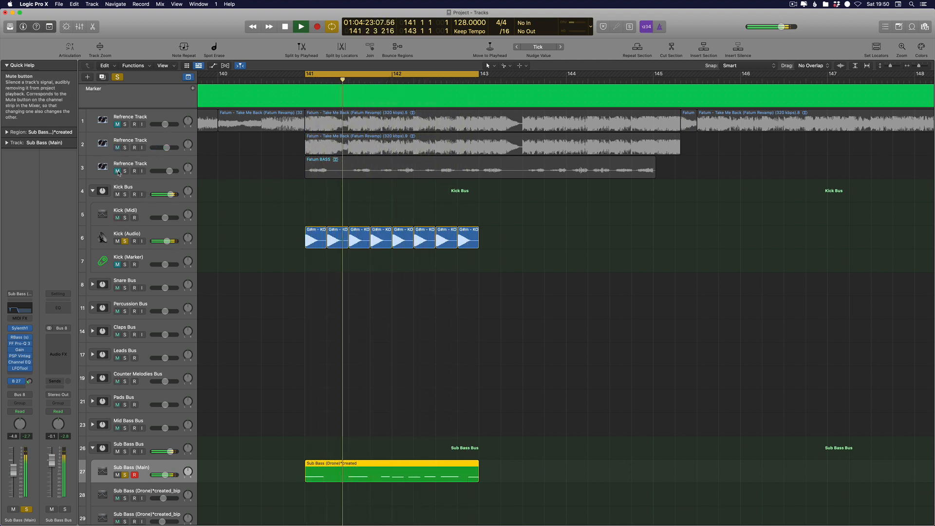
left_click(124, 148)
In the second reference track's Channel EQ, enable the 18000 Hz high cut and set the 36 dB/Oct low cut to about 151 Hz
left_click(103, 145)
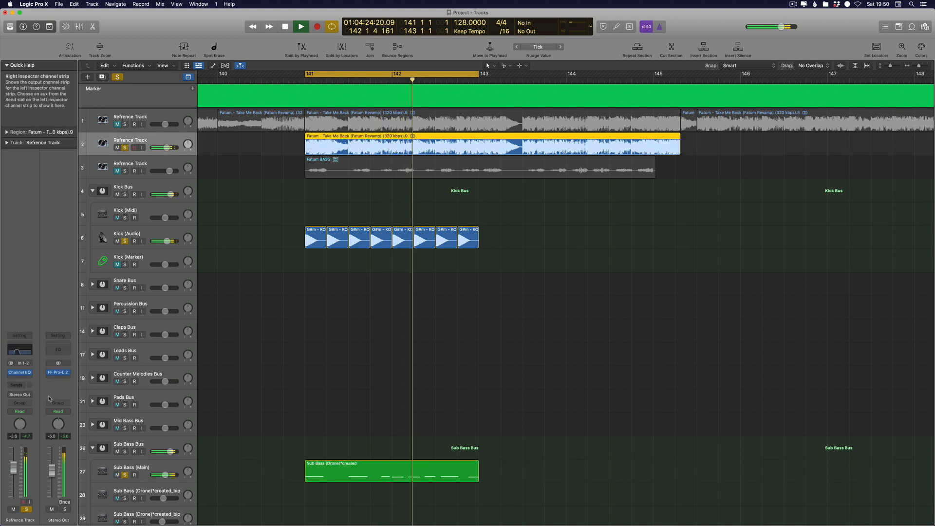
left_click(21, 372)
left_click(728, 168)
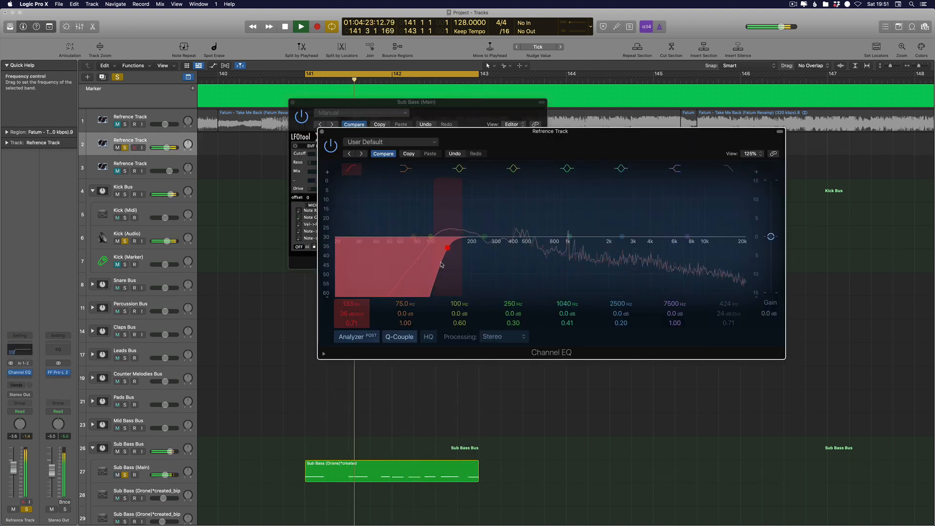
mouse_move(442, 264)
left_mouse_down()
mouse_move(533, 258)
mouse_move(453, 265)
left_mouse_up()
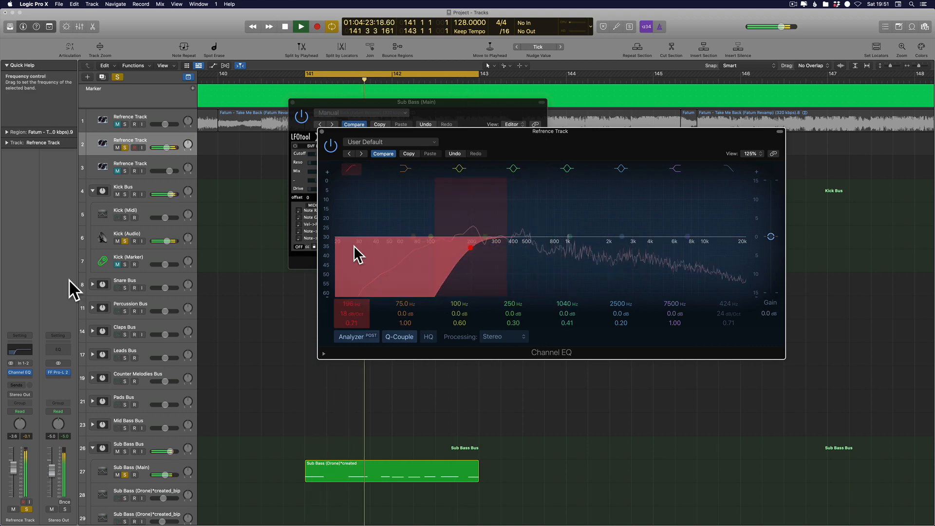
key("v")
key("v")
mouse_move(462, 267)
left_mouse_down()
mouse_move(461, 252)
mouse_move(454, 266)
left_mouse_up()
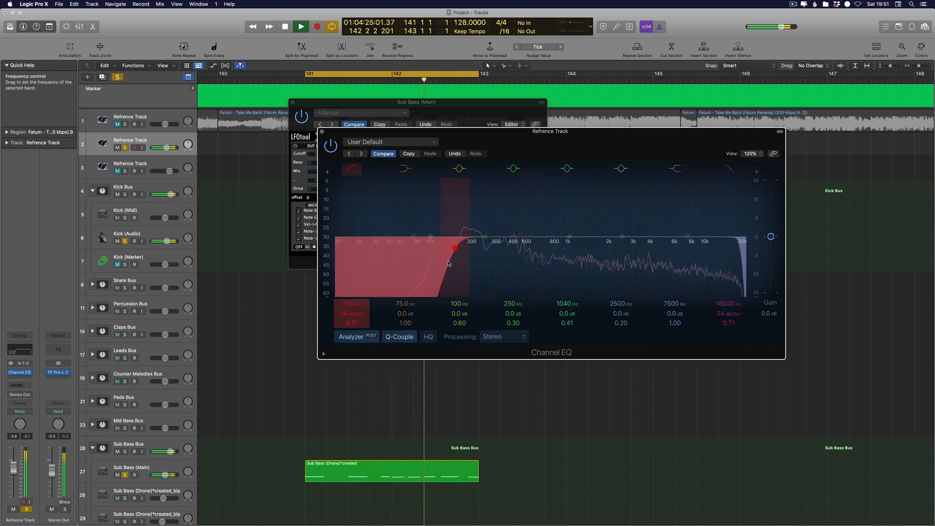
Lower Sub Bass (Main)'s volume to -5.5 dB, move the reference EQ's low cut to about 300 Hz, and hide the plug-in windows
left_click(145, 471)
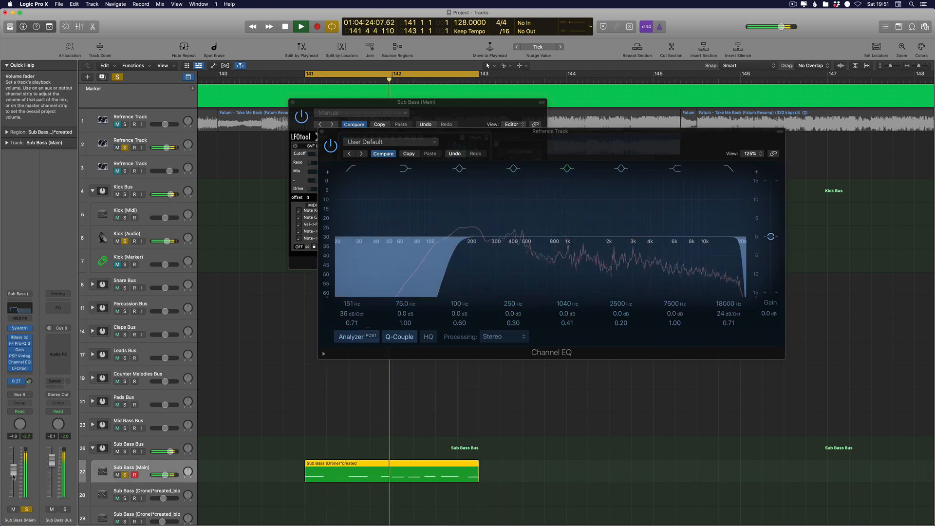
mouse_move(445, 273)
left_mouse_down()
mouse_move(506, 279)
mouse_move(498, 276)
left_mouse_up()
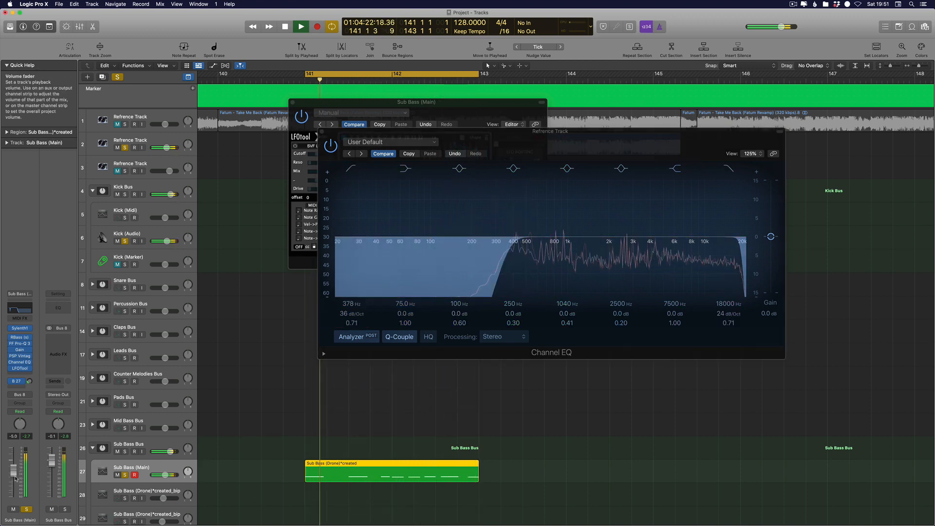
left_click_drag(501, 274, 486, 273)
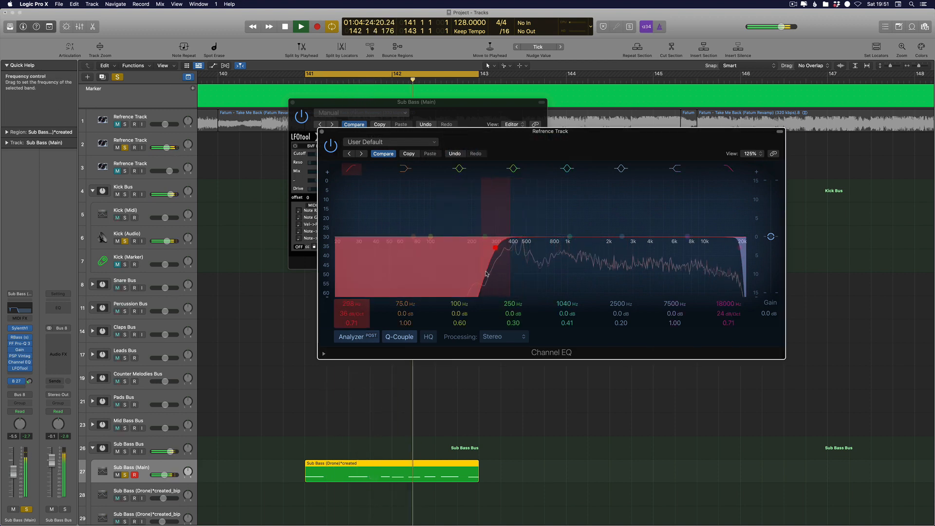
key("v")
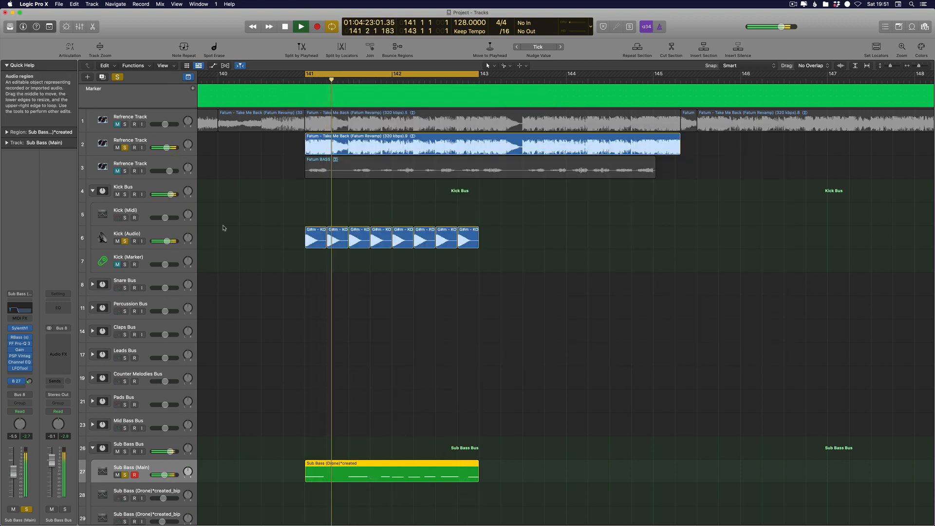
Shape Kick (Audio)'s Channel EQ with a 25.6 Hz low cut and a +2.0 dB boost at 50.5 Hz, comparing the low cut off and on
left_click(131, 233)
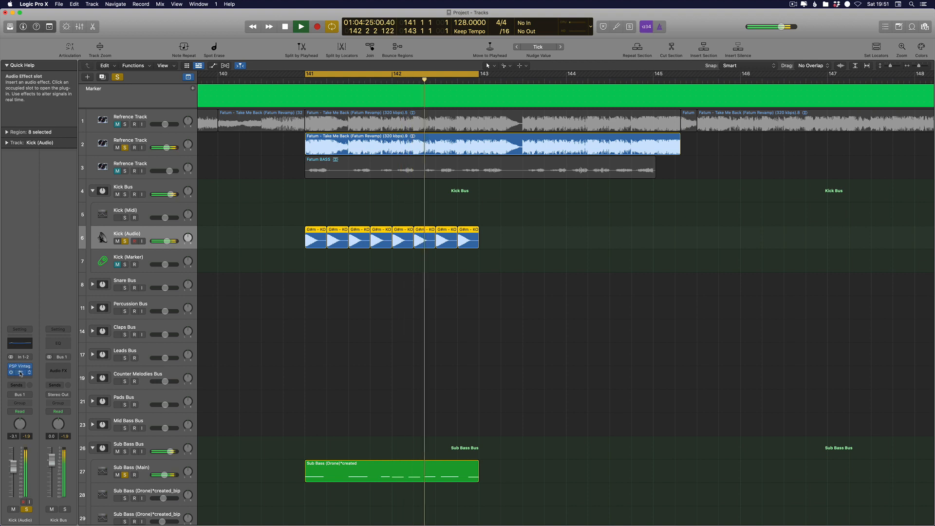
key("v")
left_click(321, 152)
left_click_drag(440, 214, 314, 247)
left_click_drag(365, 209, 368, 209)
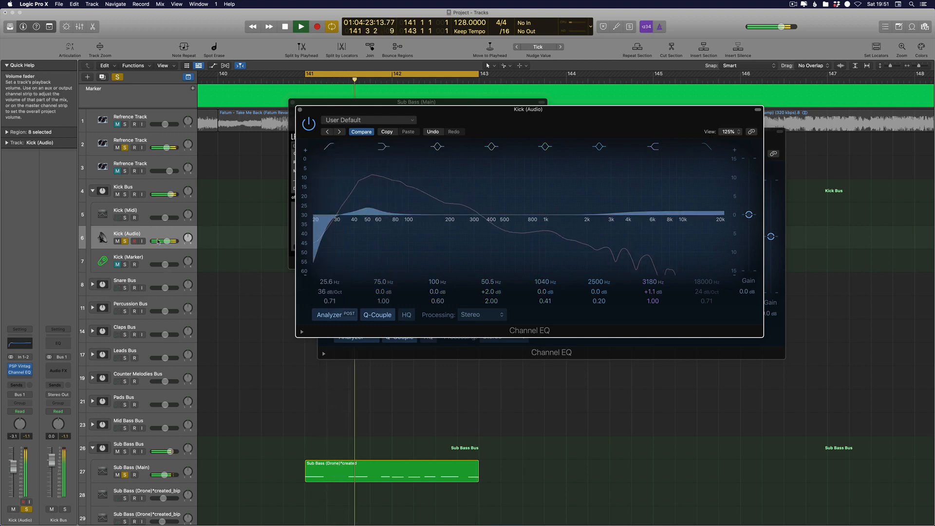
left_click(328, 147)
left_click(327, 150)
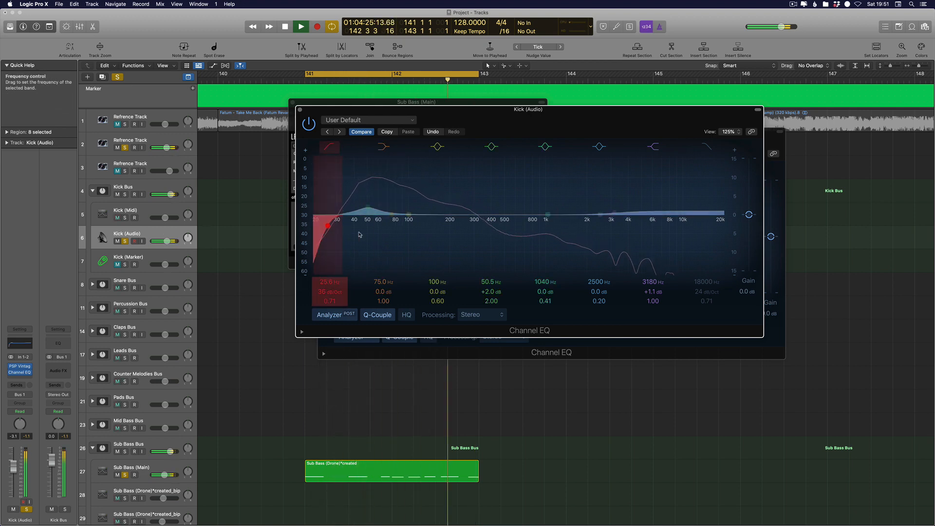
Move the kick's EQ window aside, lower the reference EQ's low cut to about 120 Hz, and hide the plug-in windows
left_click_drag(424, 154, 683, 367)
left_click_drag(483, 270, 434, 270)
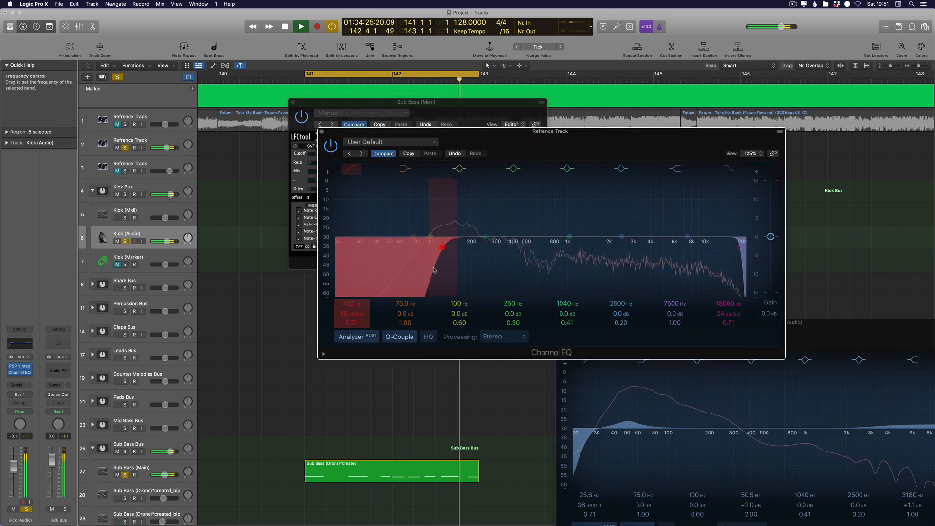
key("v")
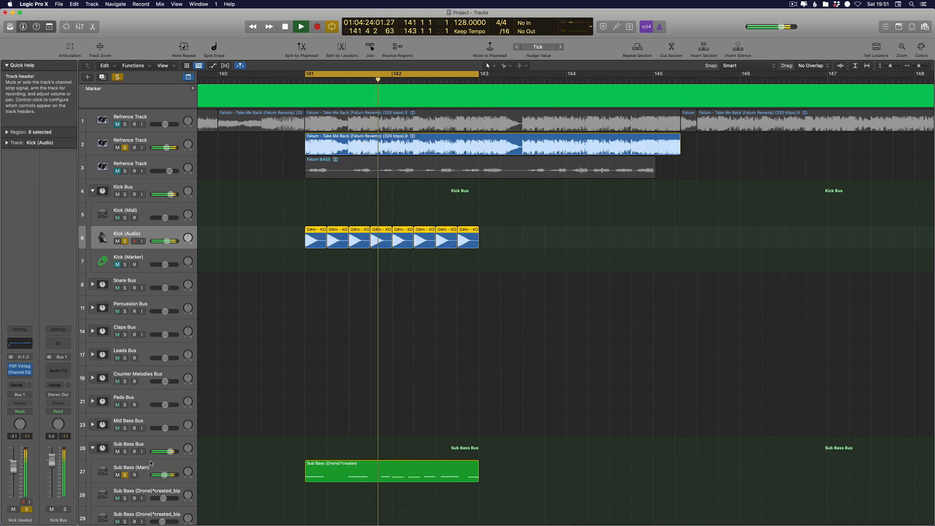
Open the Sub Bass (Main) region in the Piano Roll, examine its notes up close during playback, and close the editor
left_click(384, 475)
scroll(384, 475, "right", 2)
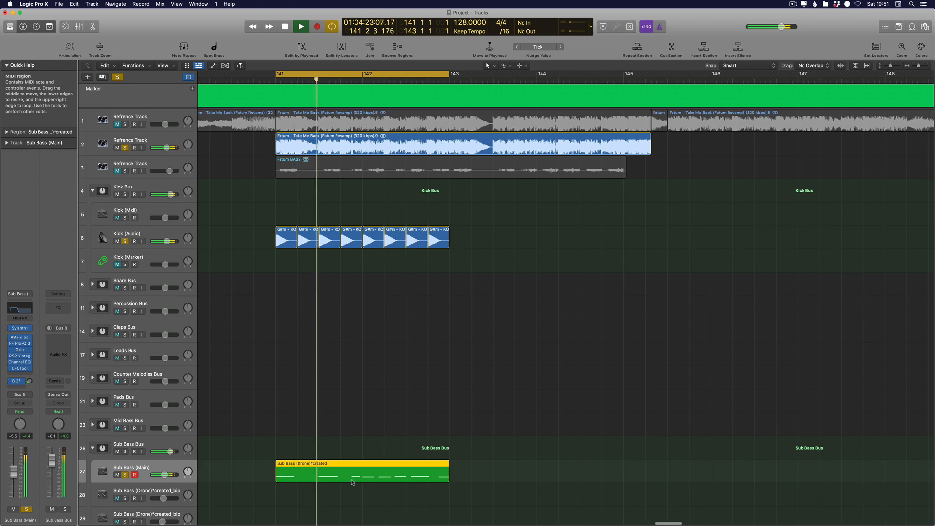
double_click(384, 476)
scroll(398, 410, "up", 5)
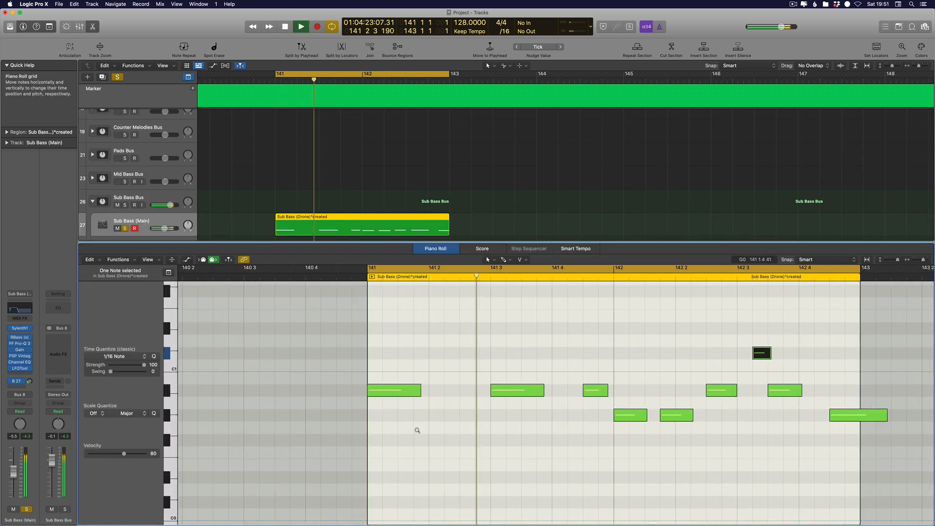
scroll(448, 495, "down", 2)
scroll(741, 489, "right", 5)
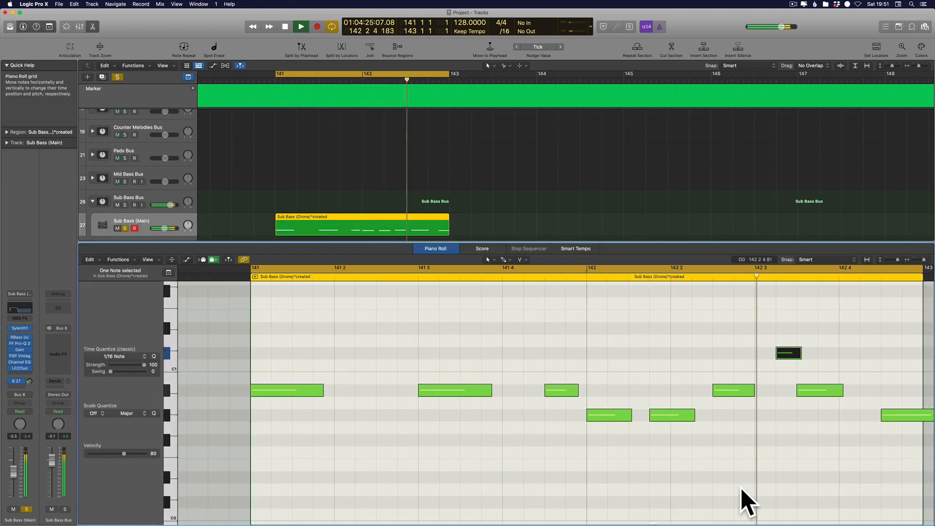
key("p")
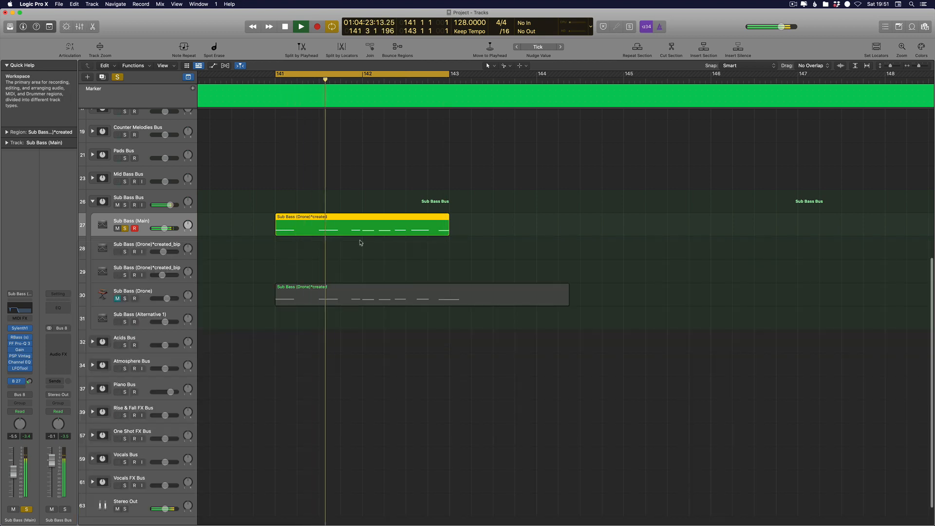
Stop playback and bring the reference, kick and sub bass tracks into view with nothing selected
scroll(292, 185, "up", 10)
key("space")
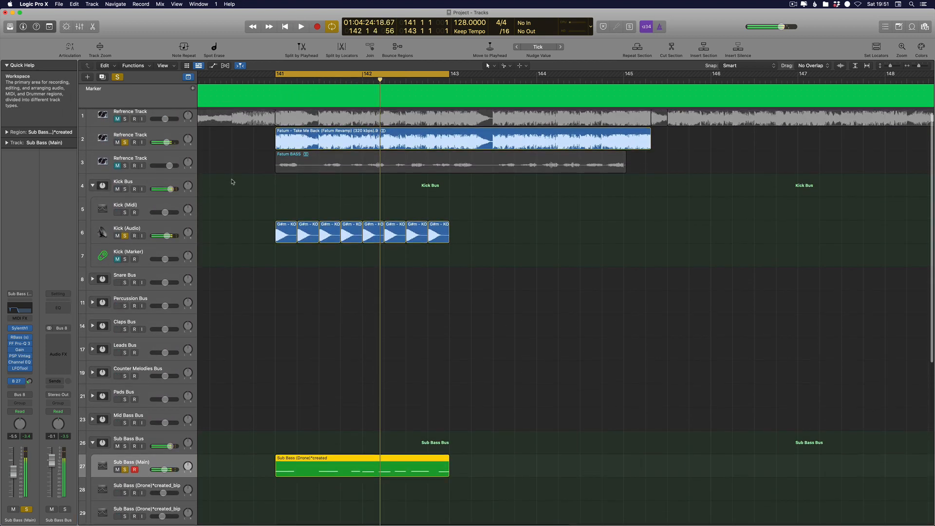
right_click(232, 181)
left_click(282, 183)
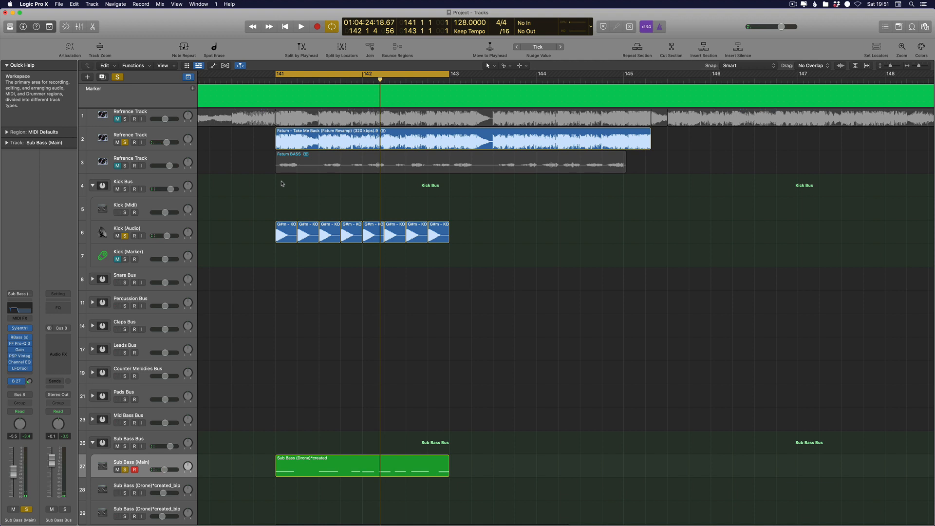
left_click(330, 216, "ctrl+alt")
scroll(341, 214, "left", 2)
key("t")
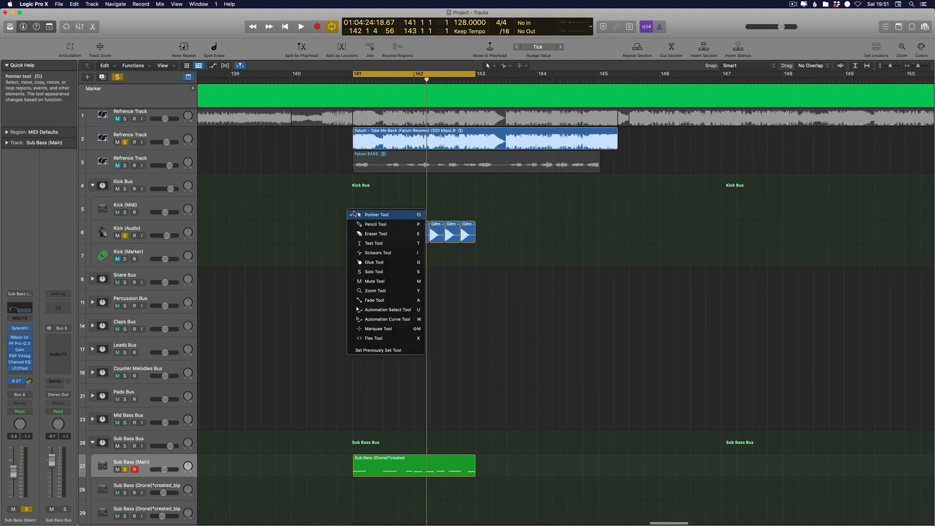
key("t")
Reopen the Sub Bass (Main) region in the Piano Roll, review the whole two-bar note pattern, and close the editor
double_click(414, 458)
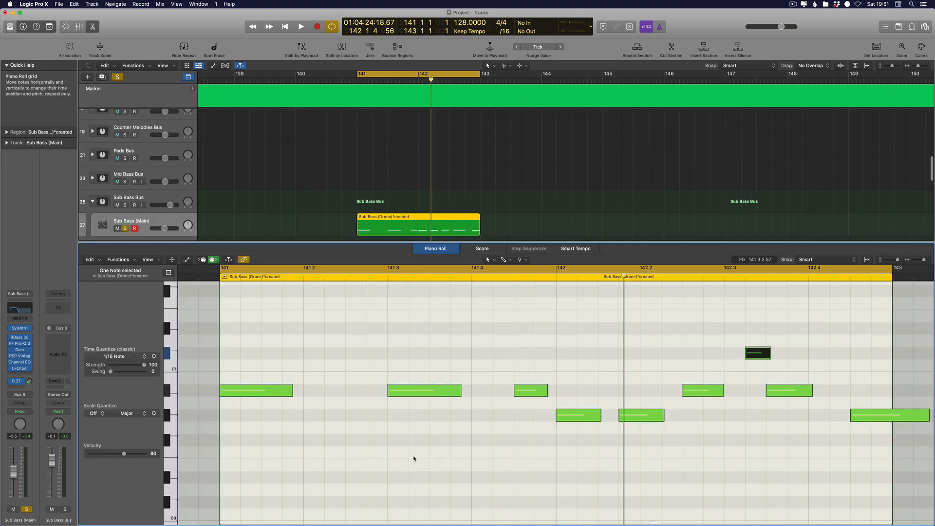
key("super+Left")
key("super+Up")
scroll(402, 456, "left", 1)
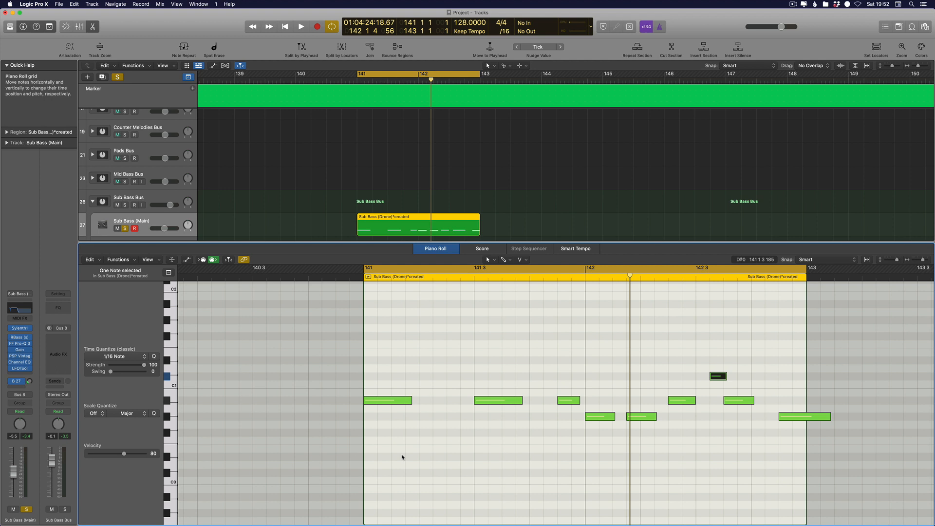
scroll(377, 424, "left", 1)
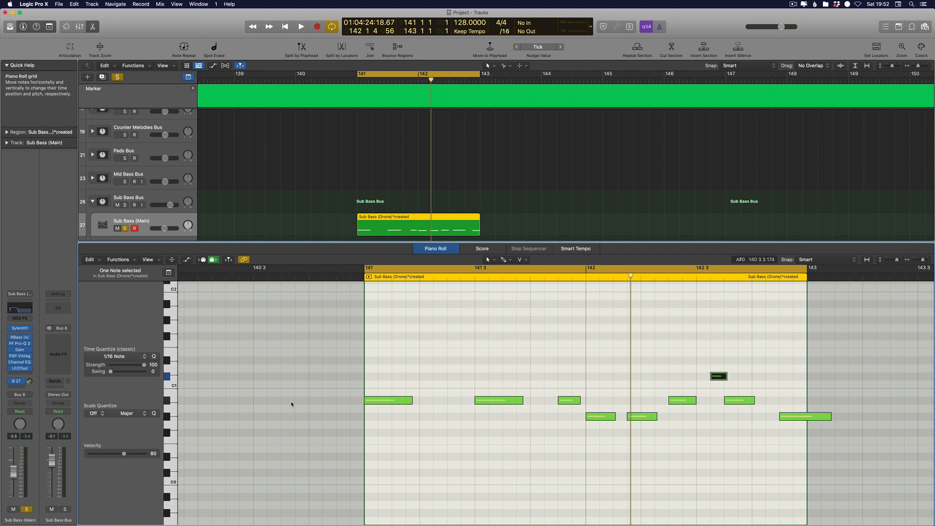
scroll(397, 439, "down", 1)
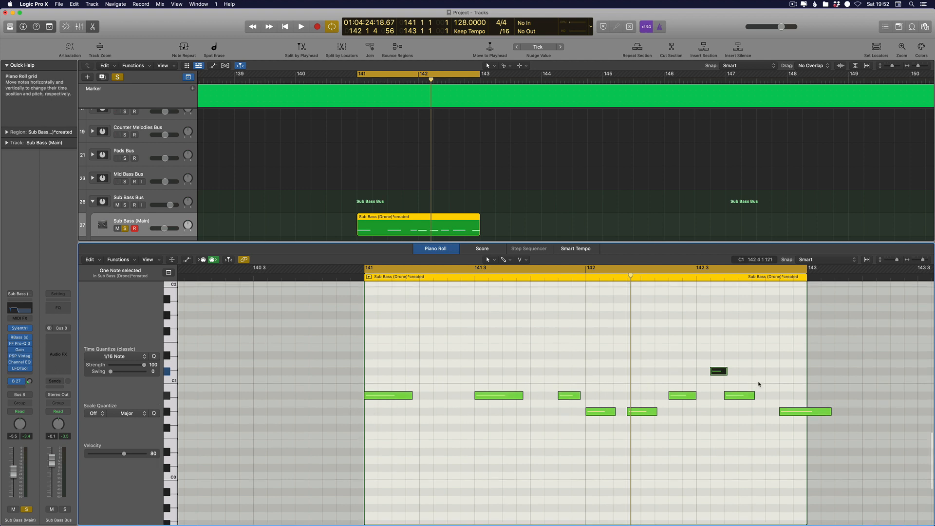
key("p")
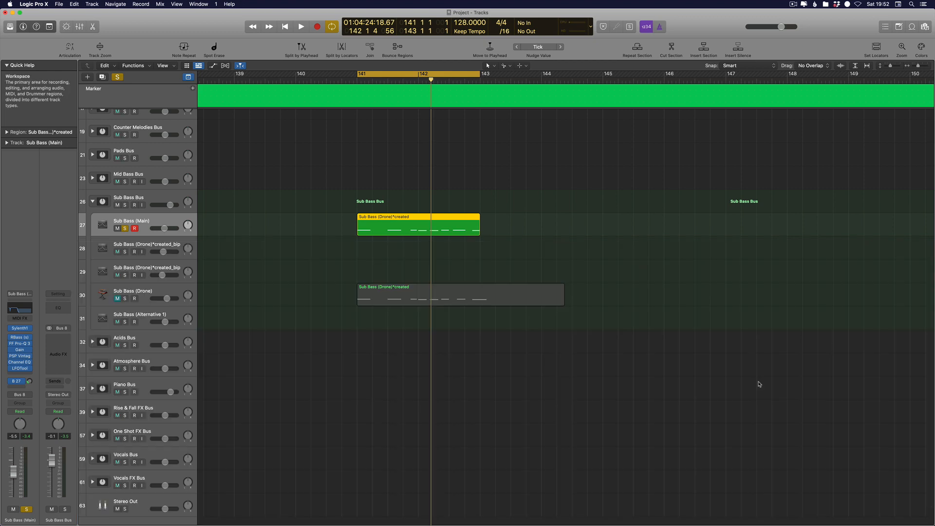
Extend the cycle range to bars 140–146, solo the first reference track, and play the loop
scroll(223, 290, "up", 10)
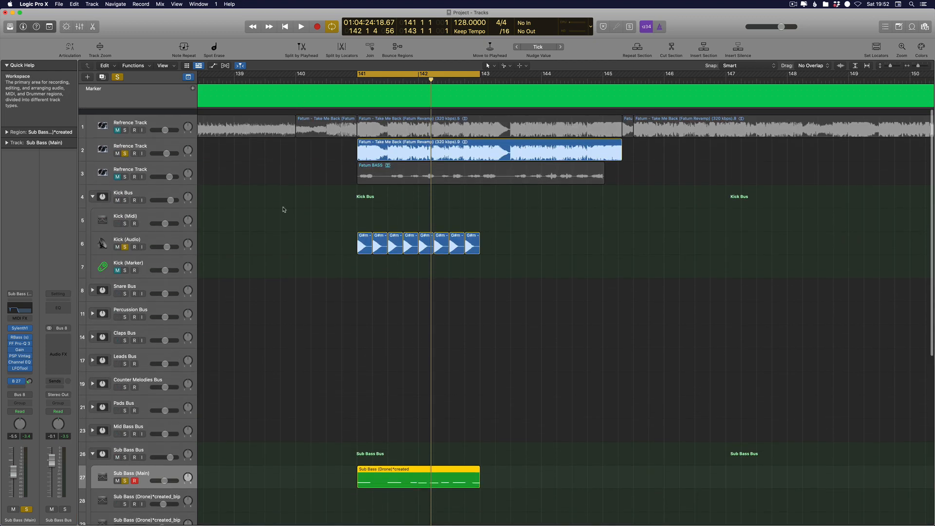
left_click_drag(297, 75, 664, 75)
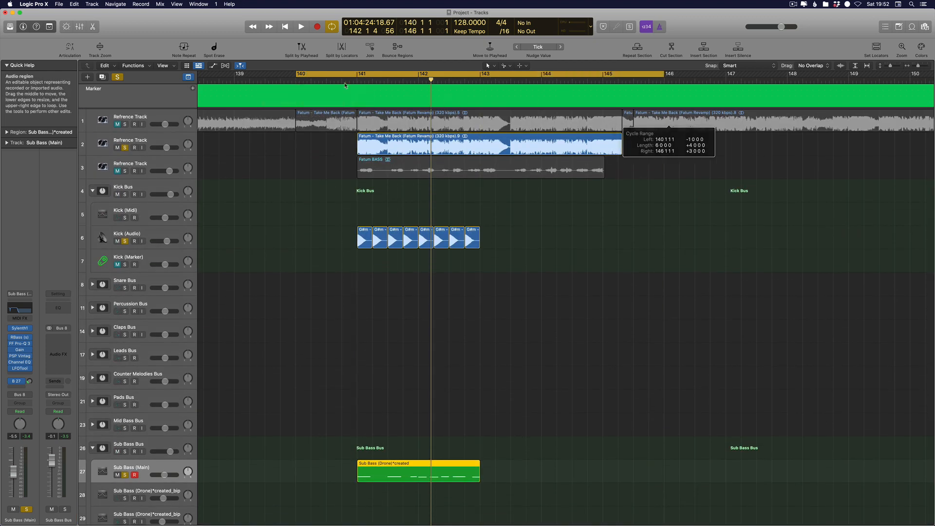
left_click(124, 125)
key("space")
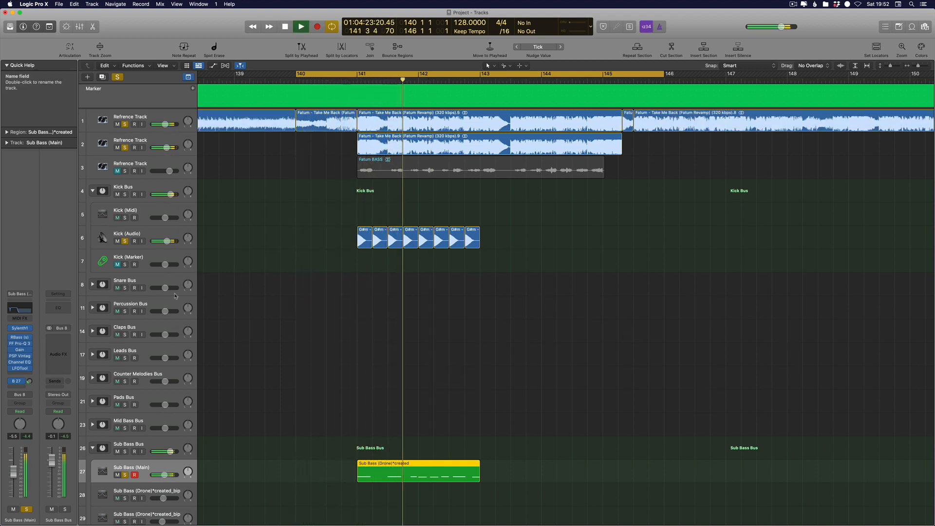
Mute the Kick (Audio) track, take it out of solo, and restart playback of the loop
left_click(131, 237)
left_click(117, 241)
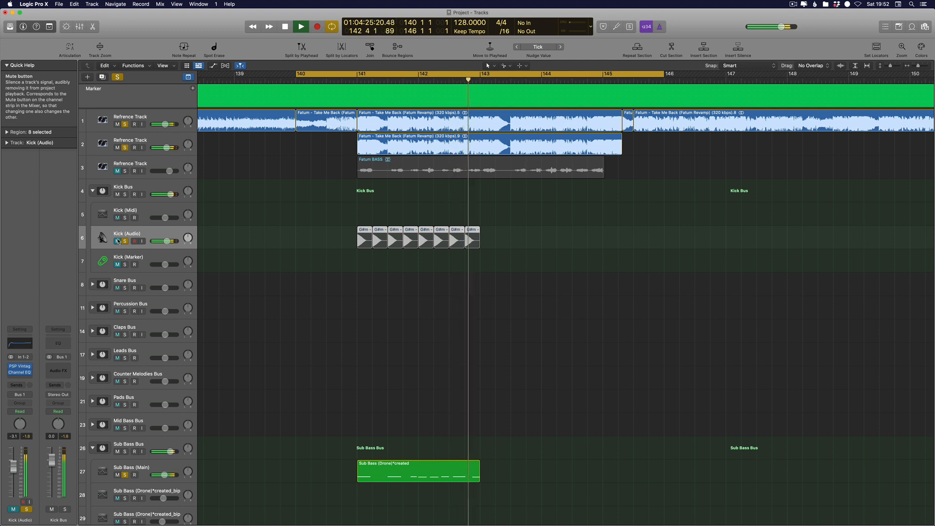
left_click(124, 241)
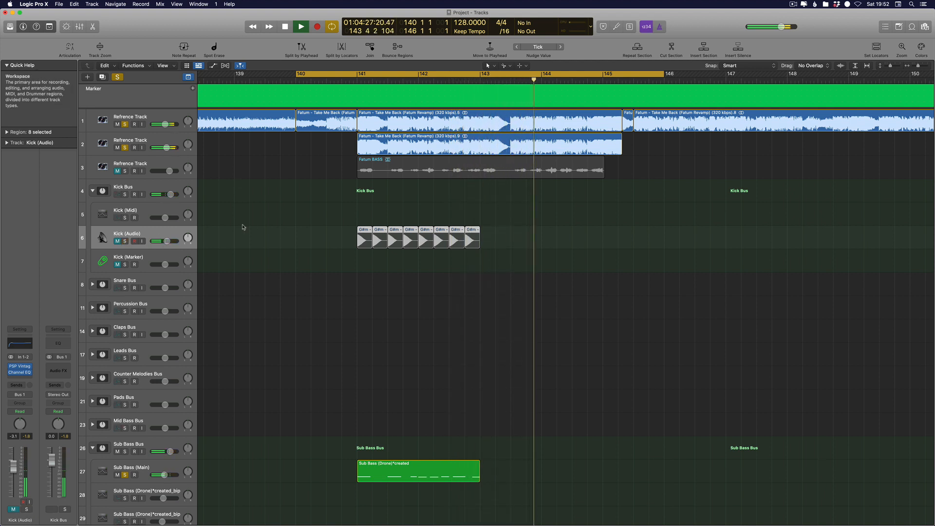
key("space")
Mute the first reference track's region between bars 141 and 145, keeping that track soloed
left_click(346, 148)
left_click(367, 147)
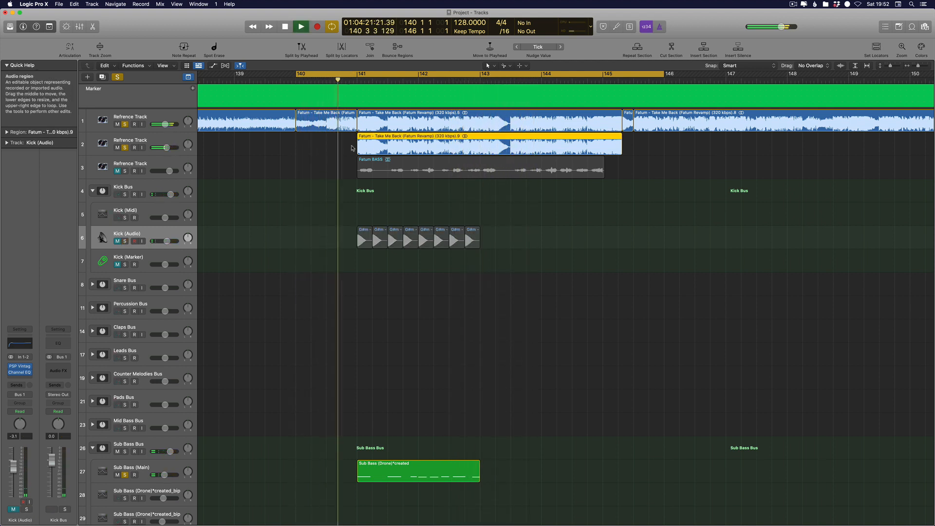
left_click(125, 125)
left_click(394, 117)
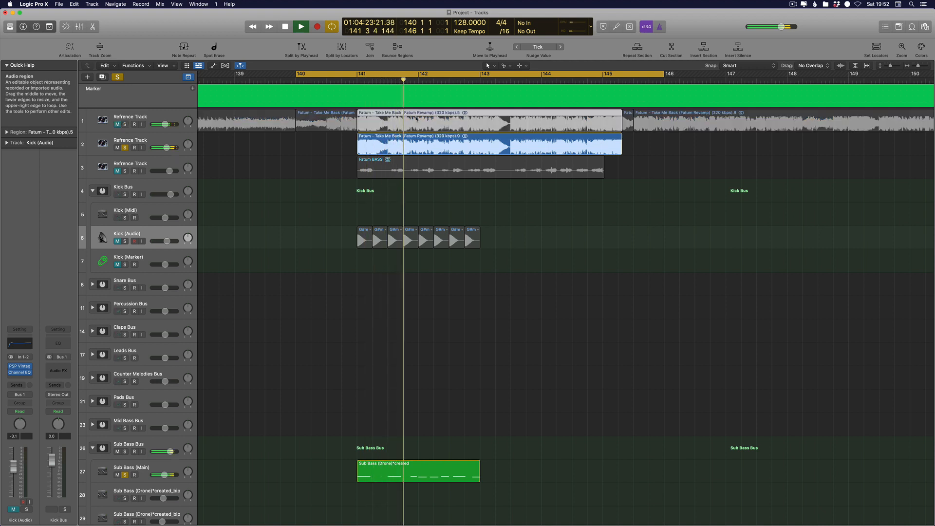
key("ctrl+m")
left_click(125, 124)
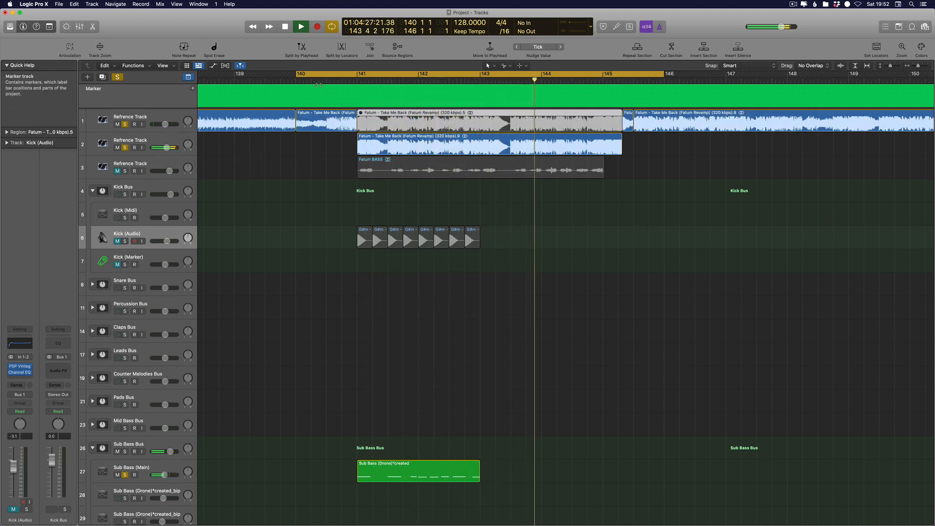
Extend the cycle range's end to bar 149, select the second reference track, and restart playback from the loop start
left_click_drag(662, 74, 849, 74)
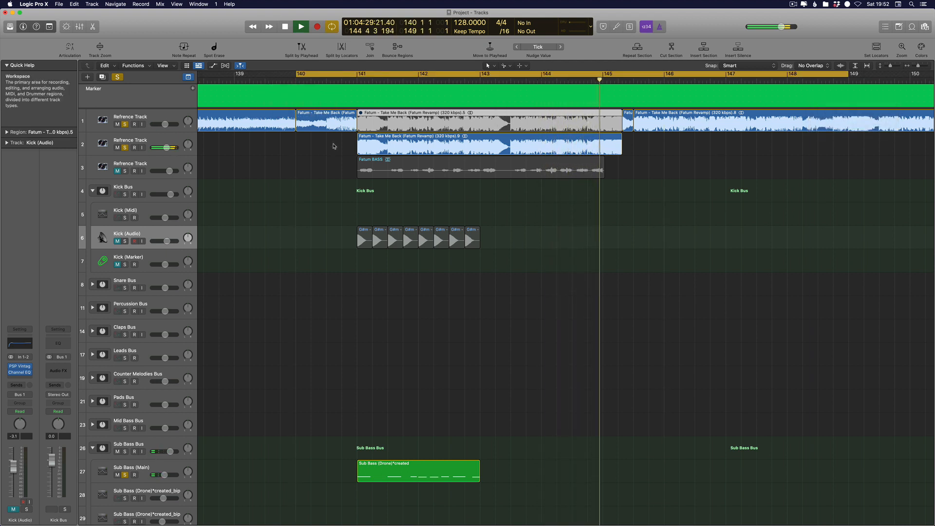
left_click(146, 142)
key("space")
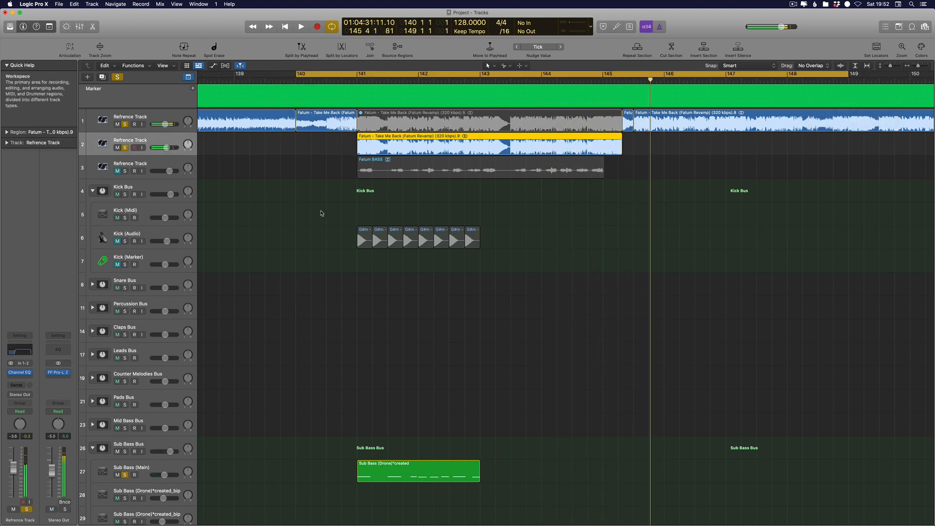
key("space")
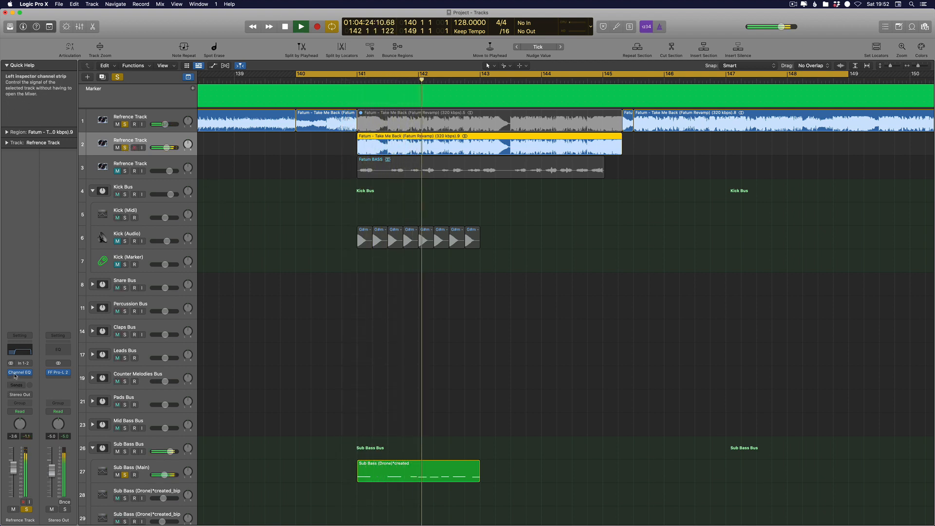
Solo the Kick (Audio) track, set its level to -2.7 dB during playback, and stop
left_click(125, 242)
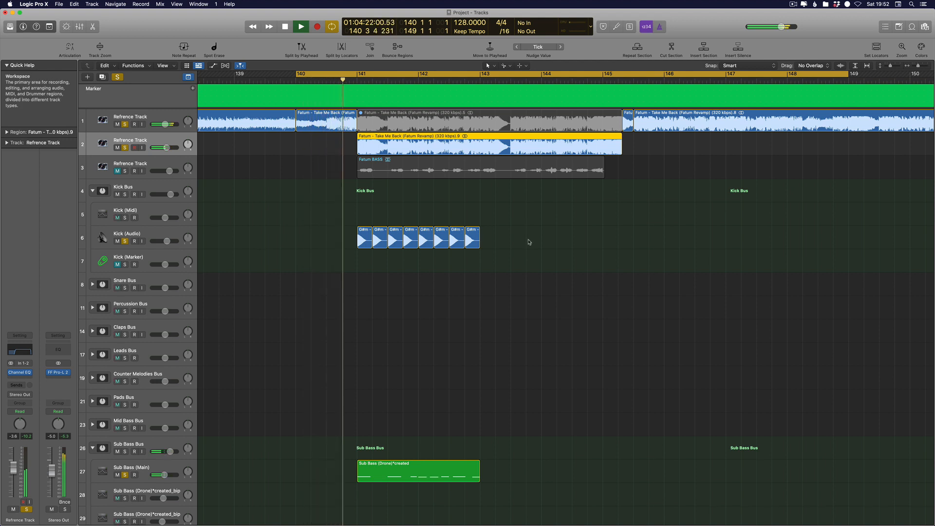
left_click(166, 241)
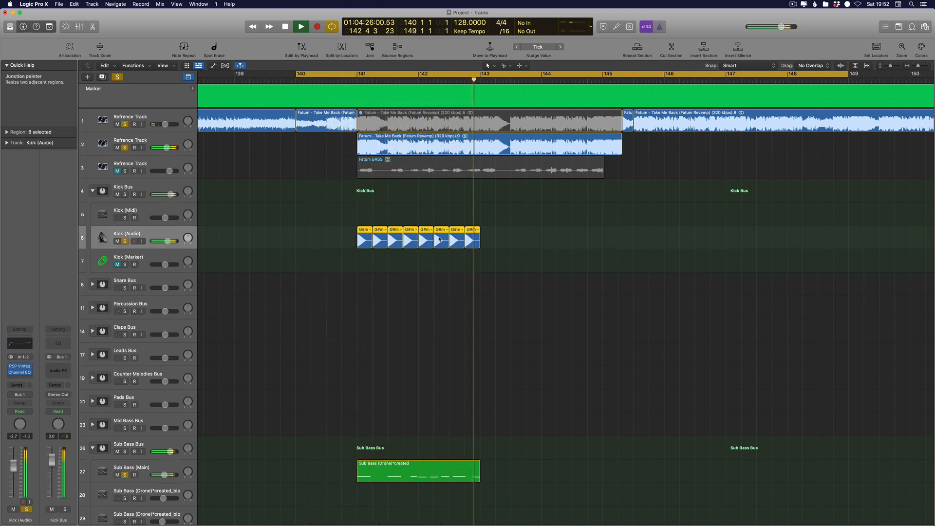
key("space")
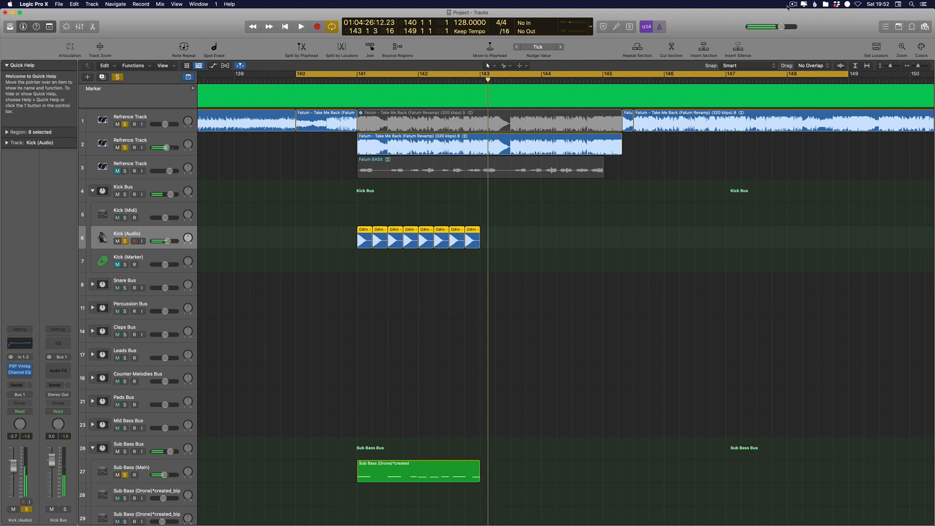